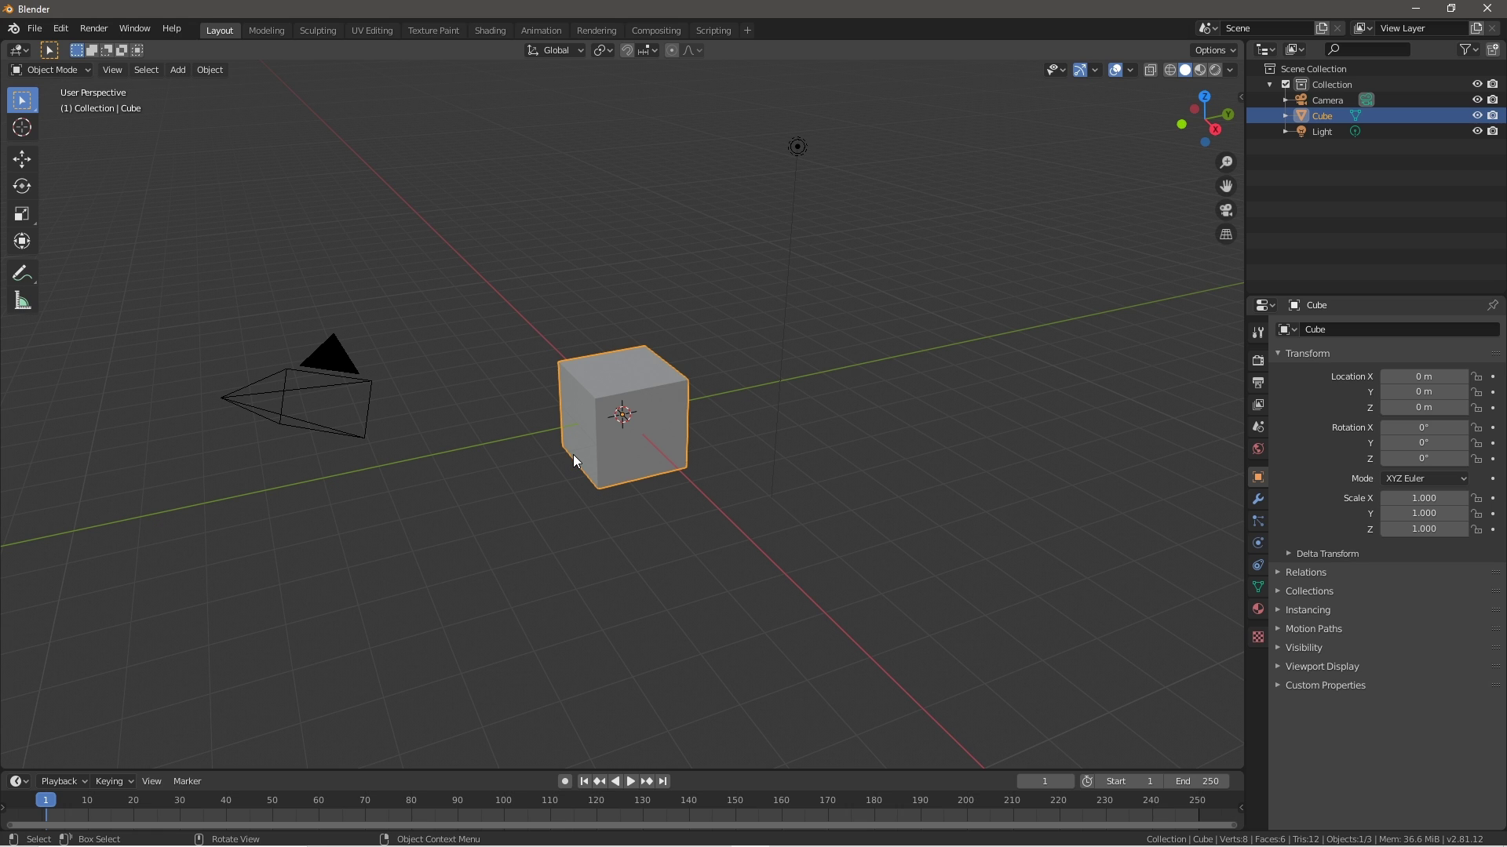
- Replace the default cube with a cylinder and lower it along the Z axis to about -4.17 m
key(Delete)
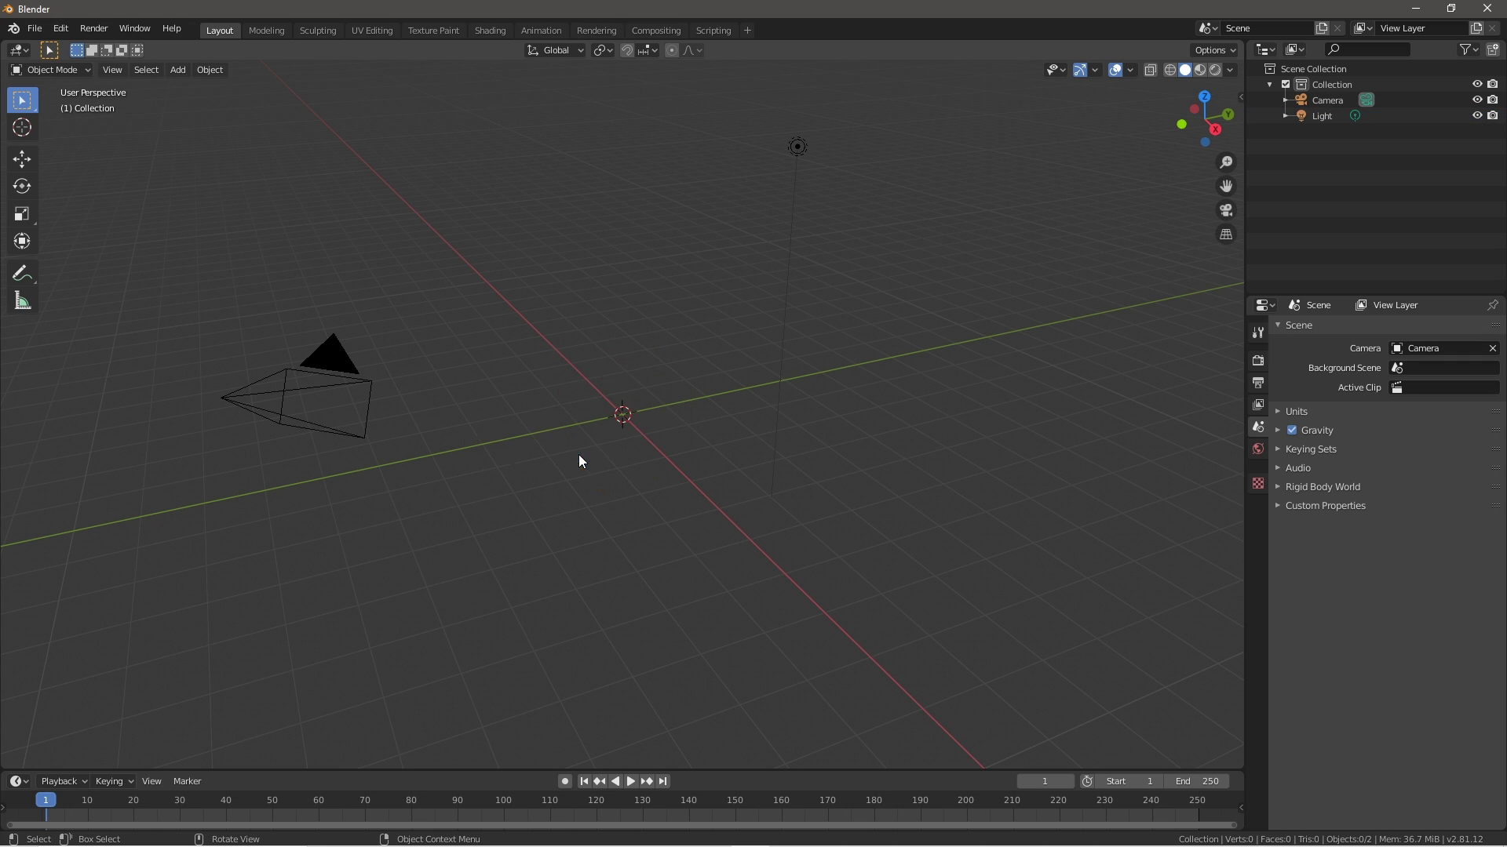
middle_drag(756, 562, 714, 521)
key(shift+a)
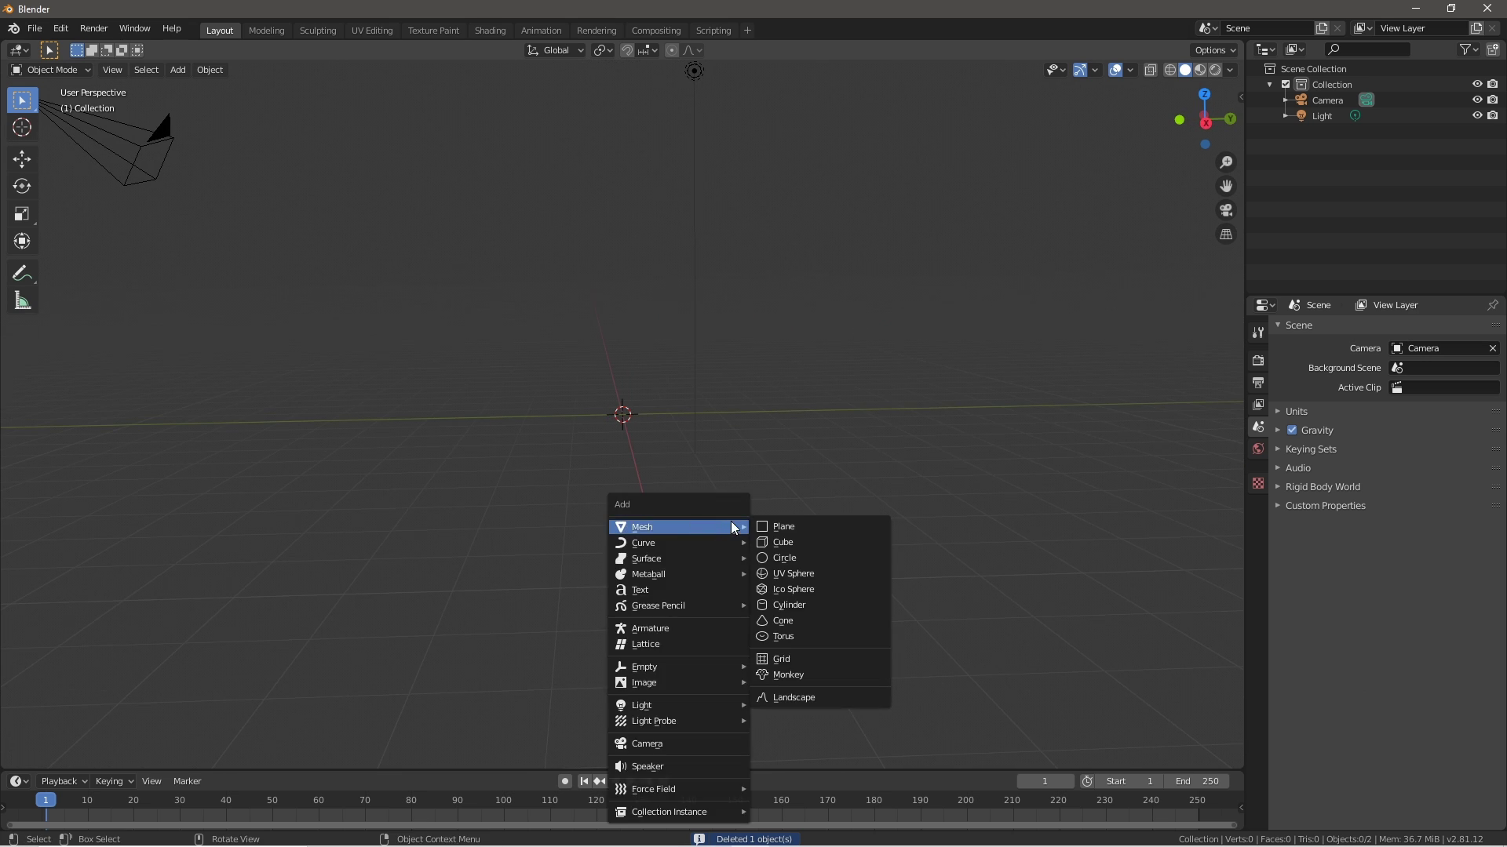
click(779, 609)
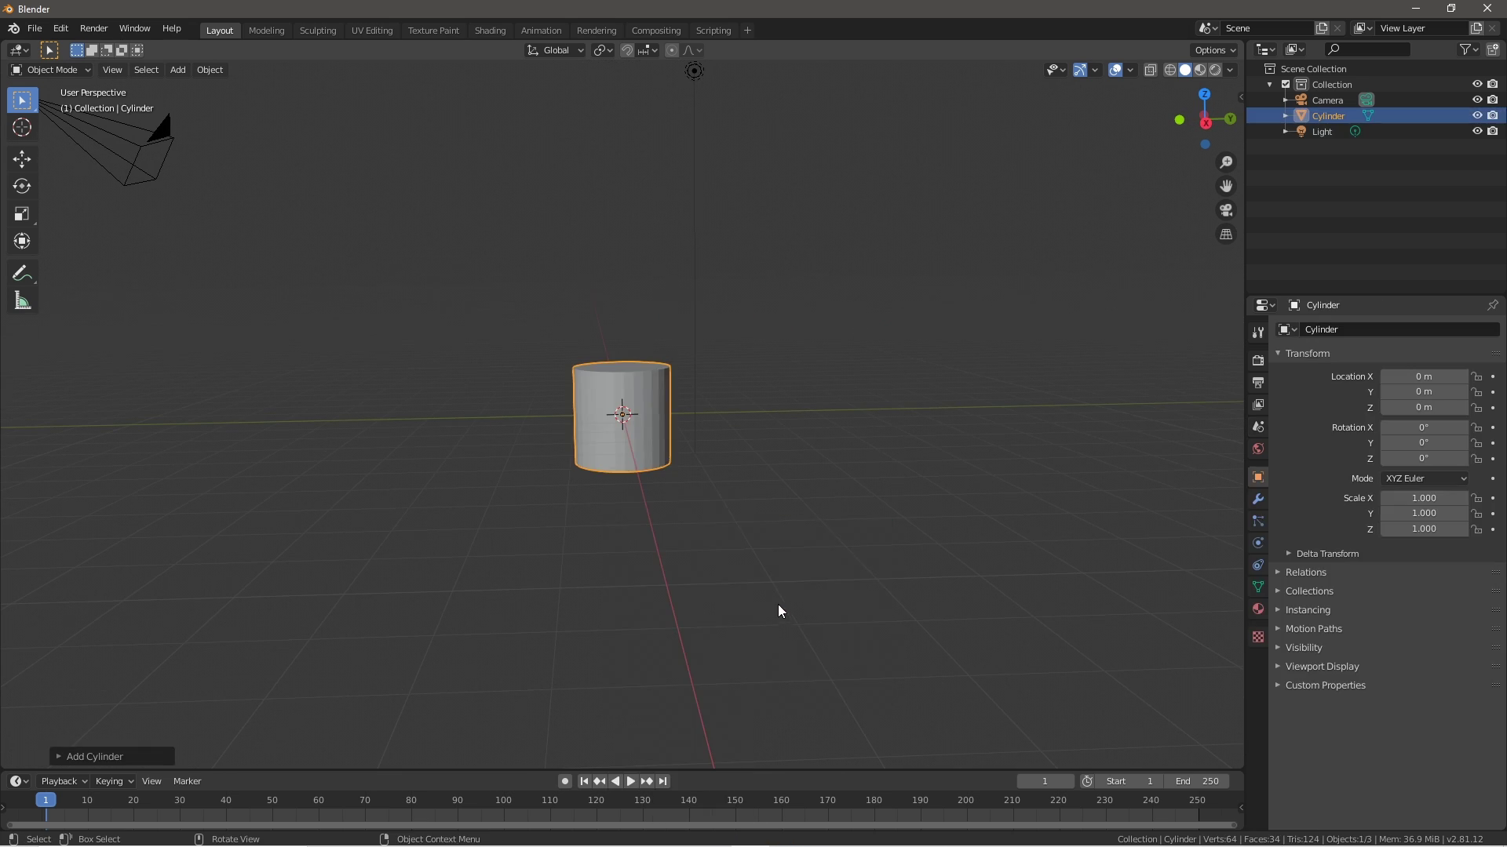
click(22, 159)
drag(624, 348, 624, 536)
- Add a UV sphere at the origin above the cylinder
key(shift+a)
mouse_move(600, 309)
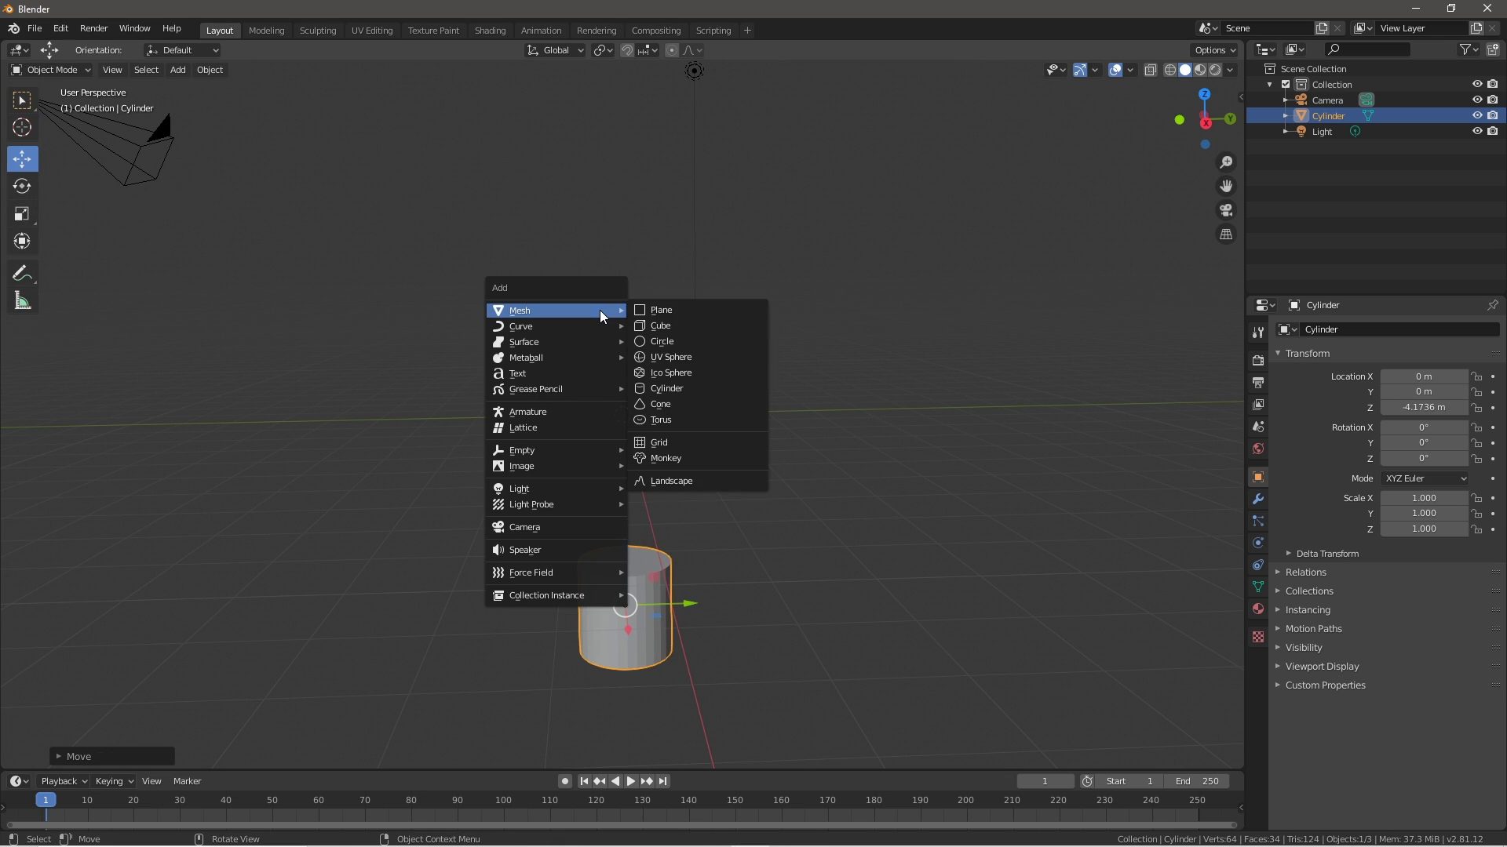
click(680, 357)
scroll(734, 456, up, 7)
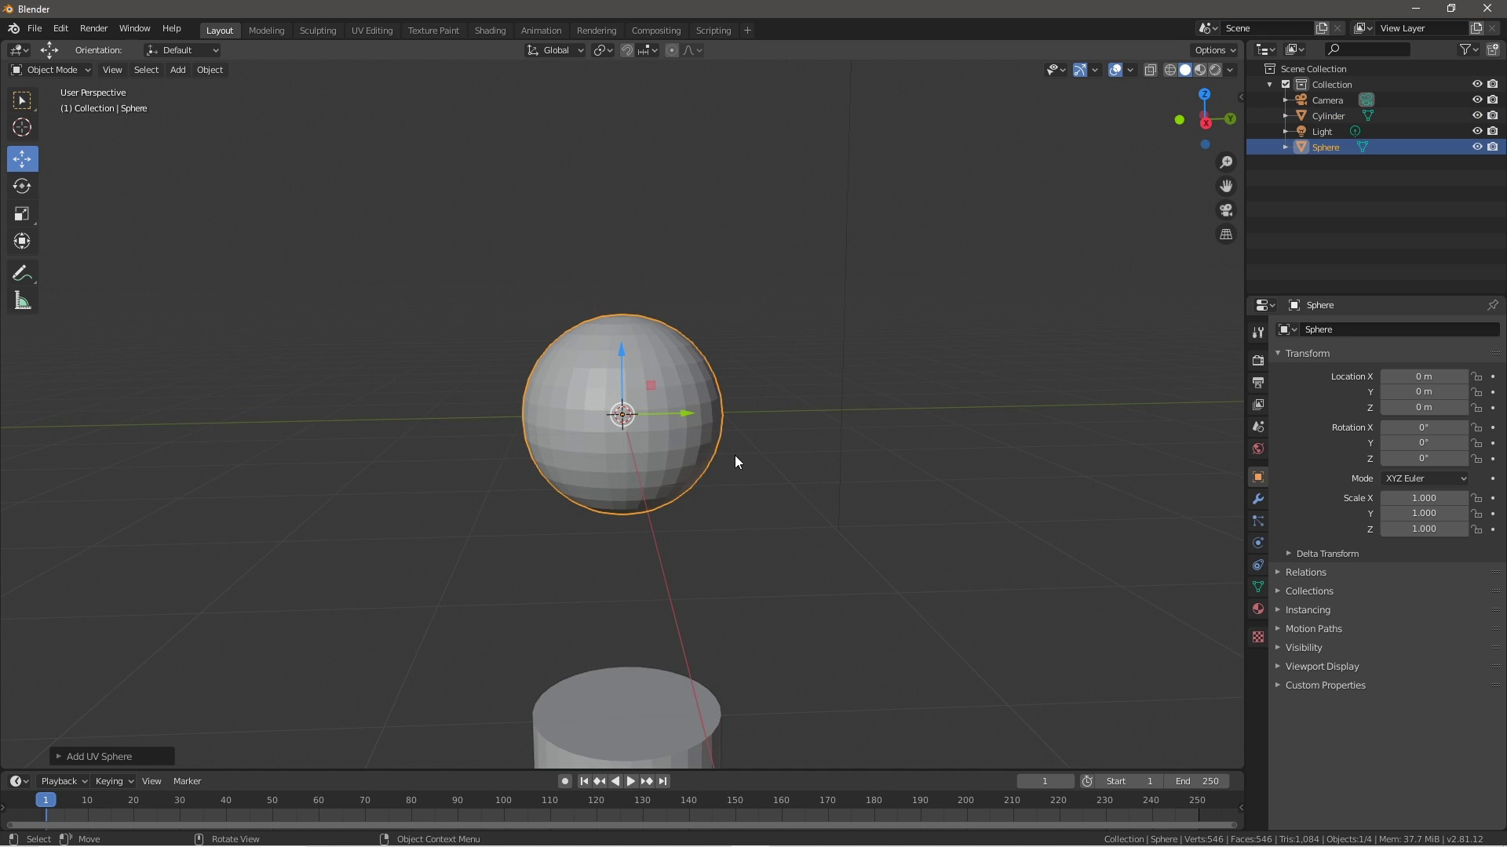
mouse_move(735, 456)
middle_down()
mouse_move(723, 488)
mouse_move(687, 477)
mouse_move(760, 455)
middle_up()
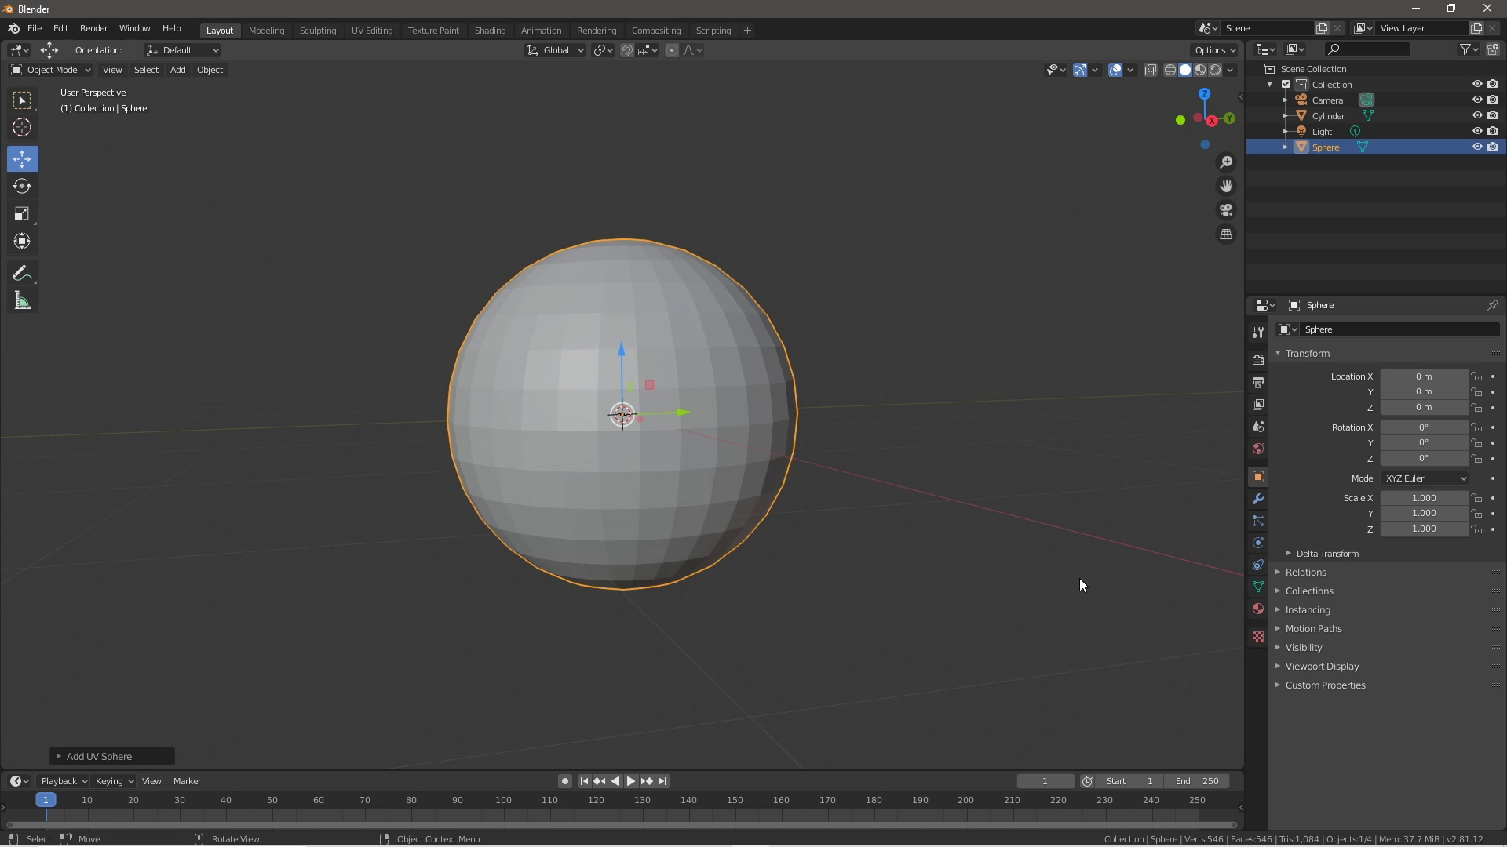
- Open the sphere's mesh in Edit Mode and display it in wireframe shading
middle_drag(1076, 578, 1047, 573)
key(Tab)
scroll(807, 521, up, 2)
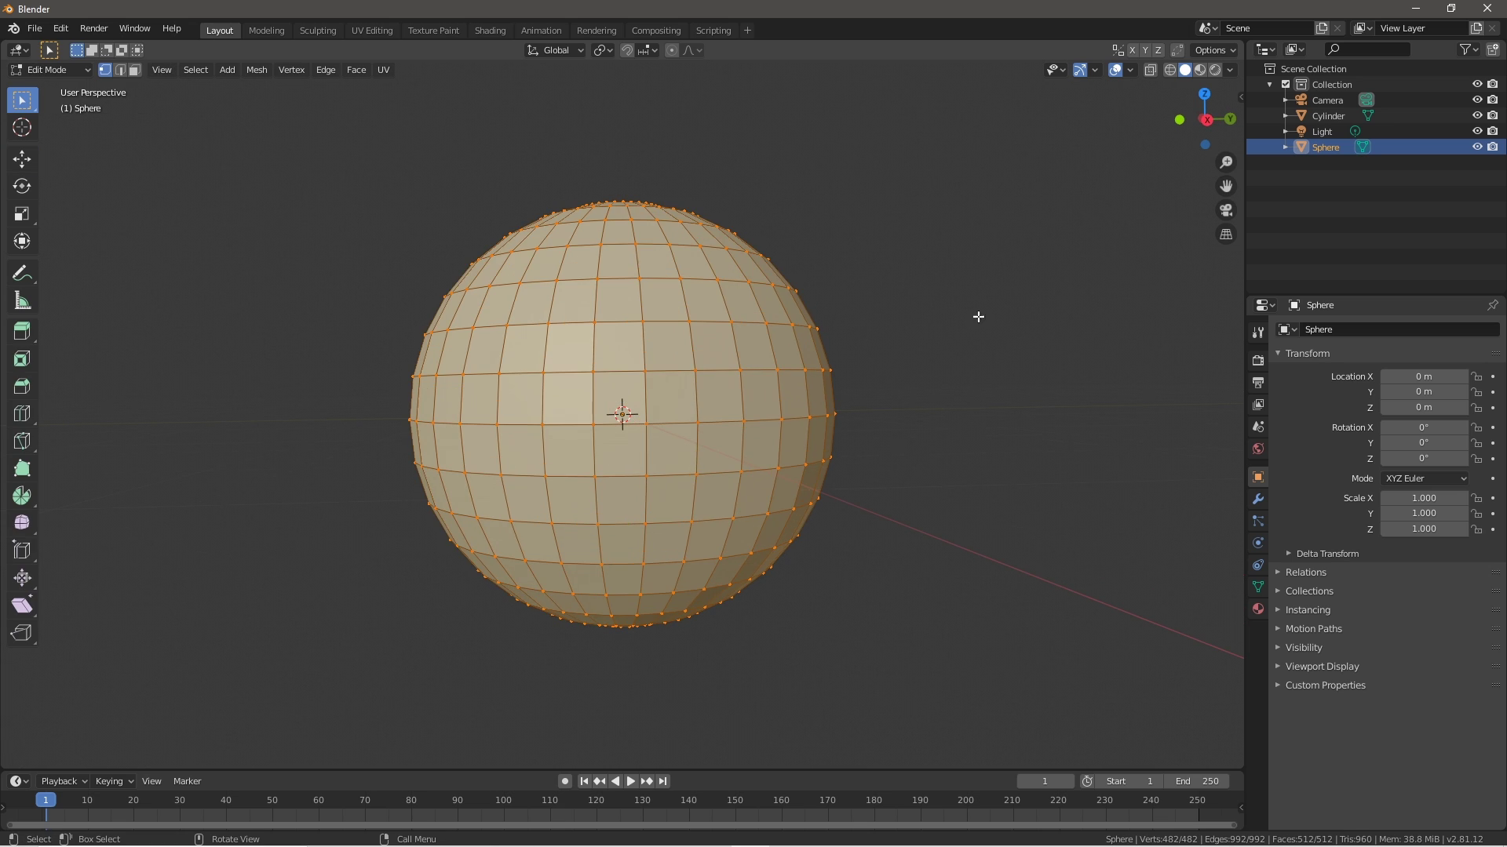
click(1170, 70)
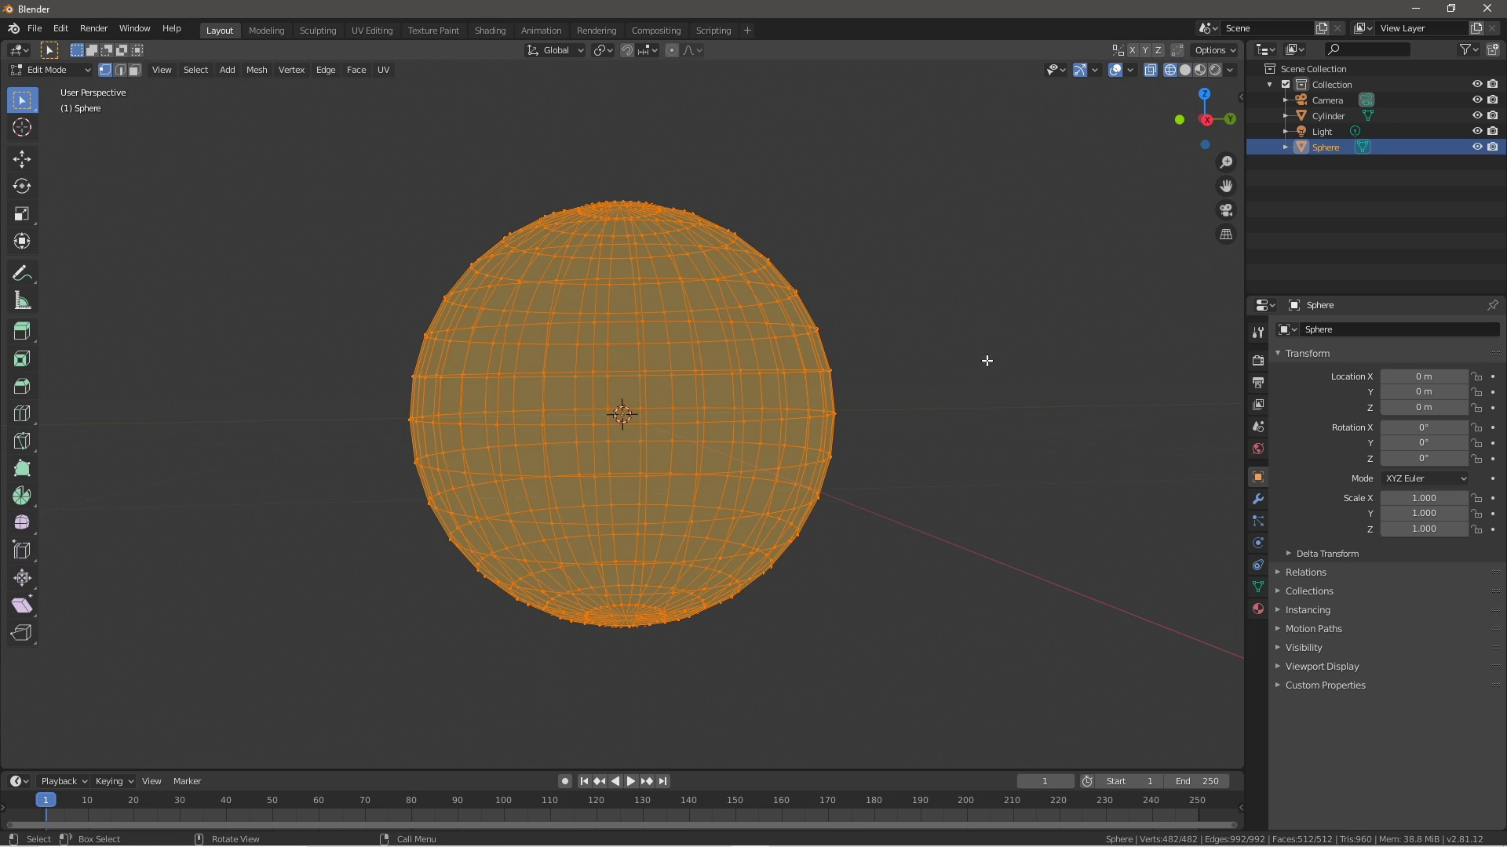
middle_drag(980, 398, 902, 541)
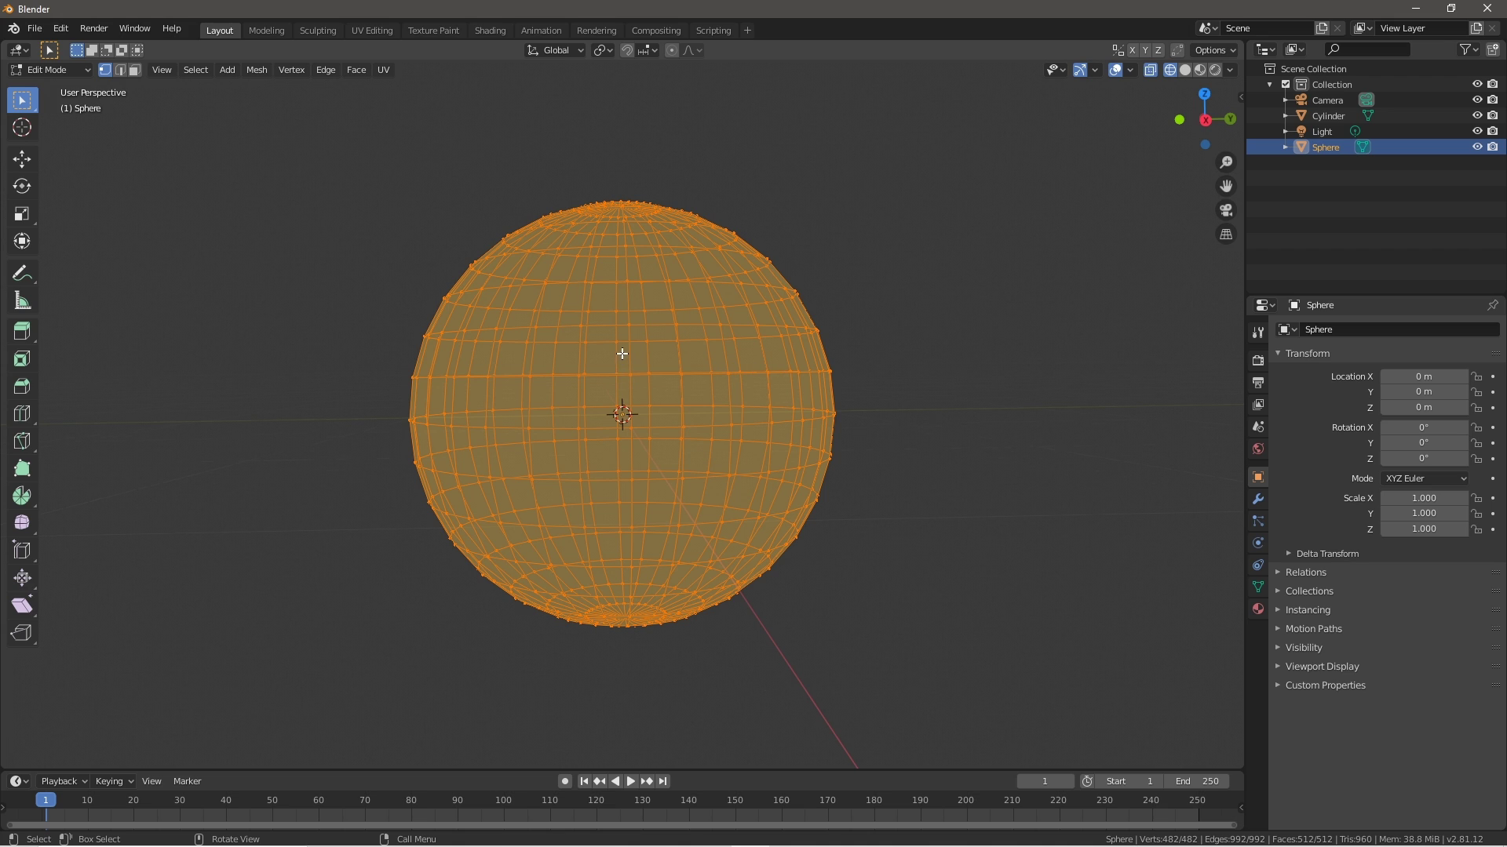
- Box-select the upper half of the sphere down to its equator and delete the selected faces
click(630, 320)
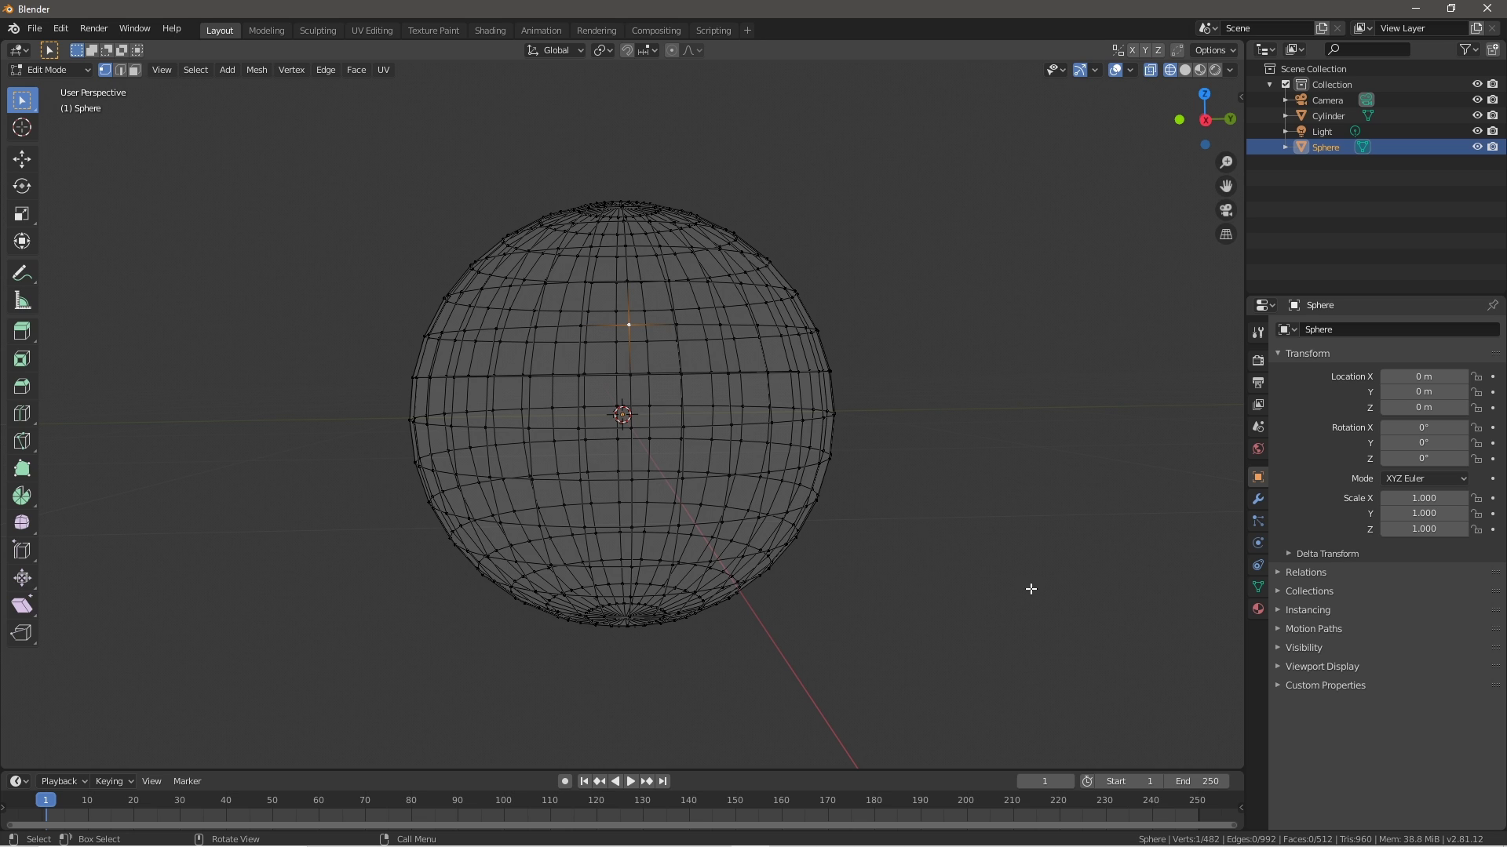
key(b)
drag(323, 174, 974, 392)
middle_drag(637, 447, 633, 437)
key(b)
drag(61, 210, 1009, 432)
middle_drag(973, 437, 917, 454)
key(x)
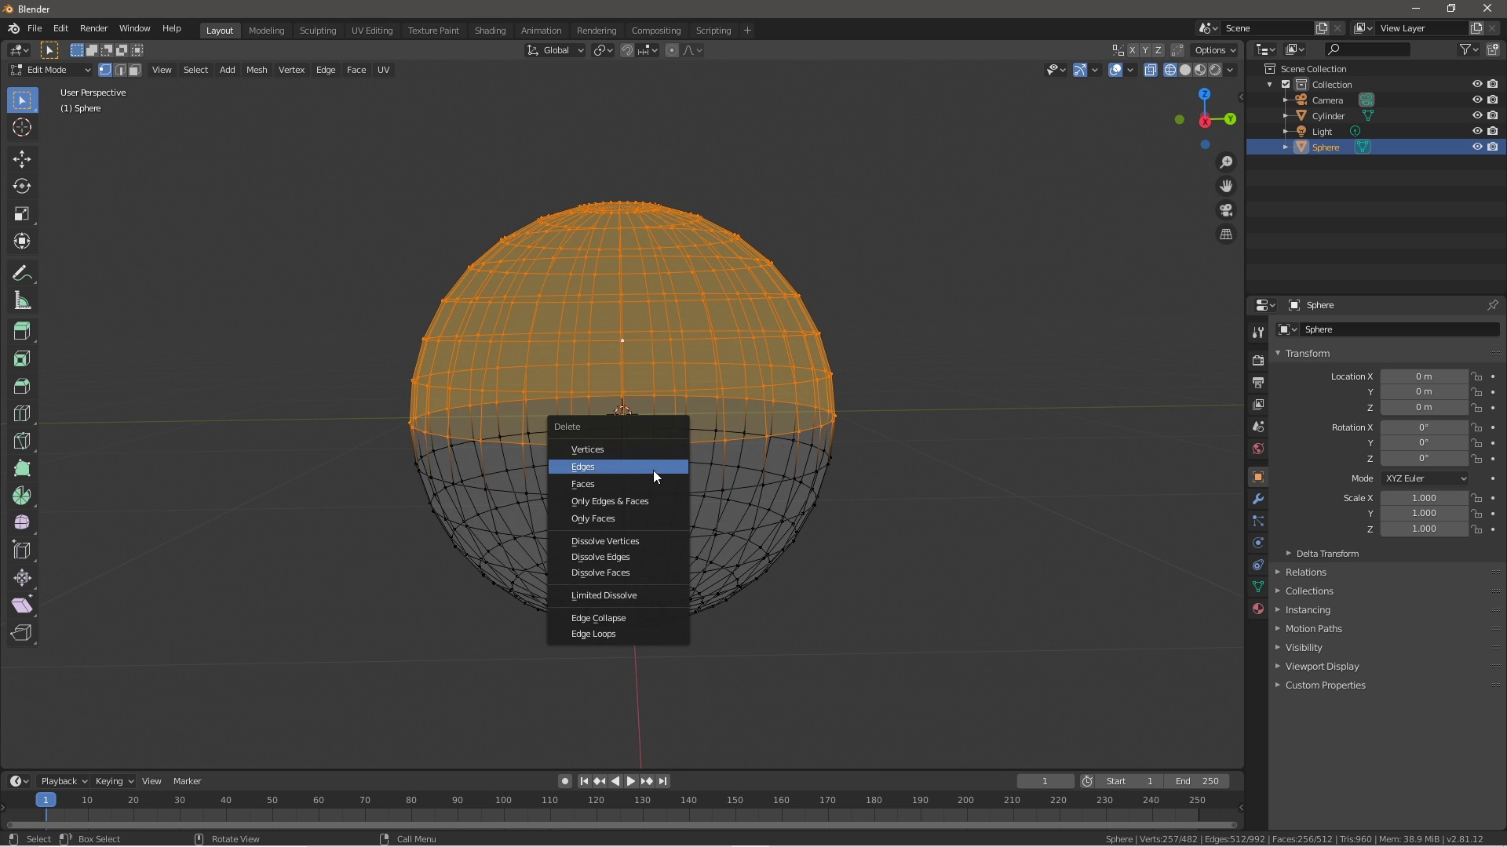
click(659, 483)
- Return to Object Mode with solid shading and raise the half-sphere bowl along Z to about 1.65 m
key(Tab)
middle_drag(764, 403, 784, 471)
click(1186, 71)
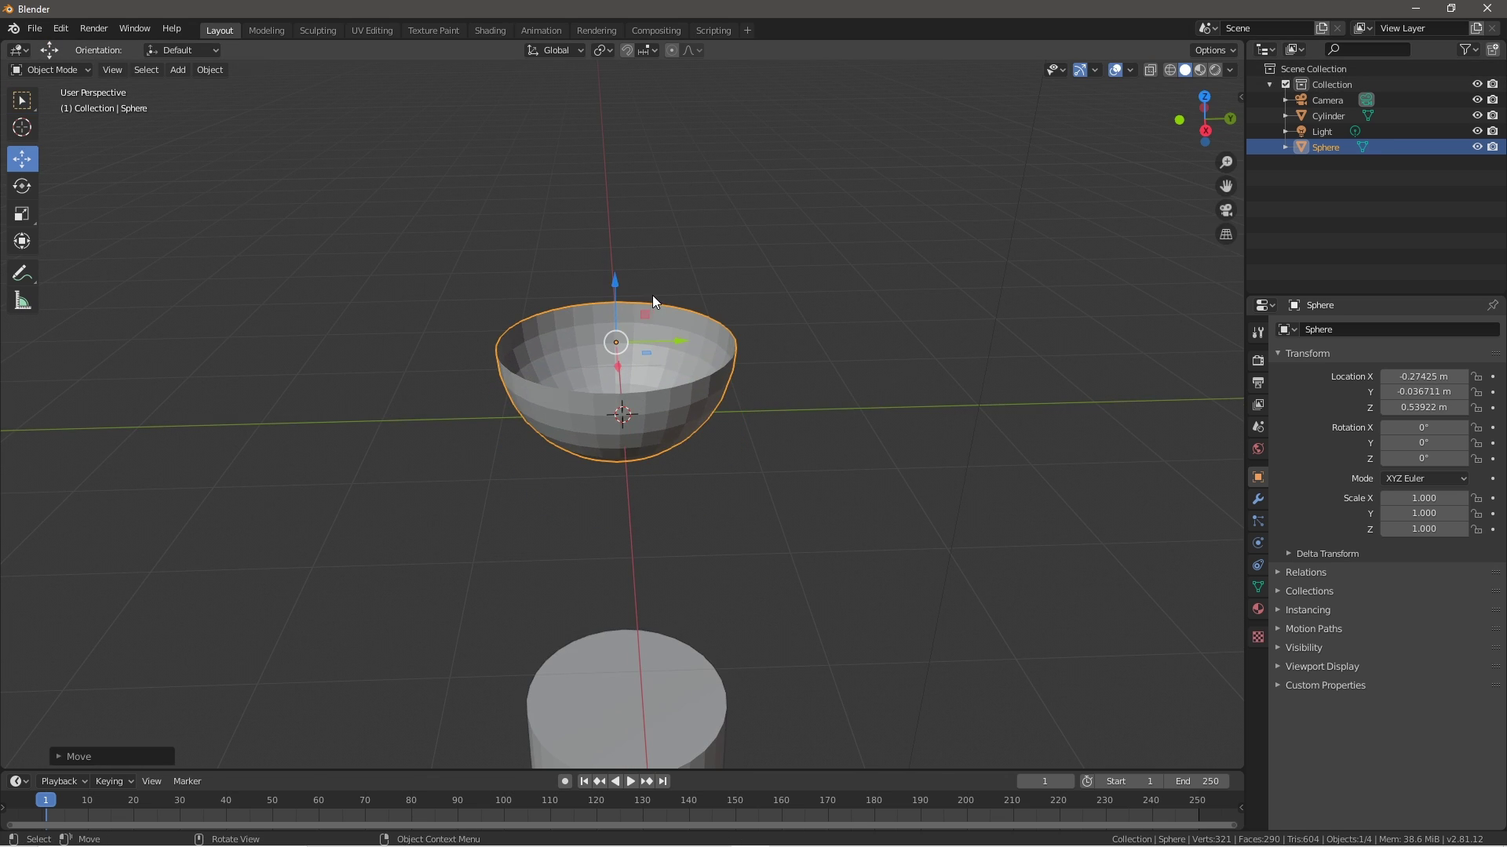
drag(623, 367, 628, 218)
scroll(643, 356, down, 2)
middle_drag(643, 356, 658, 330)
- In Edit Mode, select the bowl's lowest vertex ring with its pole and move it slightly upward along Z, then return to Object Mode
click(639, 609)
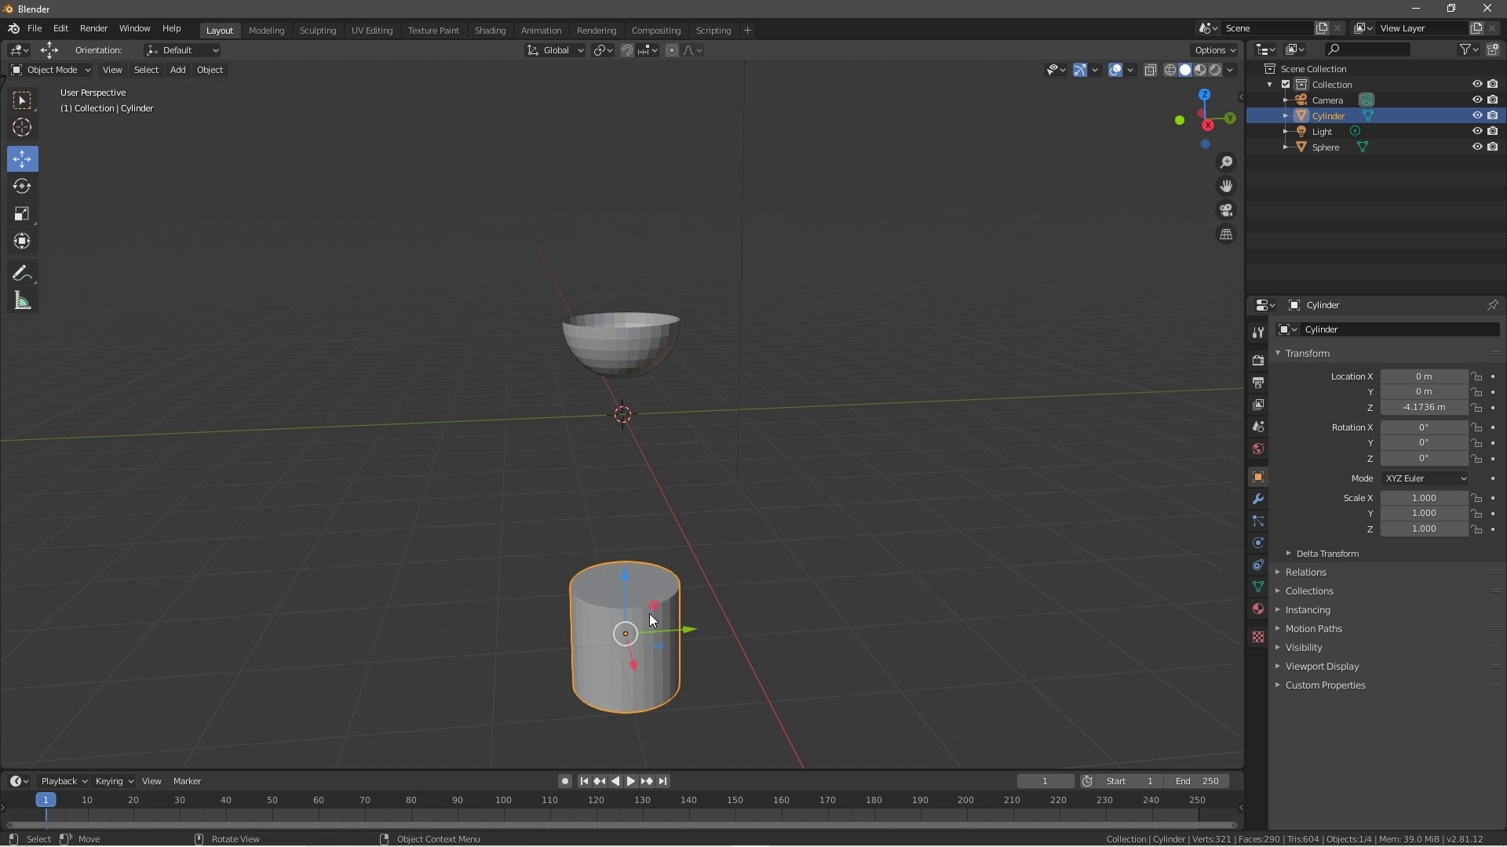
scroll(648, 614, up, 6)
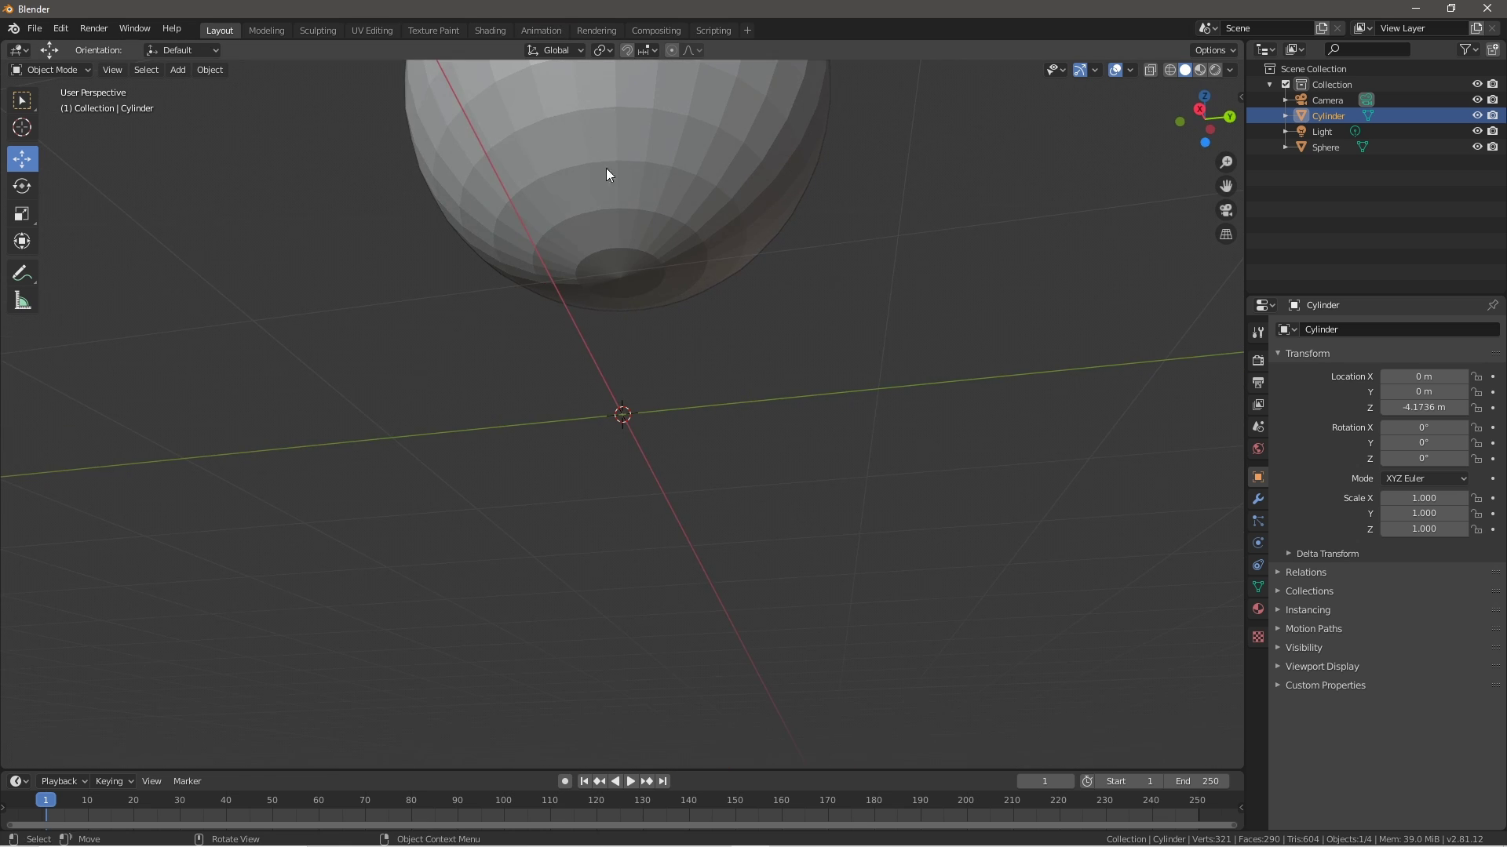
click(603, 191)
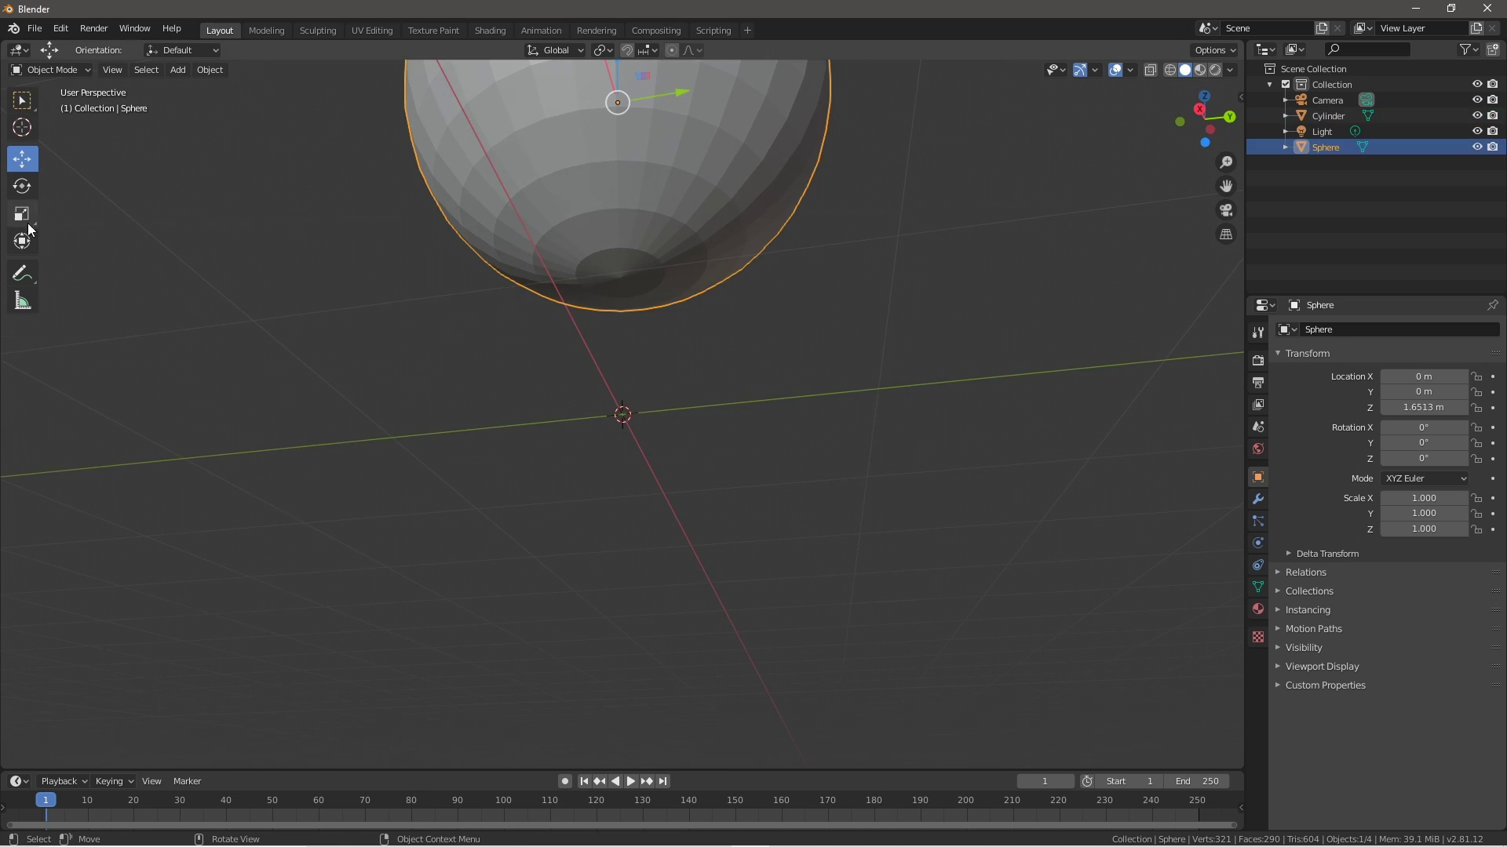
key(Tab)
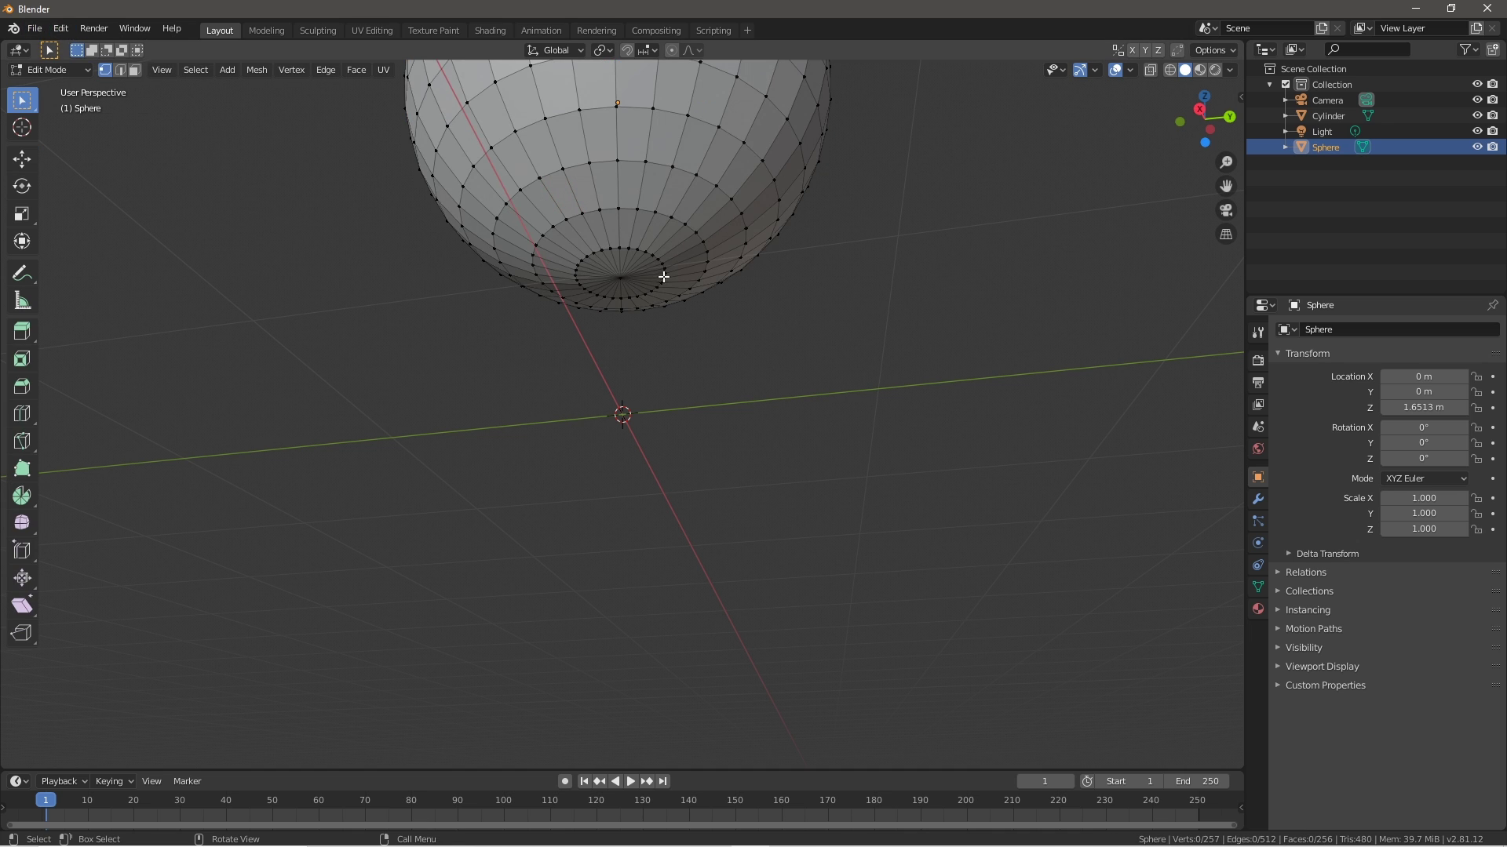
middle_drag(623, 282, 645, 389)
key(b)
drag(533, 267, 568, 315)
drag(691, 428, 695, 401)
middle_drag(717, 413, 745, 525)
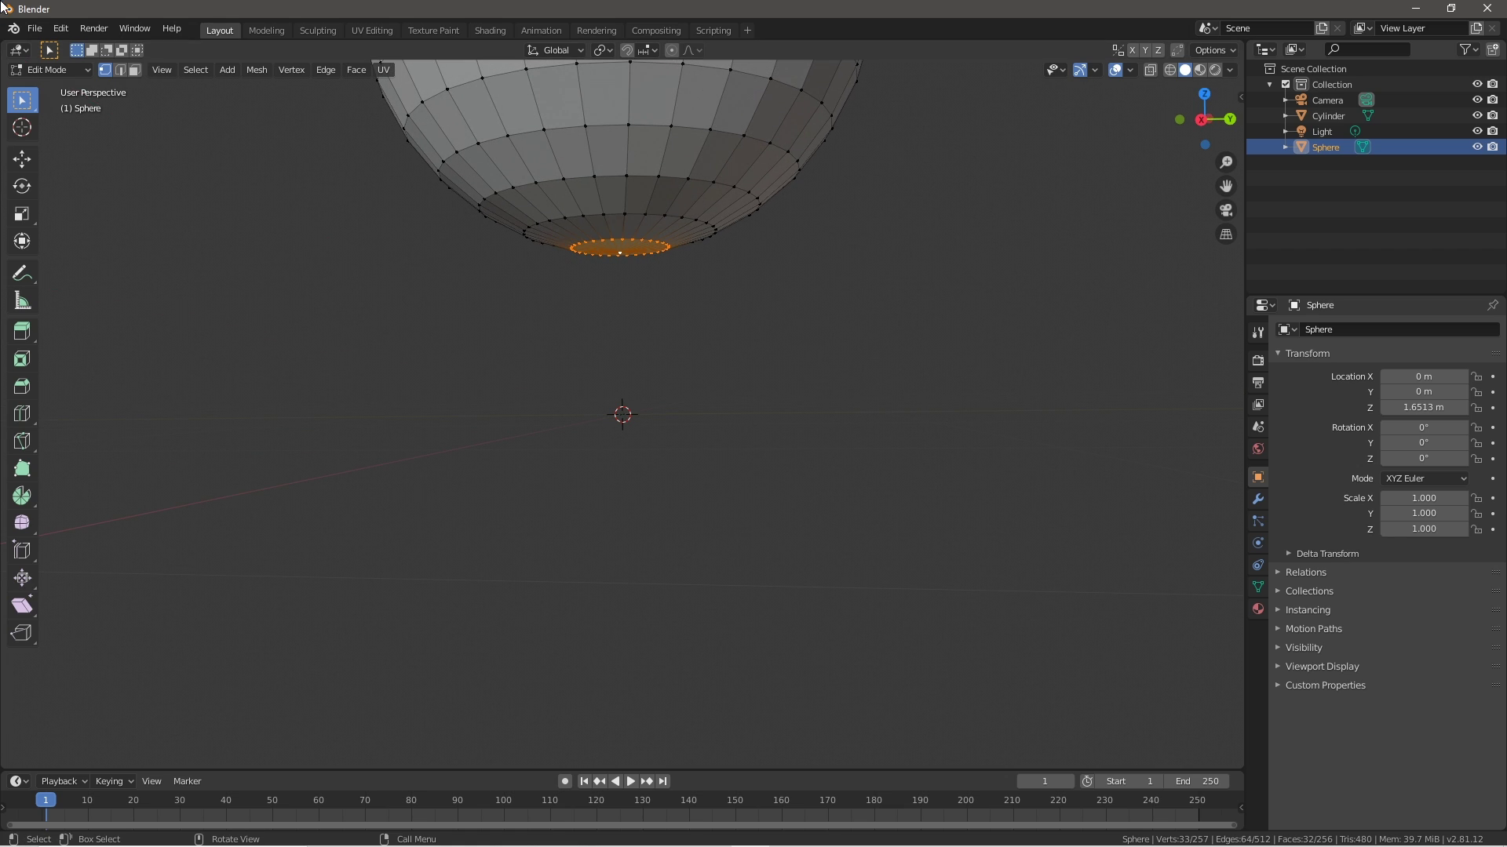
click(22, 158)
drag(622, 211, 611, 206)
middle_drag(864, 380, 714, 432)
middle_drag(438, 470, 689, 498)
key(Tab)
- Open the cylinder's mesh in Edit Mode and scale it uniformly to about 0.27
click(614, 634)
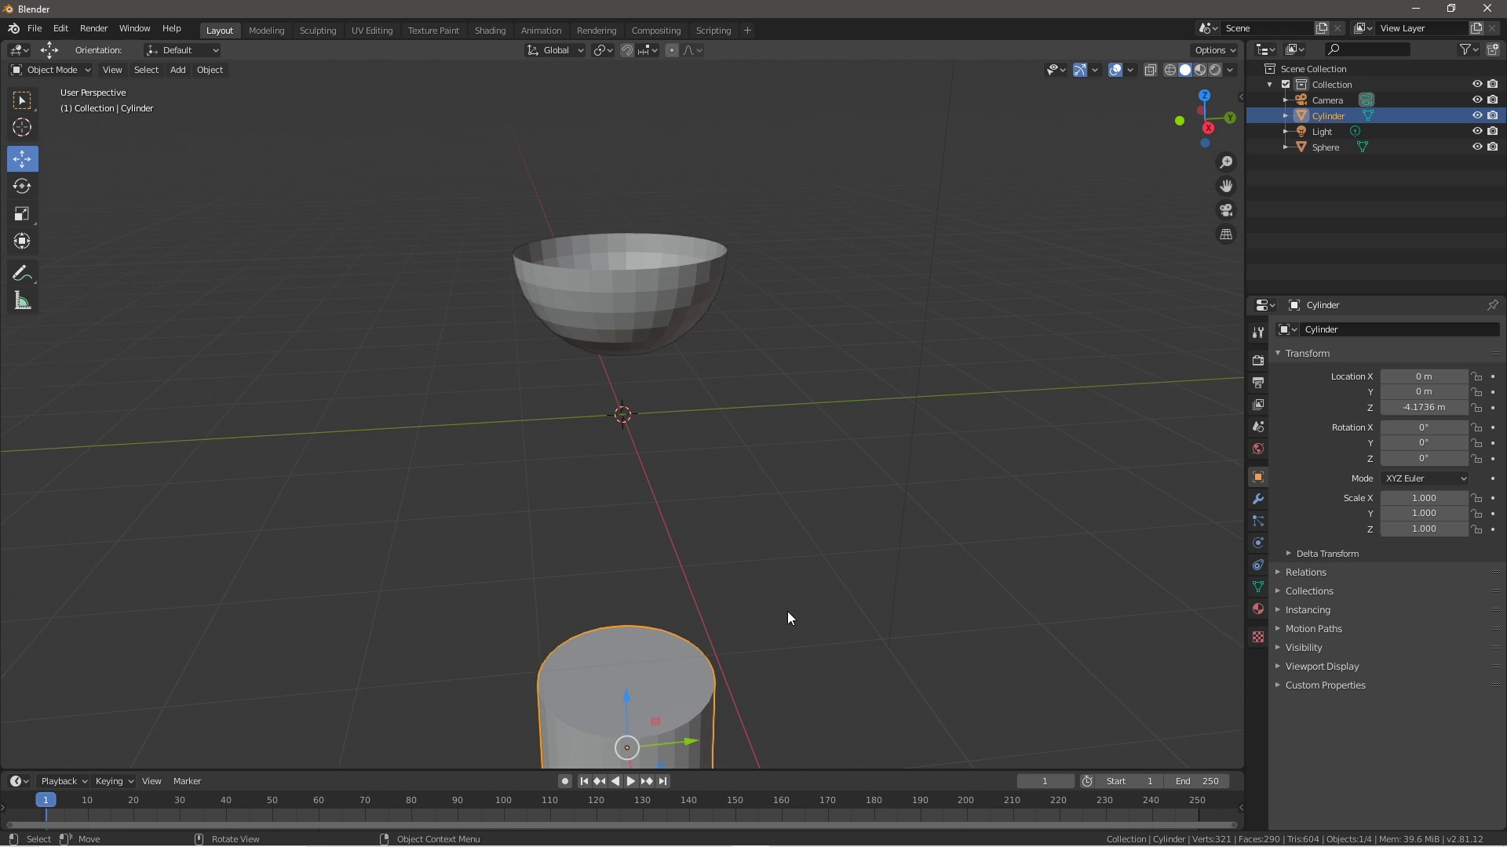
scroll(777, 596, down, 3)
middle_drag(761, 582, 657, 342)
scroll(662, 383, up, 2)
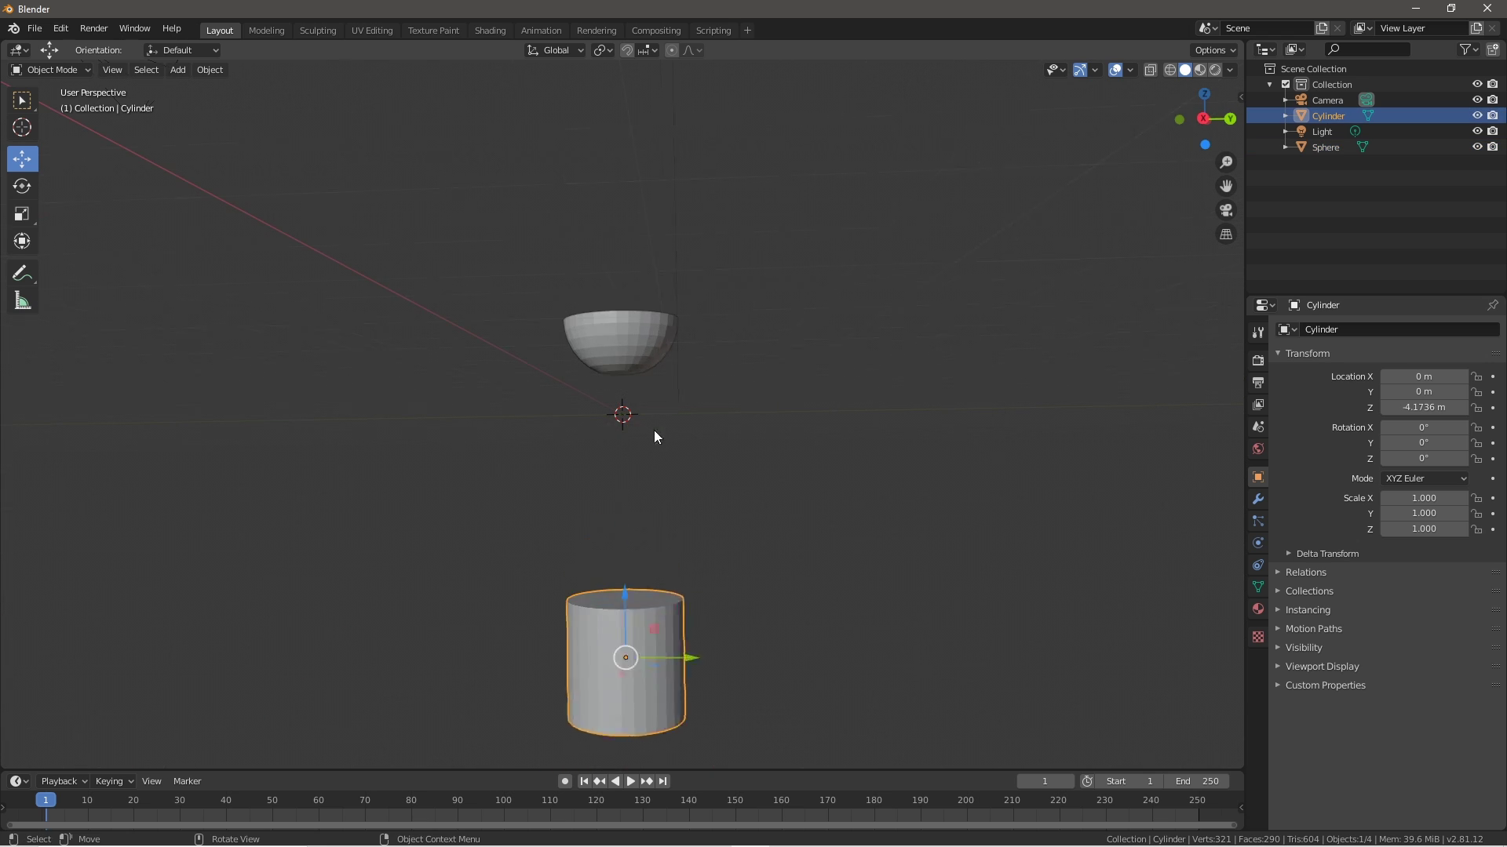
middle_drag(741, 608, 750, 578)
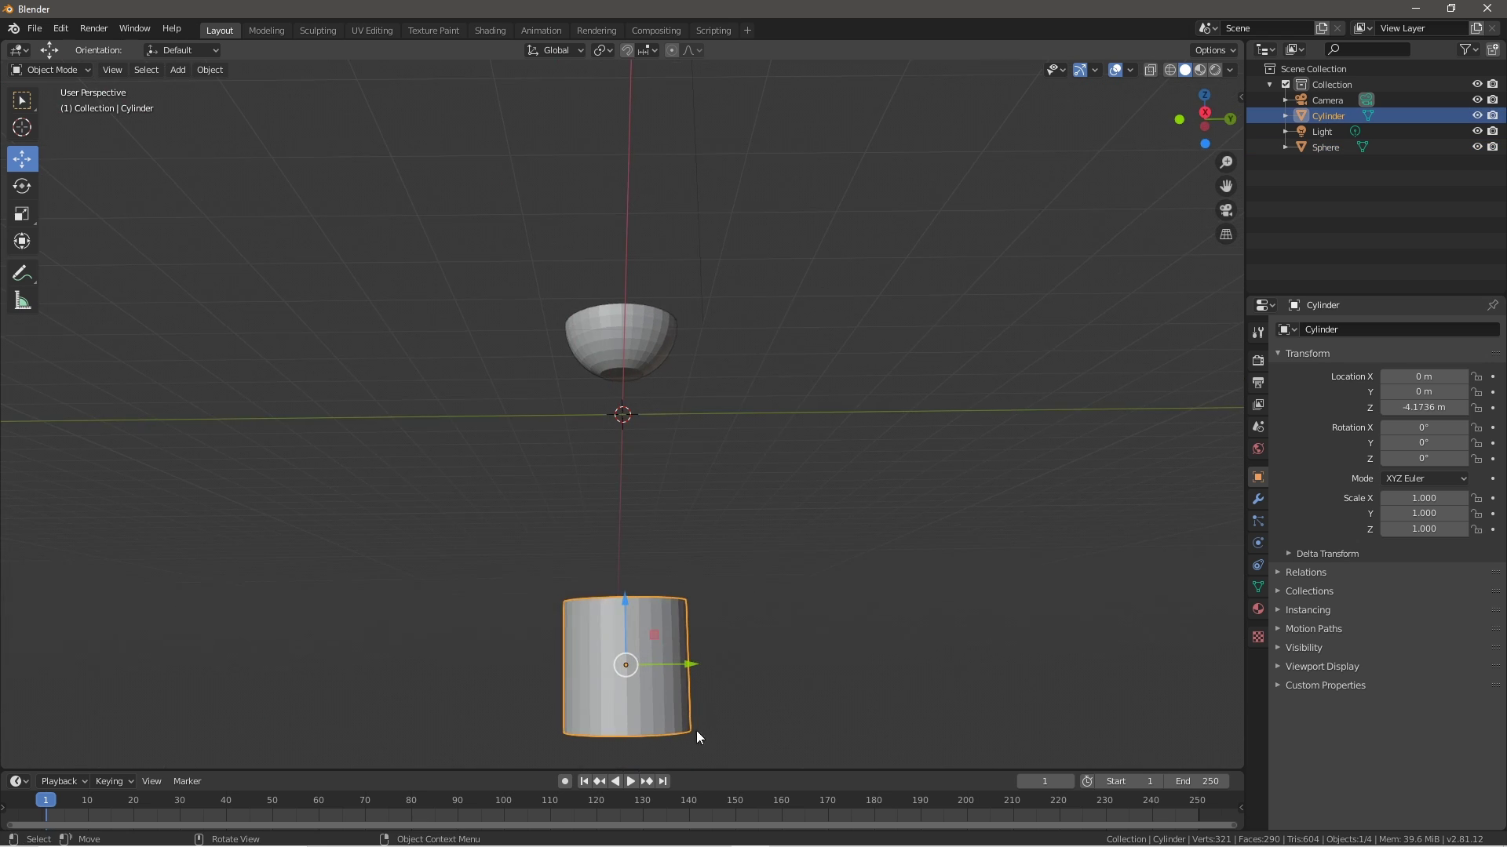
key(KP_1)
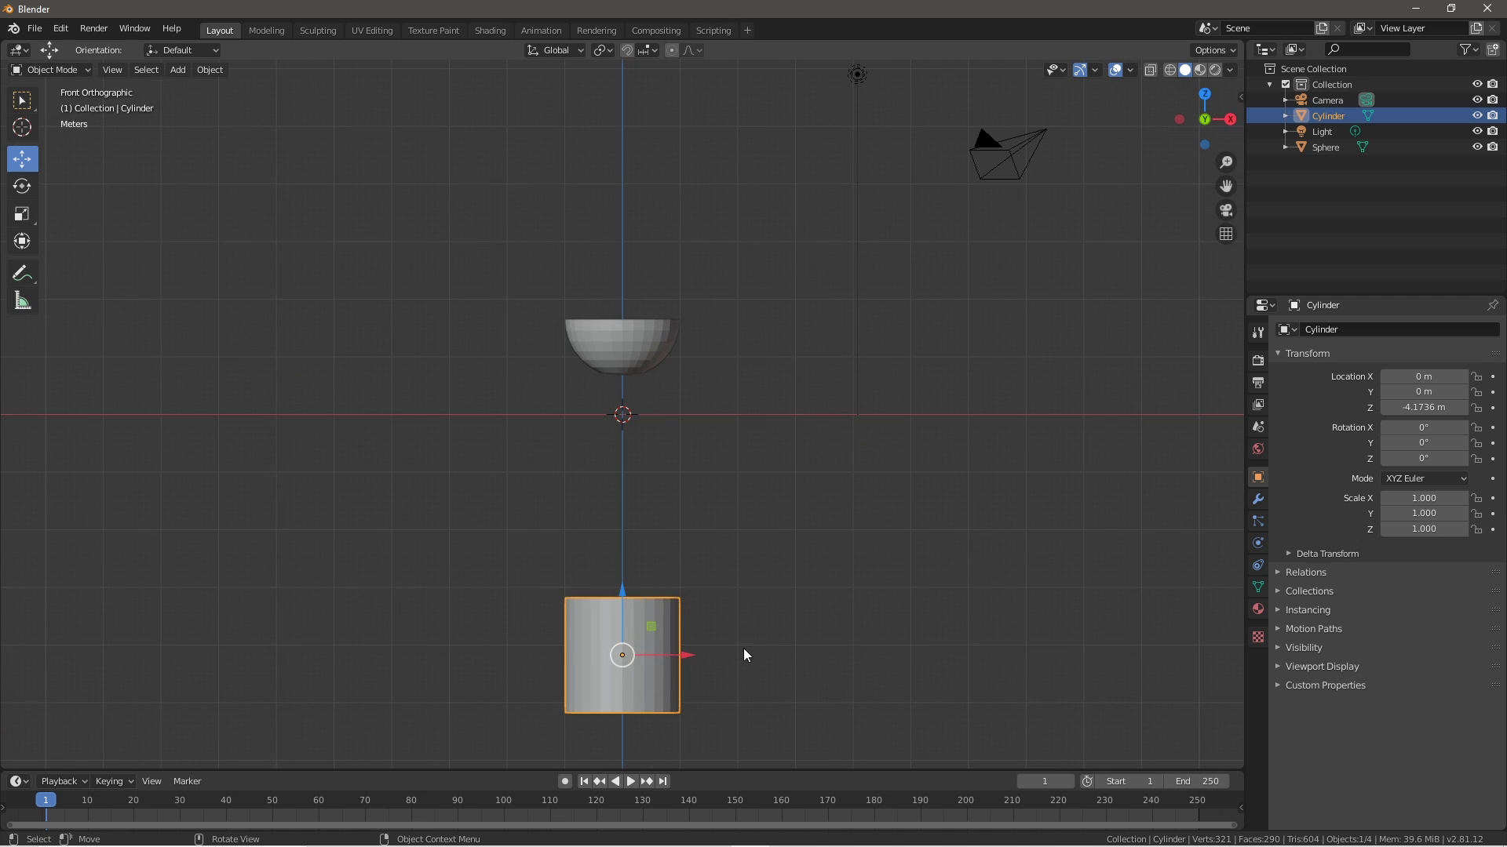
scroll(742, 648, up, 2)
key(KP_Decimal)
middle_drag(760, 290, 802, 443)
key(Tab)
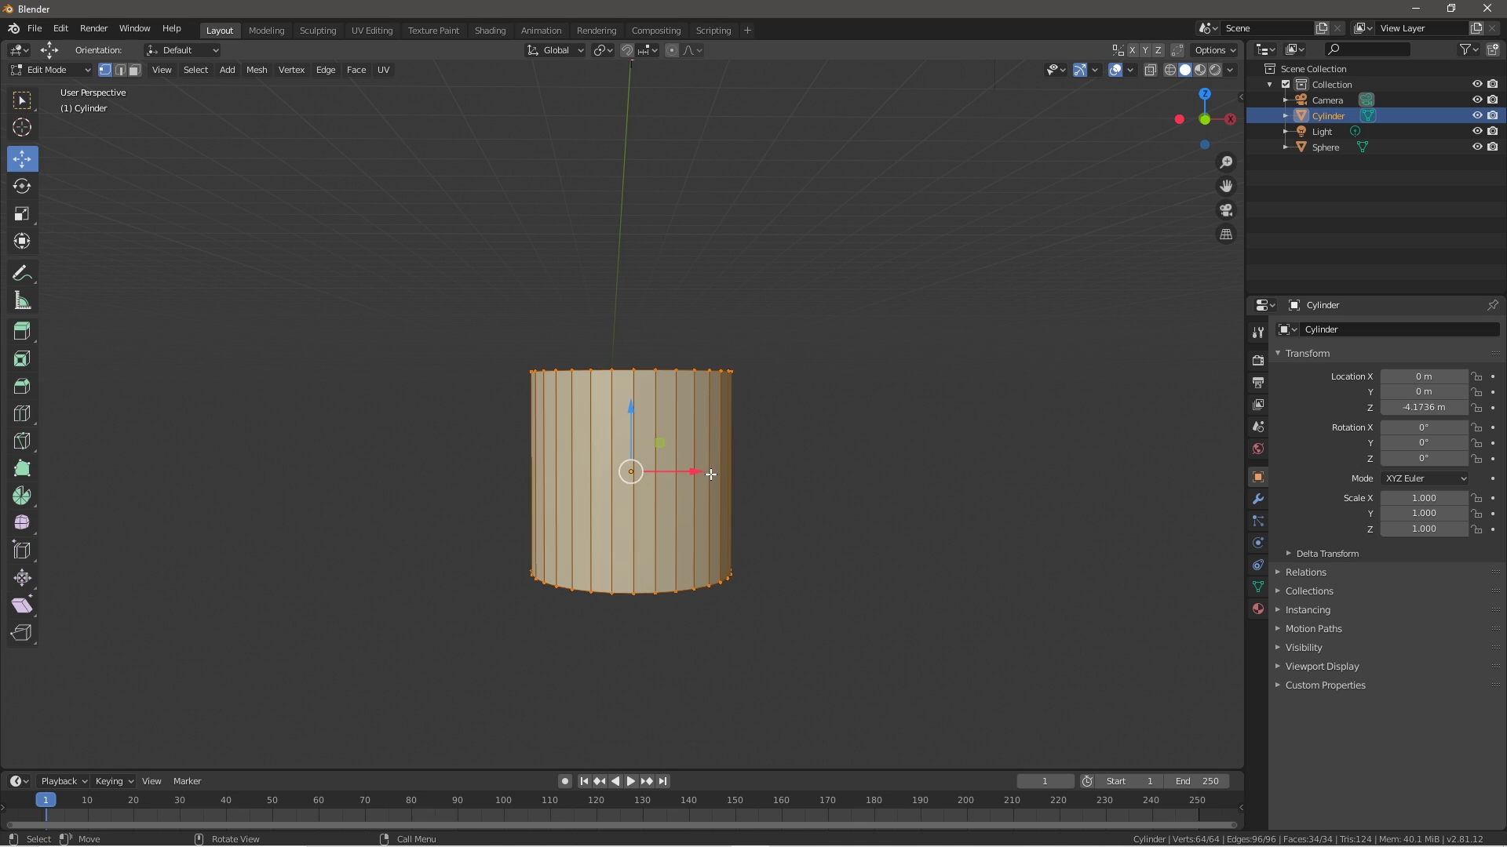
scroll(714, 477, up, 2)
scroll(820, 520, down, 2)
key(s)
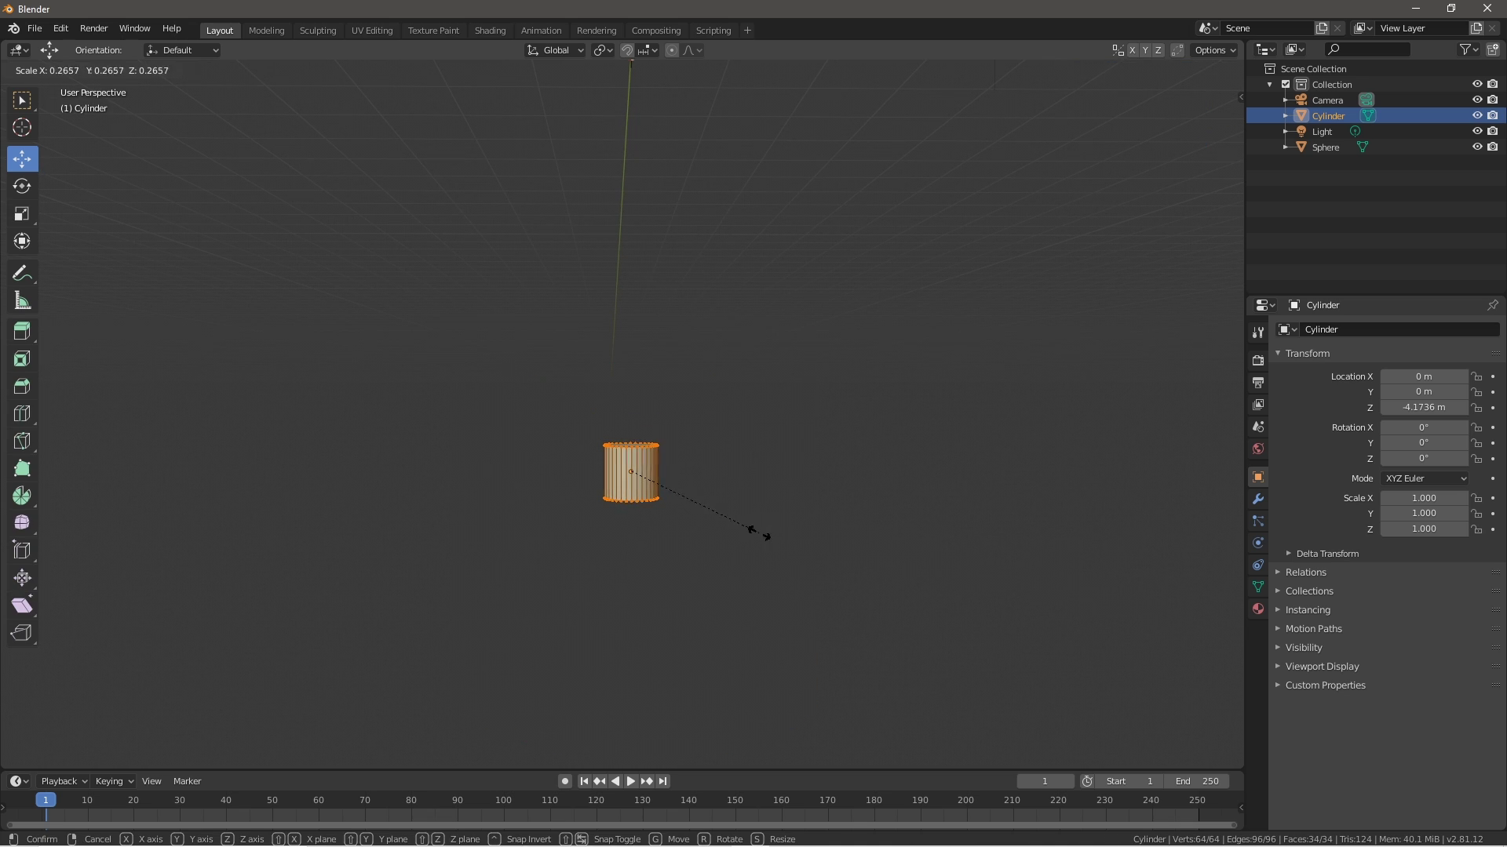
click(757, 532)
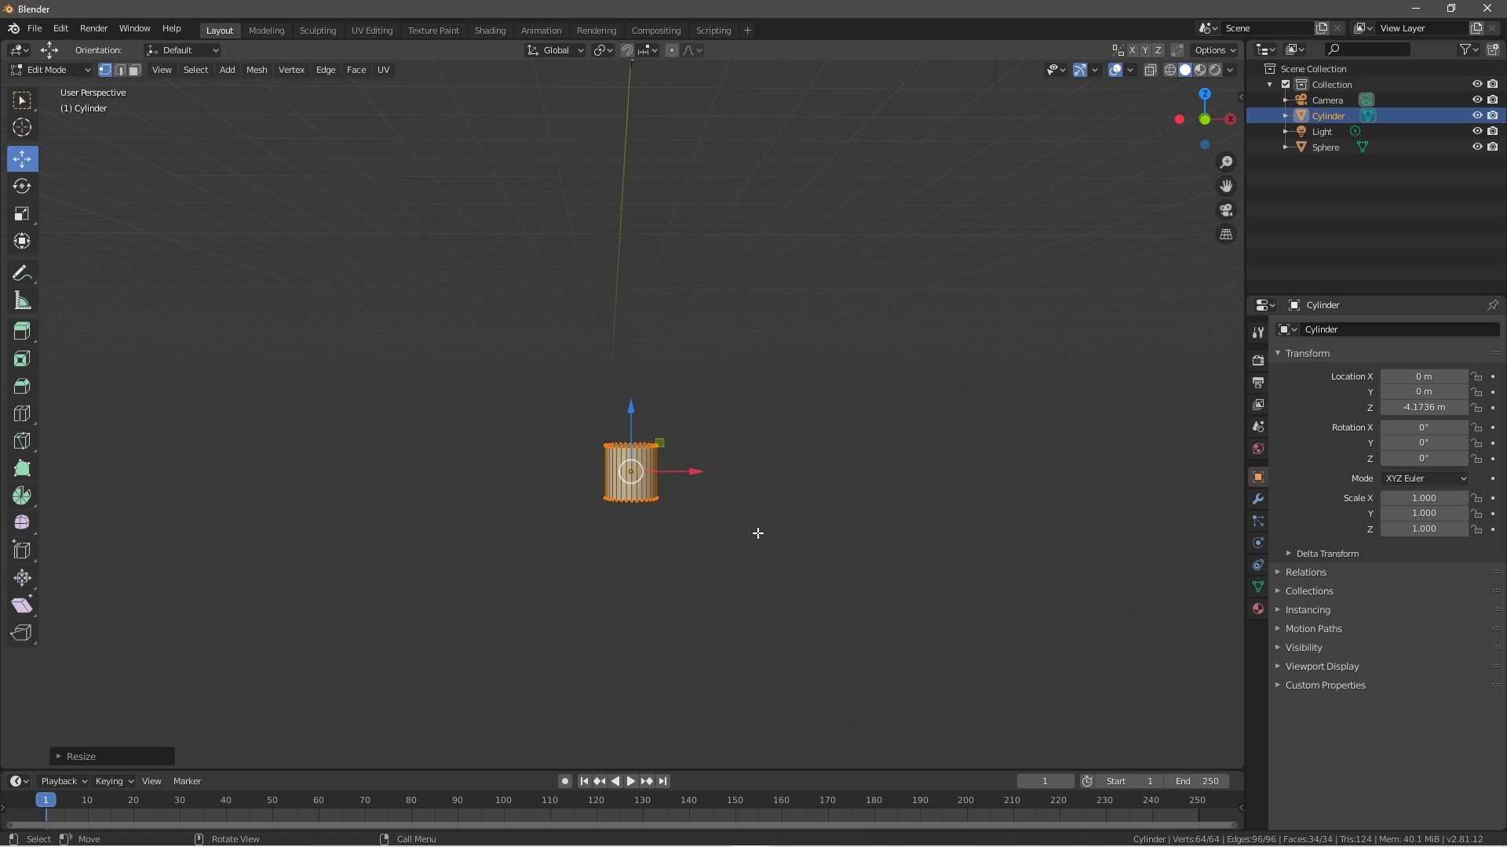
- Stretch the cylinder mesh along the Z axis into a tall, thin stem
key(s)
key(z)
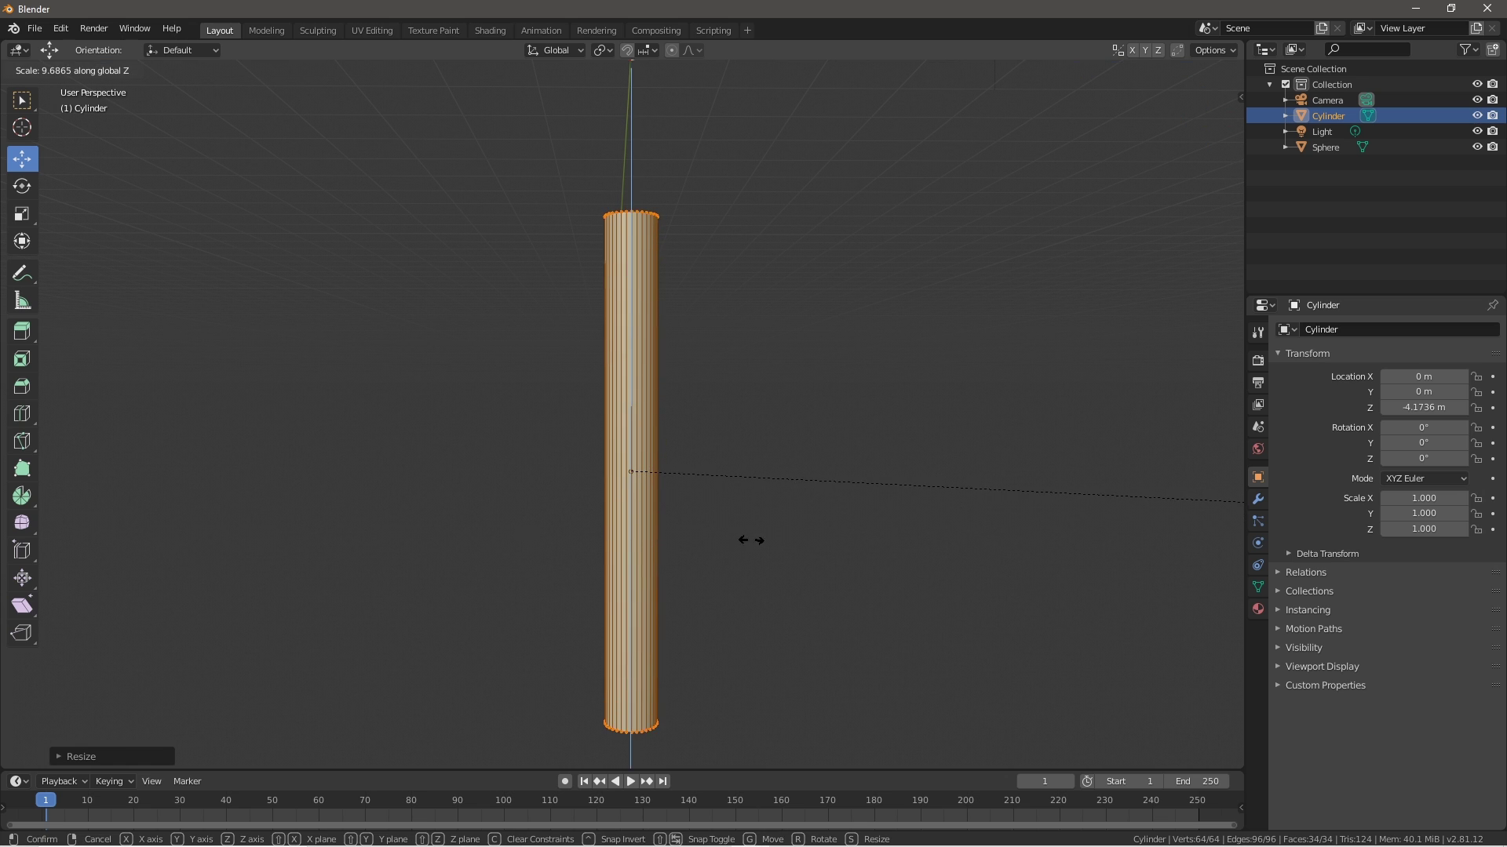
click(733, 528)
scroll(753, 502, down, 4)
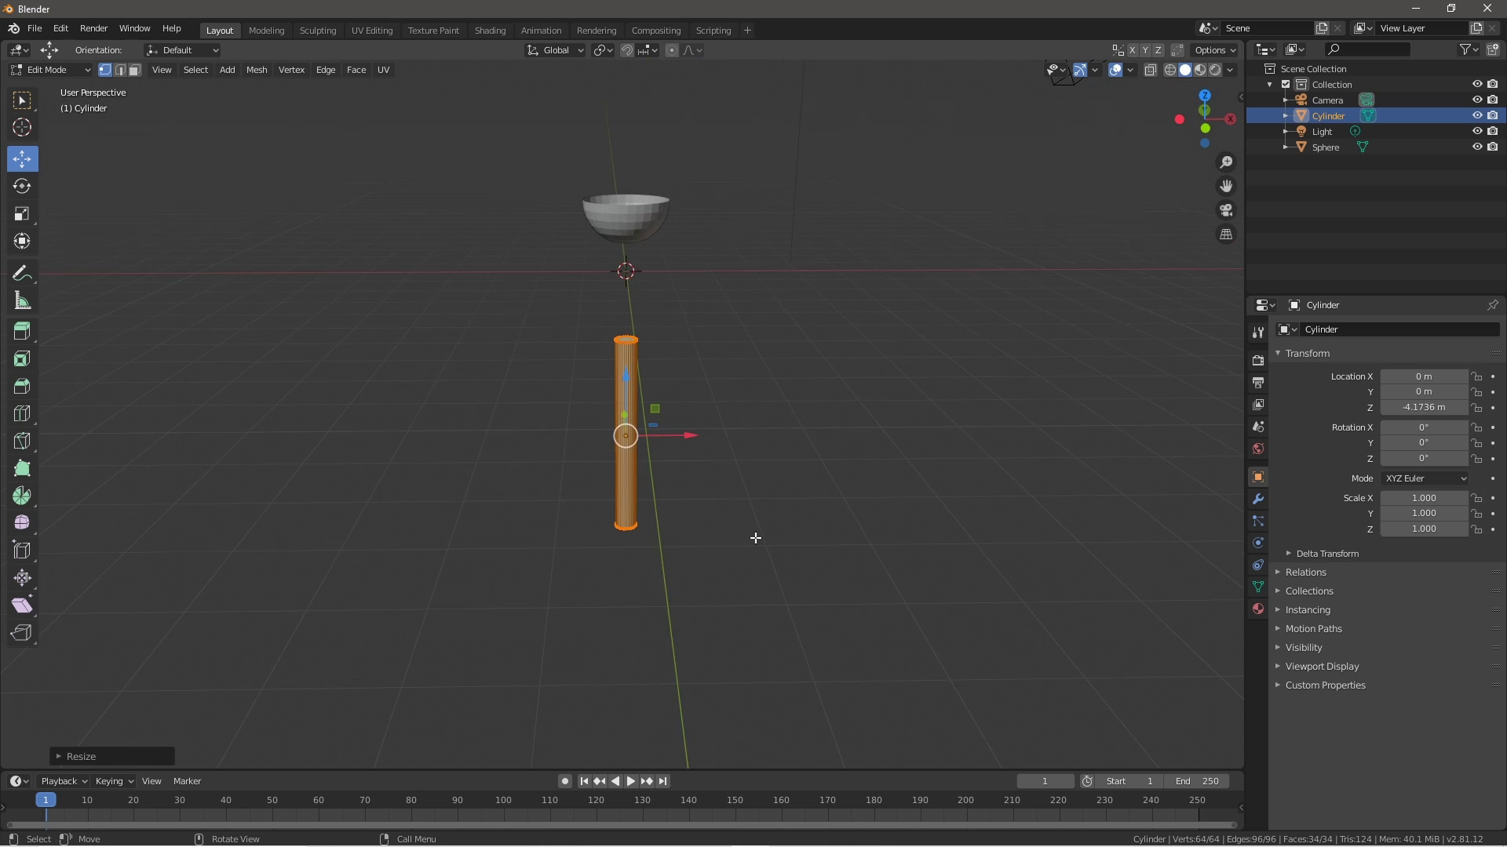
scroll(752, 529, up, 4)
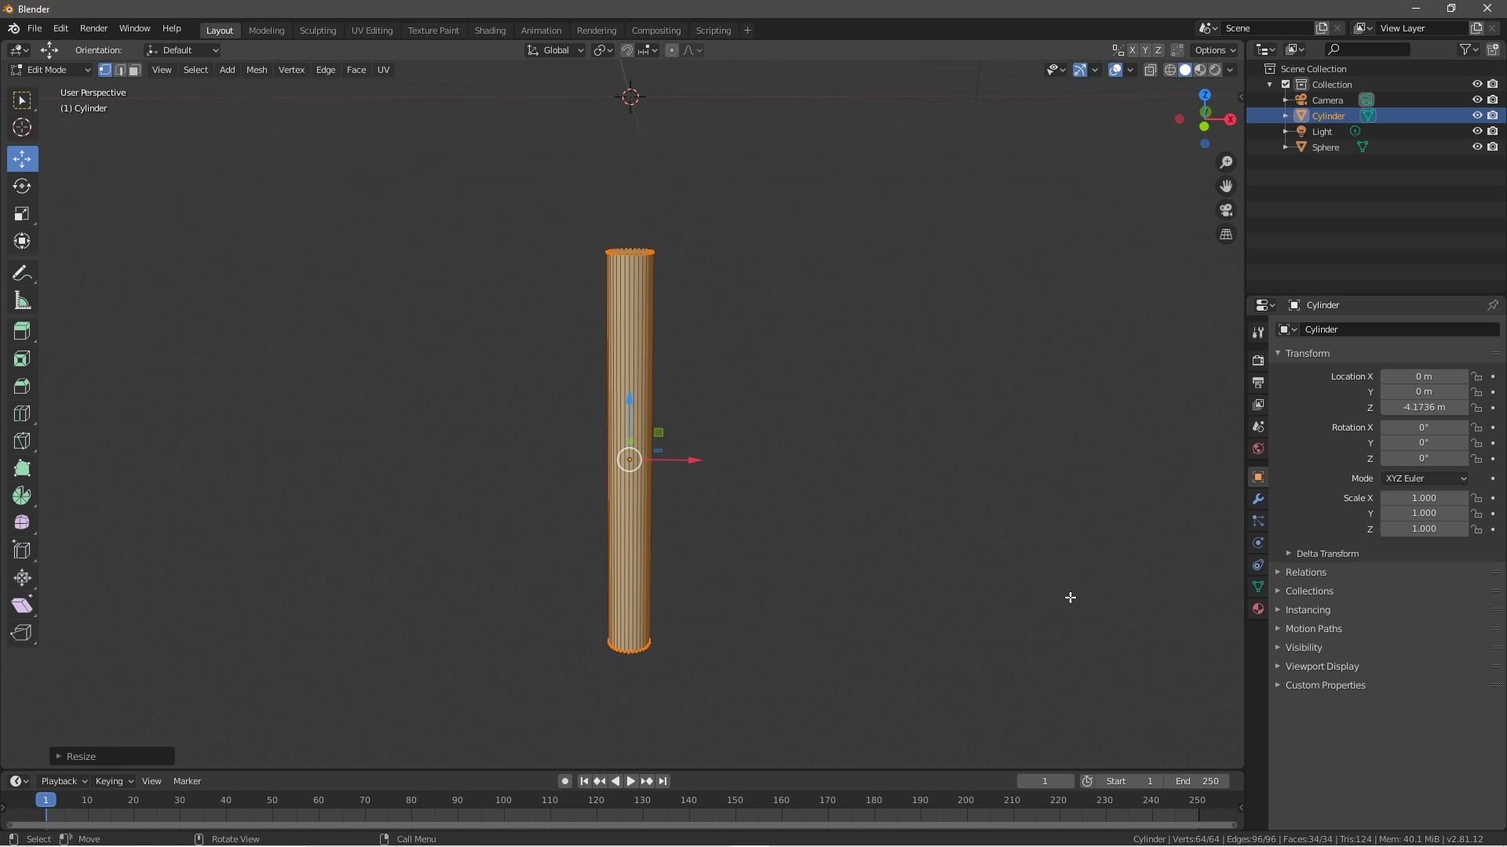
- Scale the stem mesh down uniformly, shorten it along Z, and return to Object Mode
key(s)
click(938, 567)
key(s)
key(z)
click(919, 562)
scroll(730, 454, down, 4)
middle_drag(731, 454, 721, 464)
key(Tab)
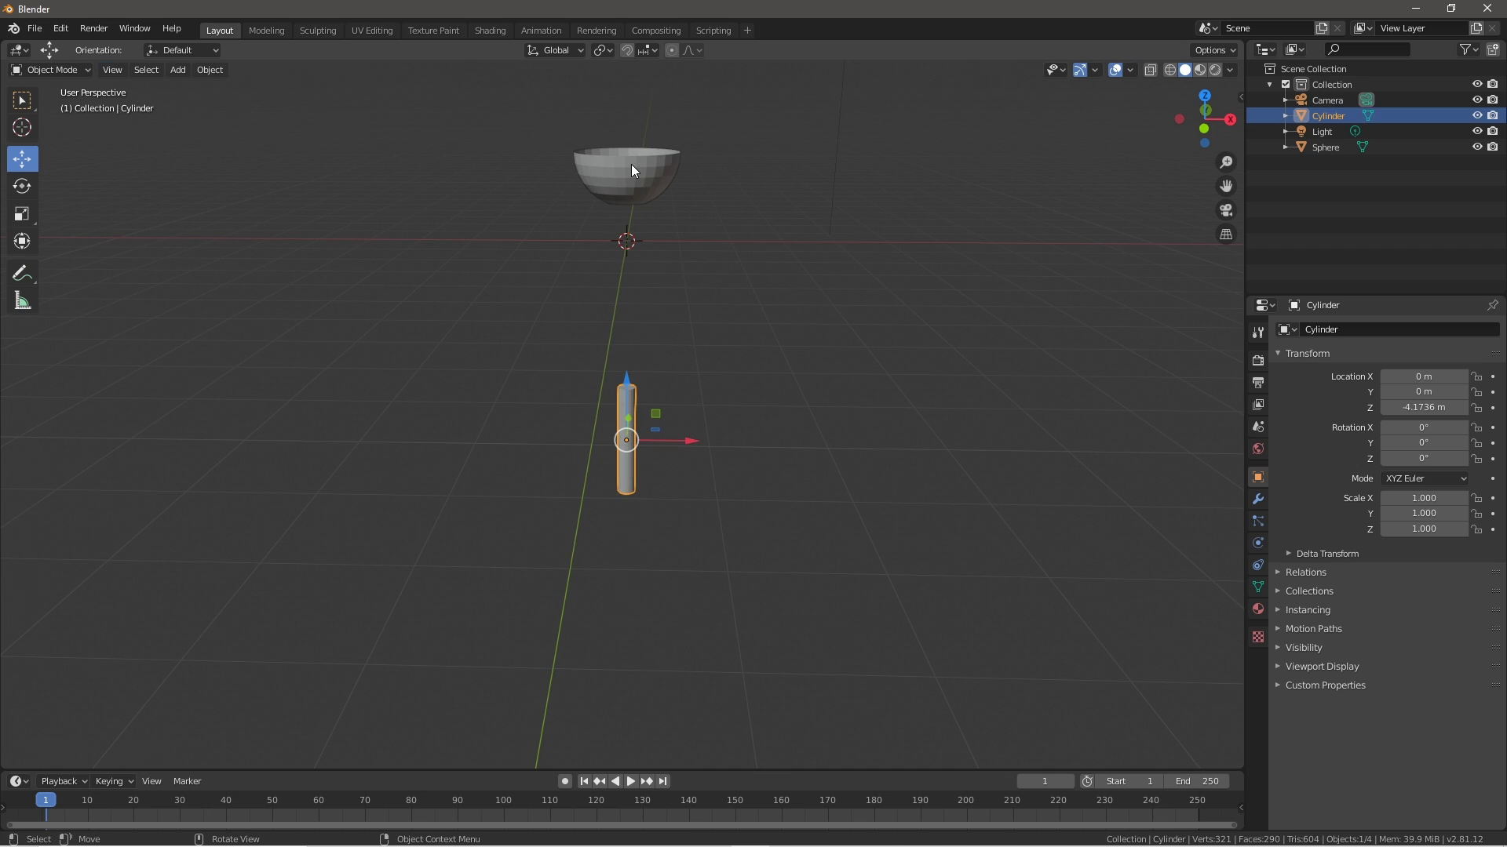
- Raise the bowl well above the origin and move the stem up along Z to about 2.32 m beneath it
click(631, 168)
drag(620, 110, 607, 563)
click(631, 403)
drag(631, 402, 594, 765)
scroll(552, 289, down, 3)
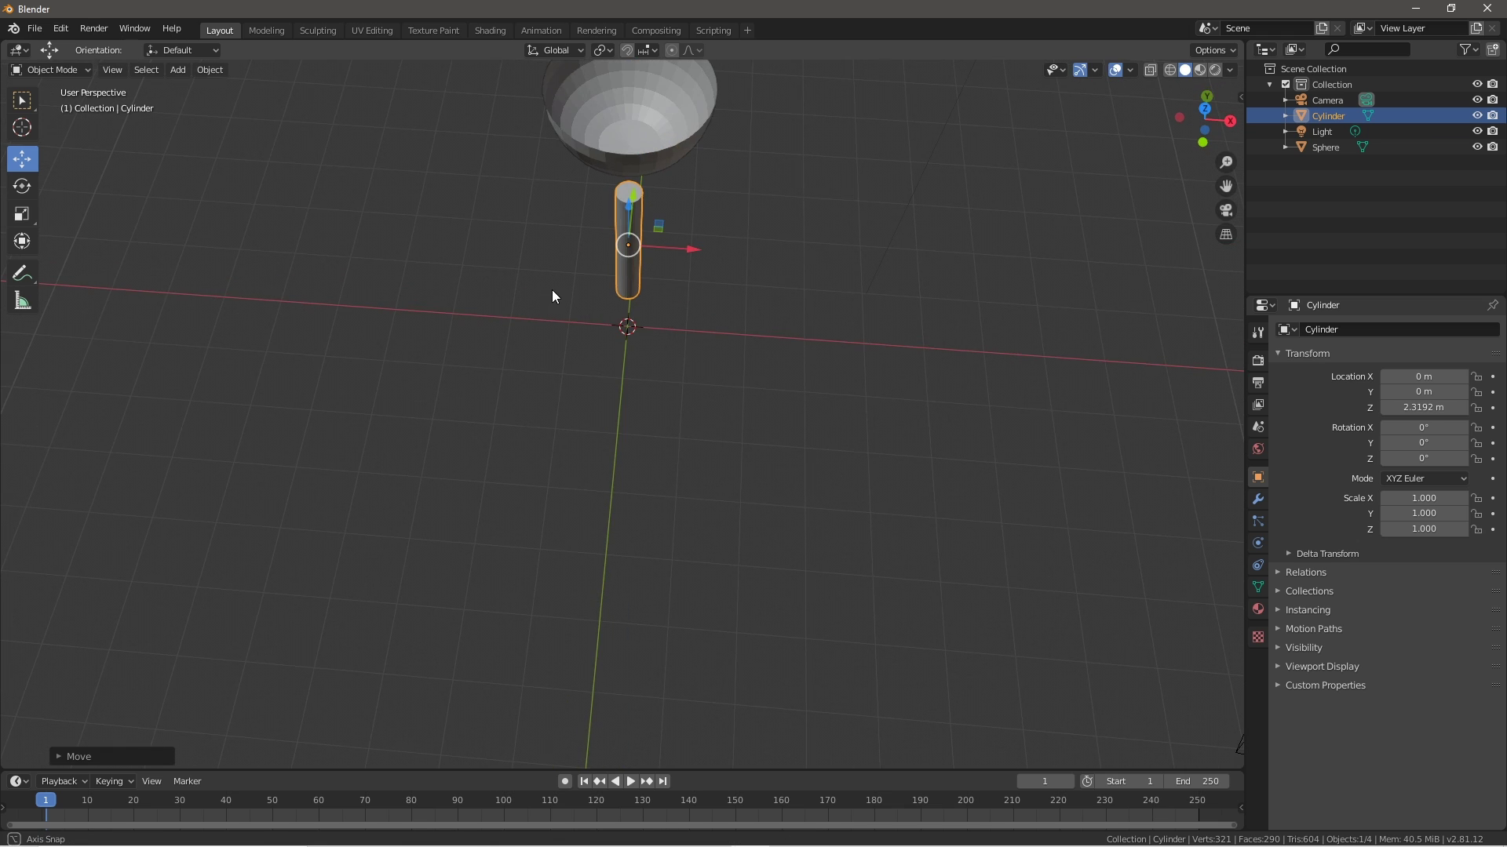
- Lower the bowl along Z to about 4.57 m so it sits just above the stem's upper end
key(KP_1)
shift+middle_drag(625, 253, 638, 515)
scroll(638, 516, up, 3)
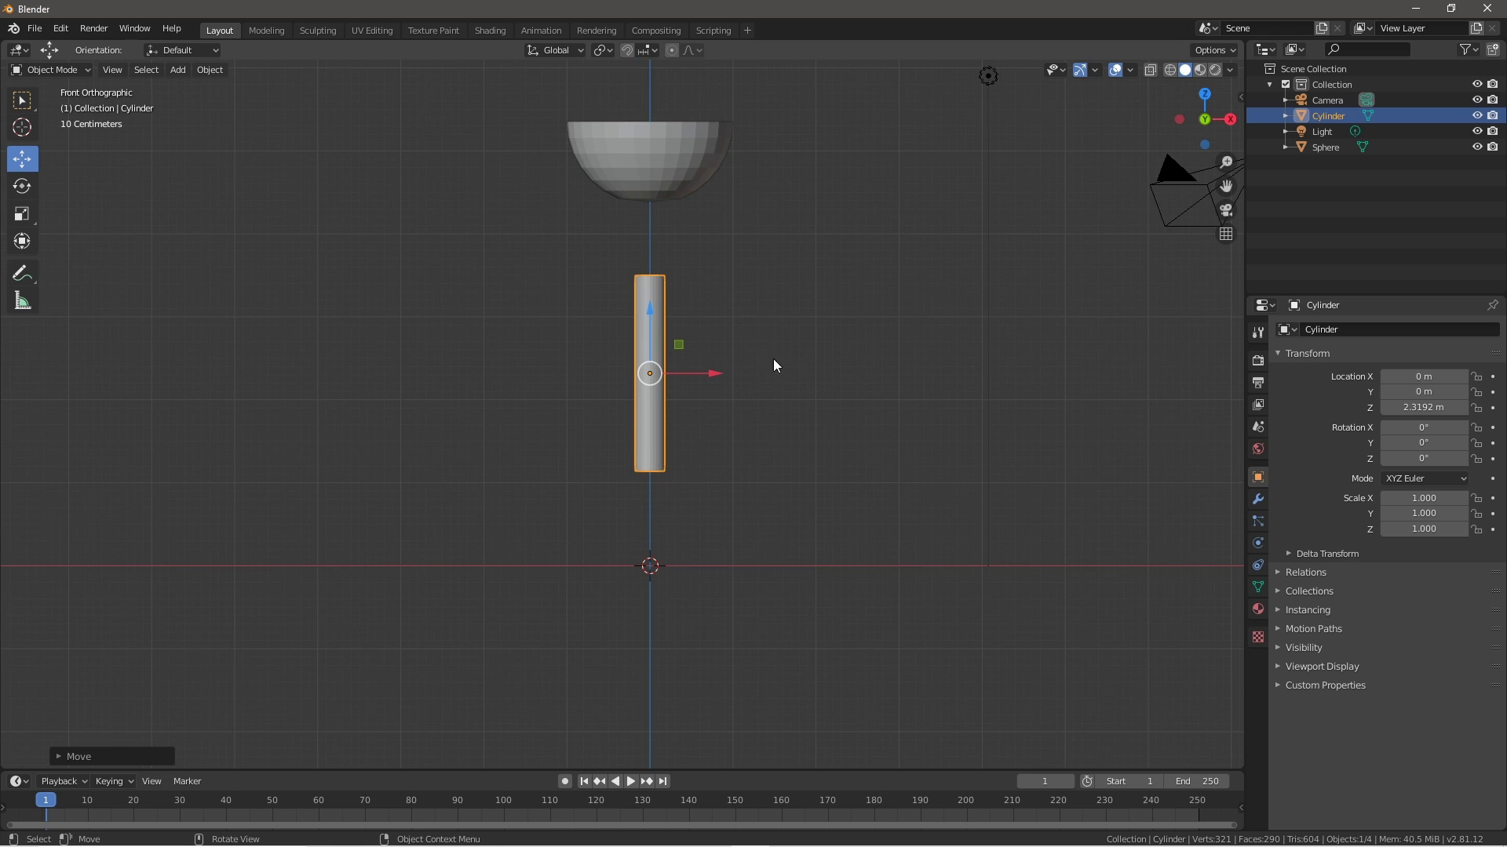
scroll(780, 369, up, 1)
shift+middle_drag(791, 340, 757, 353)
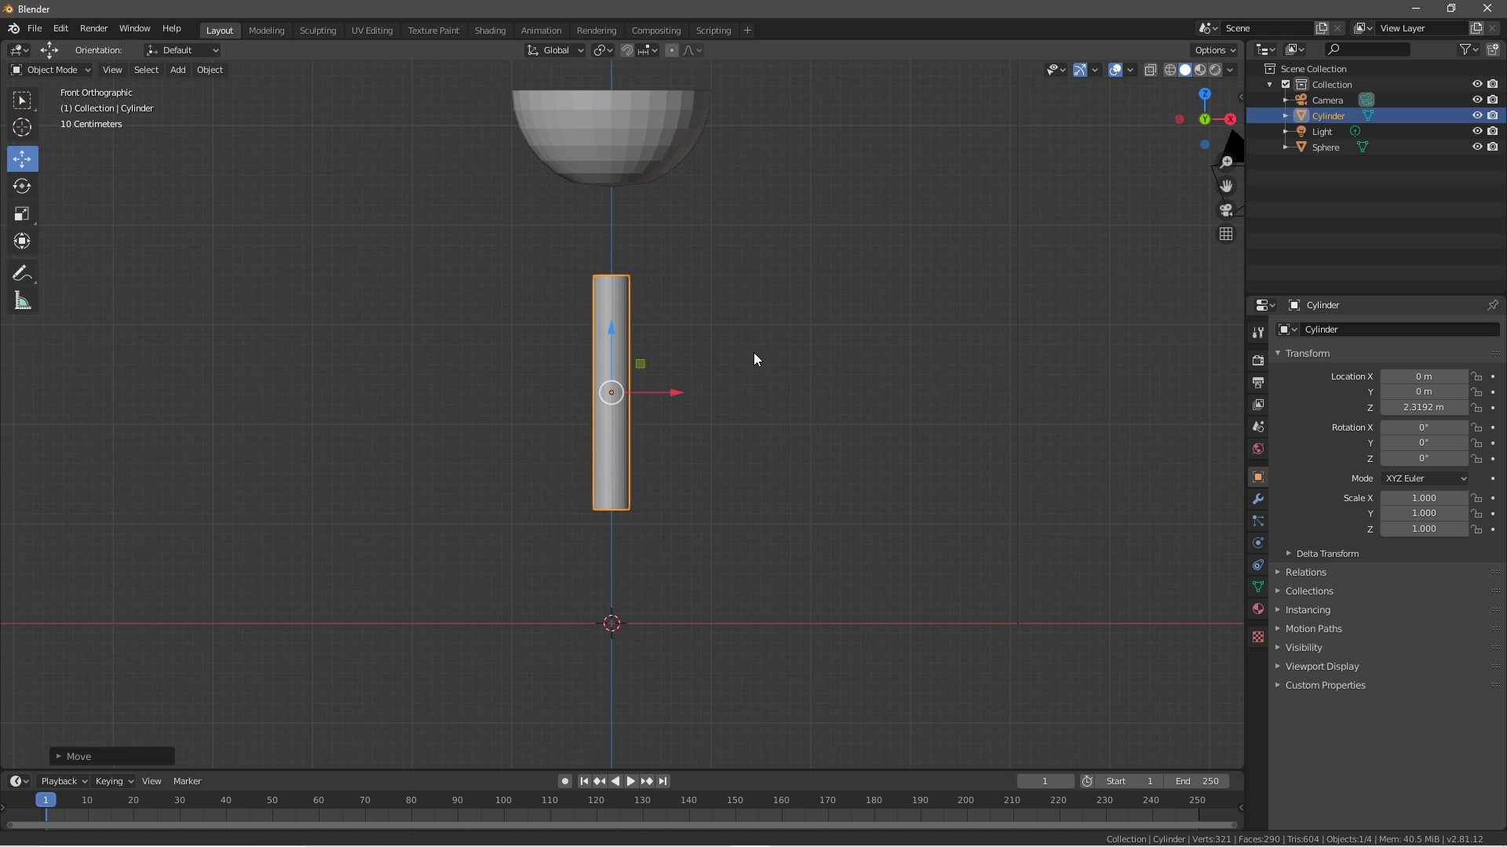
middle_drag(649, 515, 696, 566)
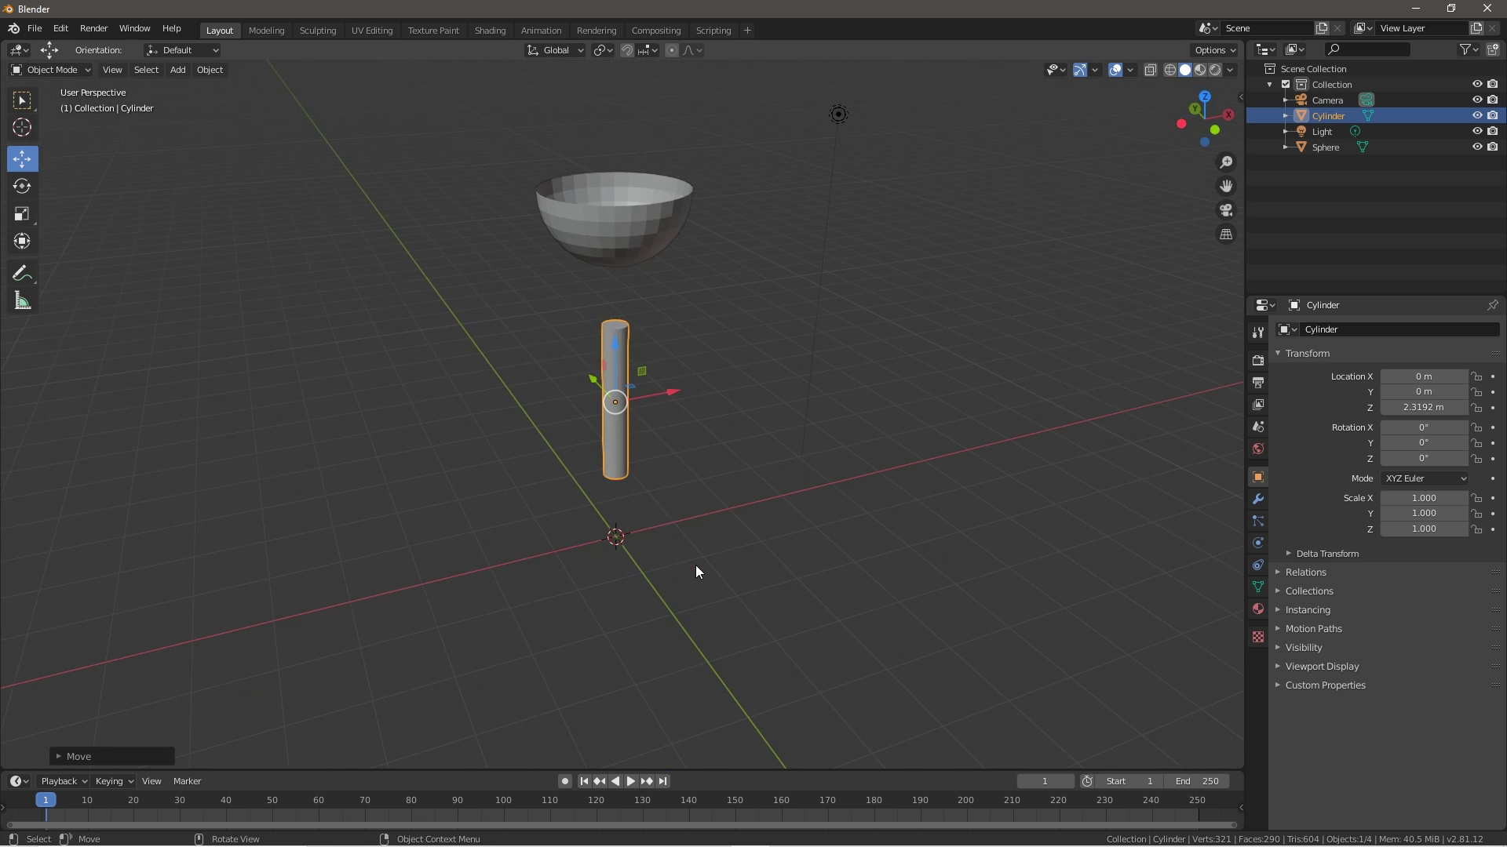
click(591, 246)
drag(620, 154, 620, 229)
scroll(717, 638, up, 3)
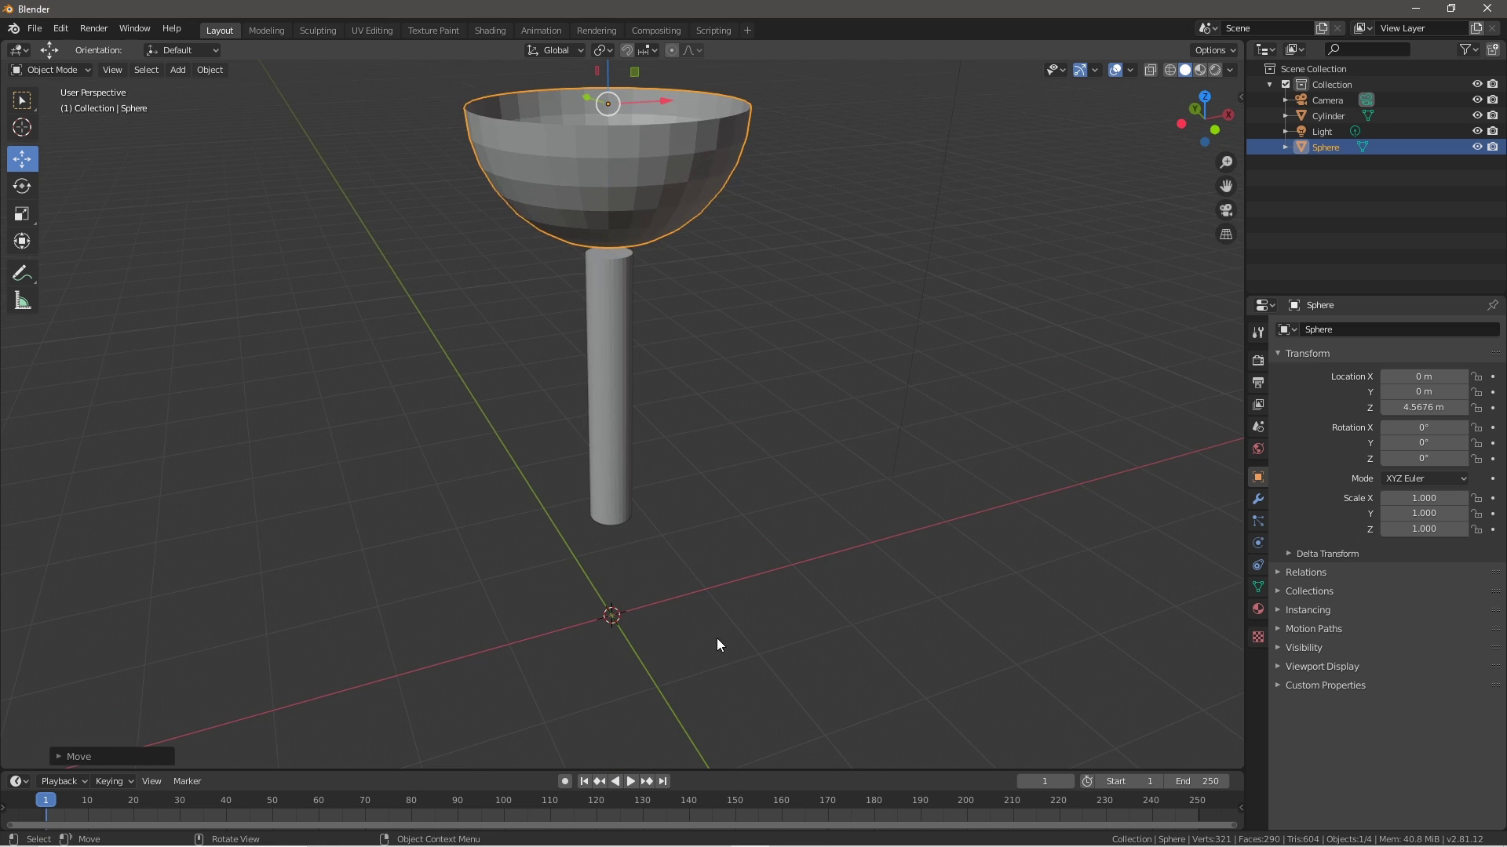
- Undo the bowl's last move
middle_drag(717, 638, 661, 593)
scroll(673, 585, up, 2)
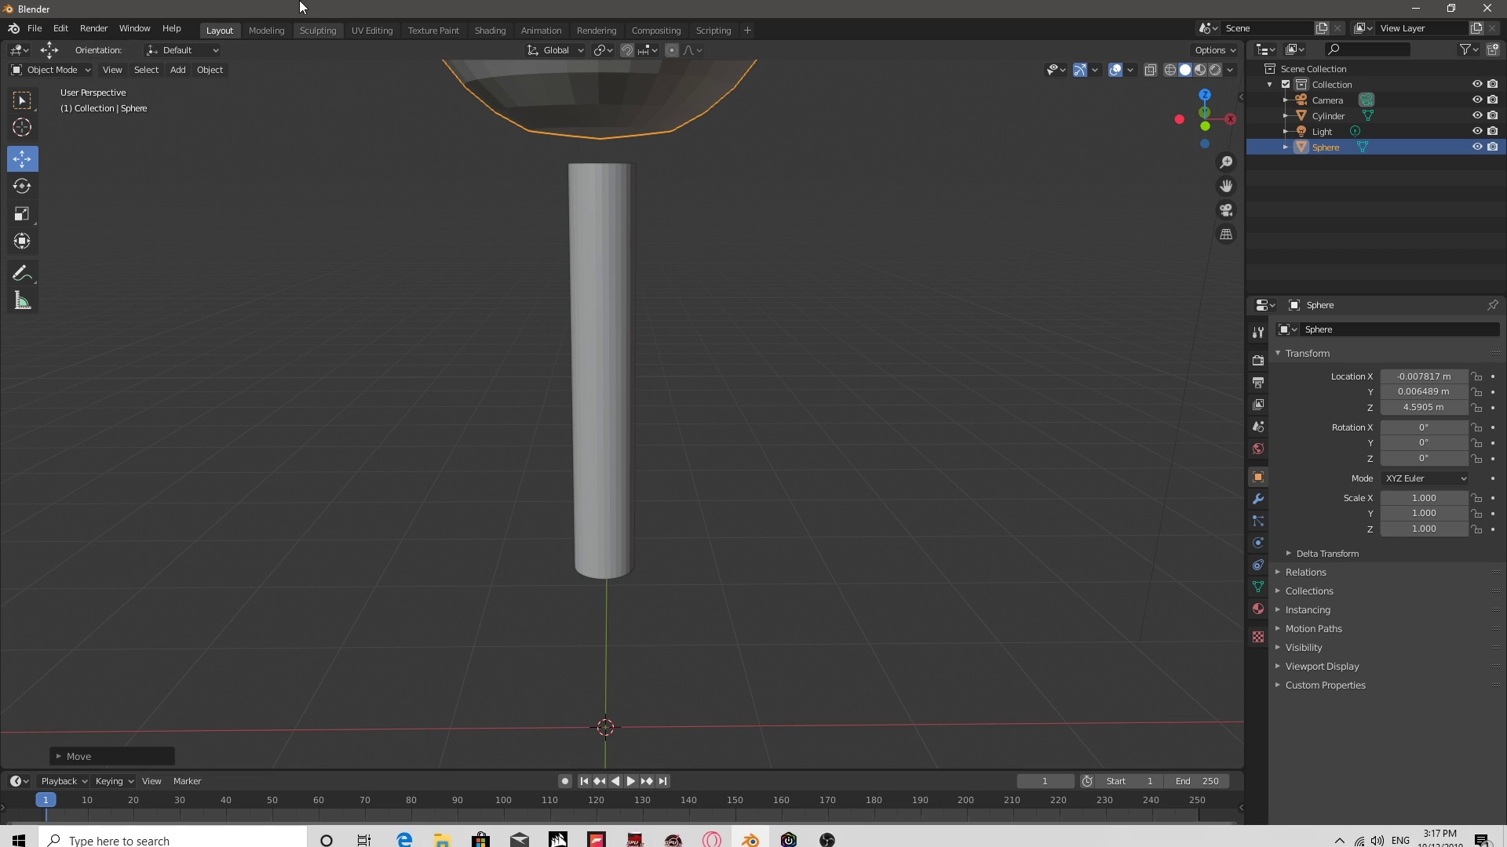
key(ctrl+z)
- Scale the stem uniformly to about 0.833 and position it along Z at about 2.26 m
click(608, 240)
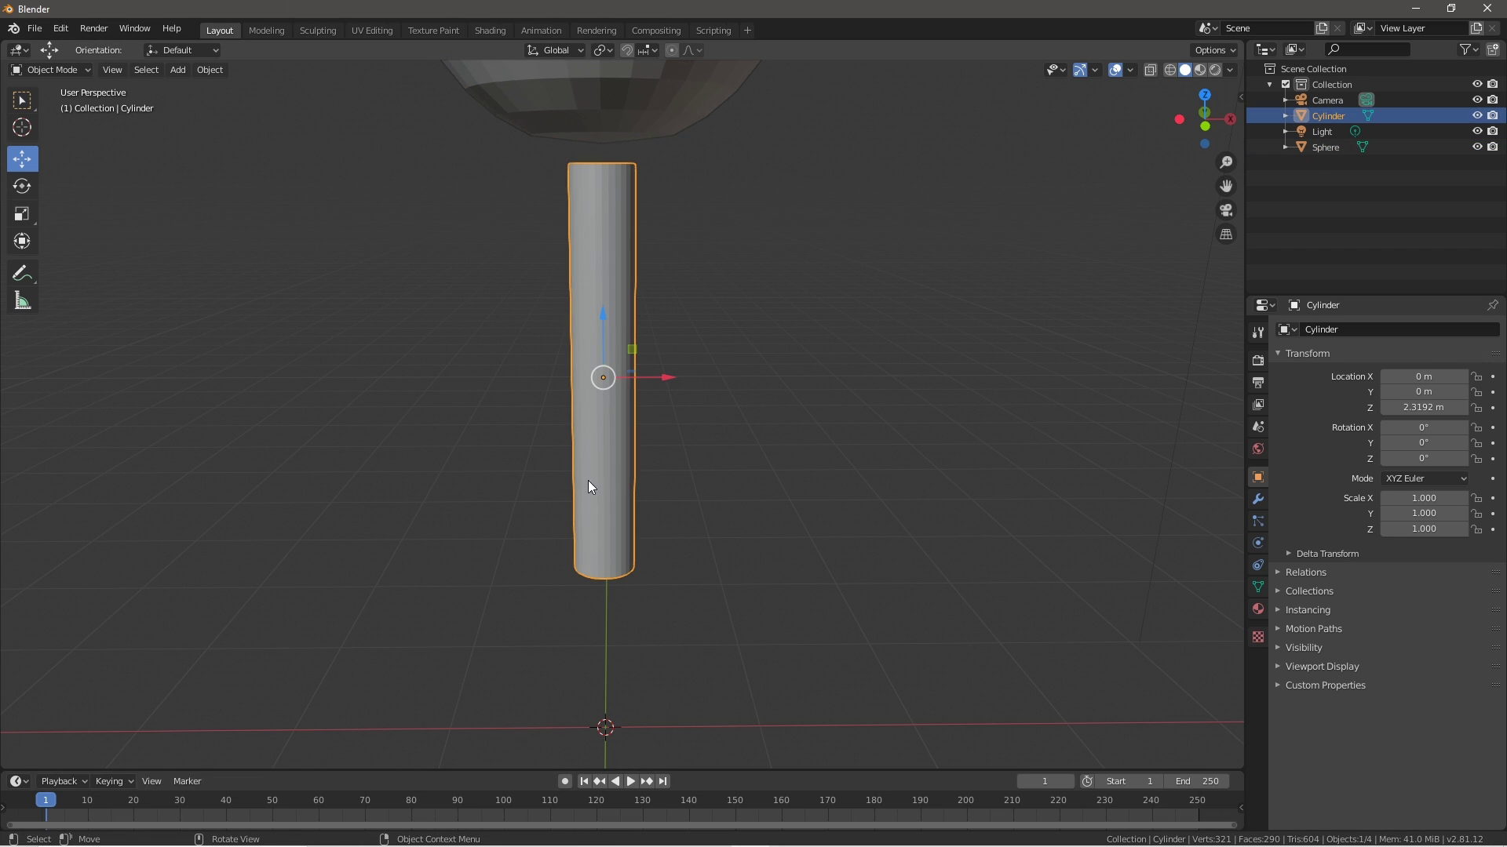
mouse_move(610, 335)
mouse_down()
mouse_move(602, 292)
mouse_move(603, 314)
mouse_up()
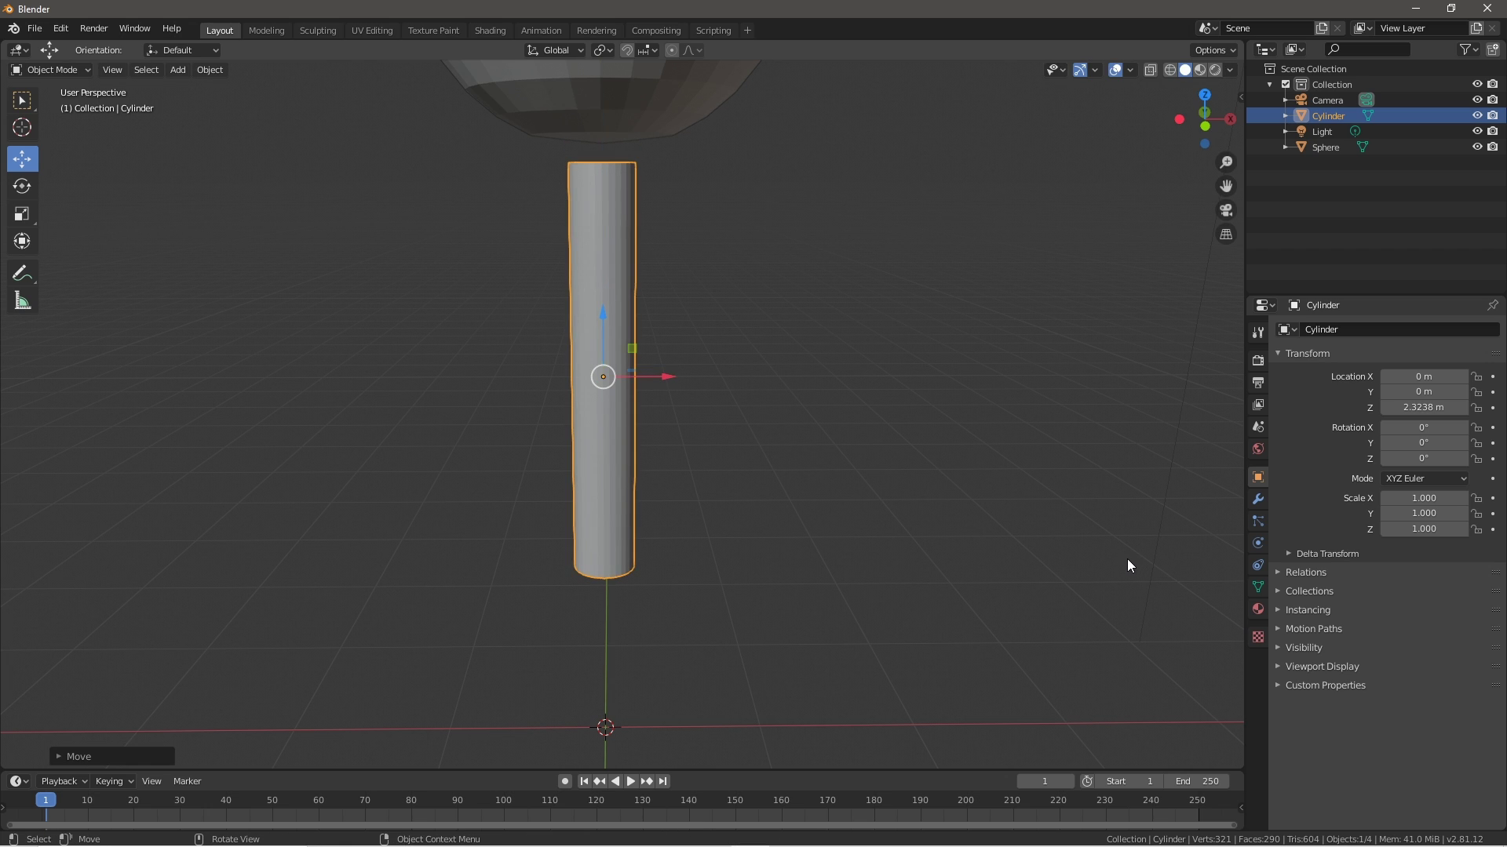
key(s)
click(1042, 531)
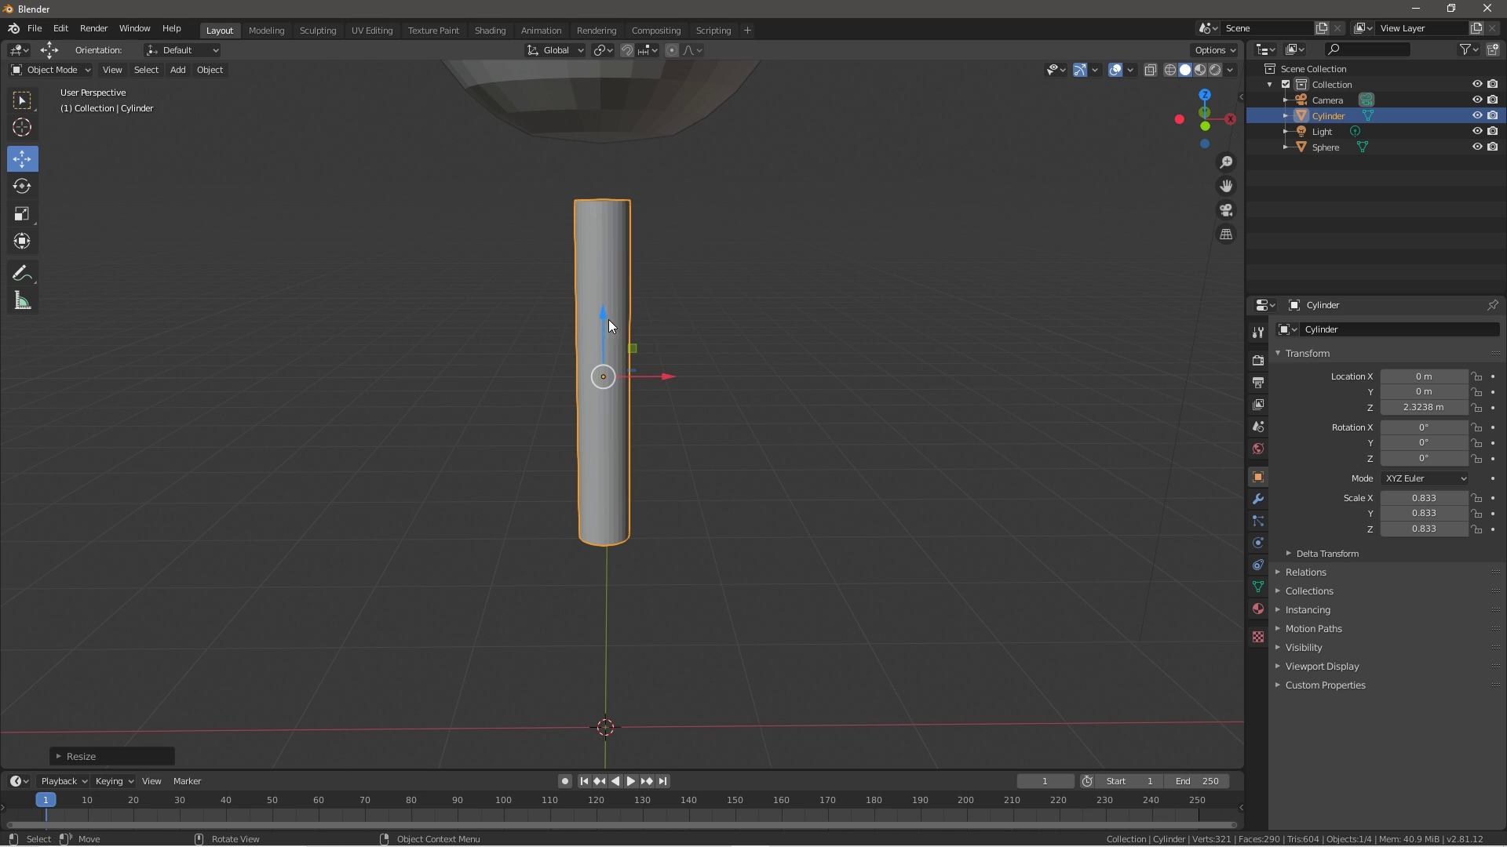
mouse_move(608, 322)
mouse_down()
mouse_move(606, 264)
mouse_move(614, 338)
mouse_up()
- In Edit Mode, select the stem's top face and extrude it a short distance up toward the bowl
key(KP_1)
scroll(747, 388, up, 3)
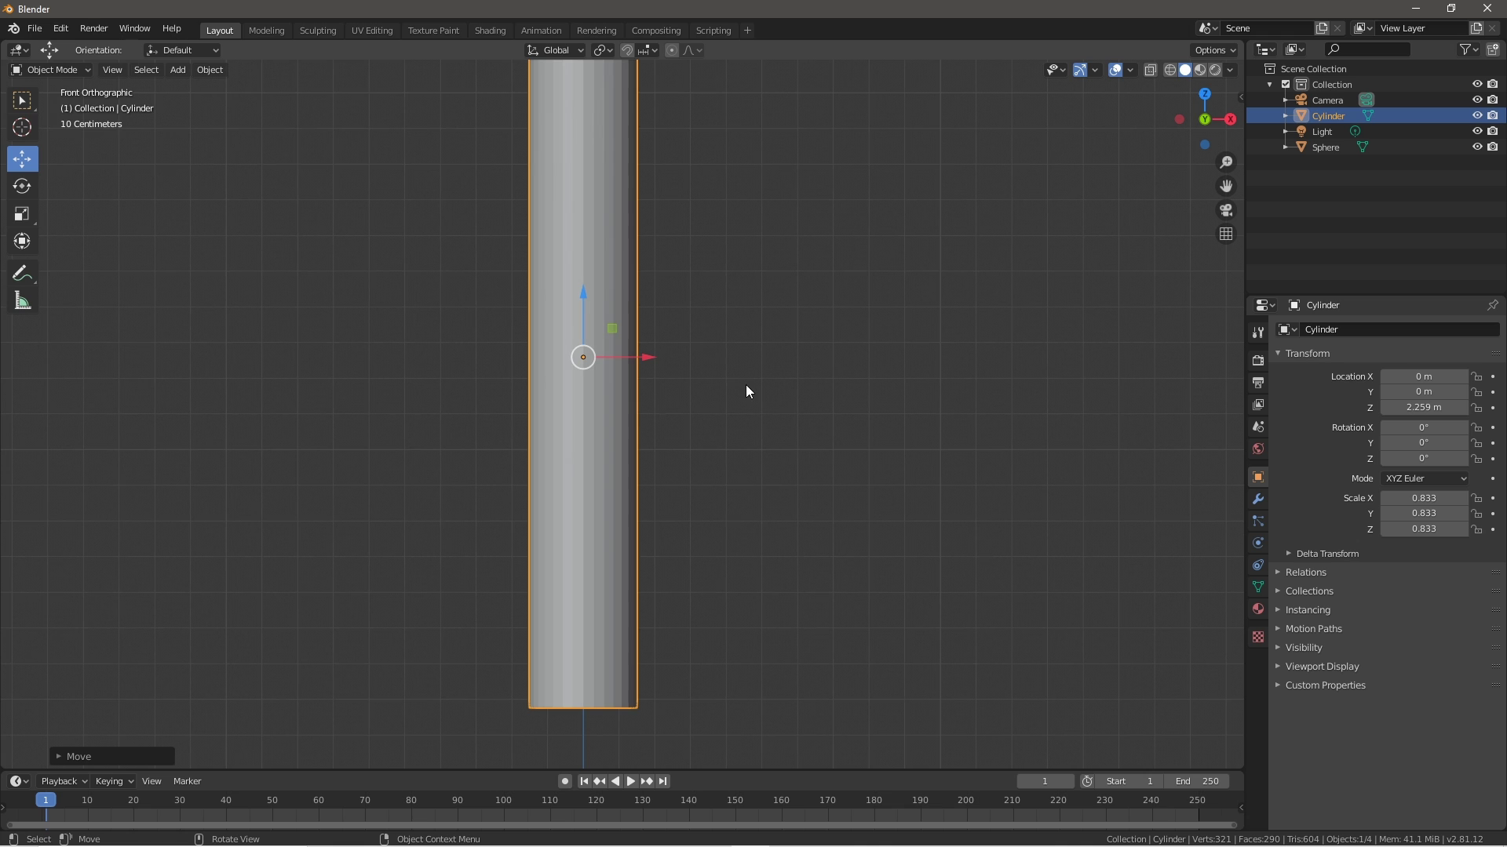
shift+middle_drag(628, 221, 713, 542)
key(Tab)
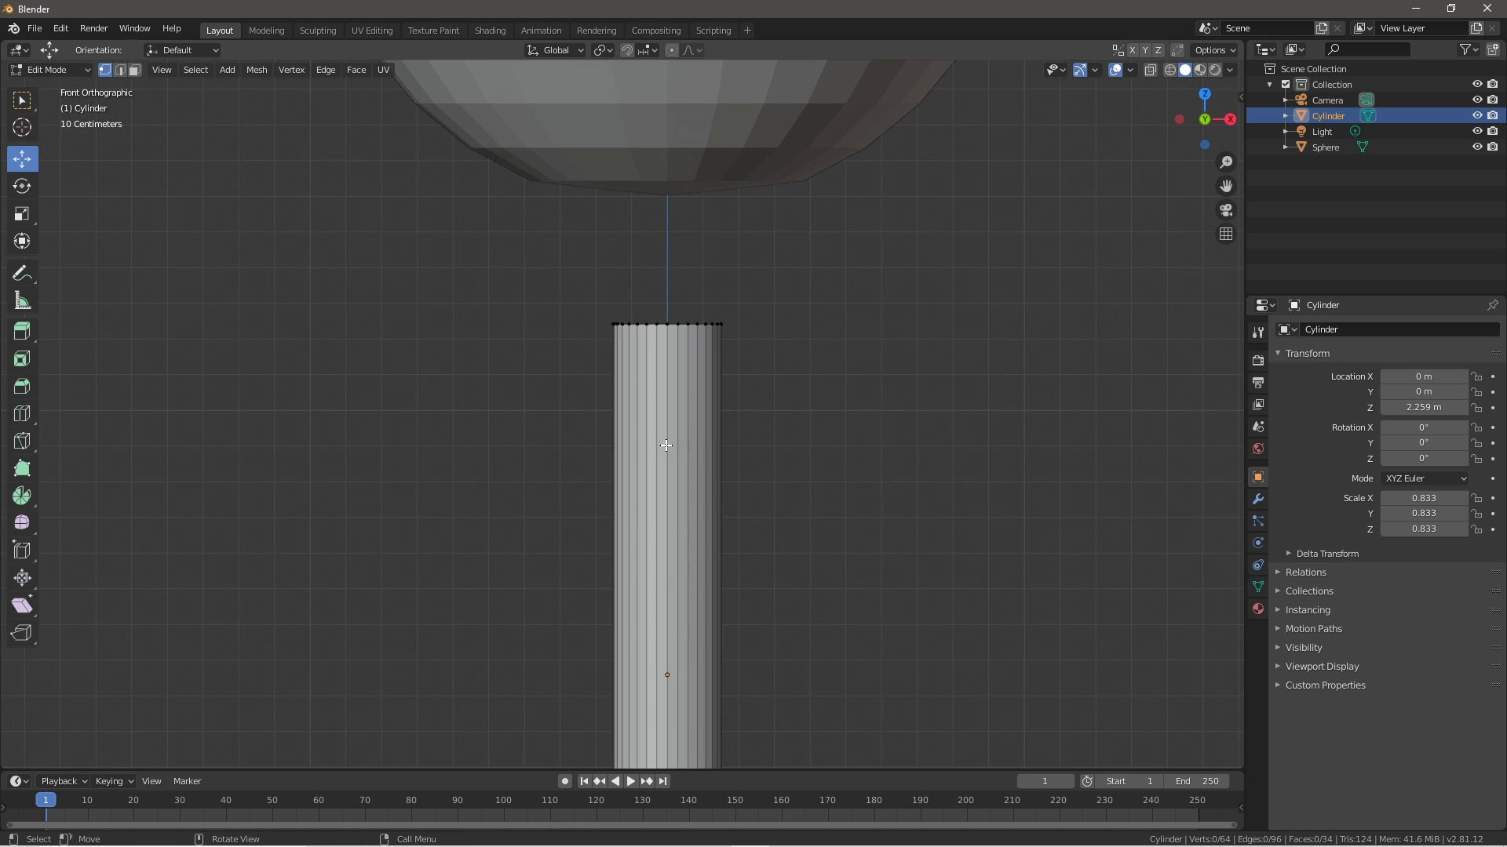
scroll(661, 438, up, 5)
shift+middle_drag(804, 449, 689, 471)
scroll(690, 471, down, 4)
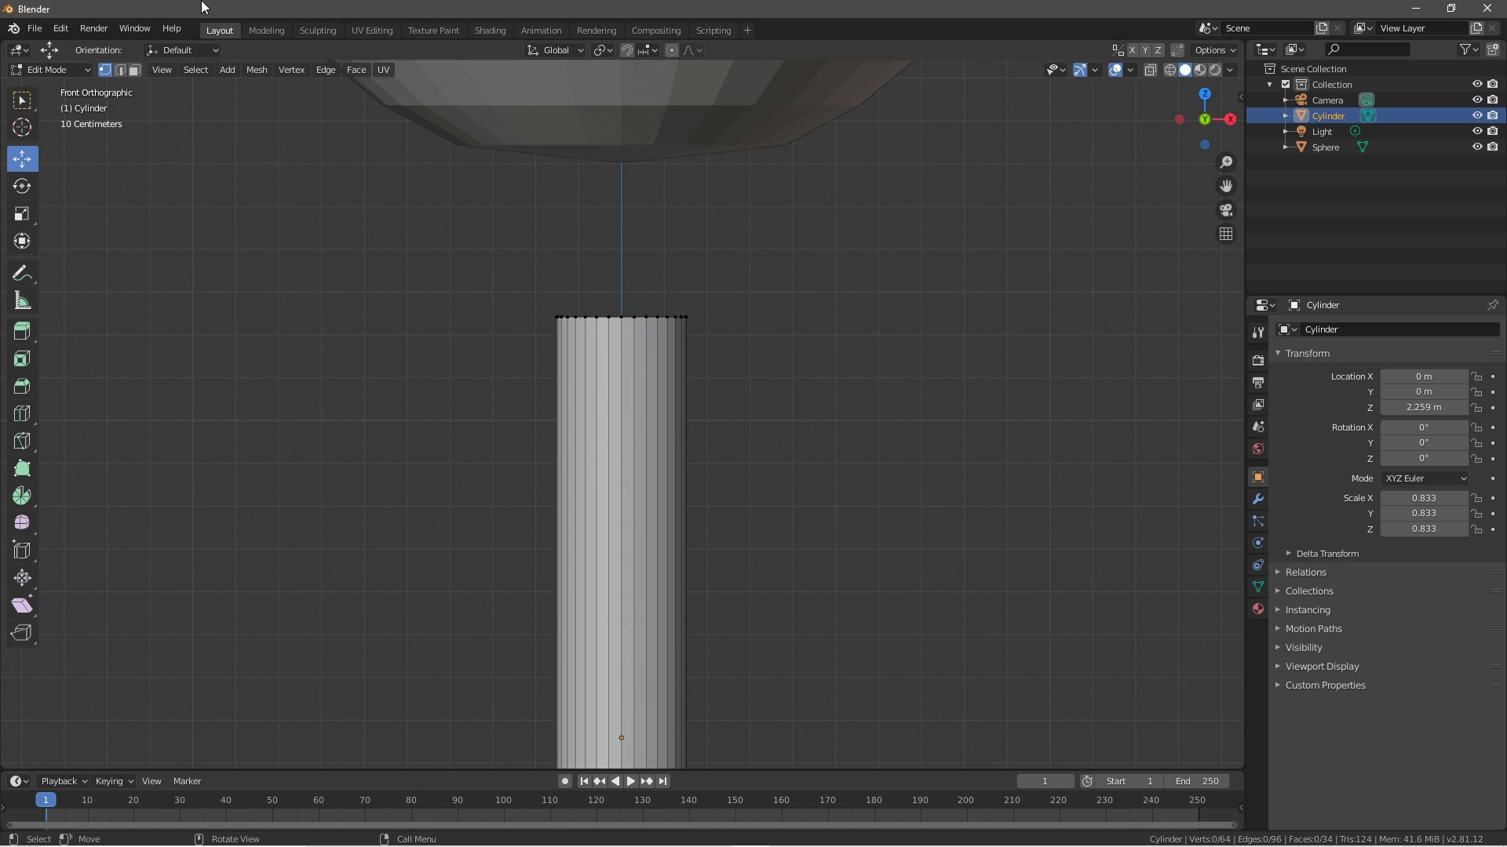
click(135, 71)
middle_drag(596, 379, 596, 434)
click(631, 316)
middle_drag(757, 490, 758, 452)
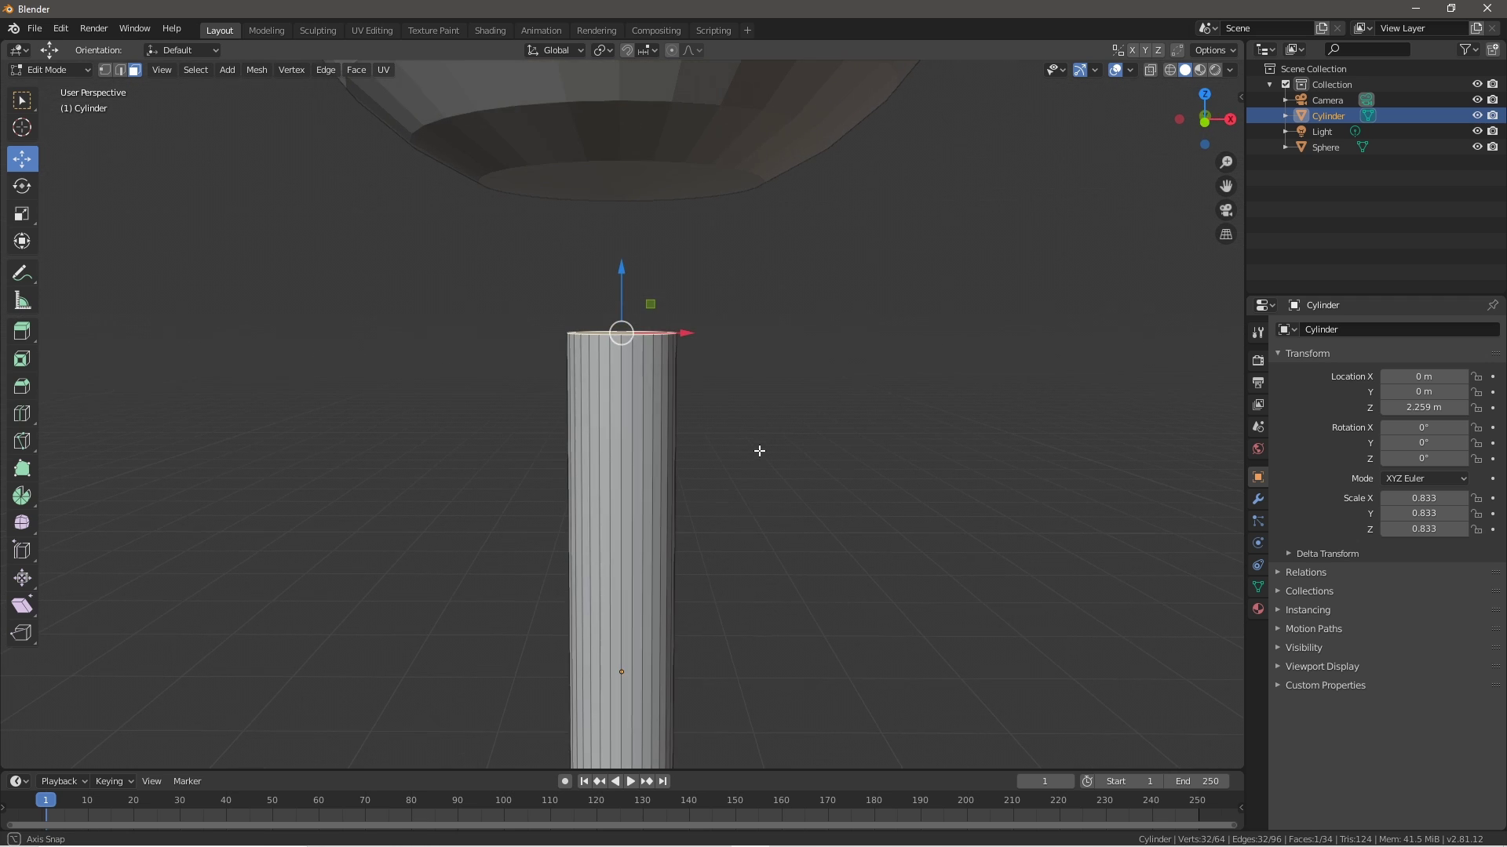
key(e)
click(754, 375)
- Flare the extruded top face by scaling it about 1.44, and raise the stem object along Z to about 2.44 m in Object Mode
key(s)
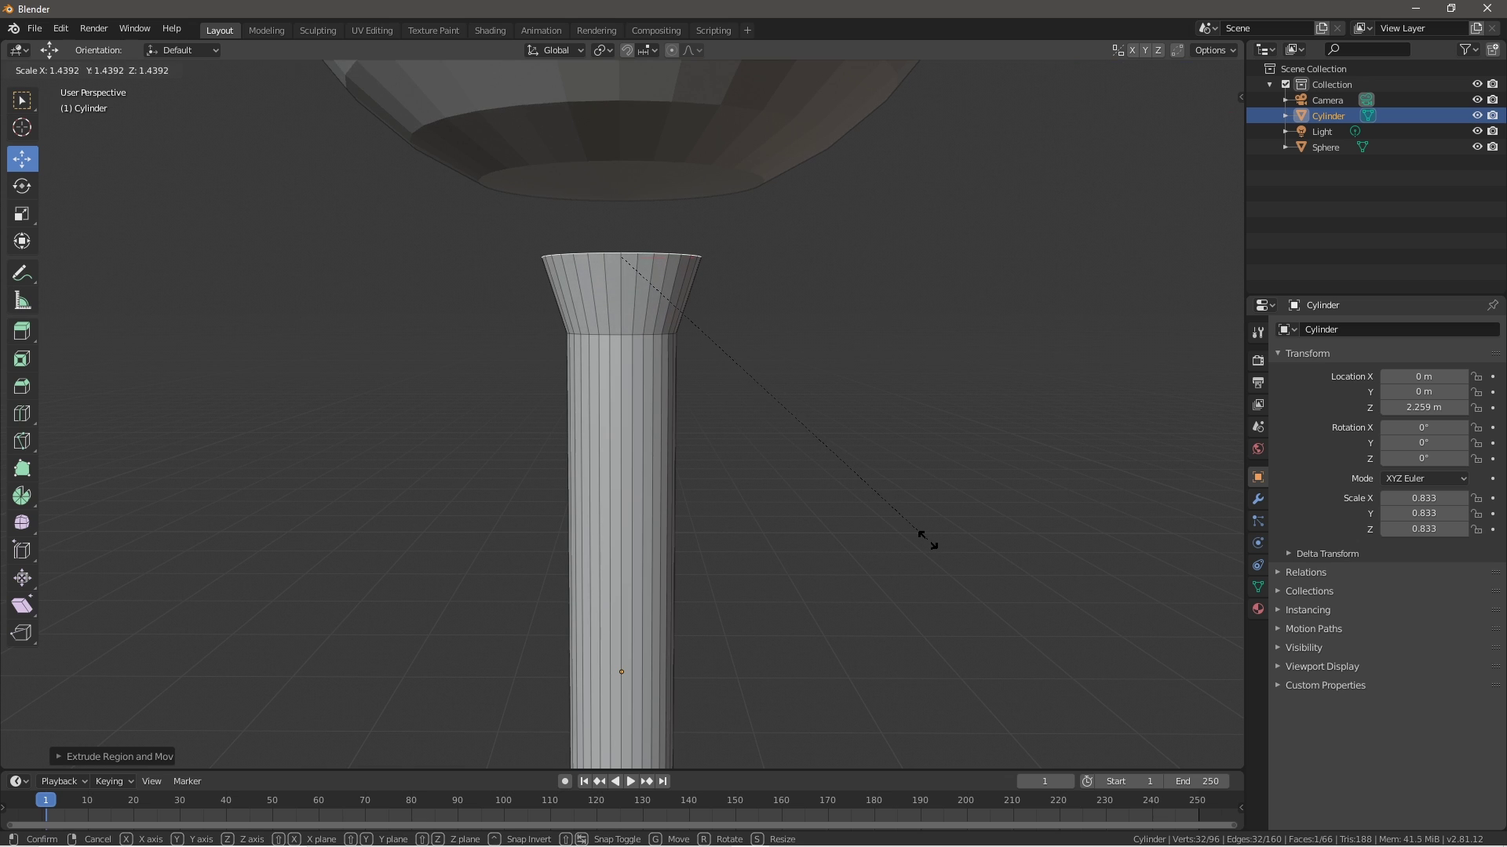
click(928, 541)
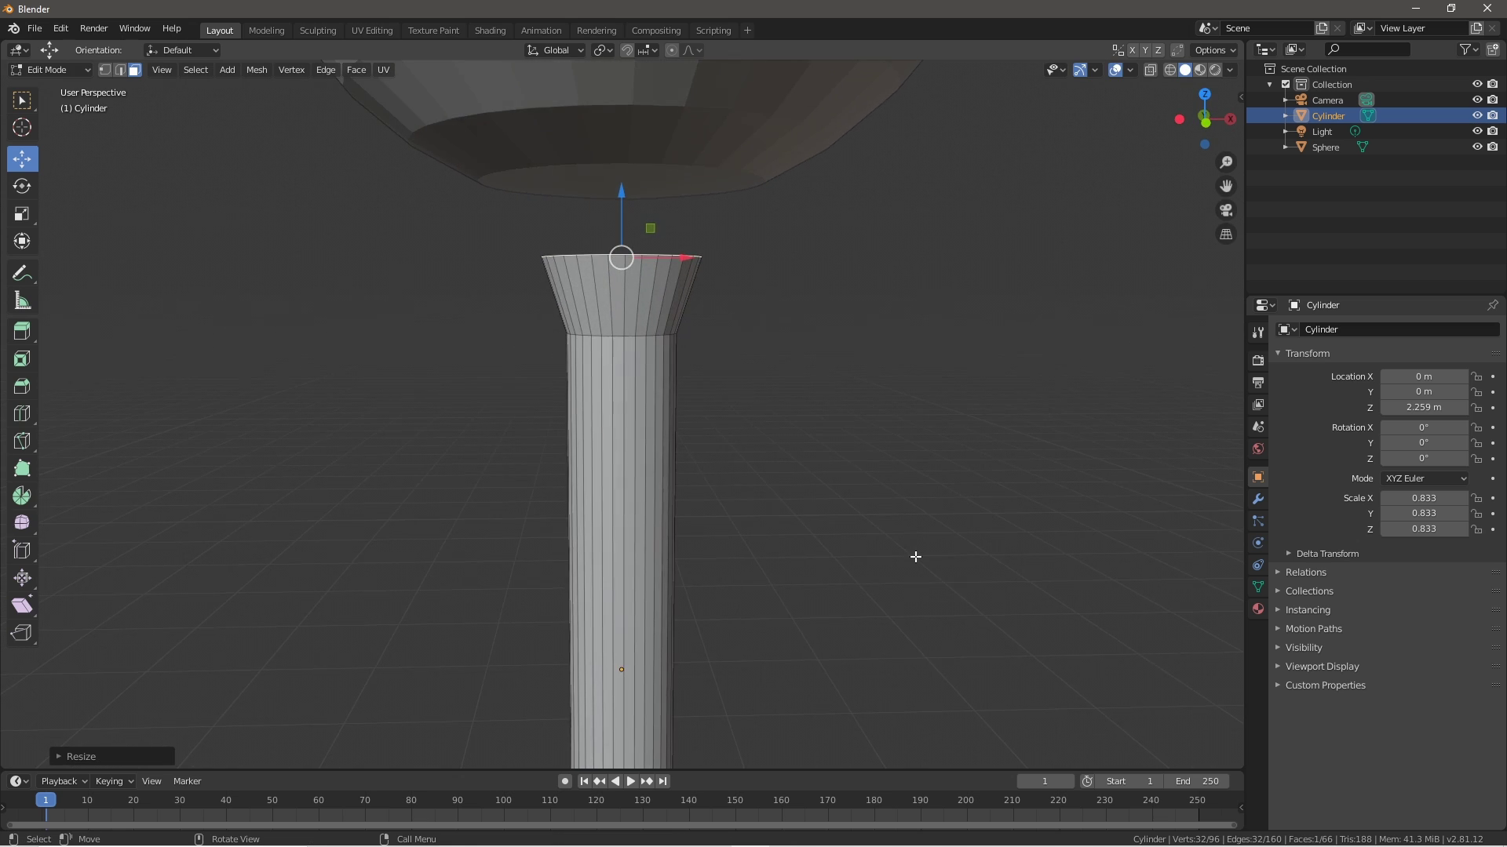
scroll(911, 555, down, 3)
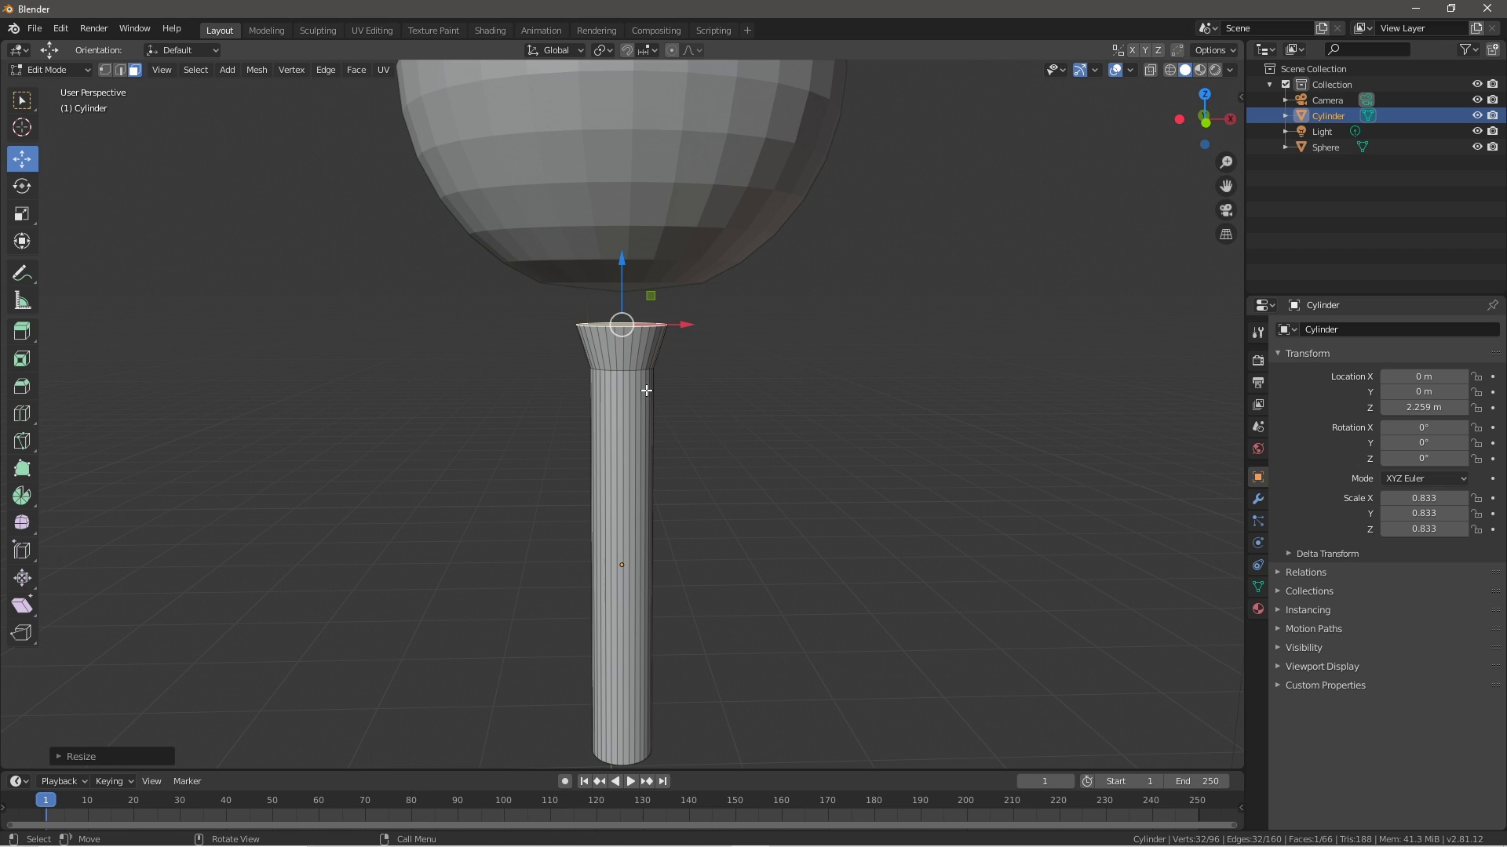
key(Tab)
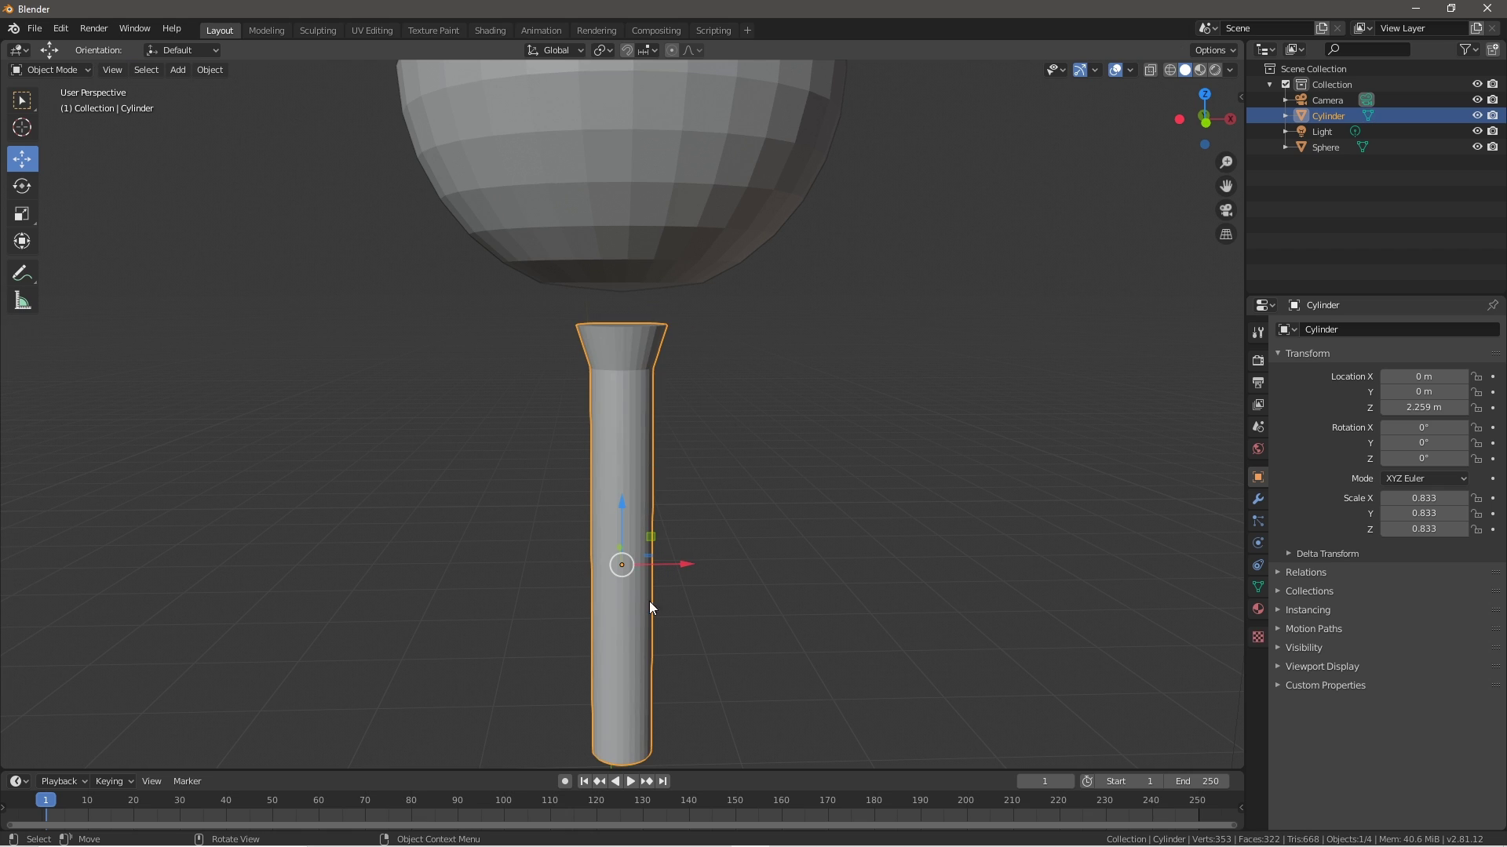
drag(620, 510, 612, 474)
- Add a single loop cut around the middle of the stem and scale that edge loop inward to narrow the waist
key(Tab)
middle_drag(790, 639, 675, 623)
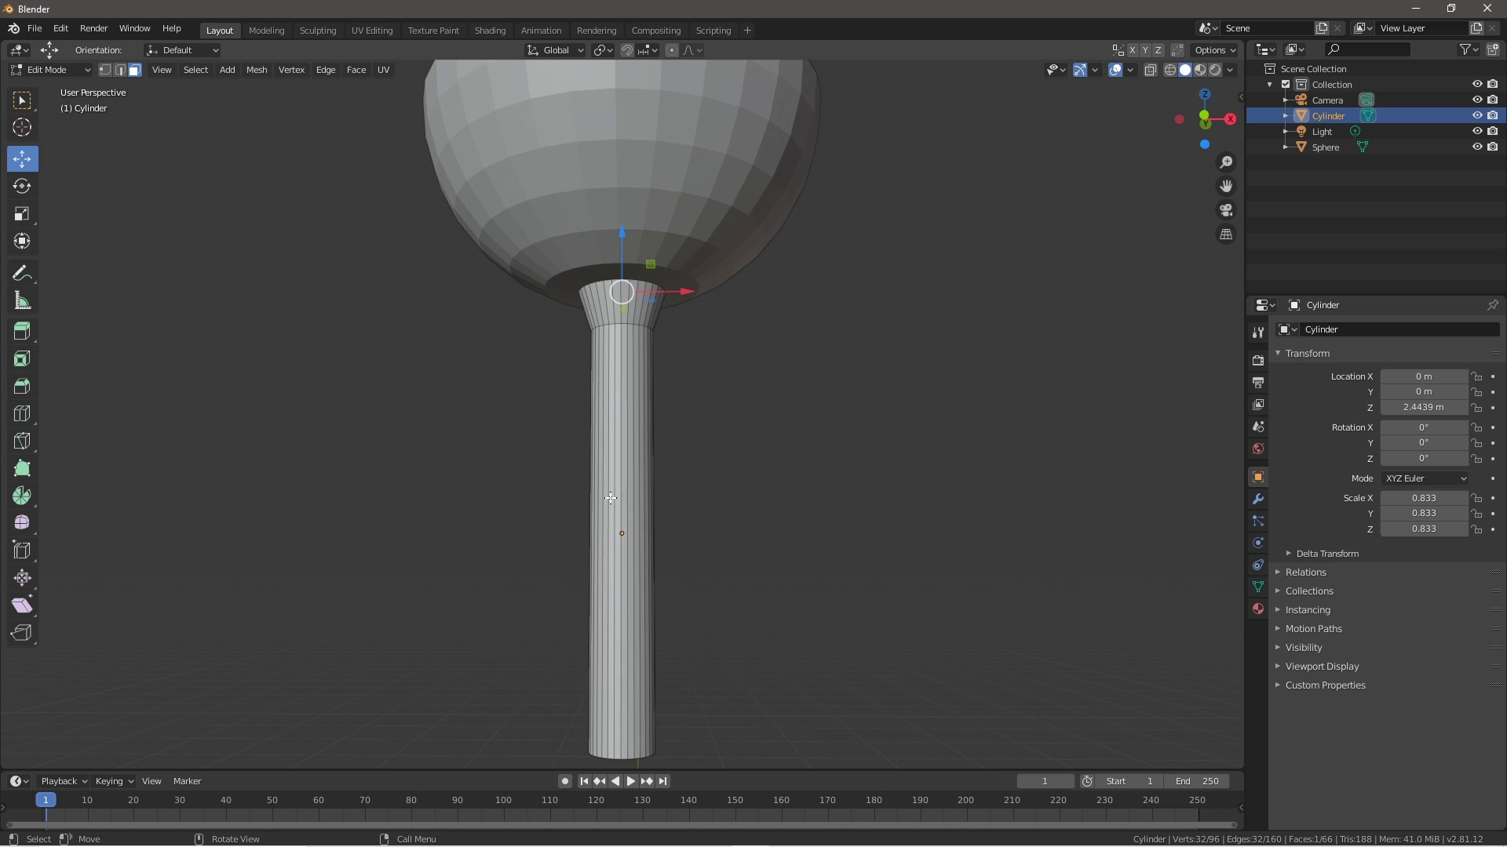
click(22, 413)
click(674, 535)
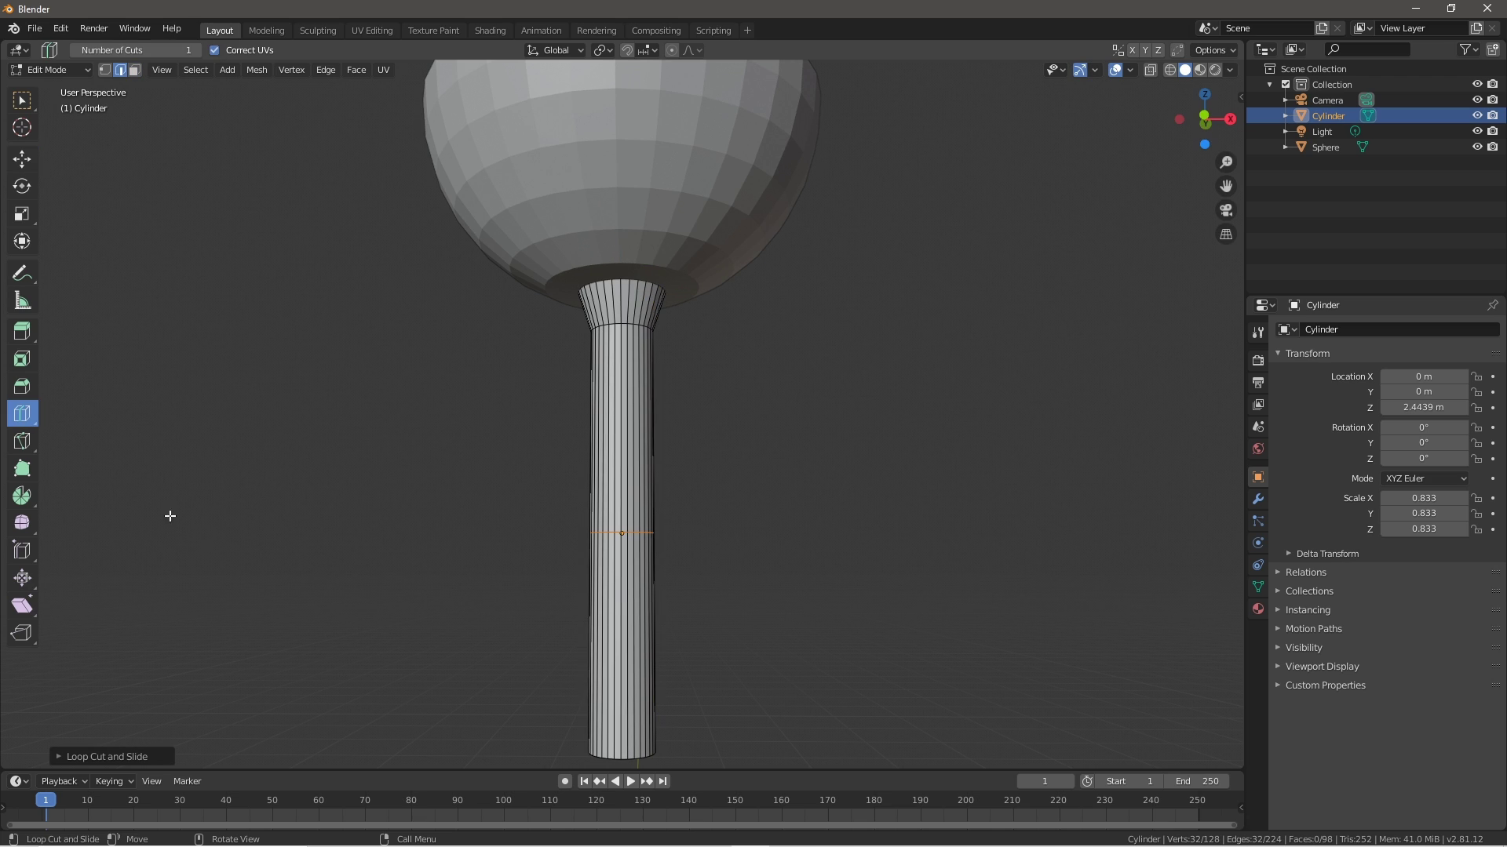
click(22, 100)
key(s)
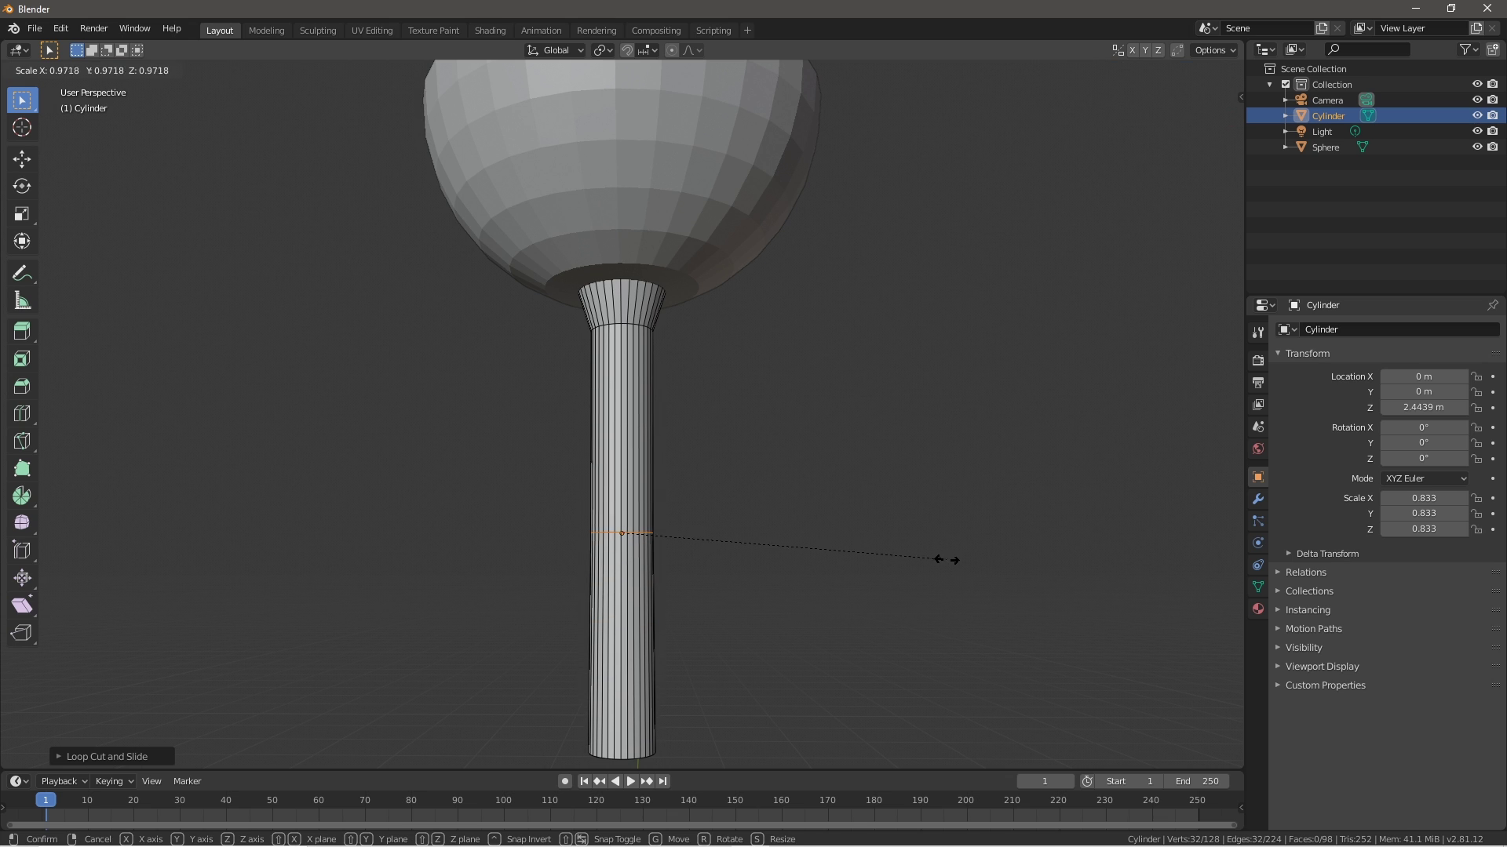
click(833, 536)
- Select the stem's bottom face and scale it up by about 1.11
middle_drag(772, 671, 746, 592)
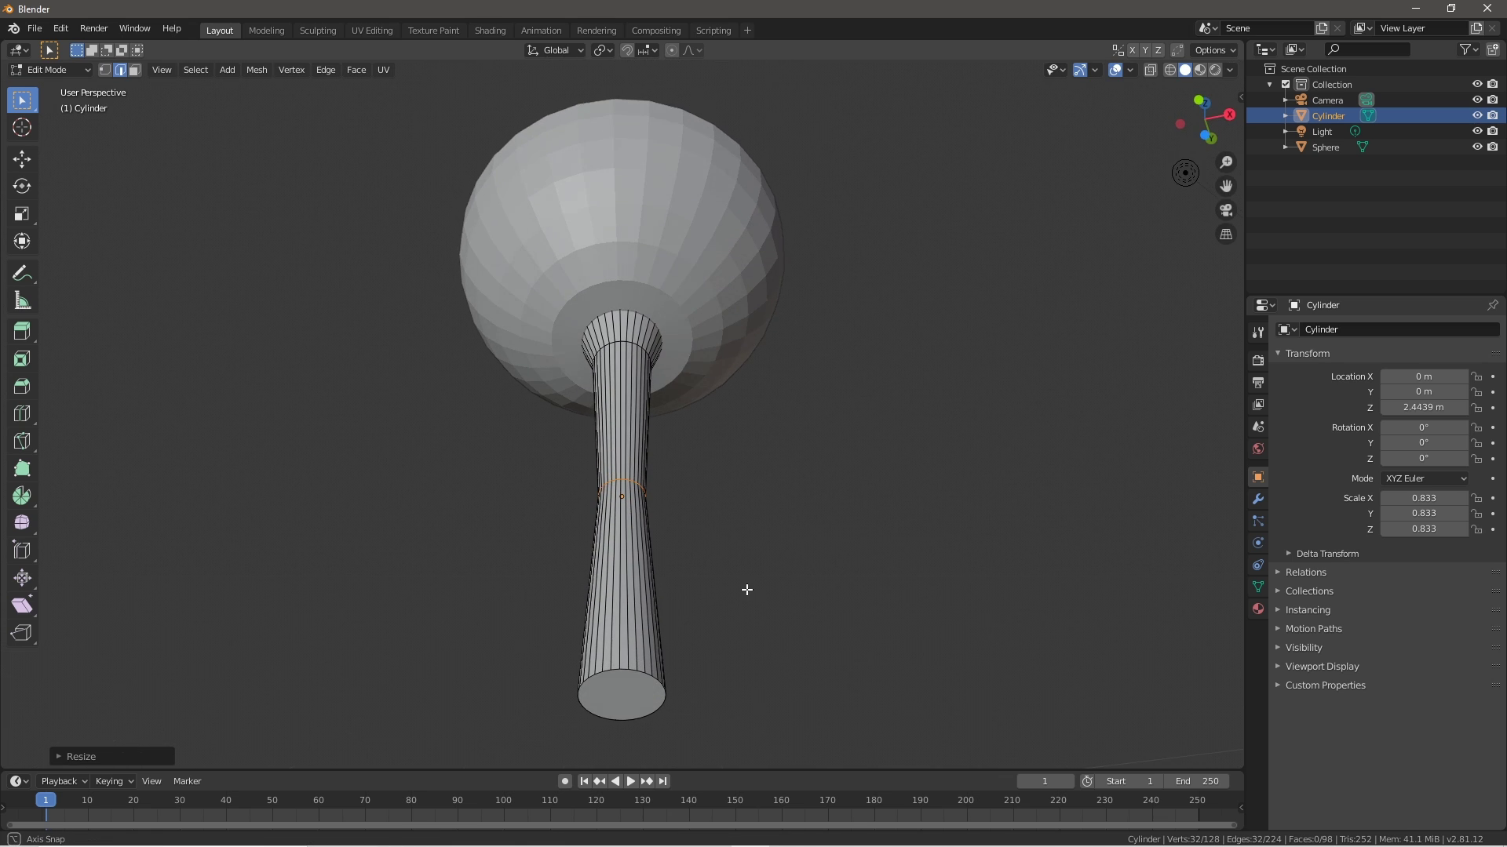
click(601, 688)
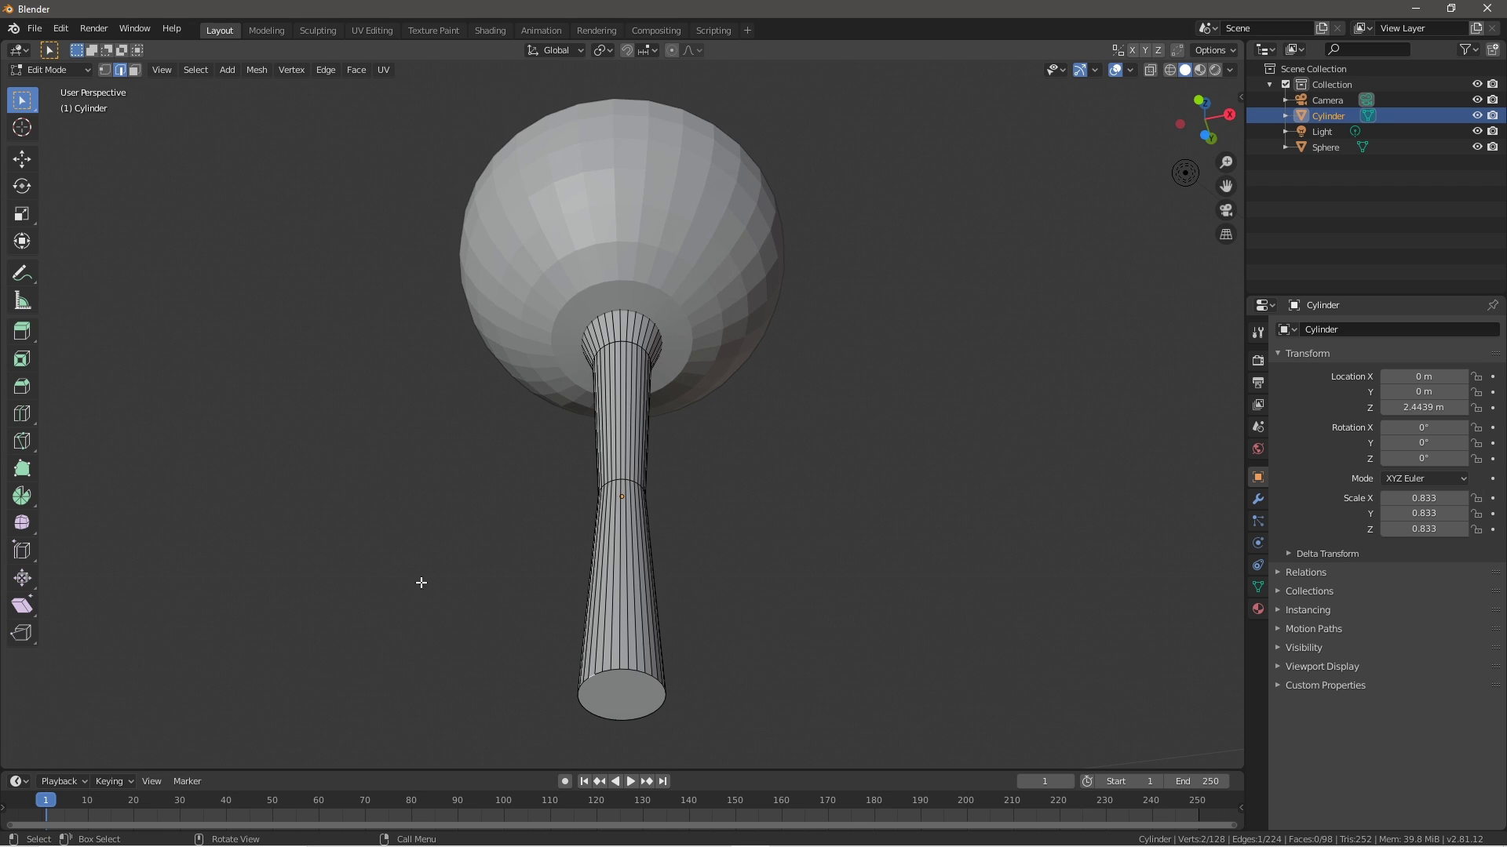
click(135, 70)
click(635, 692)
middle_drag(867, 593, 834, 726)
key(s)
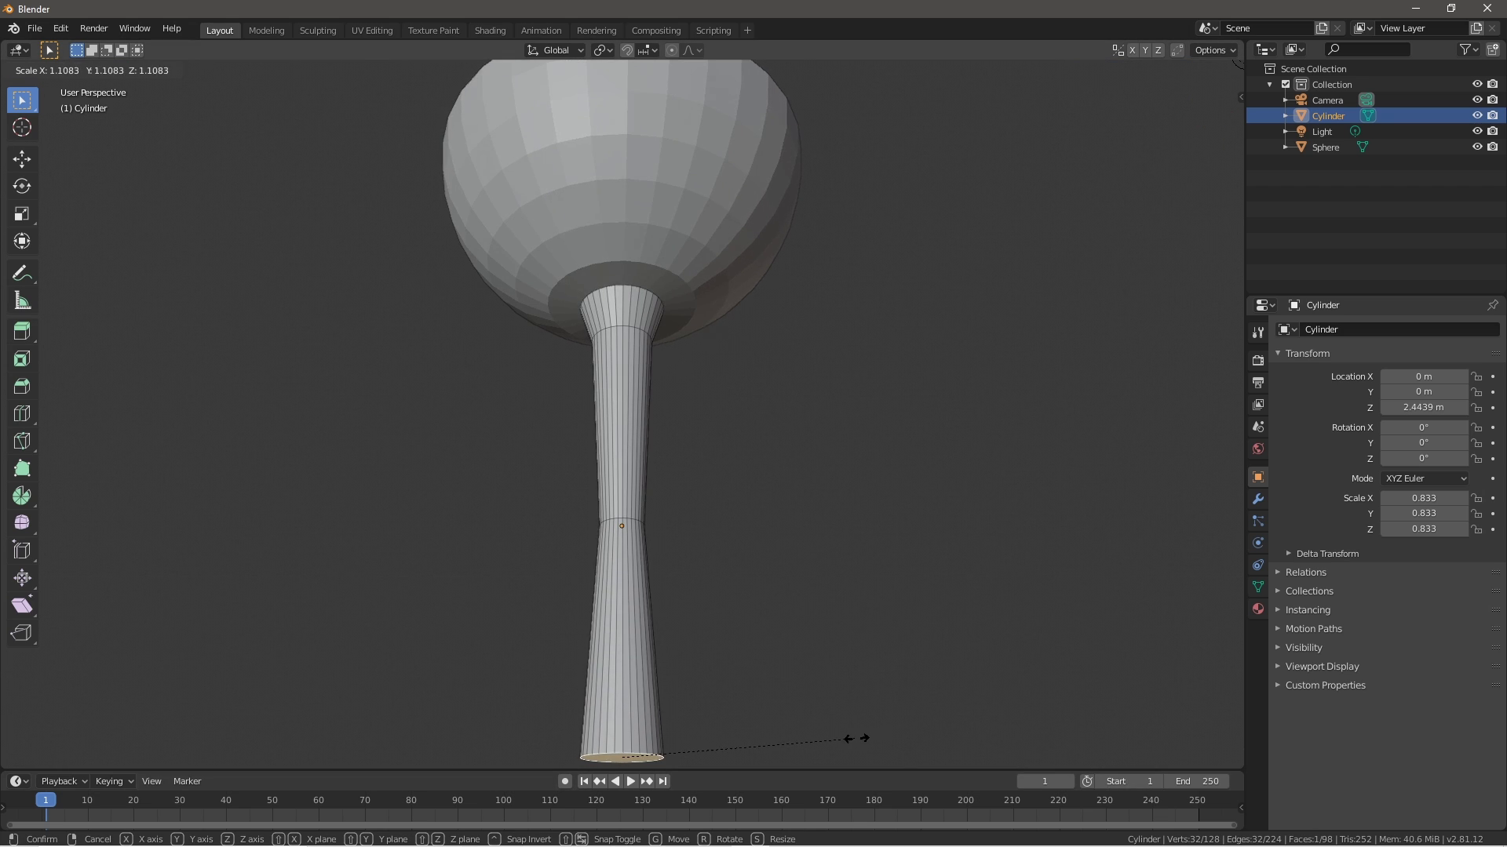
click(858, 738)
- Extrude the stem's bottom face slightly downward and scale it outward into a wide, flat base disc
scroll(770, 686, down, 4)
middle_drag(770, 686, 746, 675)
key(e)
click(746, 680)
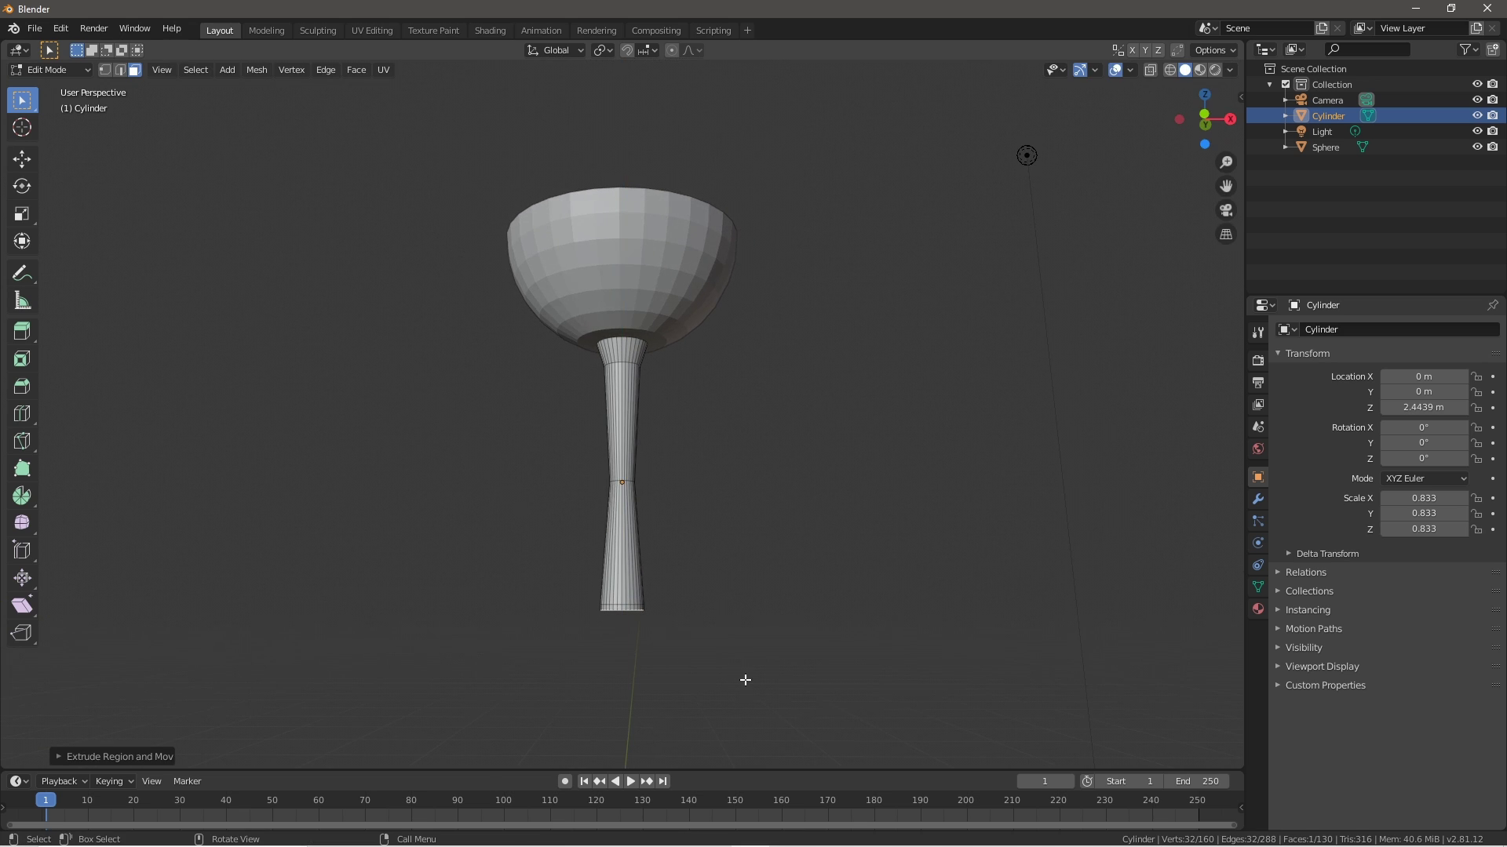
key(s)
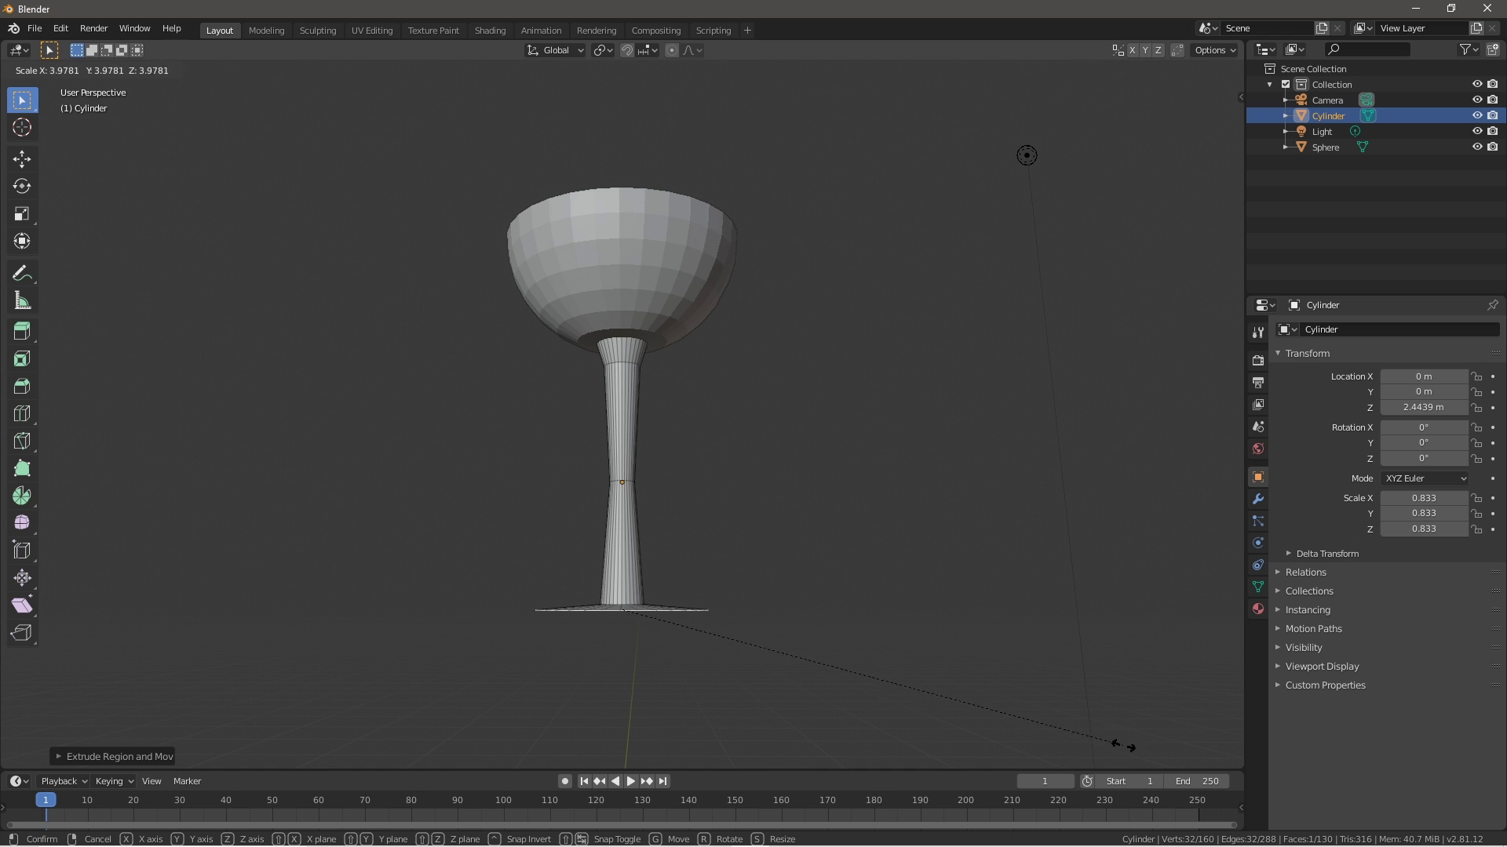
click(178, 756)
mouse_move(1050, 747)
middle_down()
mouse_move(1039, 726)
mouse_move(1049, 743)
middle_up()
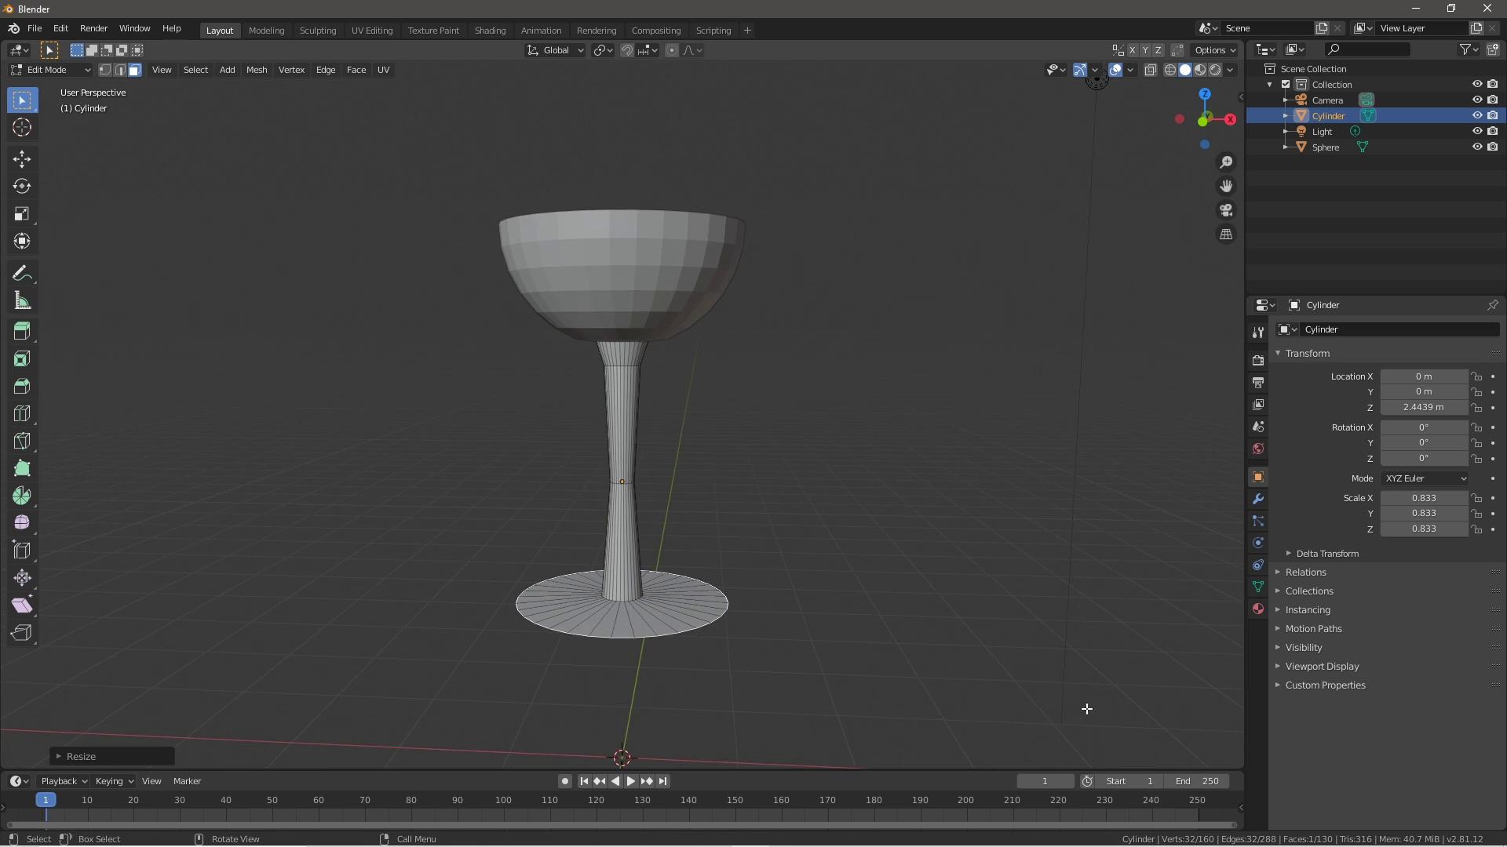
- Shrink the base disc, extrude its underside slightly downward for thickness, and return to Object Mode
key(s)
click(994, 679)
key(s)
click(1016, 686)
middle_drag(902, 651, 901, 612)
key(e)
click(903, 619)
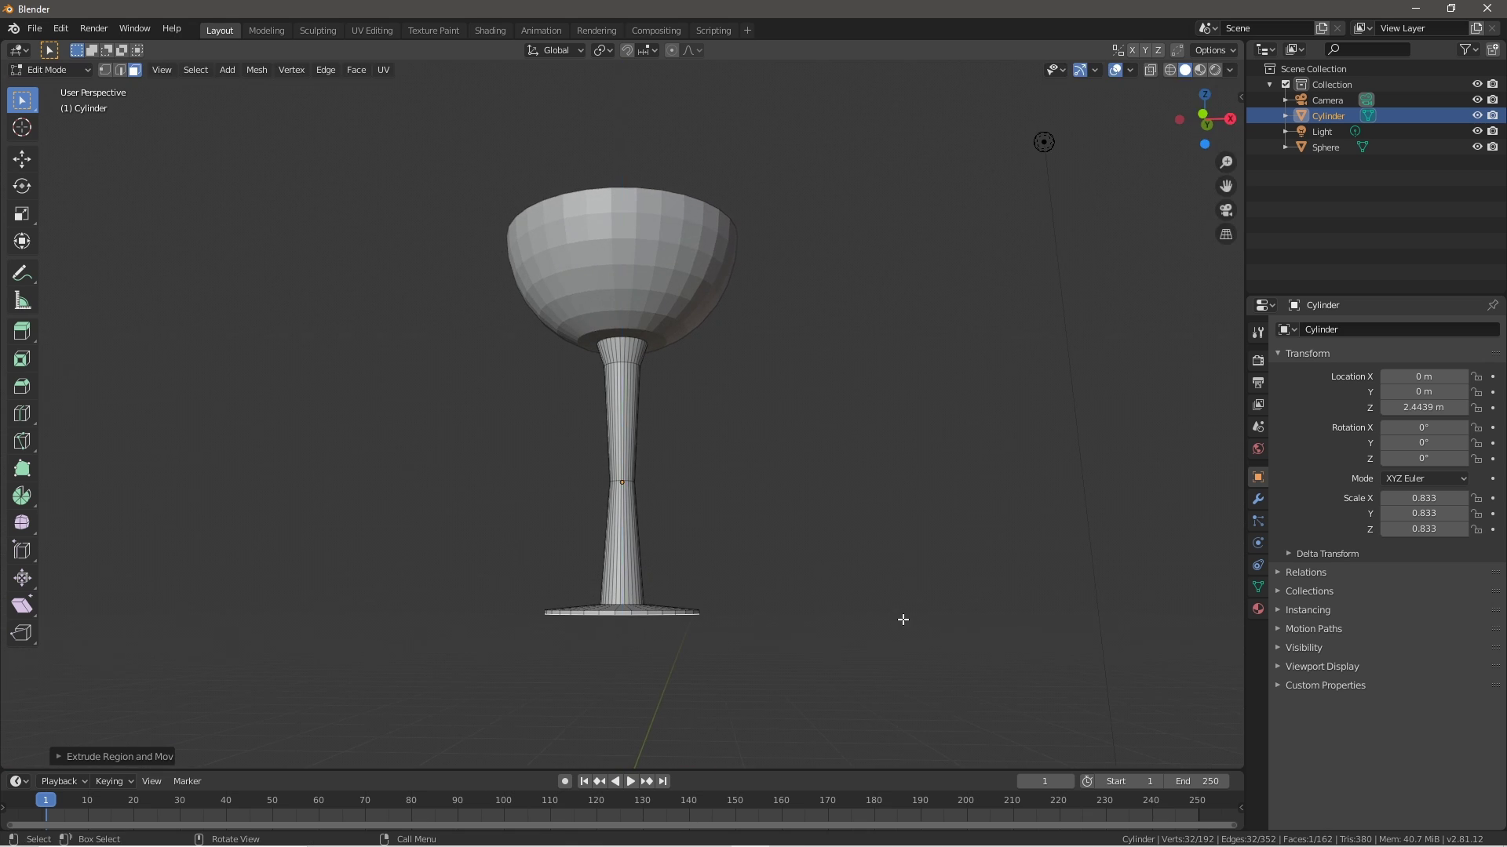
key(Tab)
middle_drag(728, 478, 759, 479)
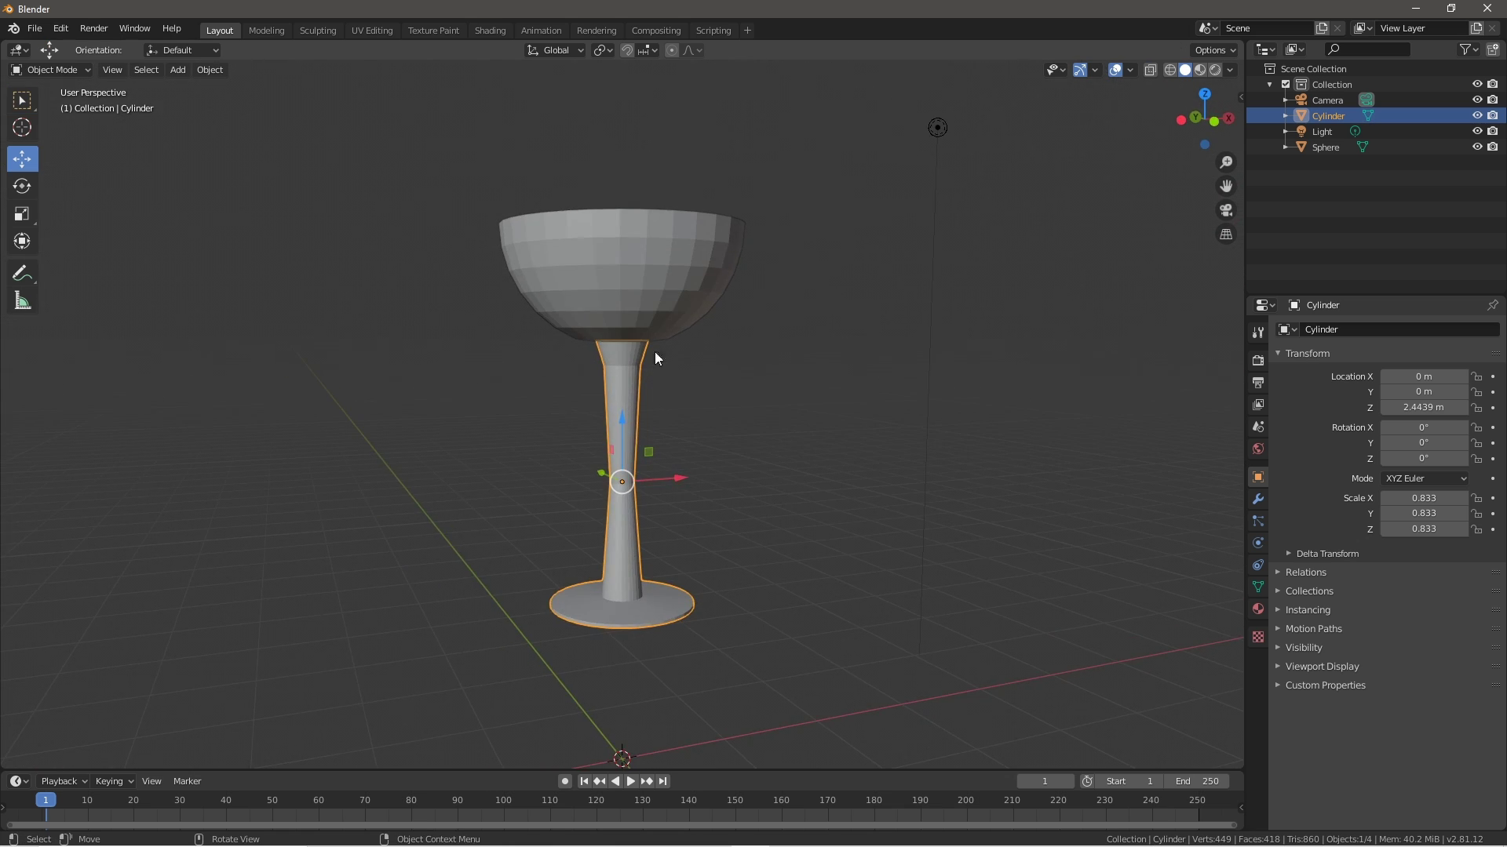
click(639, 264)
click(616, 421)
click(610, 259)
click(615, 394)
click(619, 256)
click(625, 425)
click(603, 259)
- Select the stem and the bowl together and join them into one object
click(618, 374)
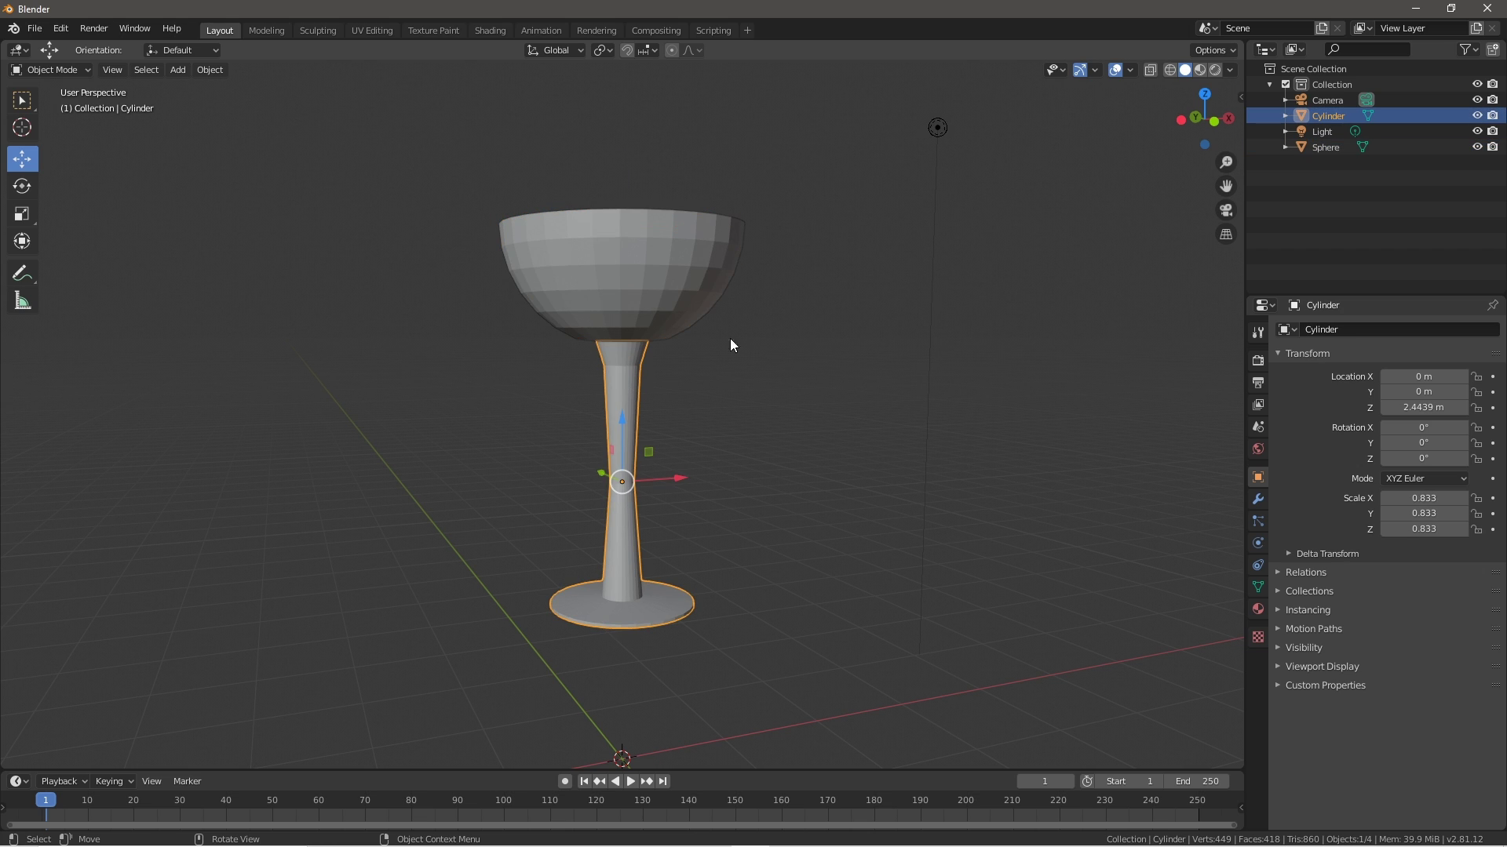
shift+click(634, 257)
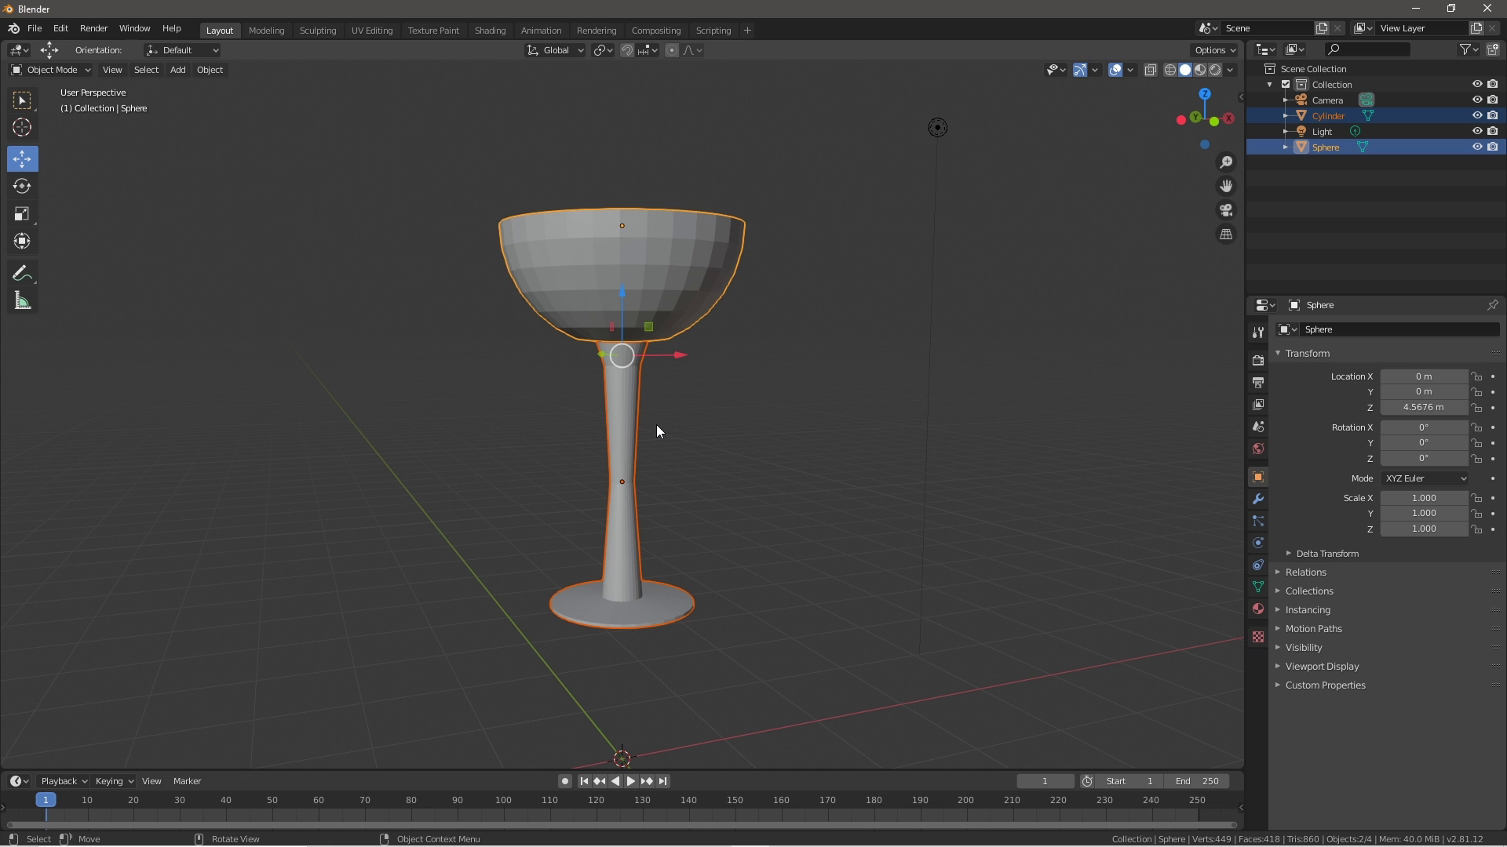
key(ctrl+j)
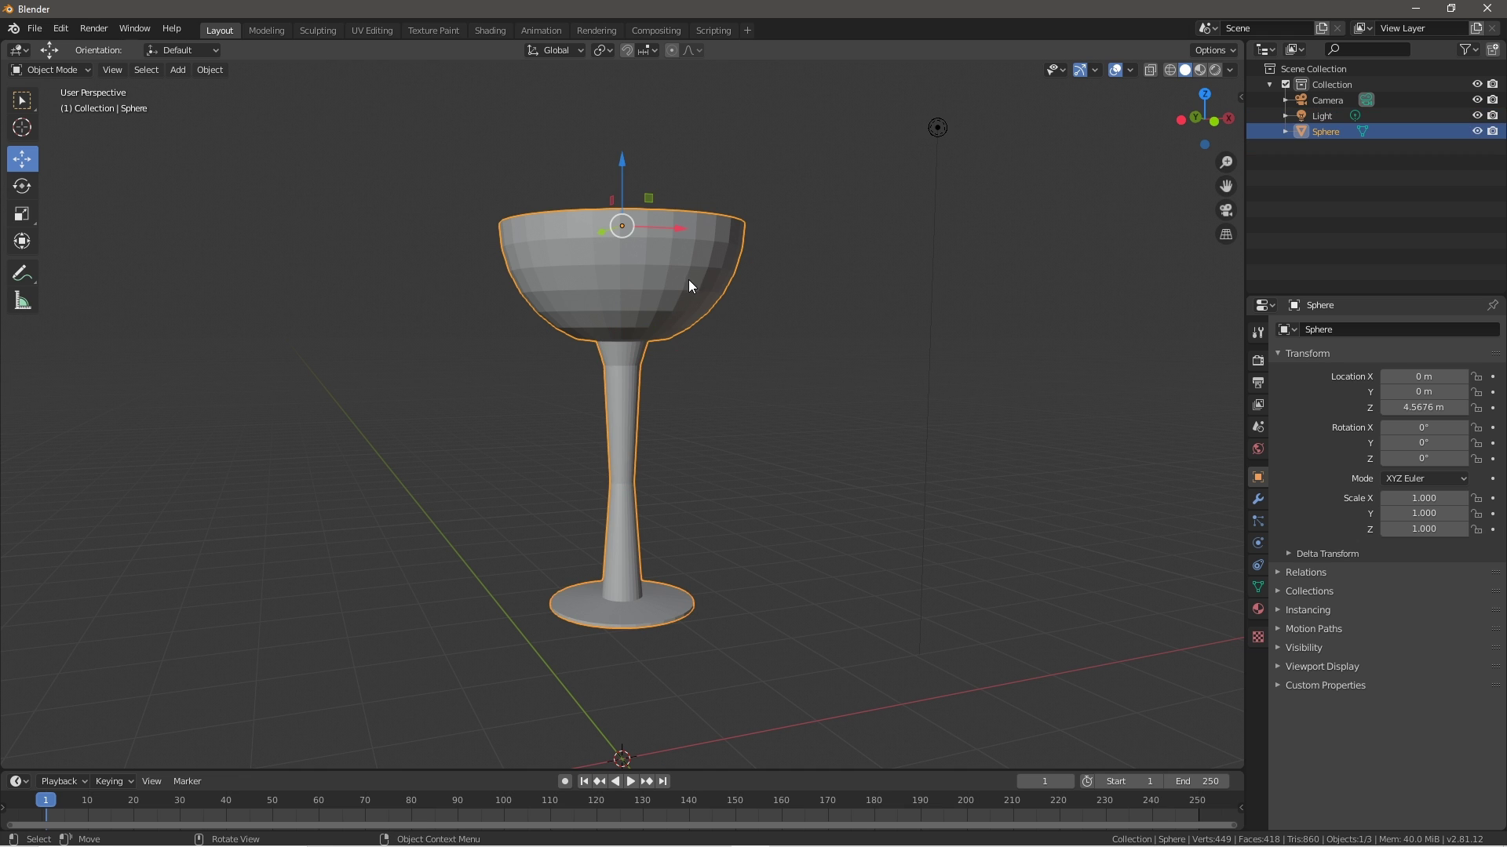
- Enable Auto Smooth for the goblet mesh's normals, keeping the 30° angle
middle_drag(690, 400, 1031, 459)
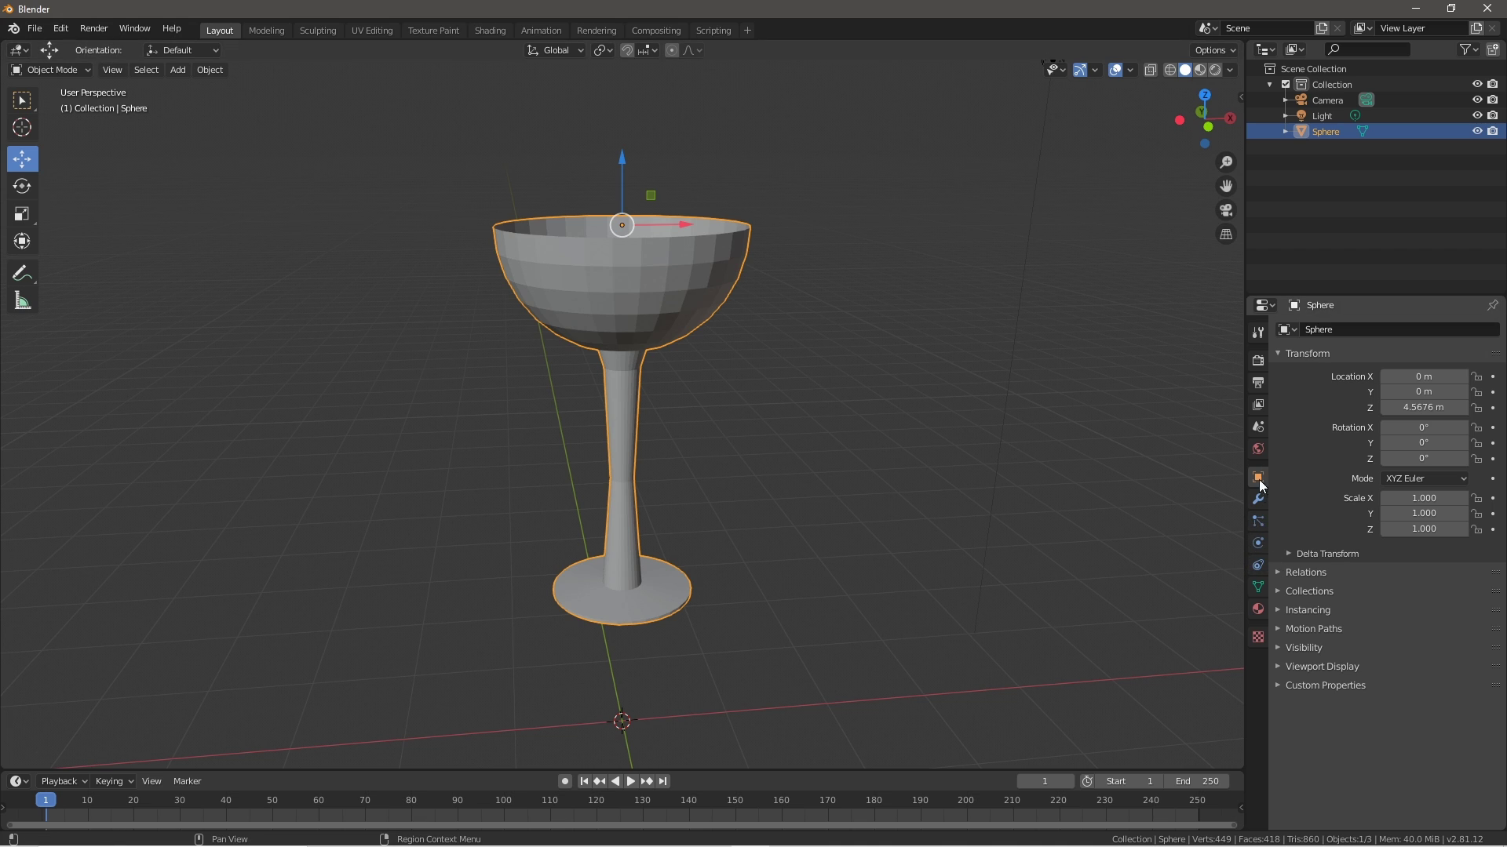
click(1257, 587)
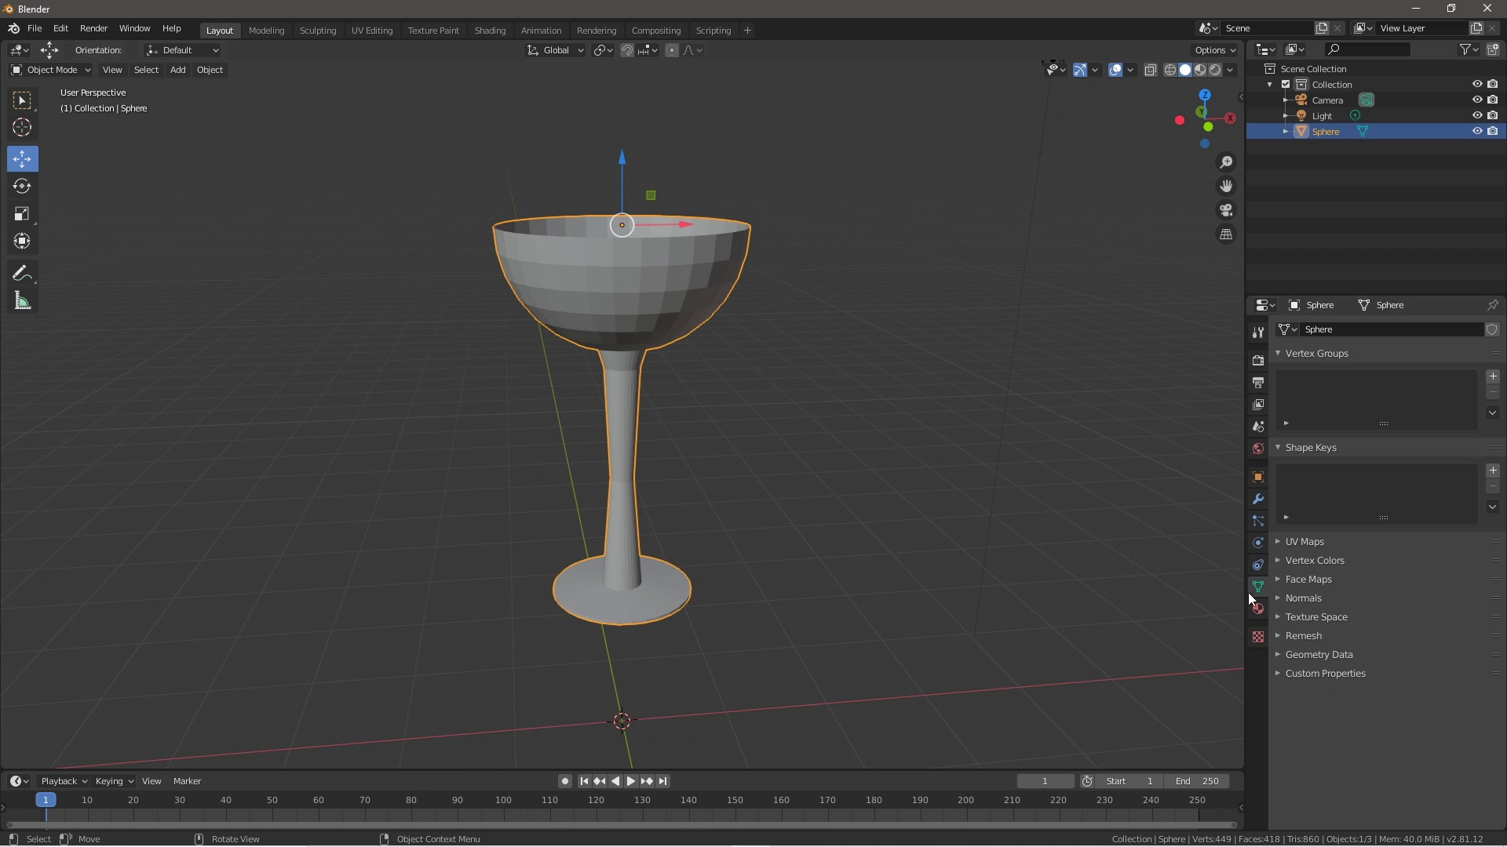
click(1306, 601)
click(1304, 617)
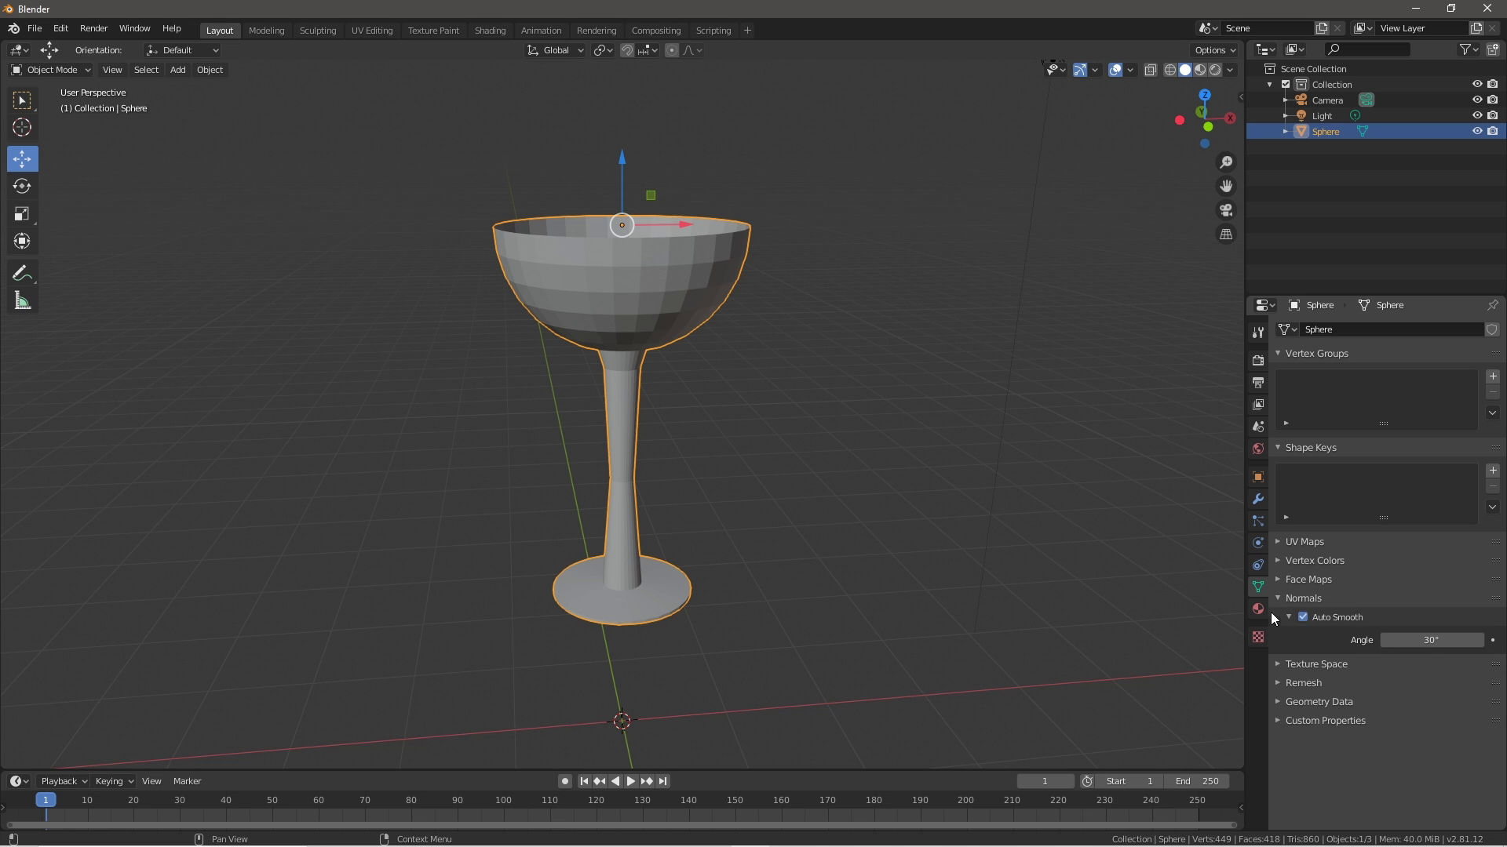
click(1280, 600)
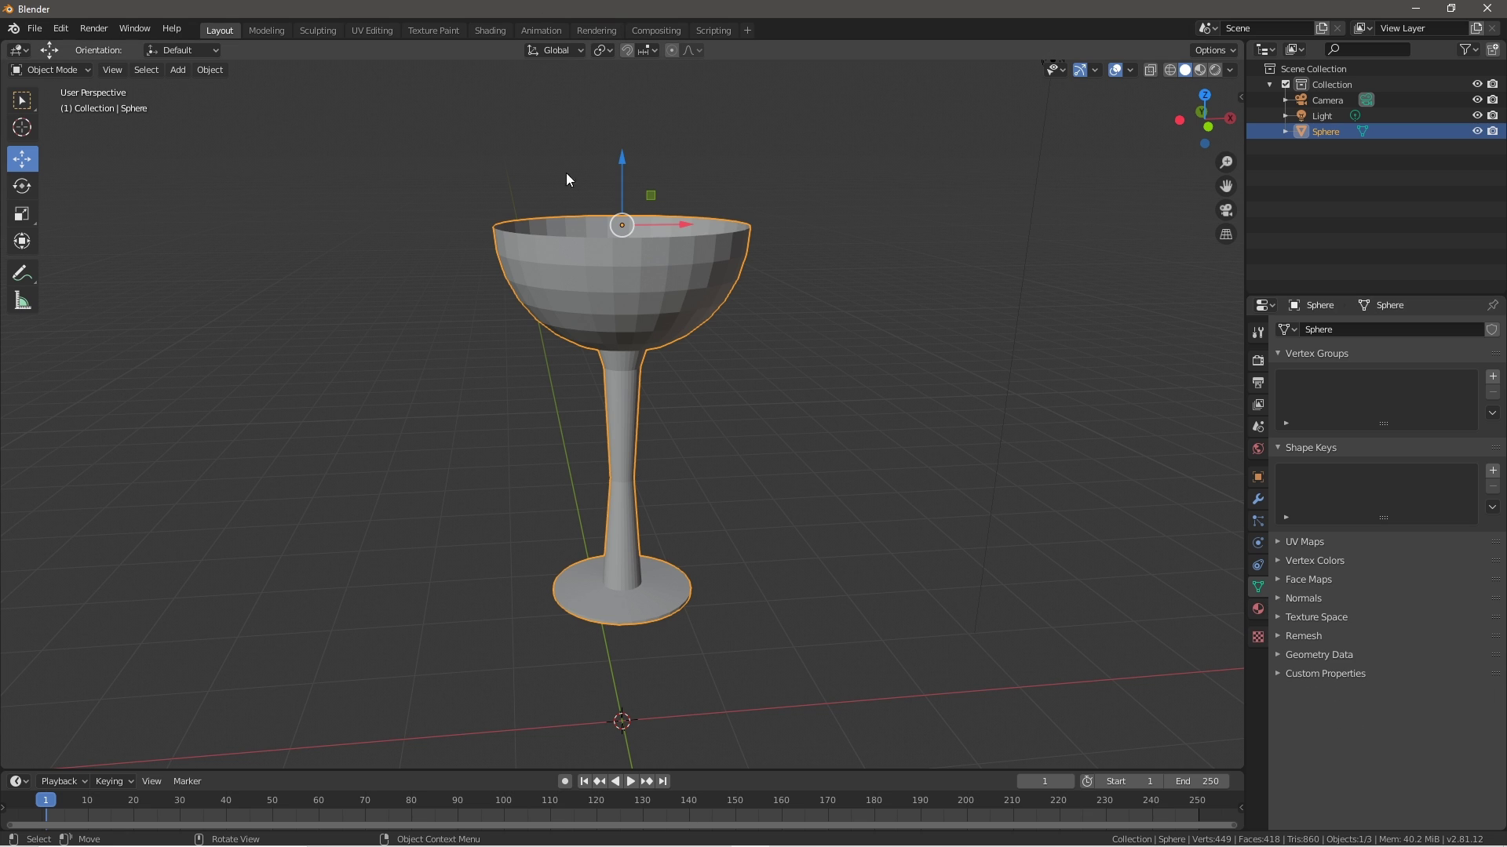
- Create a new material for the goblet
middle_drag(767, 358, 770, 400)
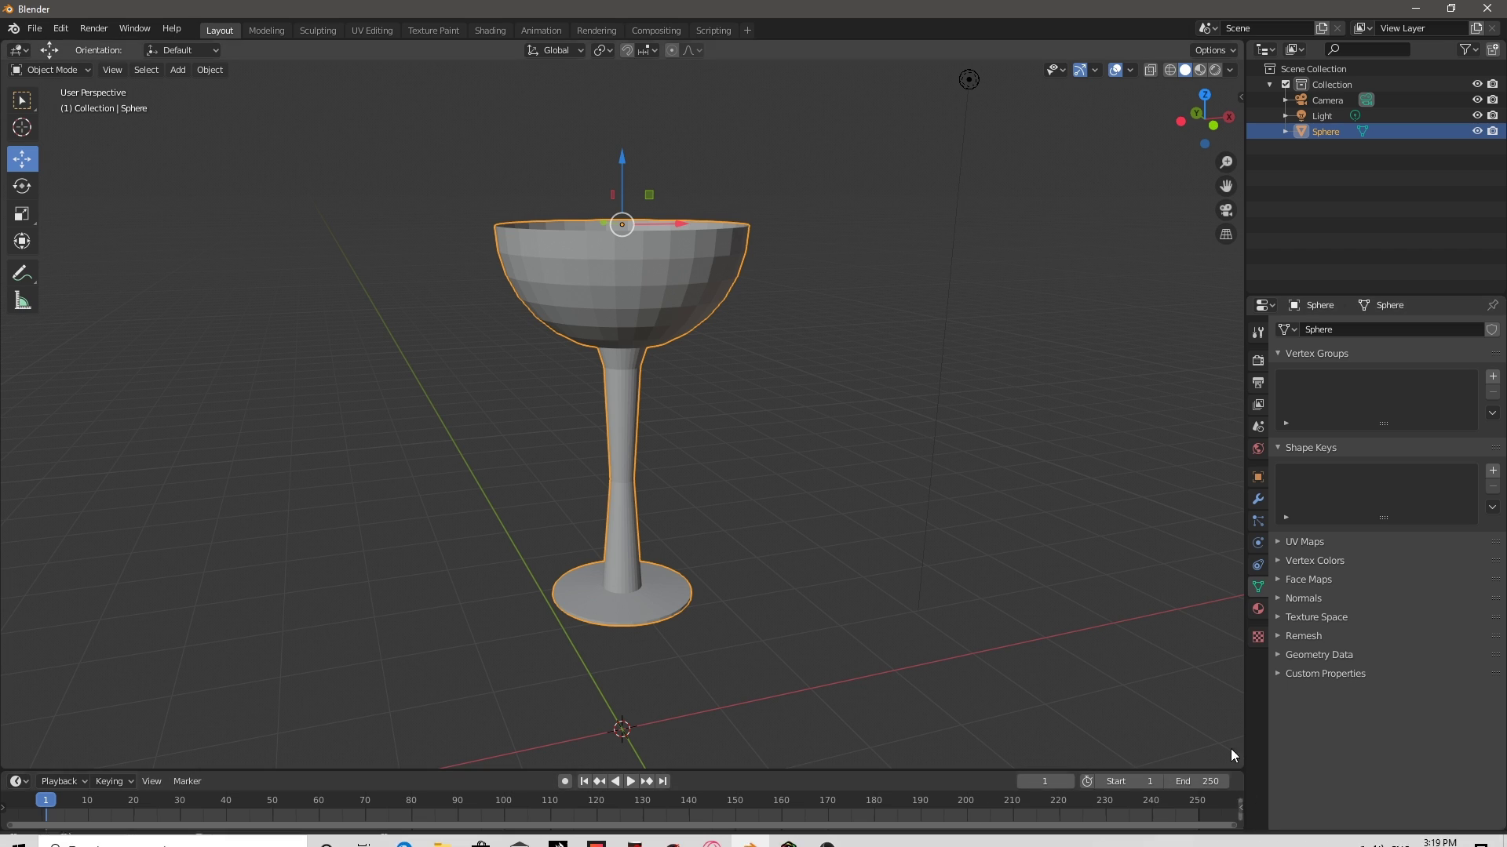
click(1258, 610)
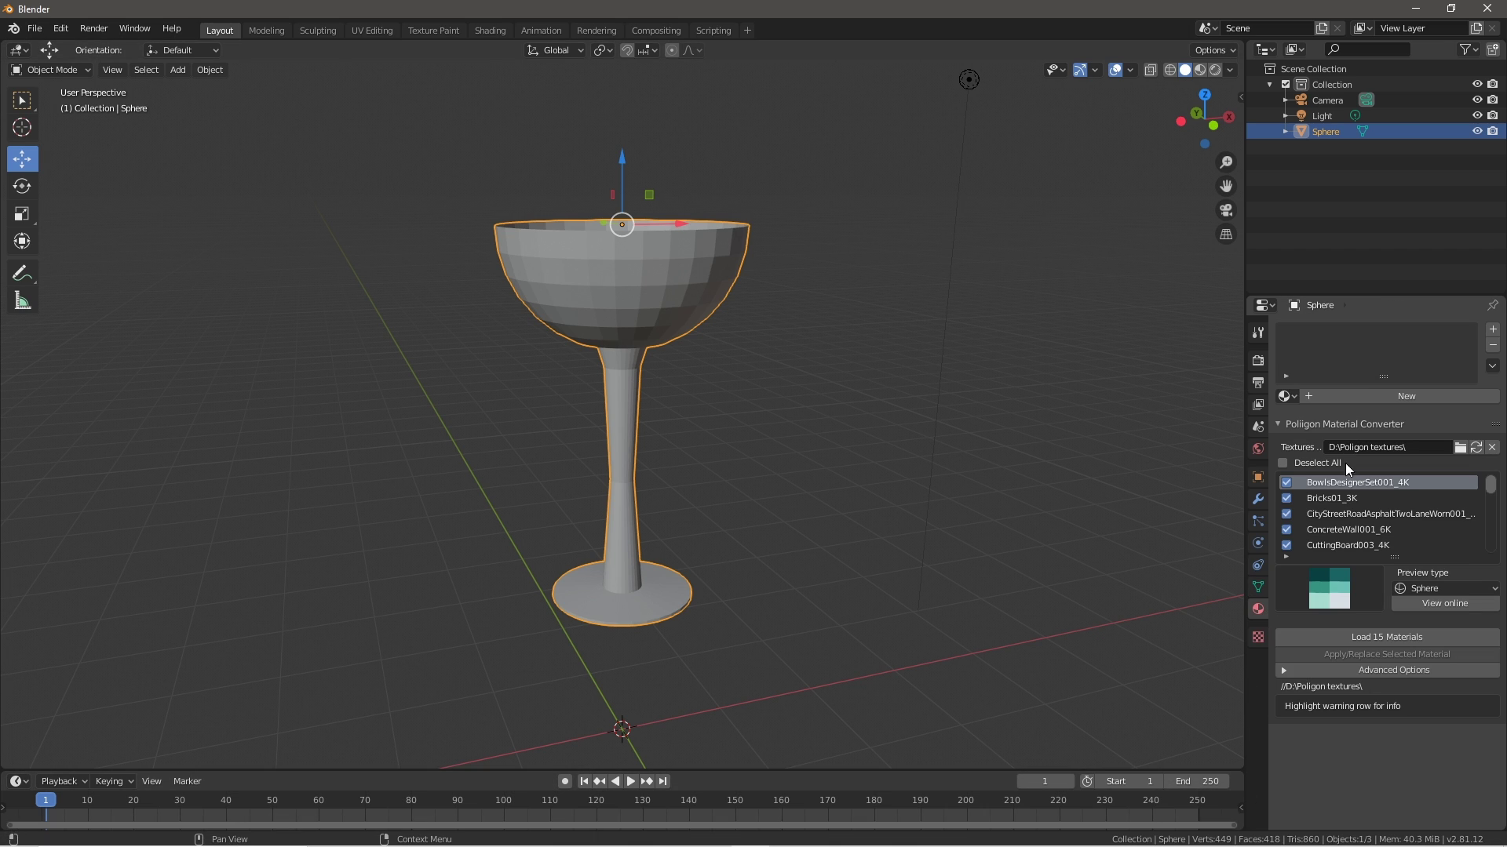
click(1390, 395)
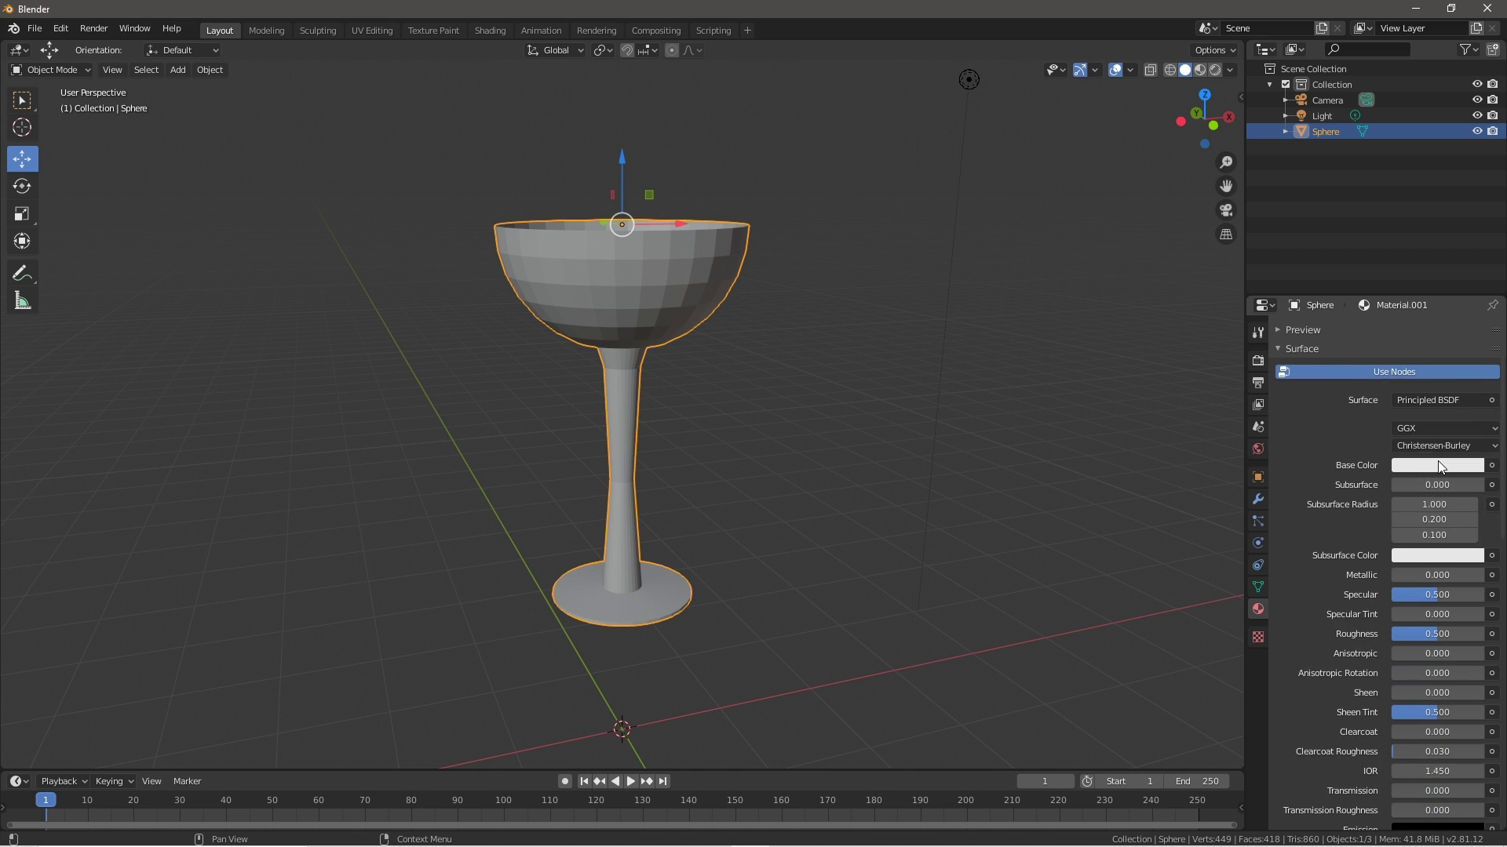
- Set the goblet material's Base Color and Subsurface Color to pure white and its Roughness to 0
click(1438, 464)
click(1405, 555)
click(1473, 334)
scroll(1381, 648, down, 3)
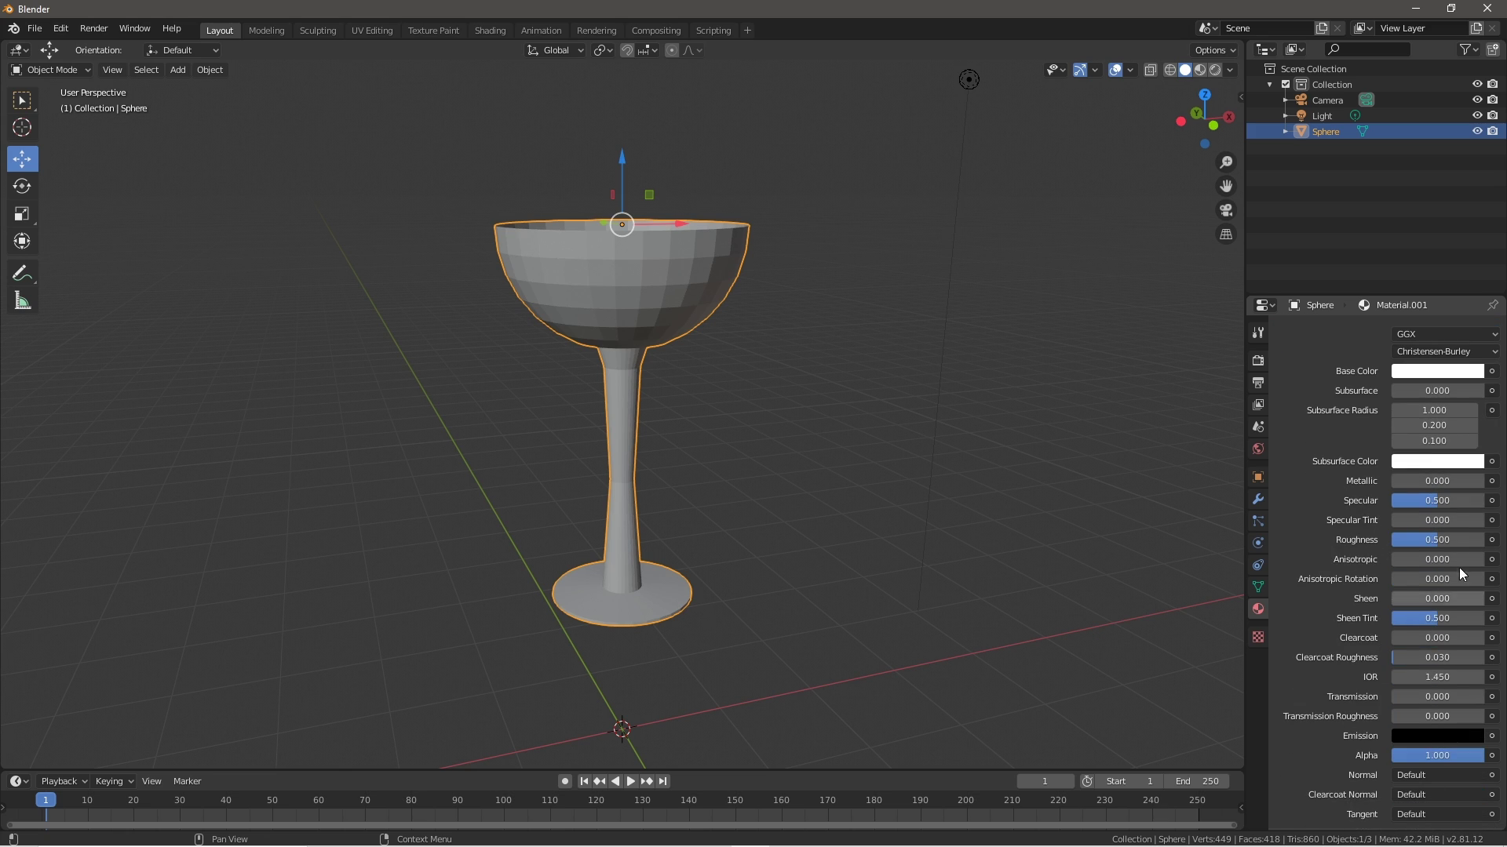
drag(1462, 544, 1405, 545)
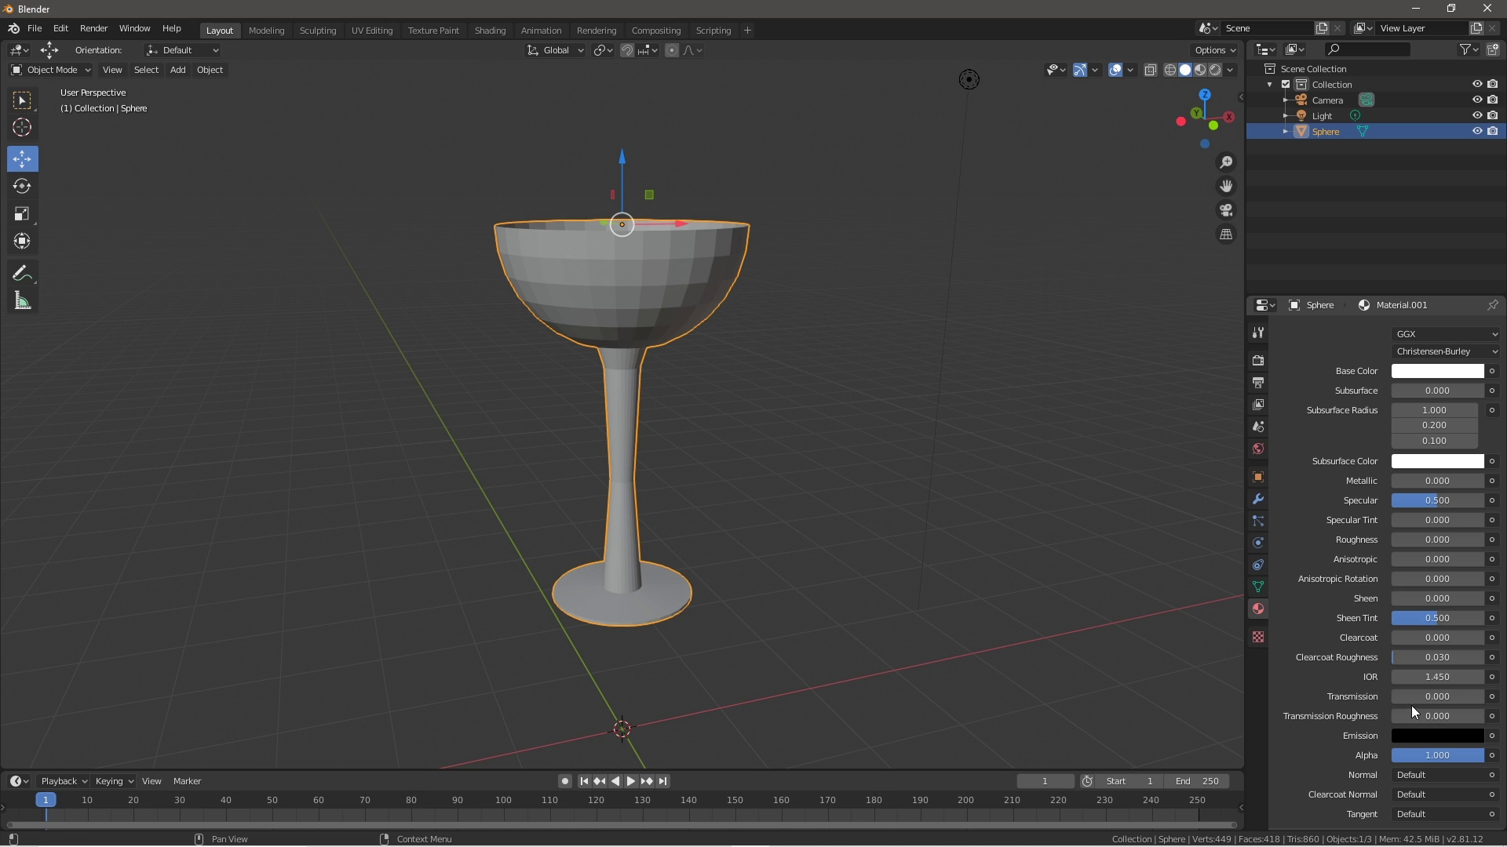
- Raise the goblet material's Transmission to its maximum for a glass look
drag(1411, 697, 1483, 697)
scroll(1291, 606, up, 6)
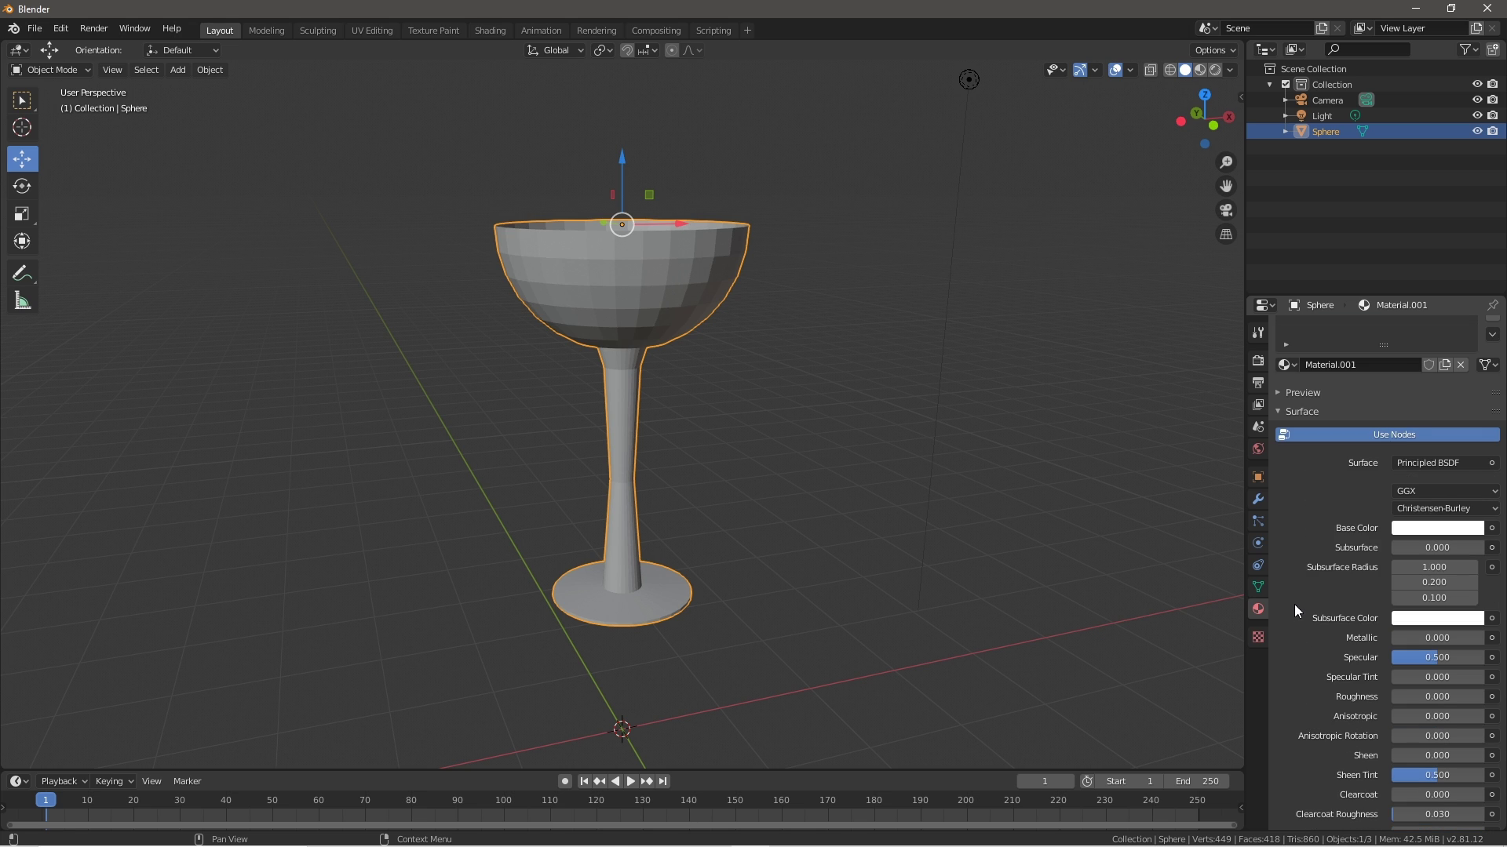
middle_drag(717, 491, 667, 502)
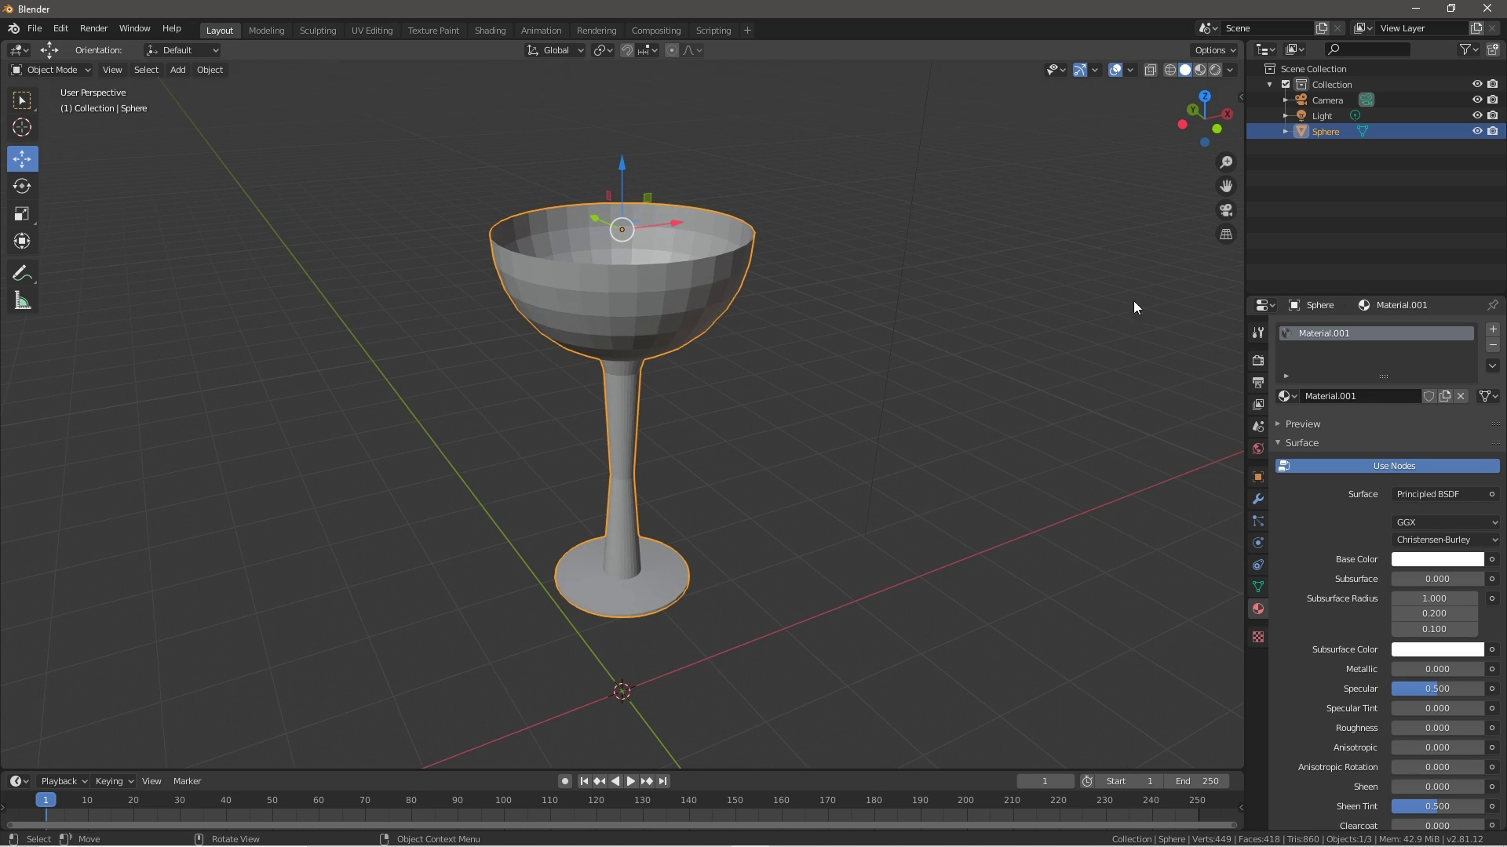
- Switch the render engine to Cycles and set its device to GPU Compute
click(1258, 360)
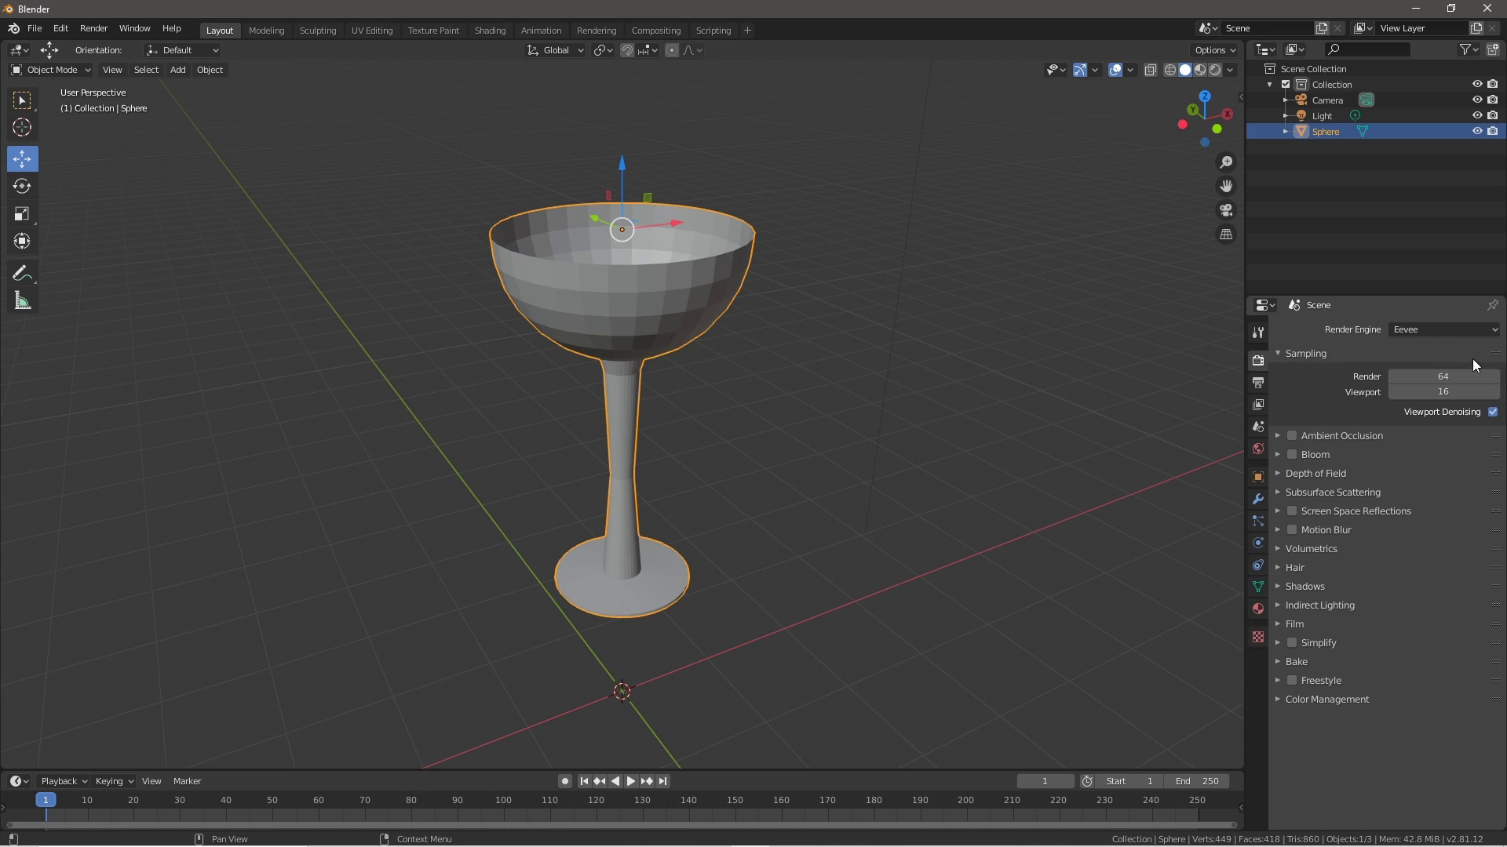
click(1452, 332)
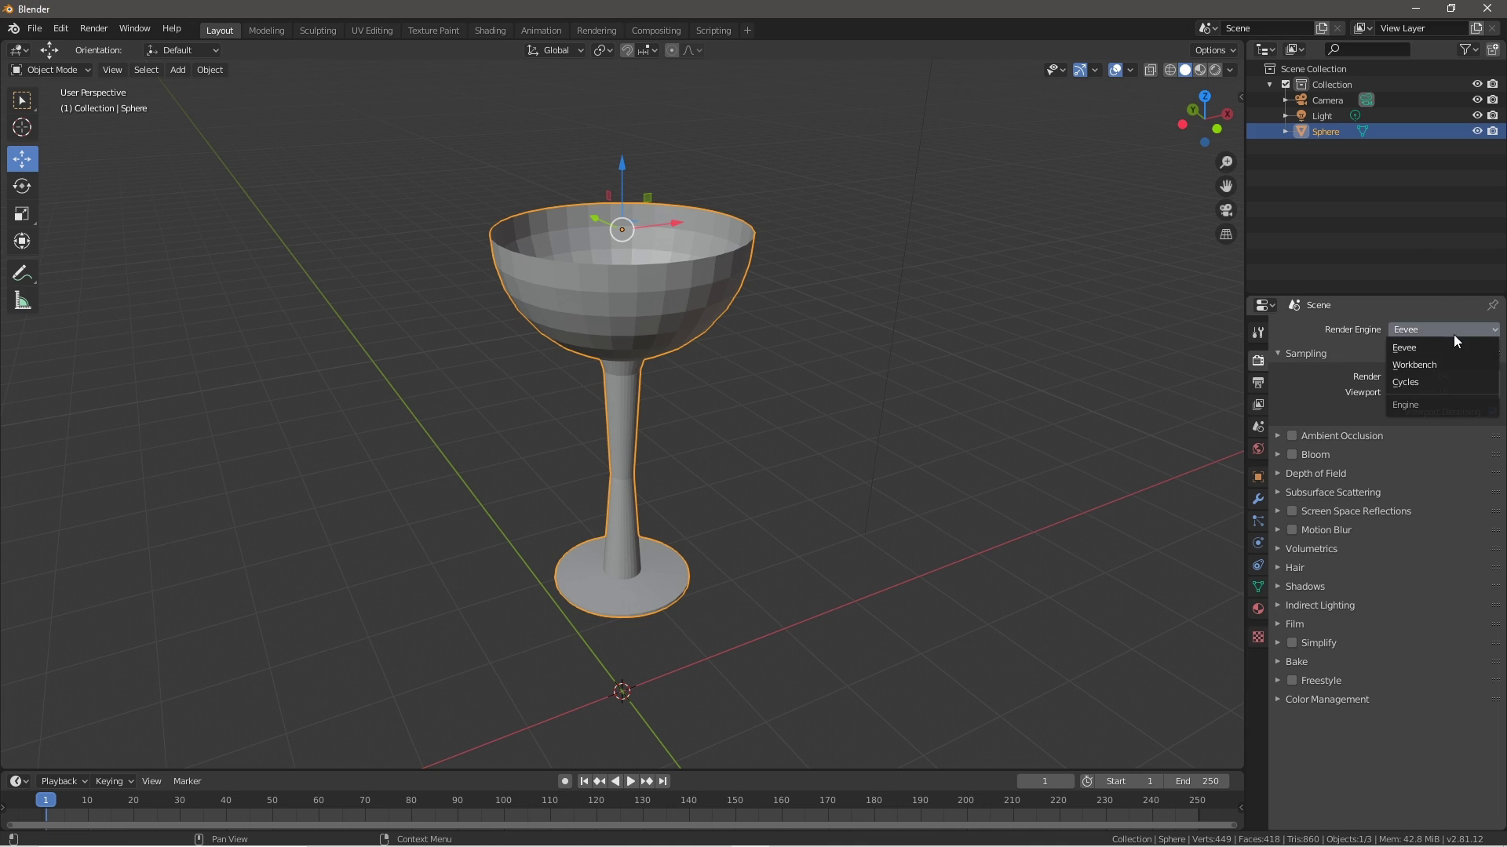
click(1481, 383)
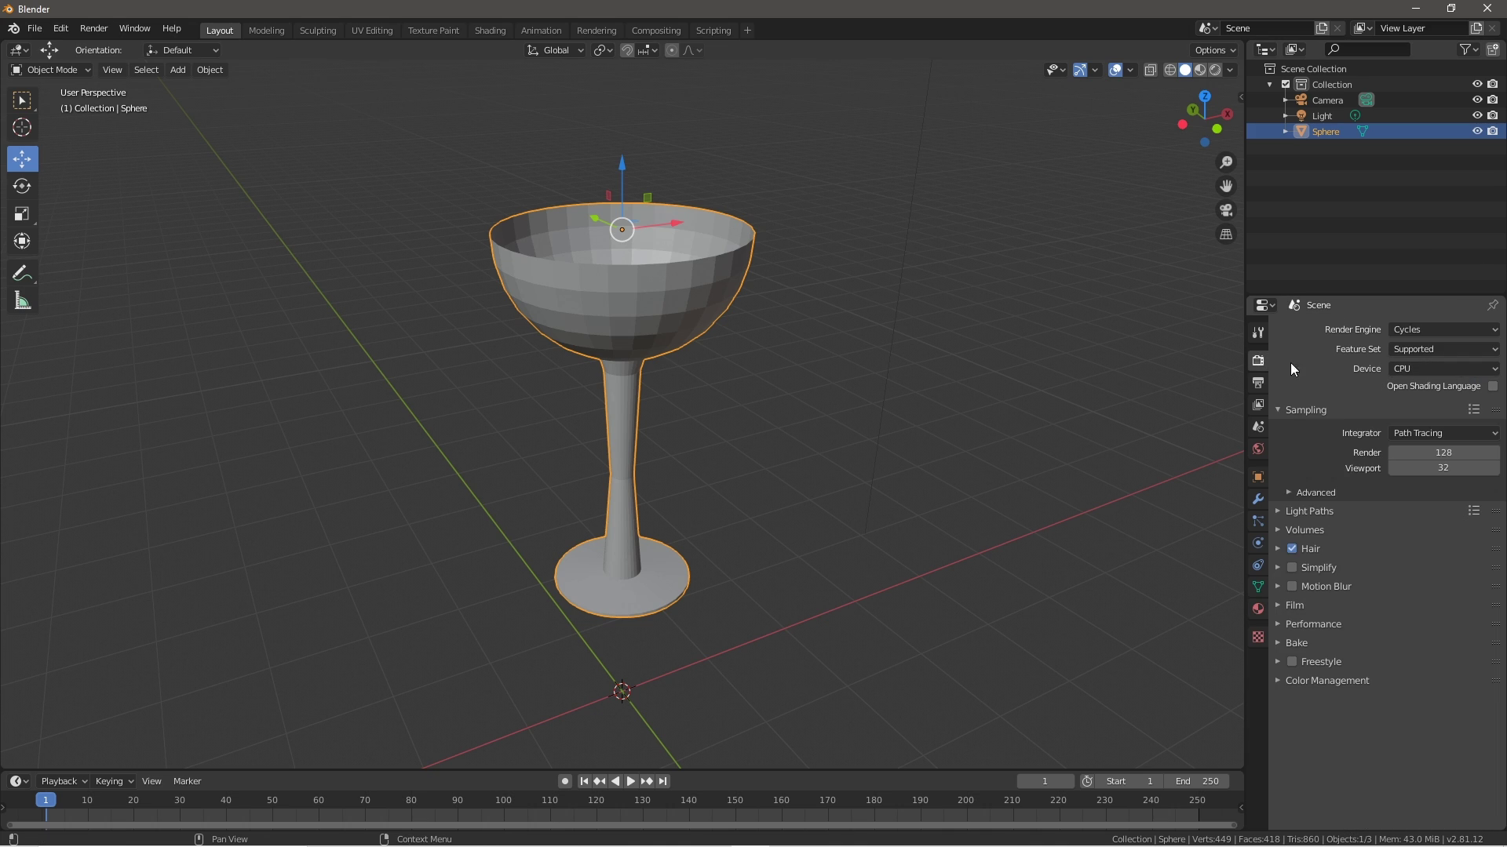
click(1416, 370)
click(1409, 404)
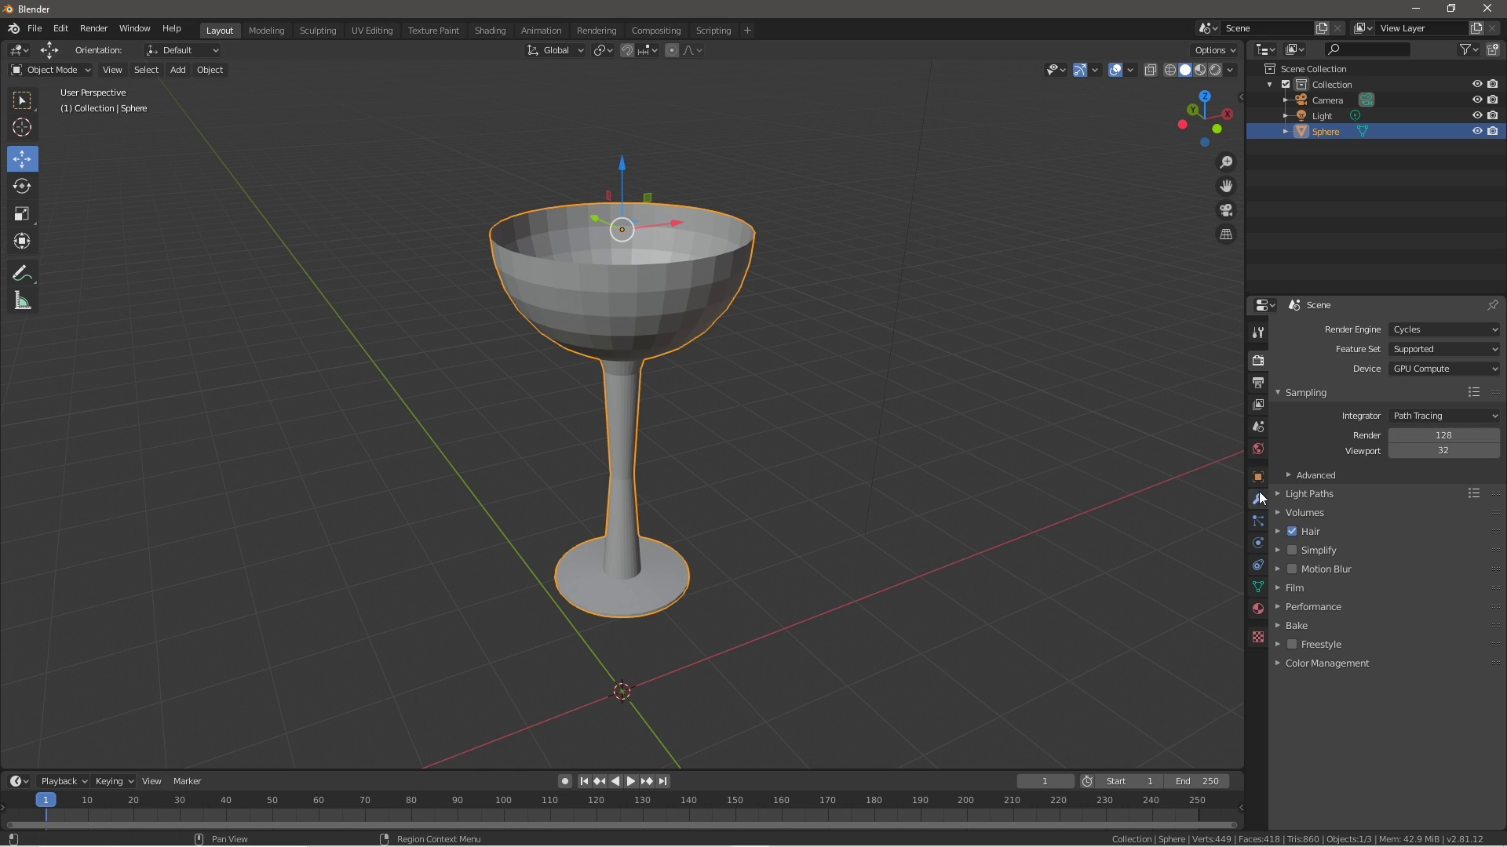
- Set the total maximum light path bounces to 8
click(1309, 494)
double_click(1427, 537)
text(7)
key(Return)
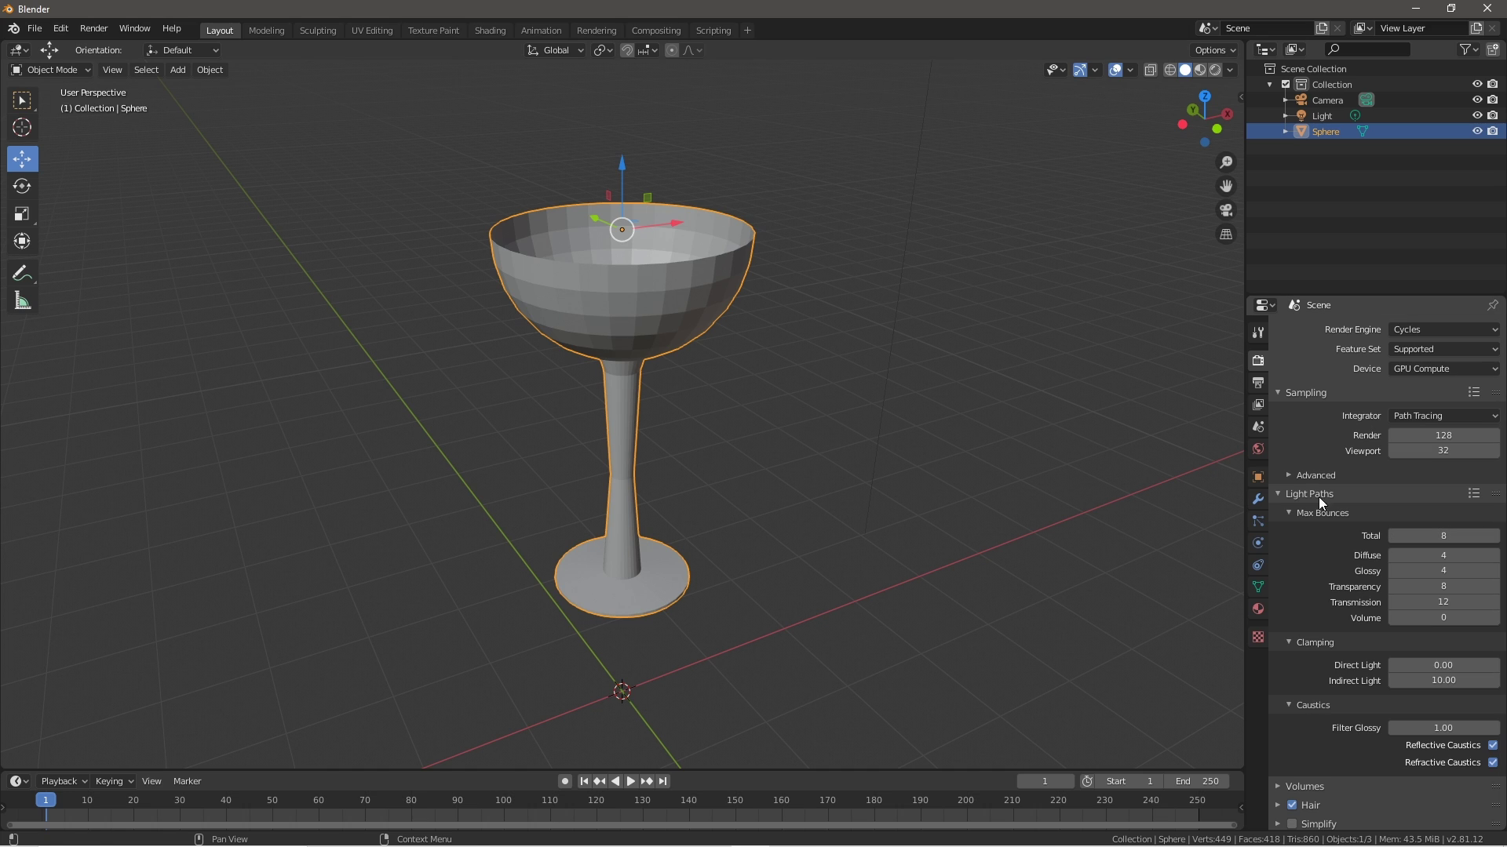
- Enable Simplify for the scene and set the render tile size to 32 in both X and Y
click(1280, 495)
click(1292, 550)
click(1313, 607)
click(1444, 713)
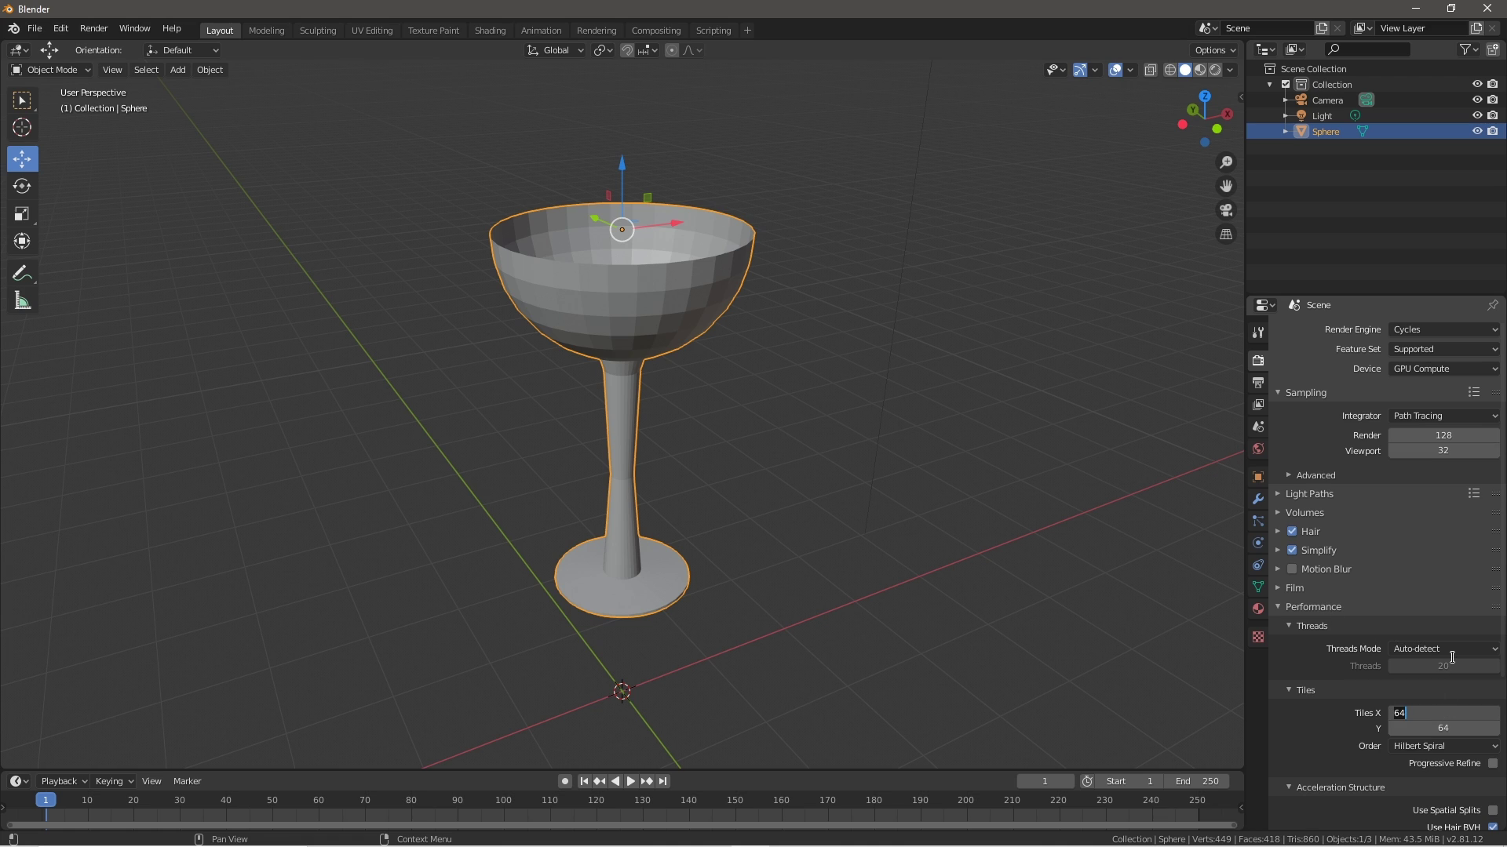
text(=32)
key(Return)
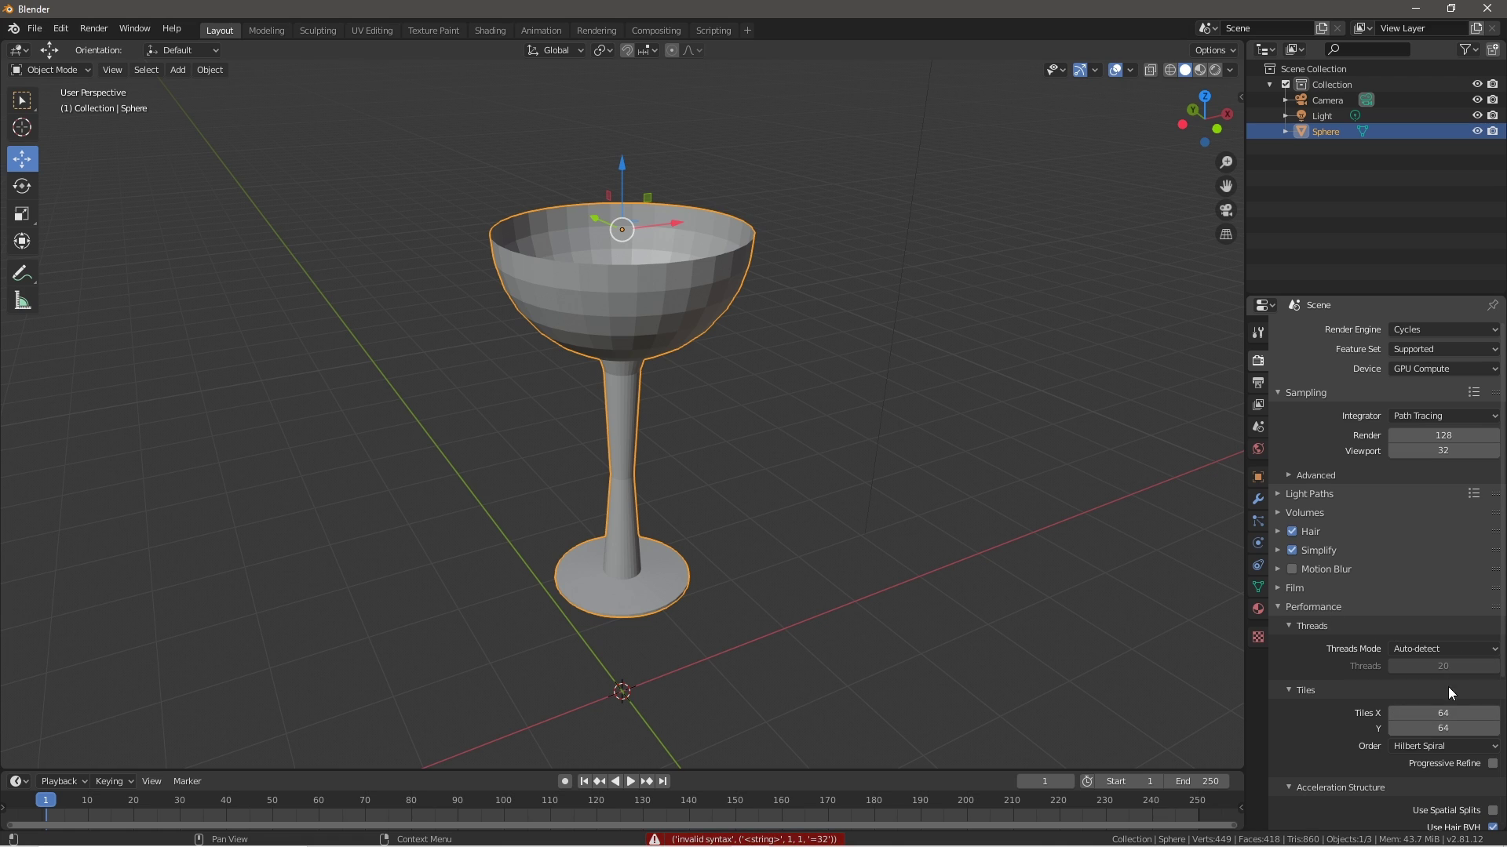
click(1448, 714)
text(32)
key(Return)
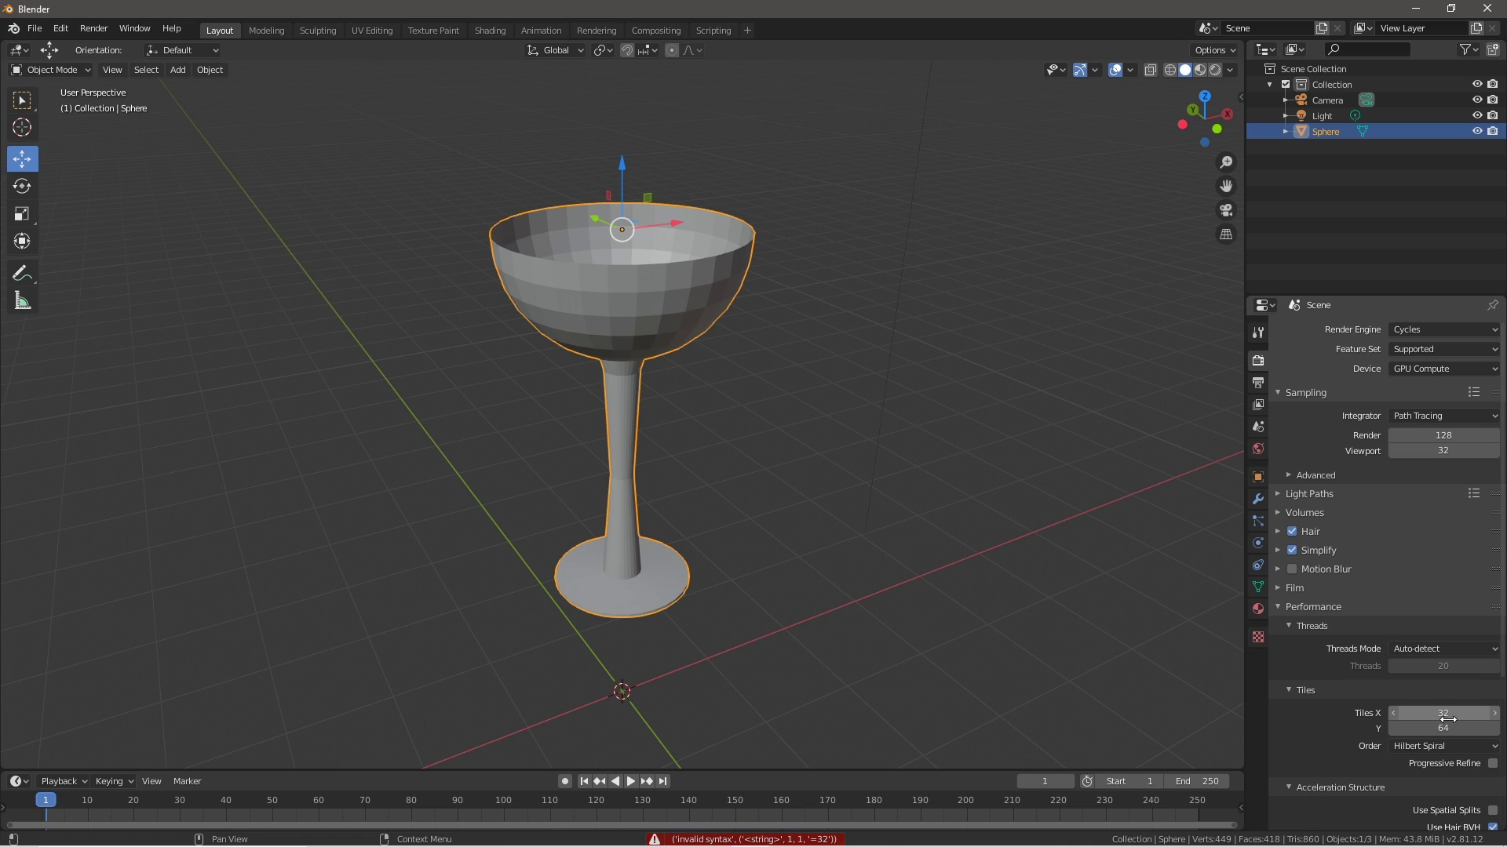
click(1448, 722)
text(32)
key(Return)
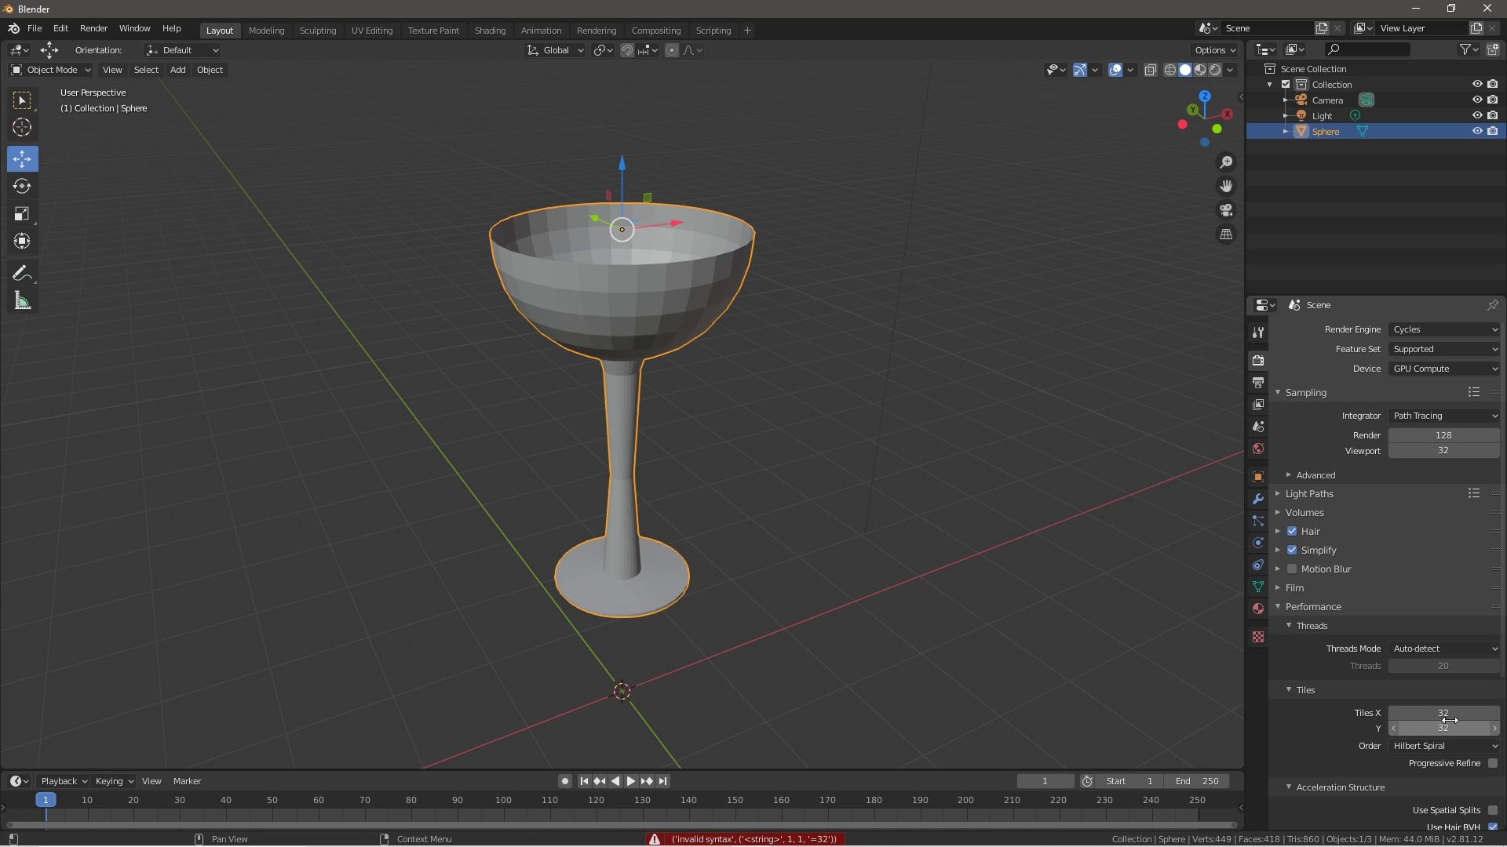
click(1296, 606)
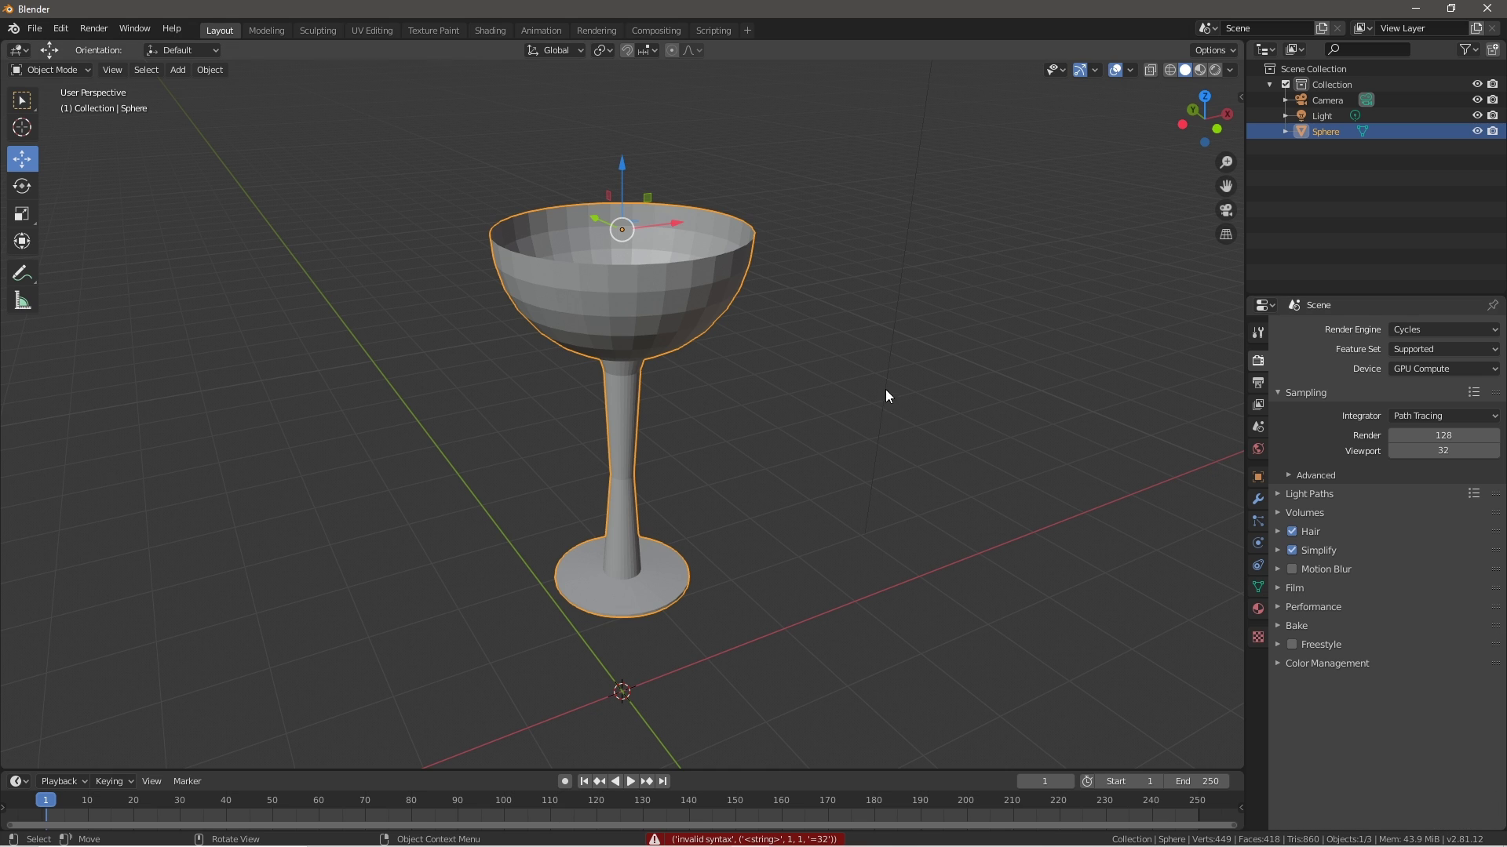
- Lower the goblet along the Z axis until its base sits at the world origin
scroll(875, 383, down, 3)
middle_drag(868, 369, 790, 598)
drag(622, 194, 625, 333)
- Align the camera to a view facing the goblet and set the camera's focal length to 32 mm
middle_drag(707, 507, 797, 542)
key(ctrl+alt+KP_0)
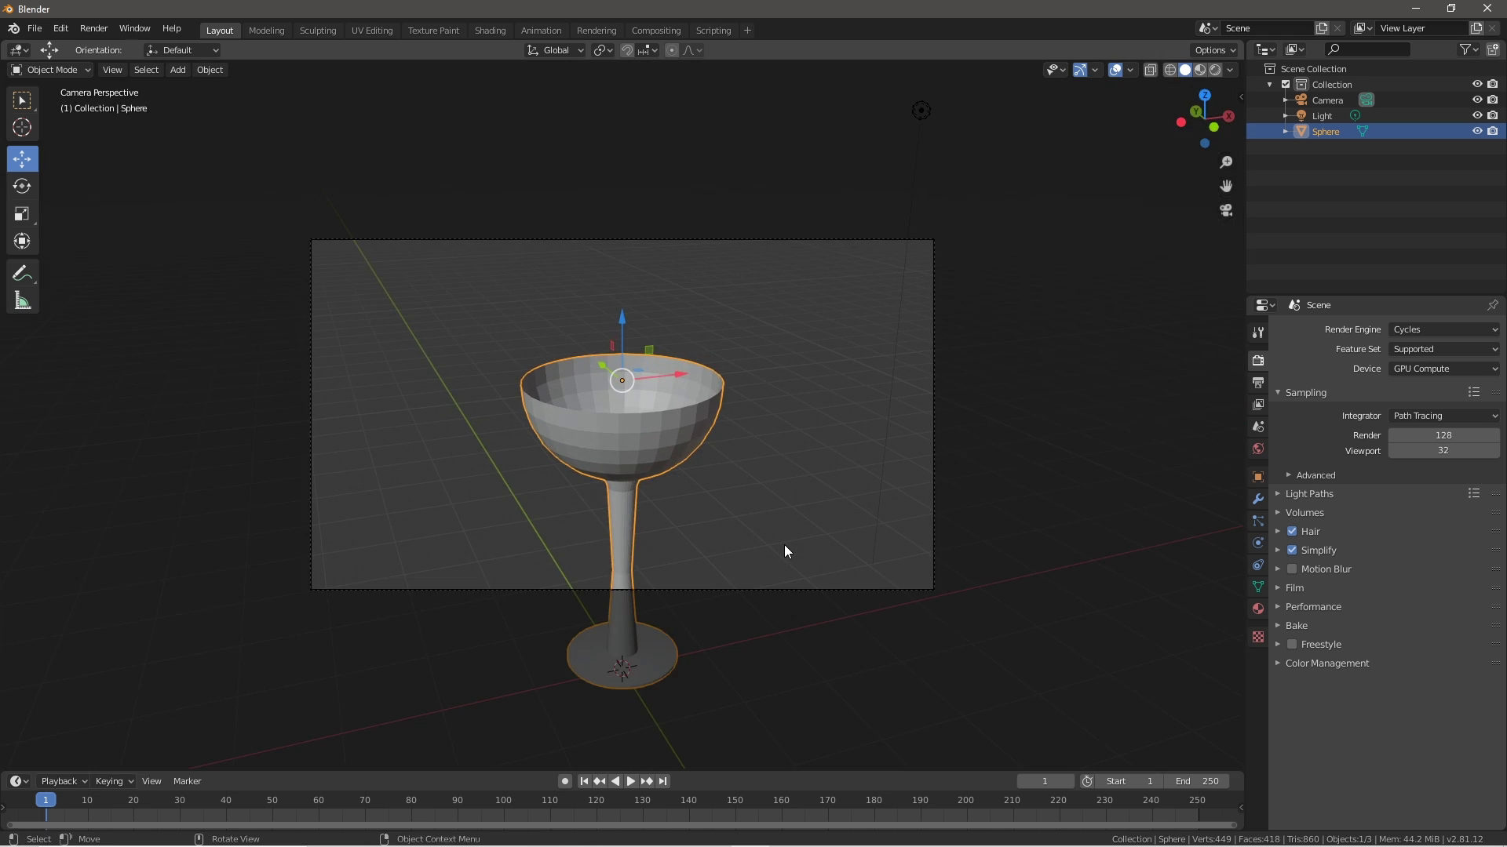
click(733, 243)
scroll(544, 403, up, 2)
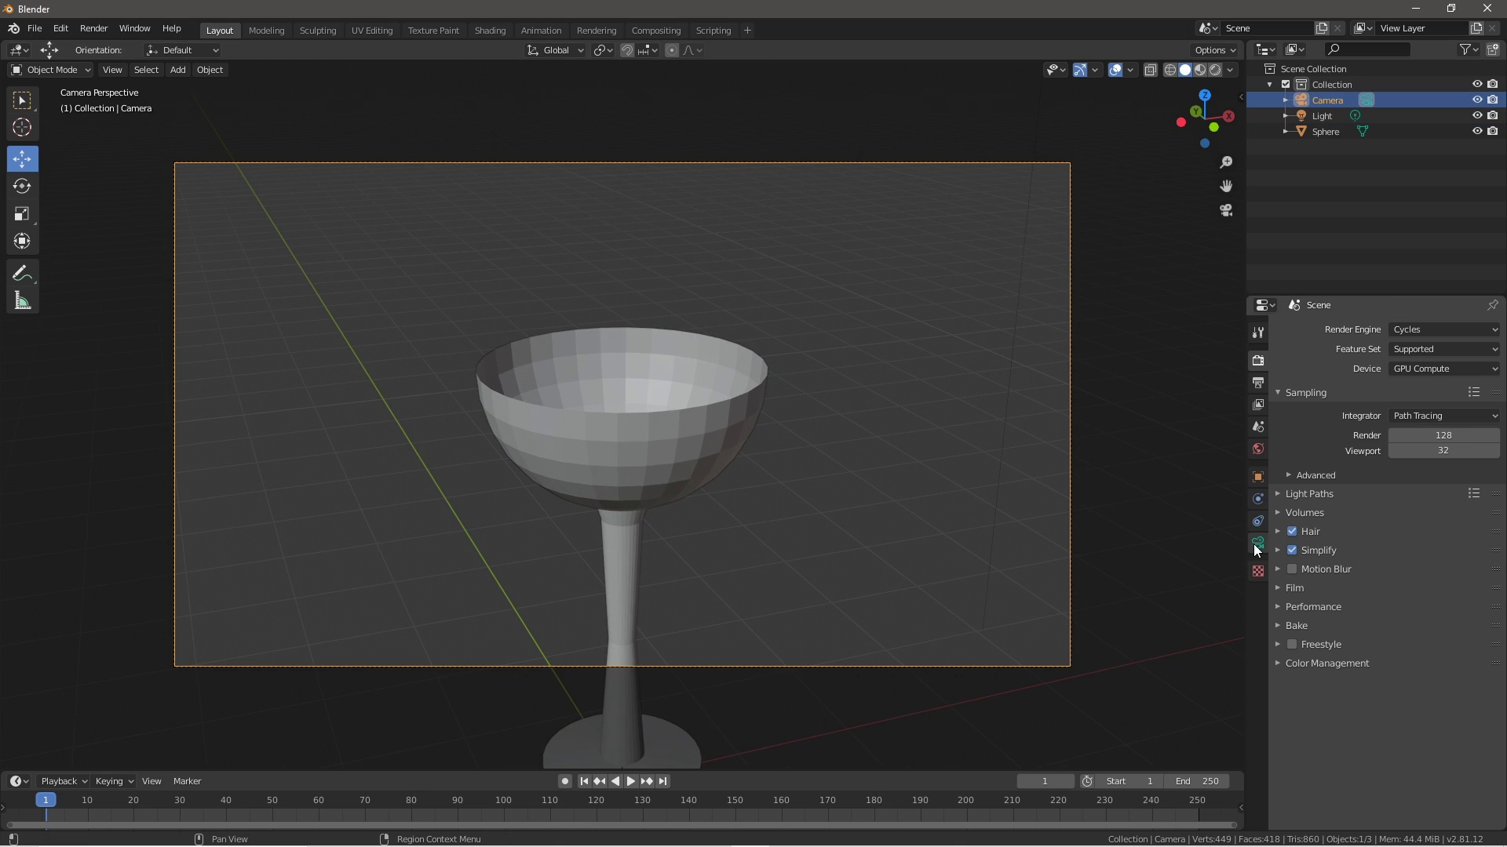
click(1257, 543)
click(1390, 410)
key(BackSpace)
text(32)
key(Return)
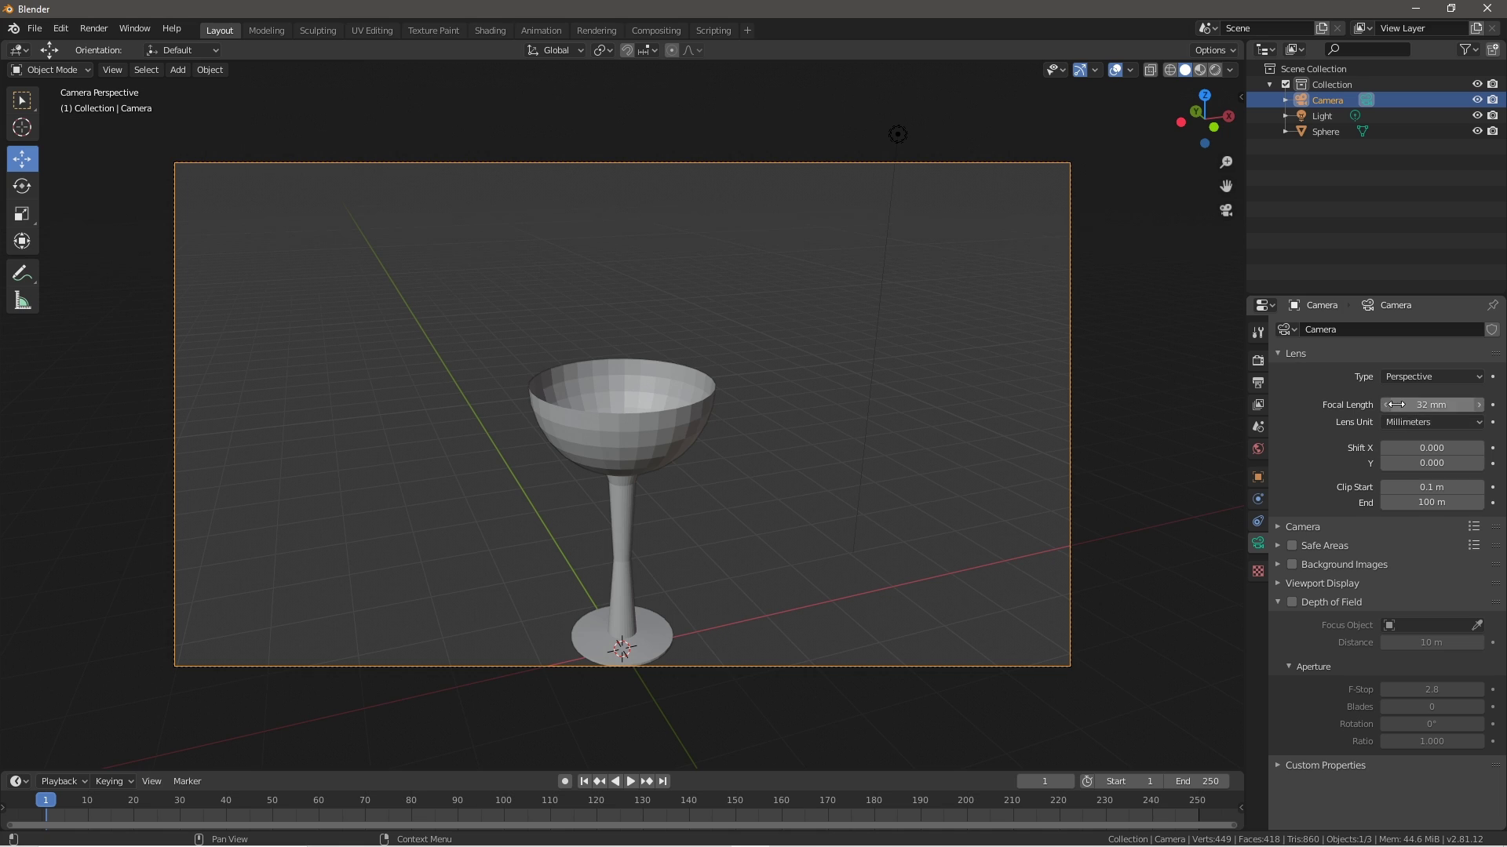
- Set the camera's focal length to 30 mm and move the camera so the whole goblet is centered in the frame
click(1431, 408)
key(Return)
click(1427, 407)
text(30)
key(Return)
key(g)
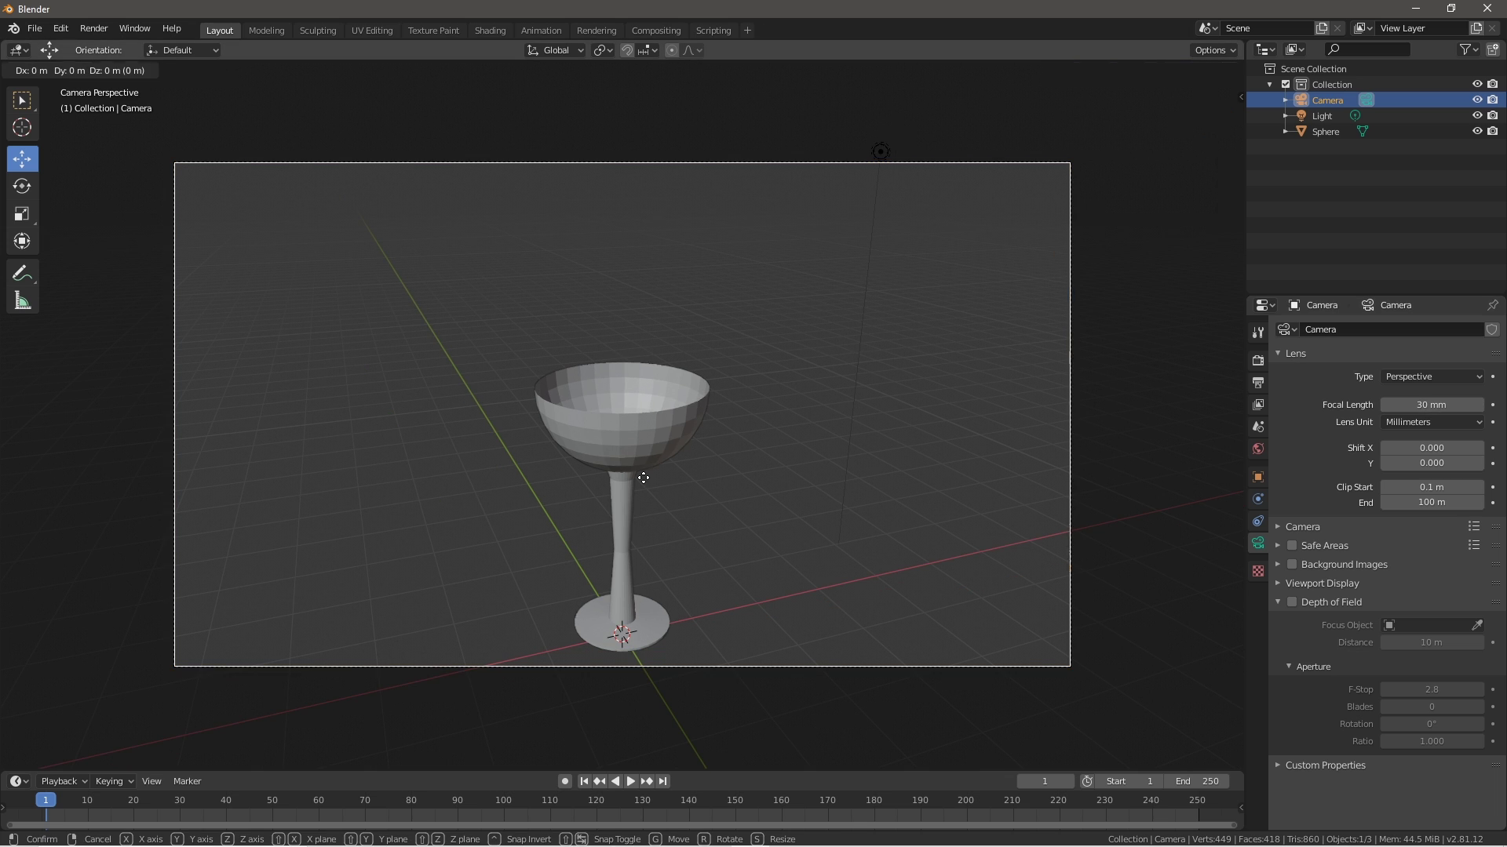
click(676, 566)
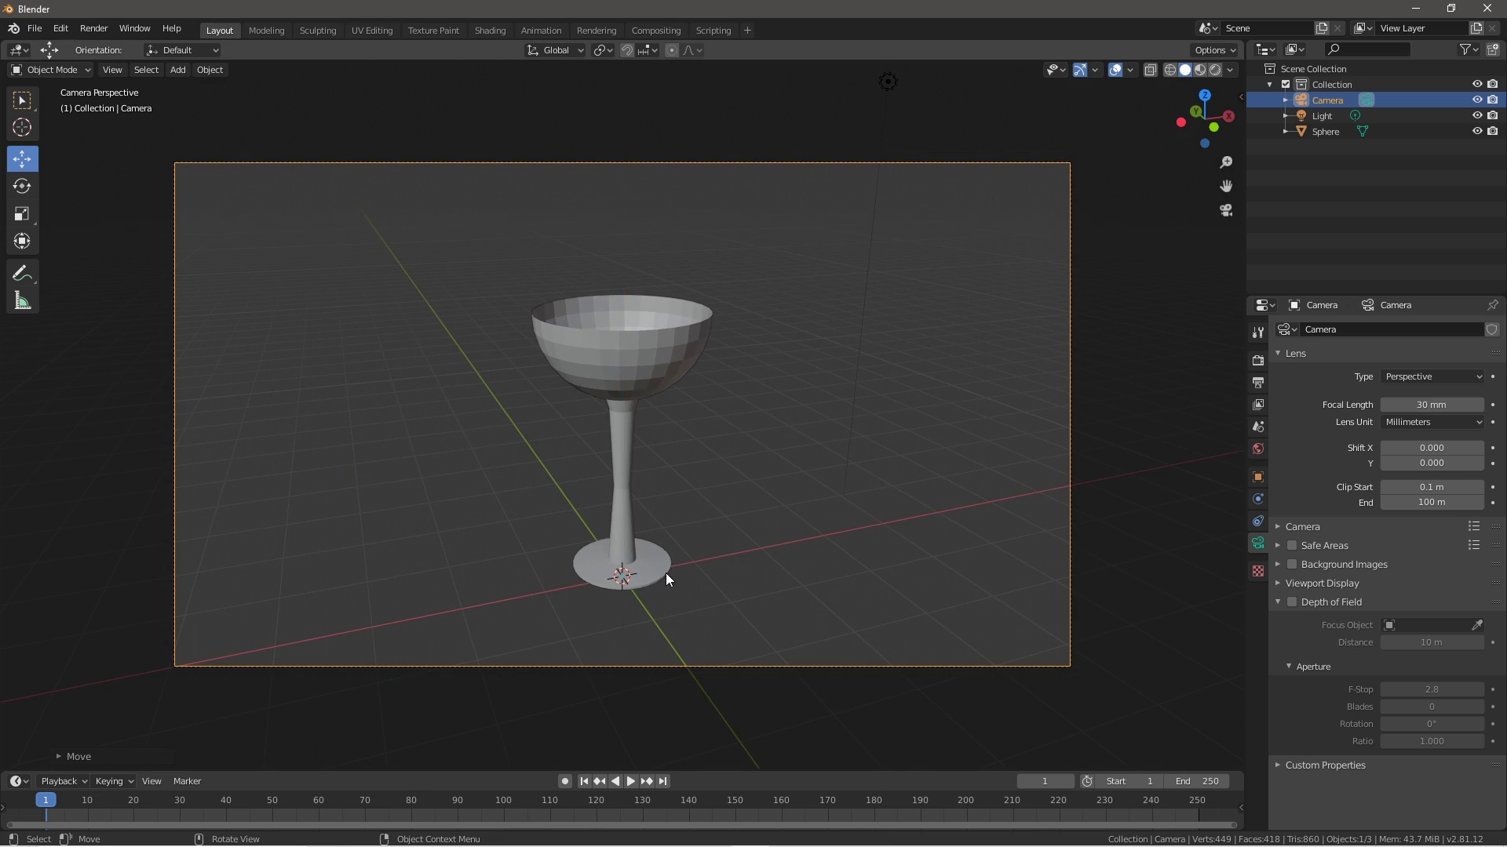
- Preview the goblet through the camera in rendered shading
middle_drag(677, 570, 652, 435)
scroll(770, 441, down, 5)
scroll(746, 461, up, 5)
key(KP_0)
key(z)
click(634, 350)
click(836, 497)
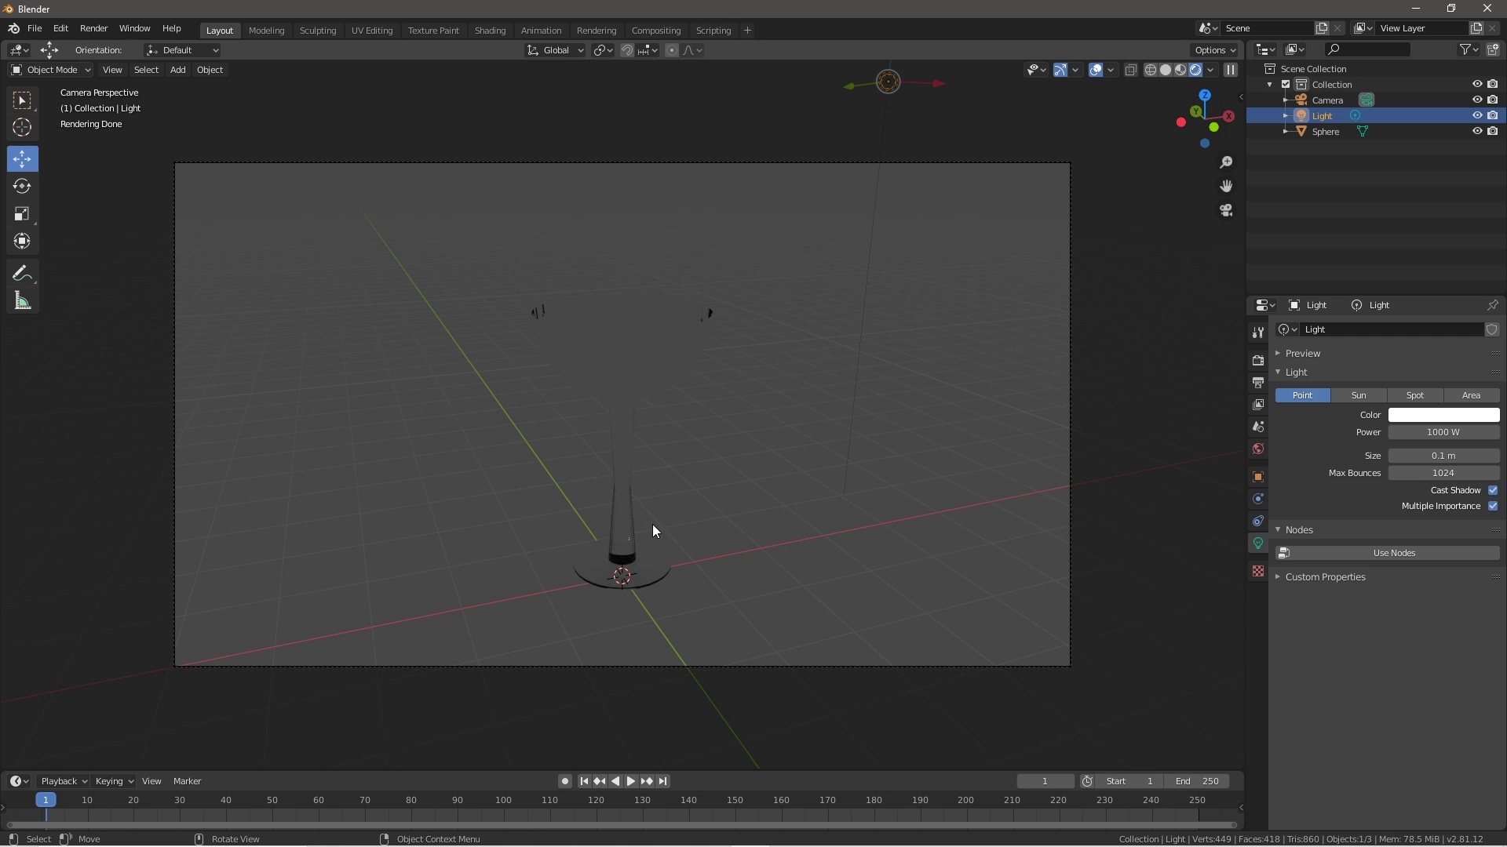
click(766, 515)
- Return to solid shading, add a plane at the goblet's base and scale it up into a large floor
middle_drag(621, 440, 744, 468)
key(z)
click(661, 488)
key(shift+a)
mouse_move(577, 492)
click(650, 496)
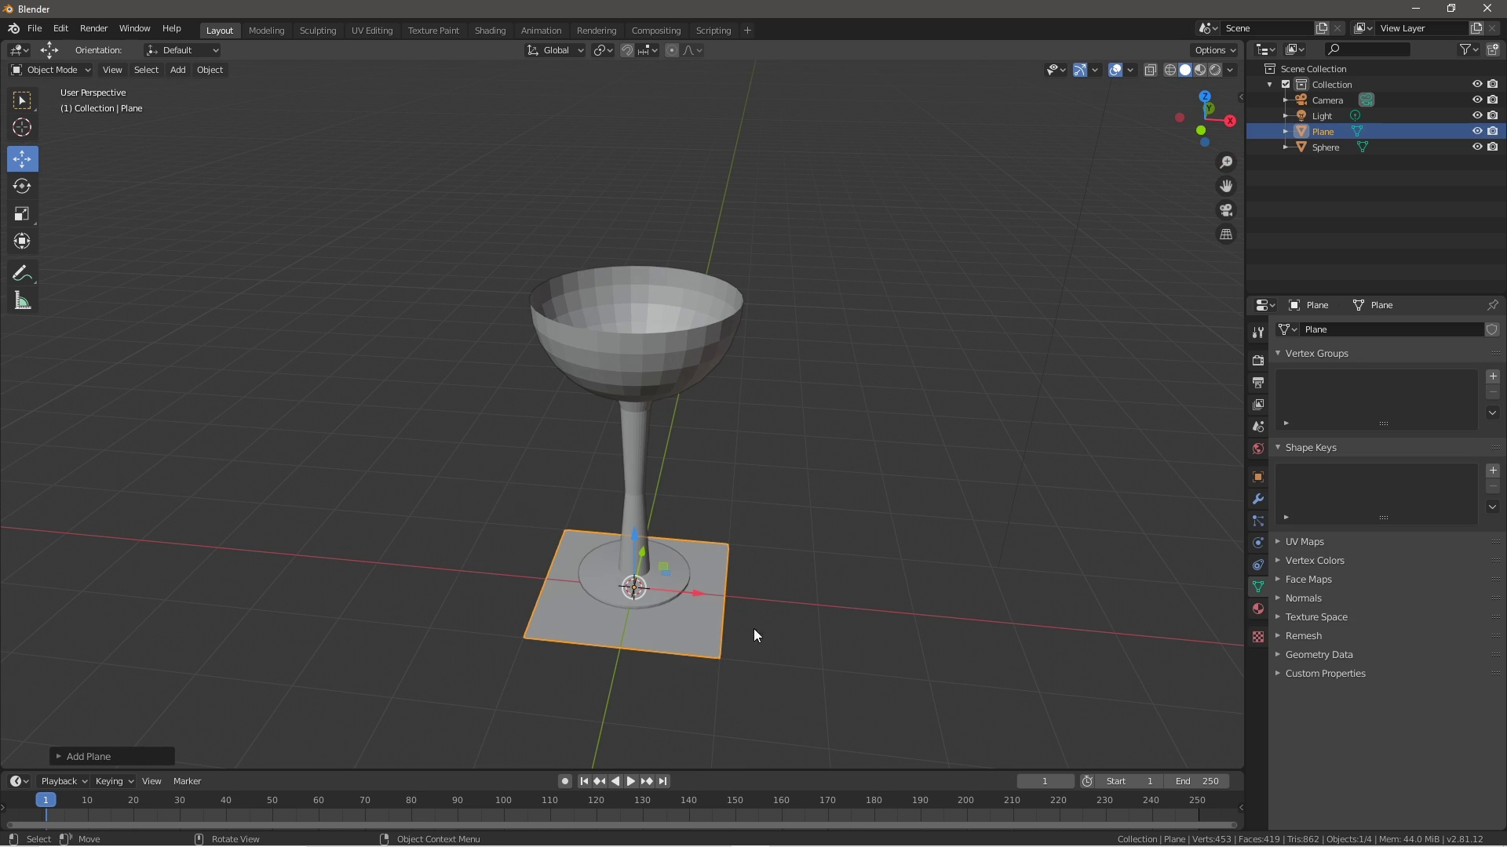
key(s)
click(31, 703)
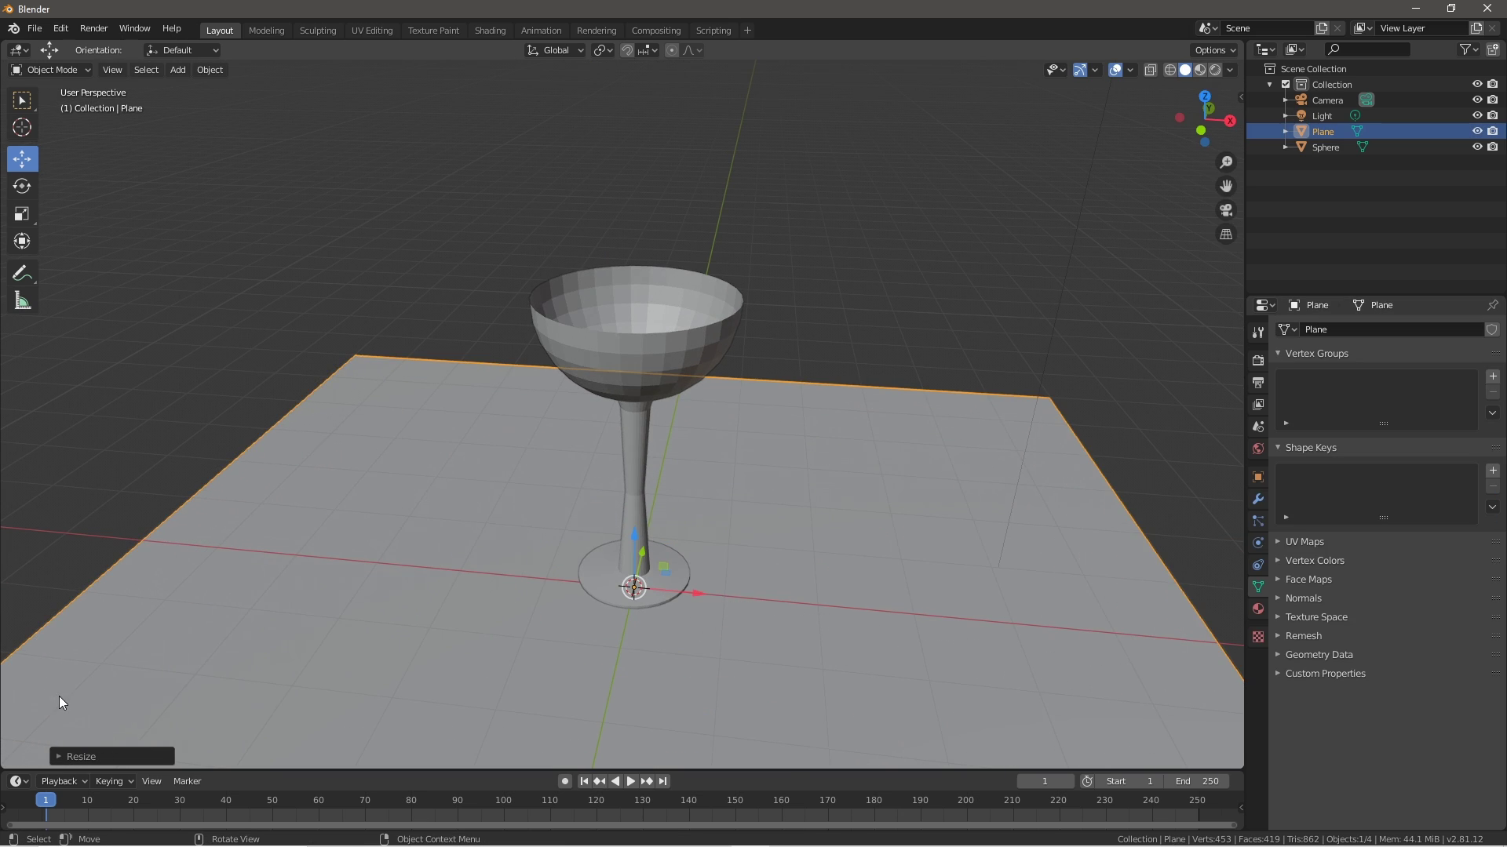
click(223, 268)
- Examine the glass goblet on the floor plane in rendered shading, from the camera and up close from above
key(KP_0)
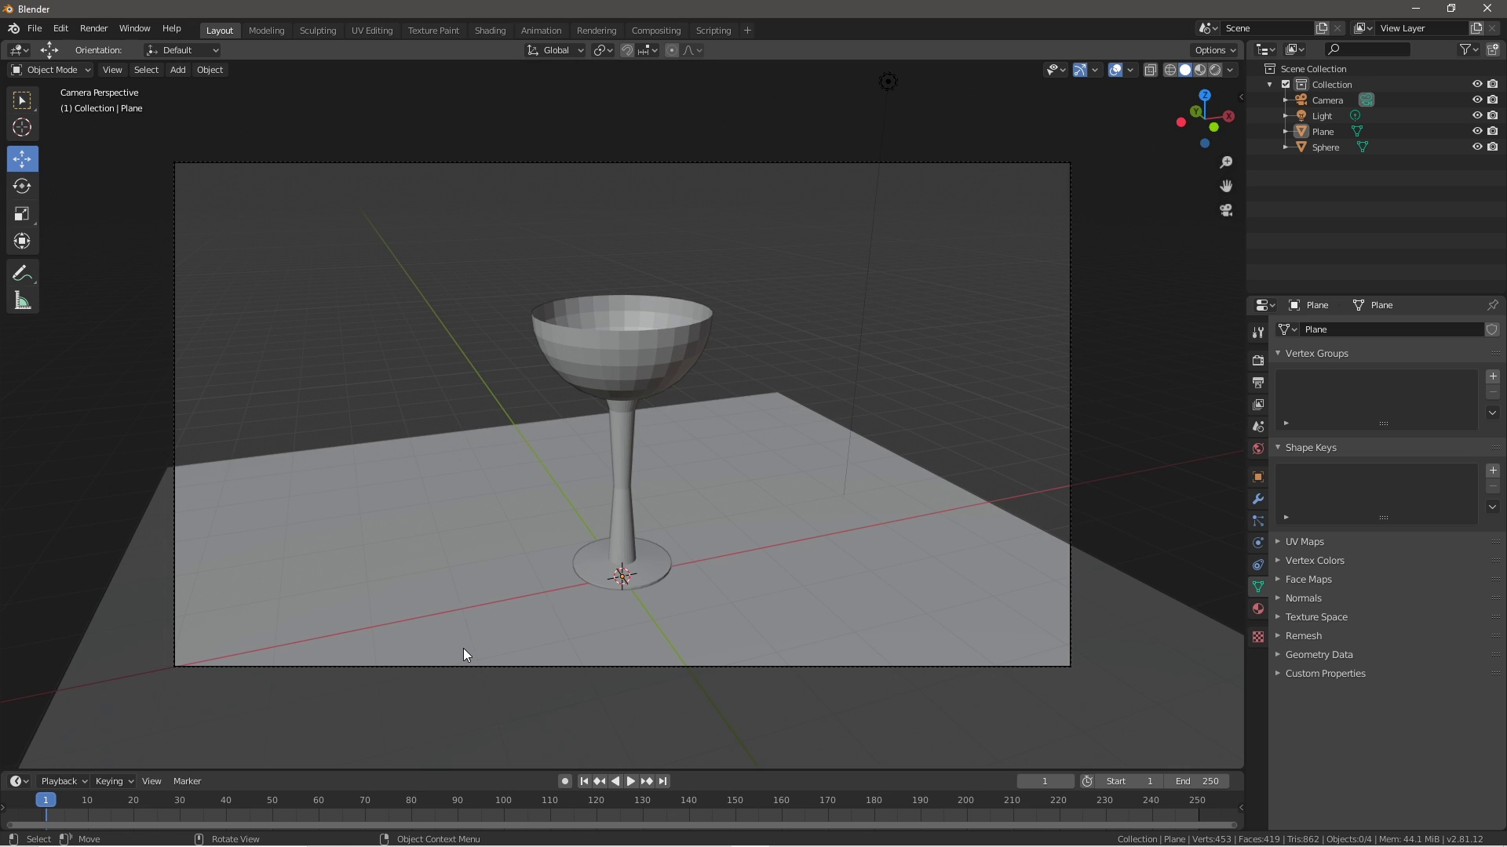
key(z)
click(469, 572)
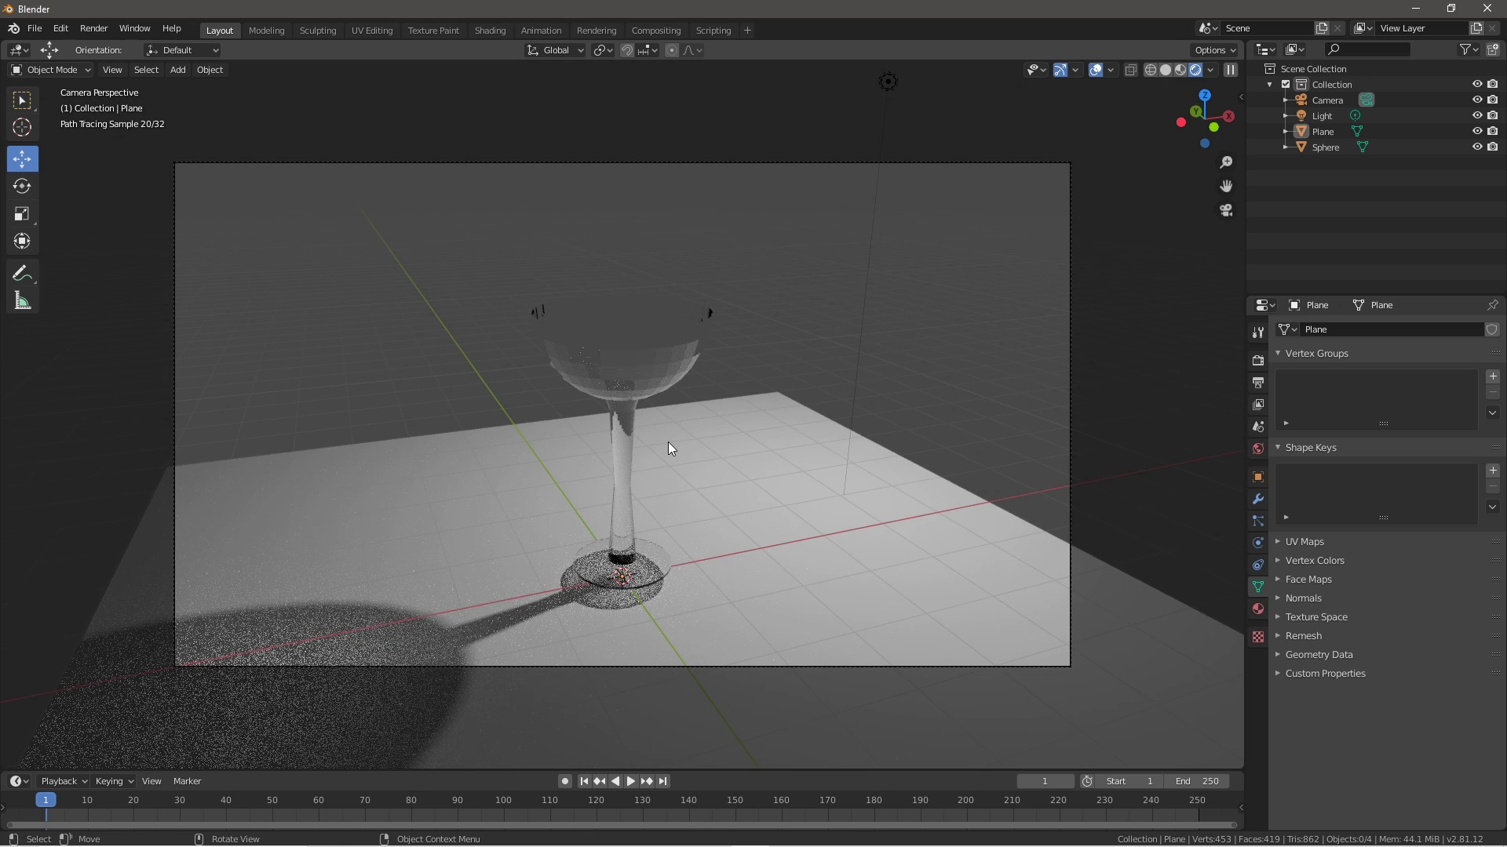
middle_drag(673, 357, 535, 564)
click(672, 369)
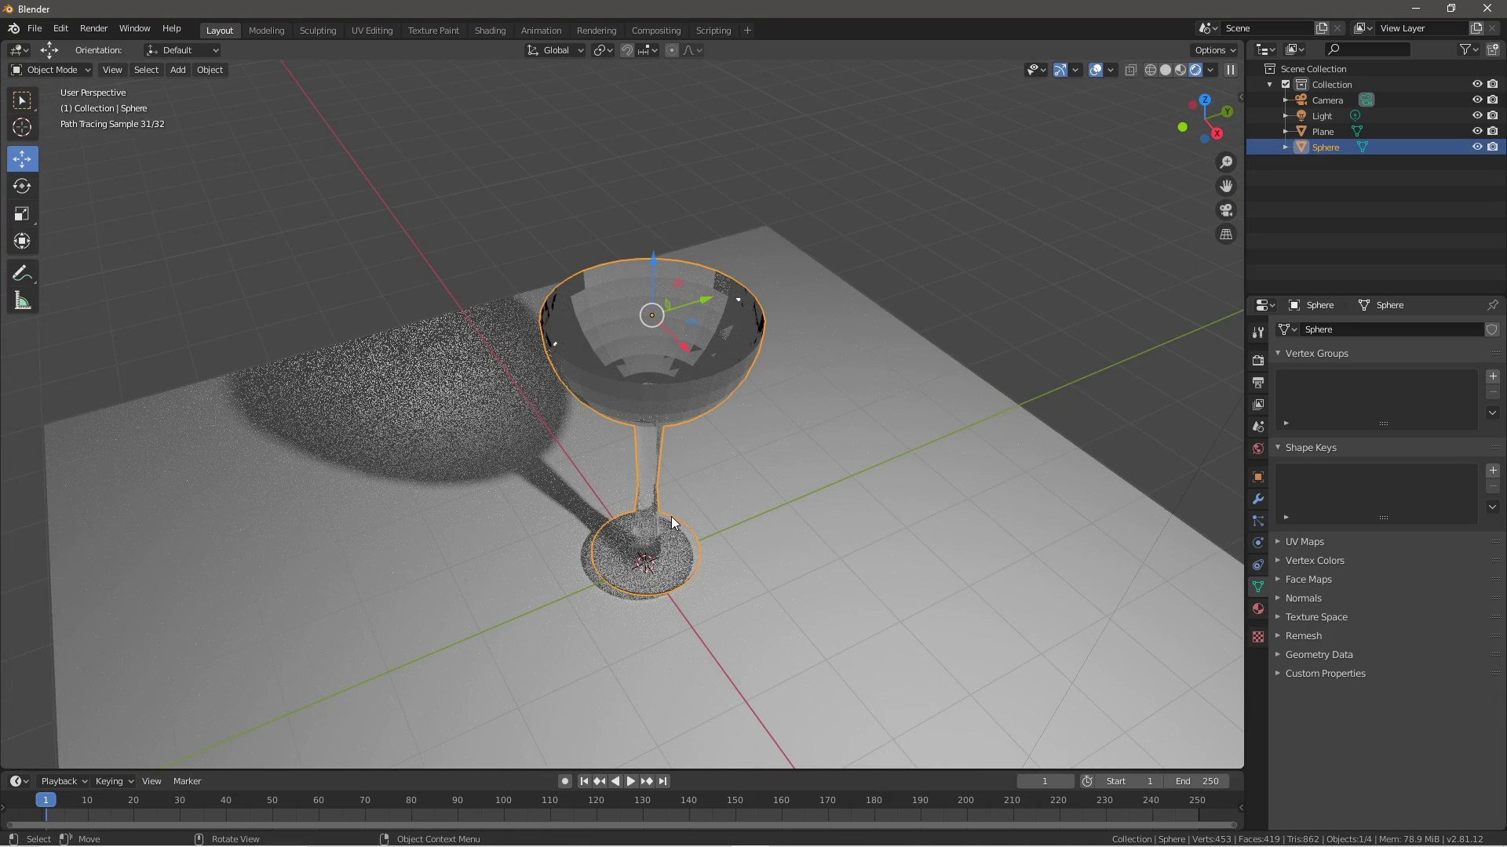
key(Tab)
key(Tab)
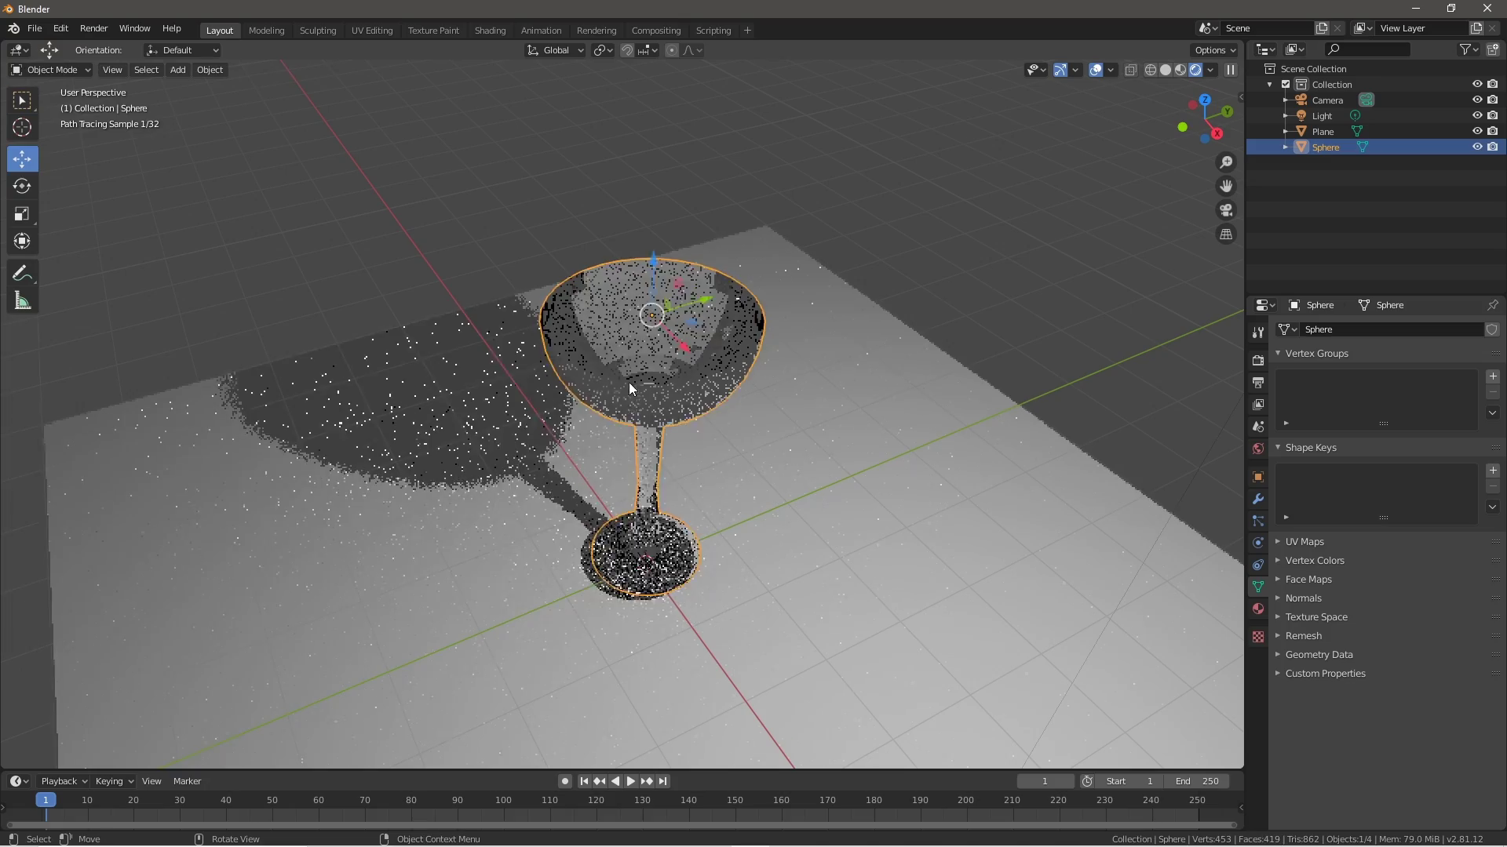
scroll(625, 393, up, 5)
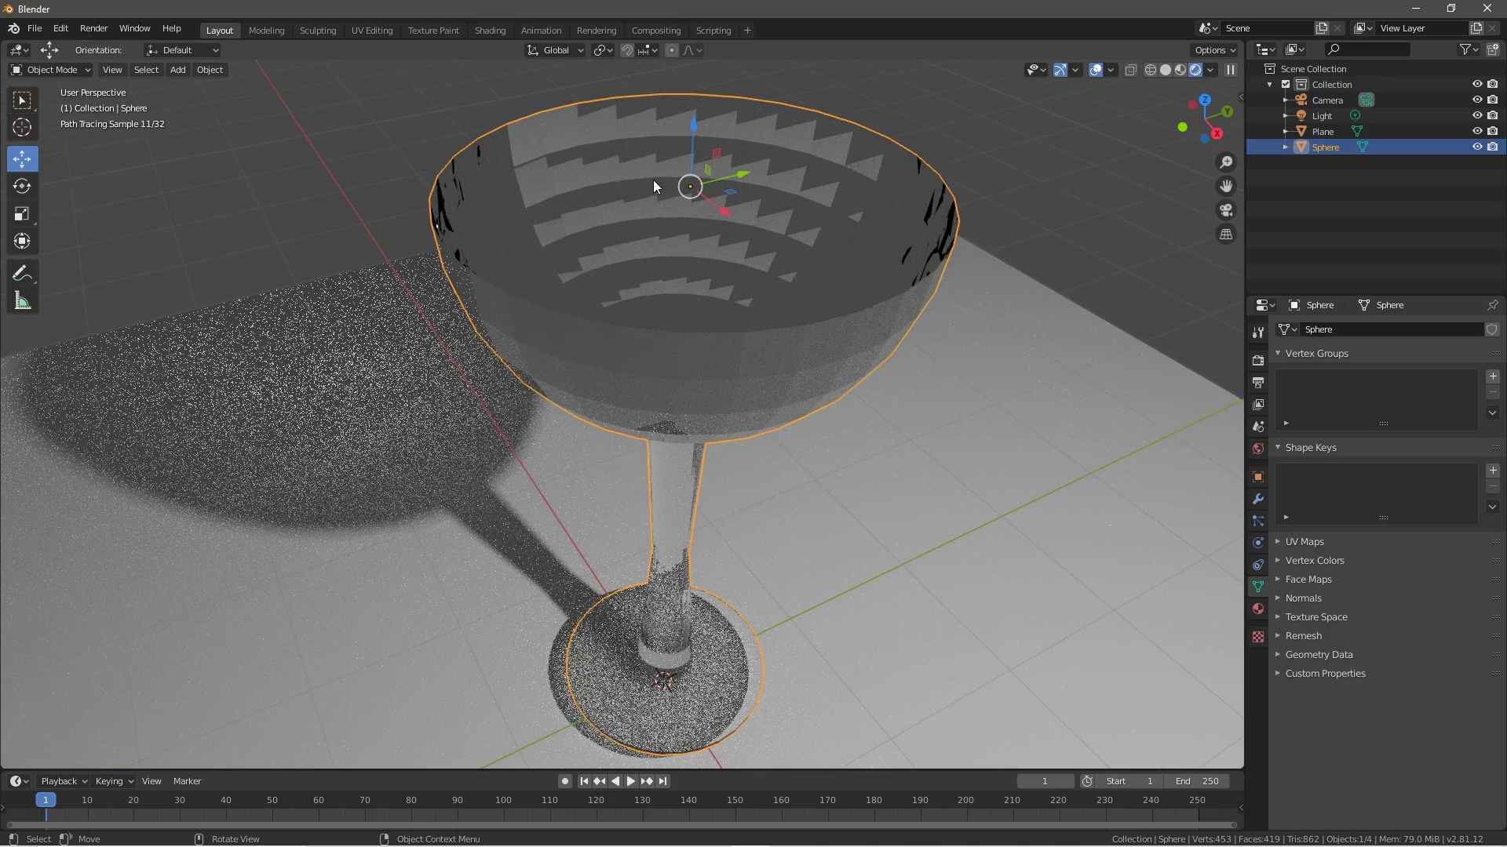
- Return to solid shading and subdivide the entire goblet mesh twice
key(Tab)
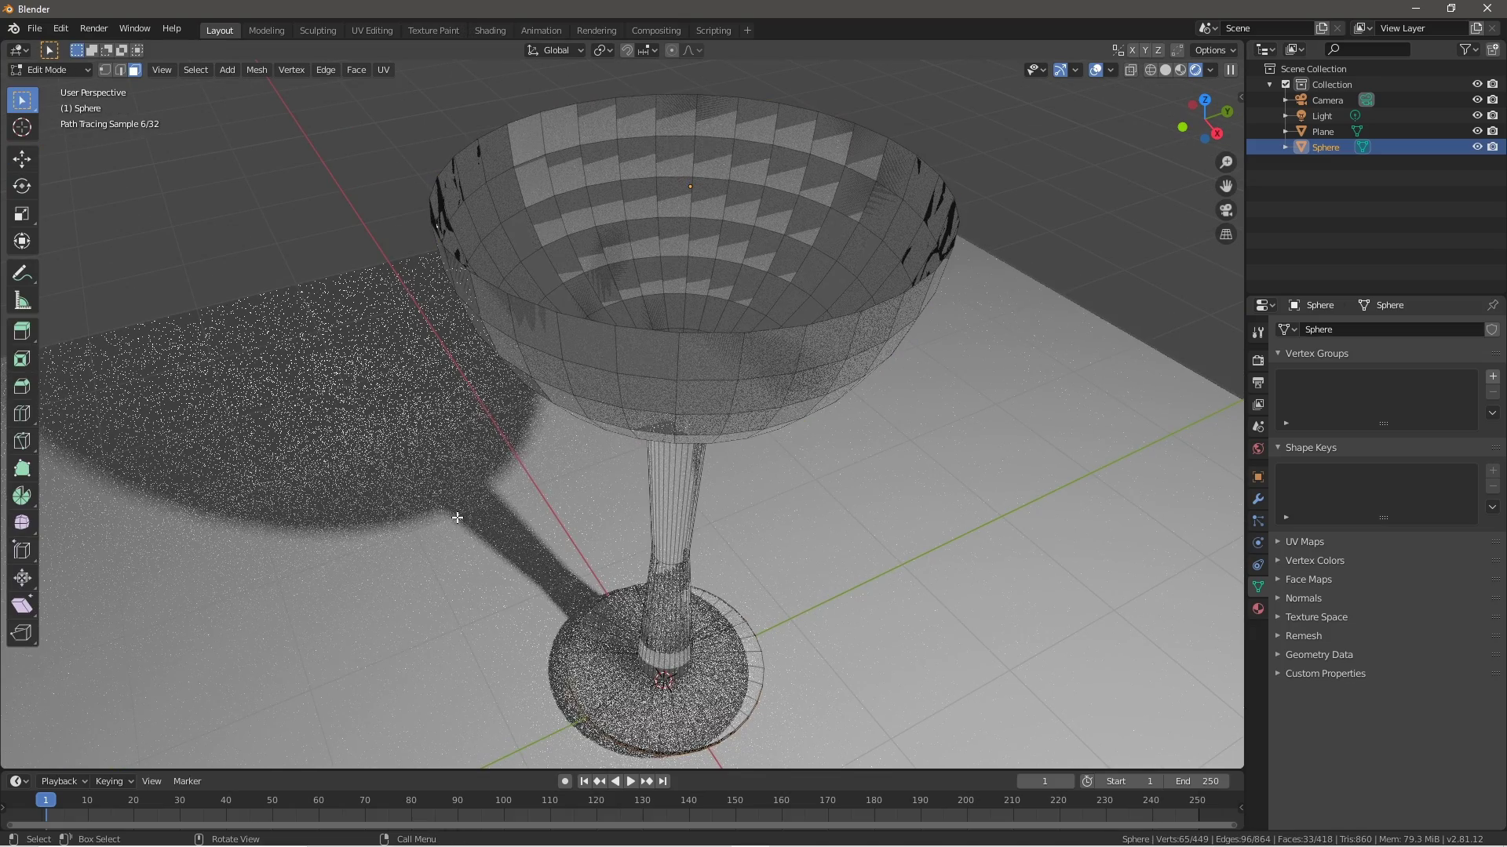
key(z)
click(572, 514)
scroll(522, 538, down, 5)
middle_drag(521, 538, 657, 503)
key(Tab)
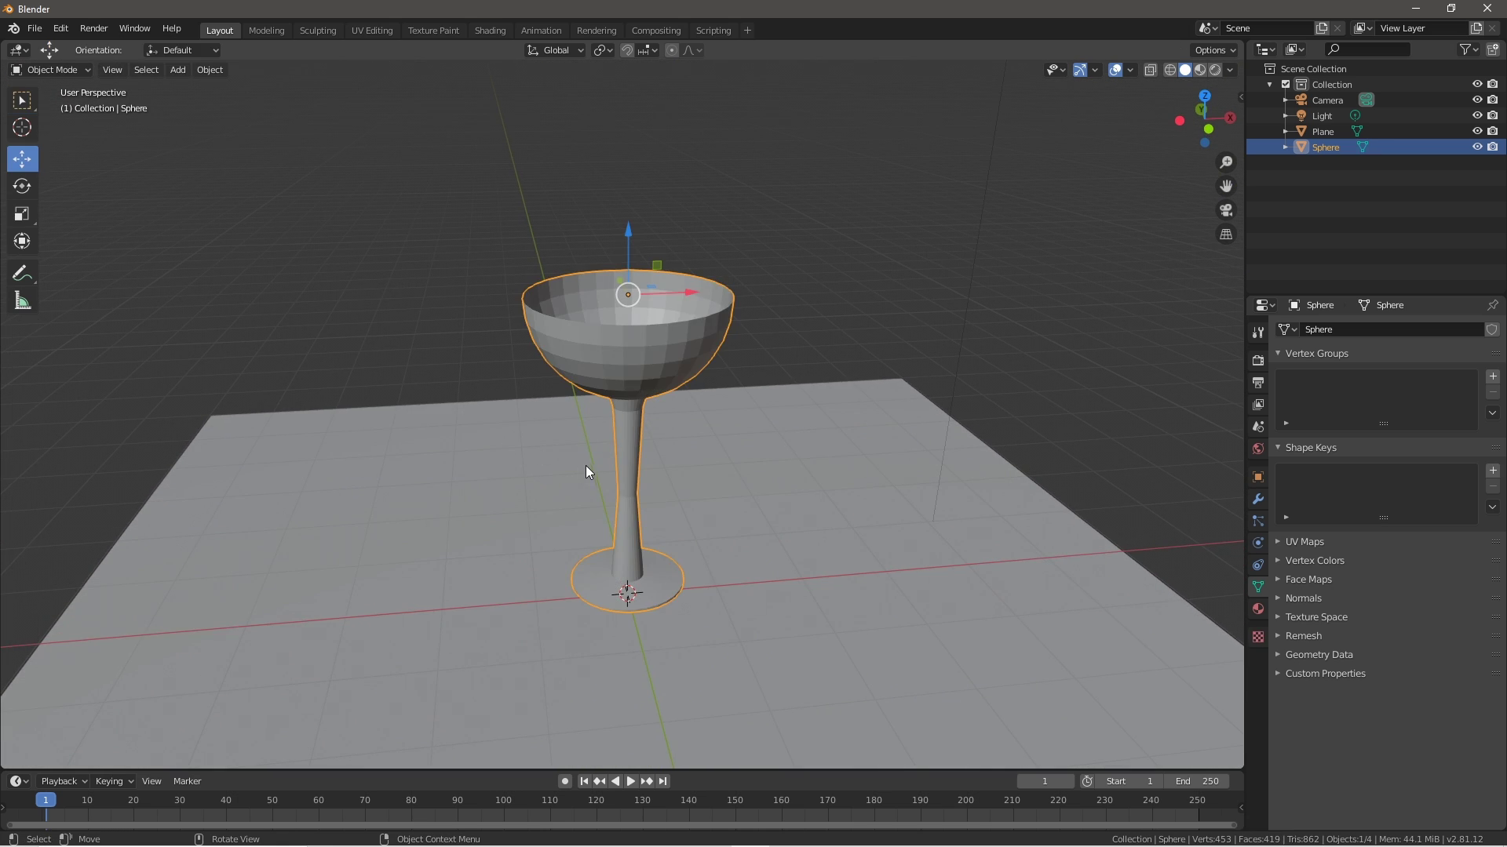
right_click(526, 333)
click(522, 333)
key(Tab)
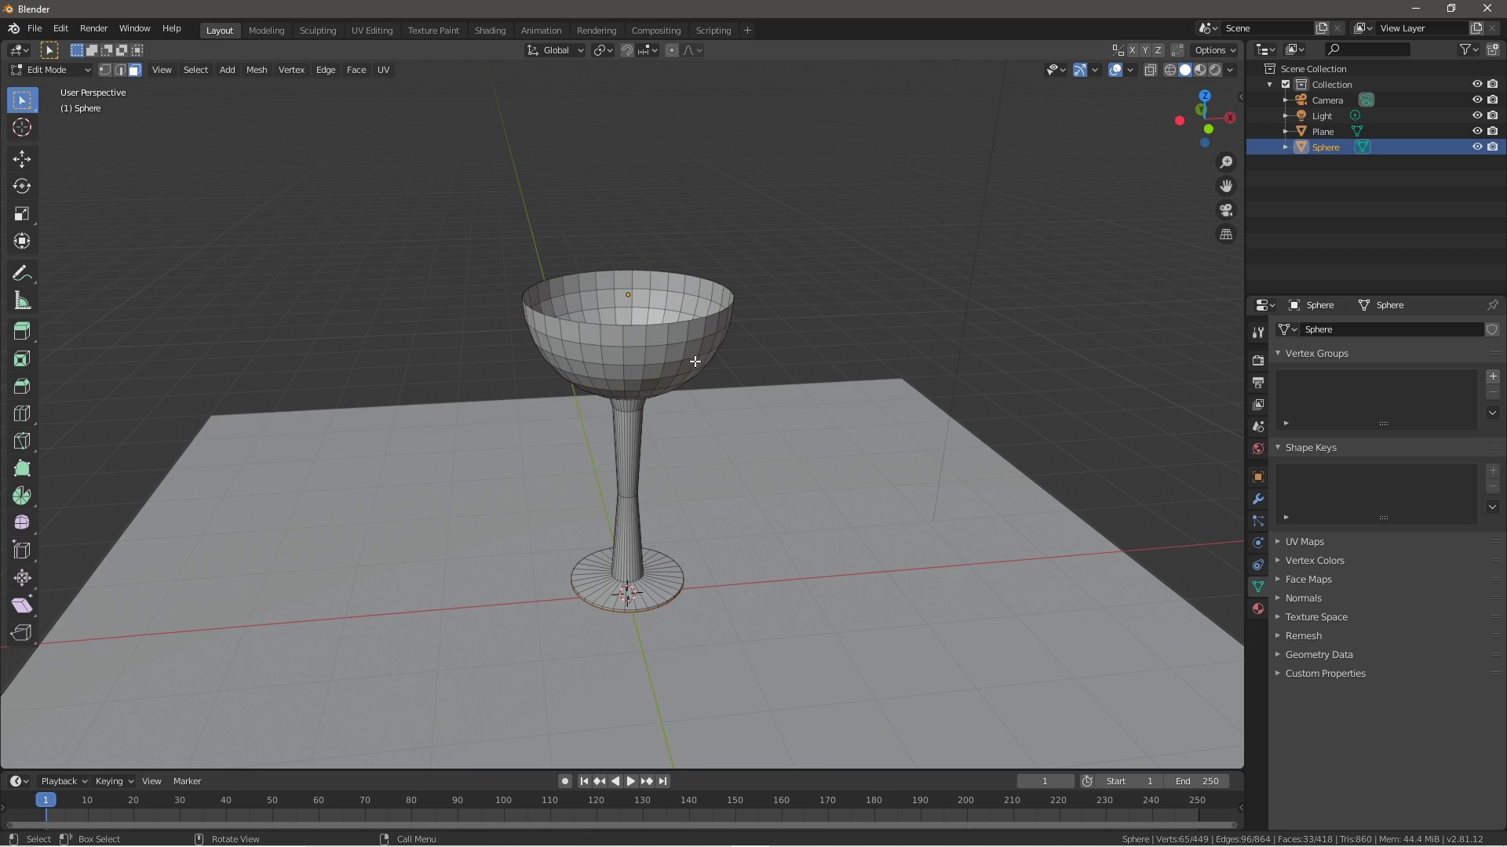
key(a)
right_click(641, 345)
click(642, 345)
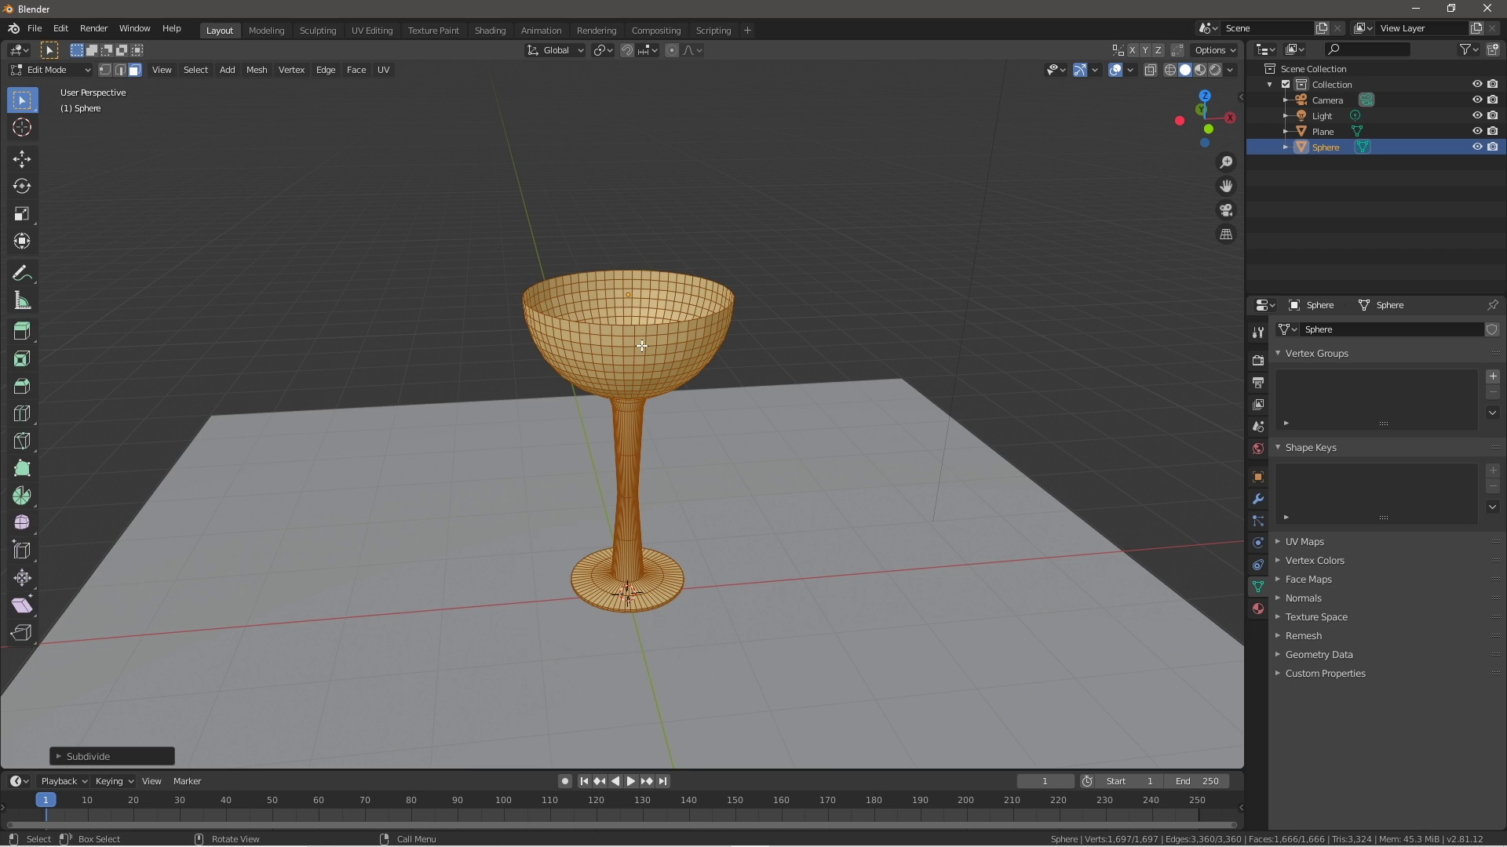
right_click(642, 345)
click(642, 345)
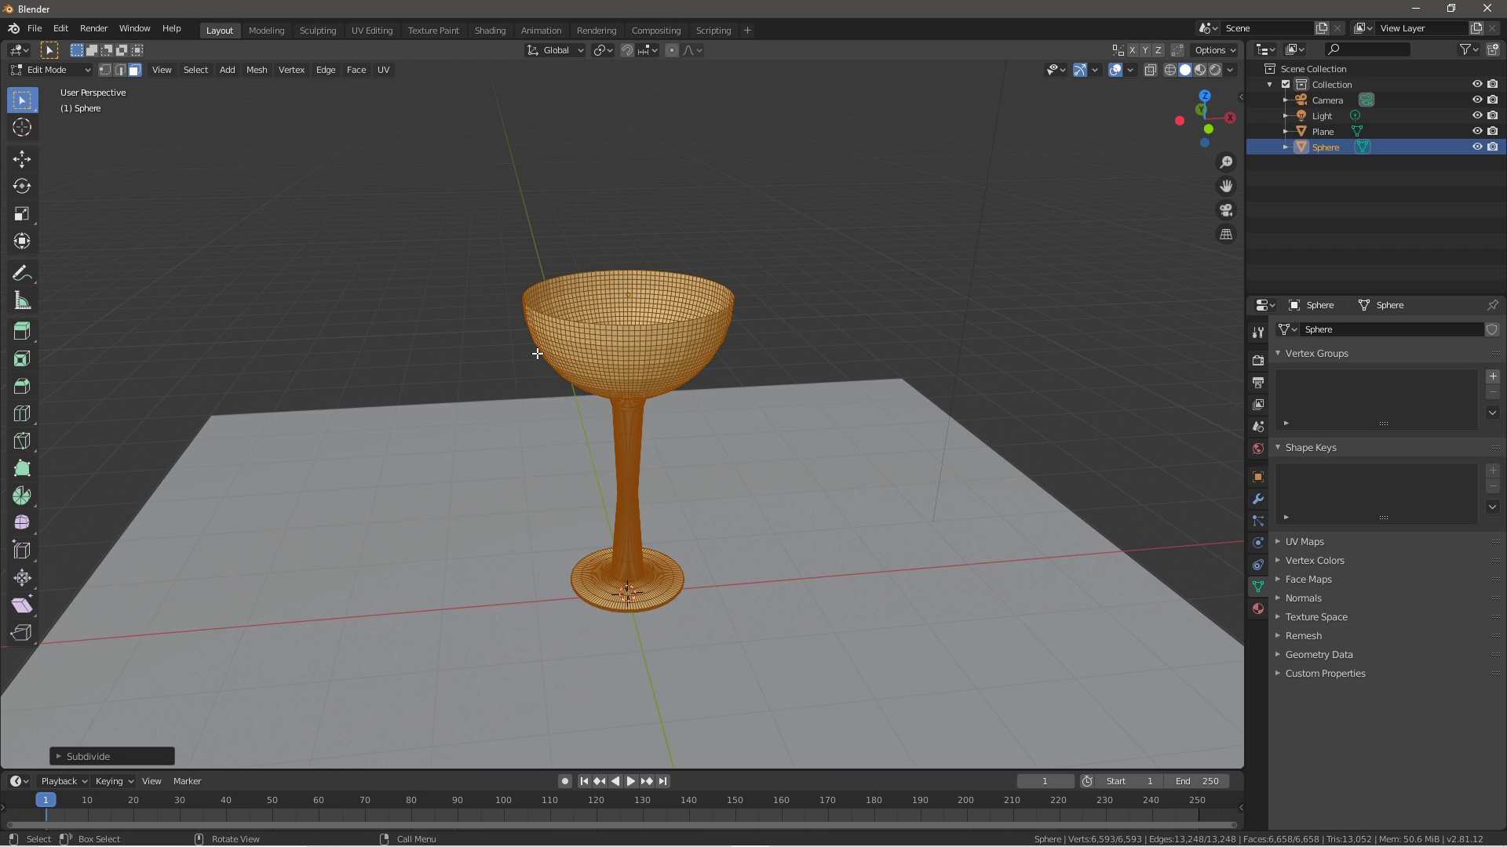
- Check the subdivided goblet in rendered shading from different angles
key(Tab)
middle_drag(607, 388, 550, 474)
key(z)
click(573, 386)
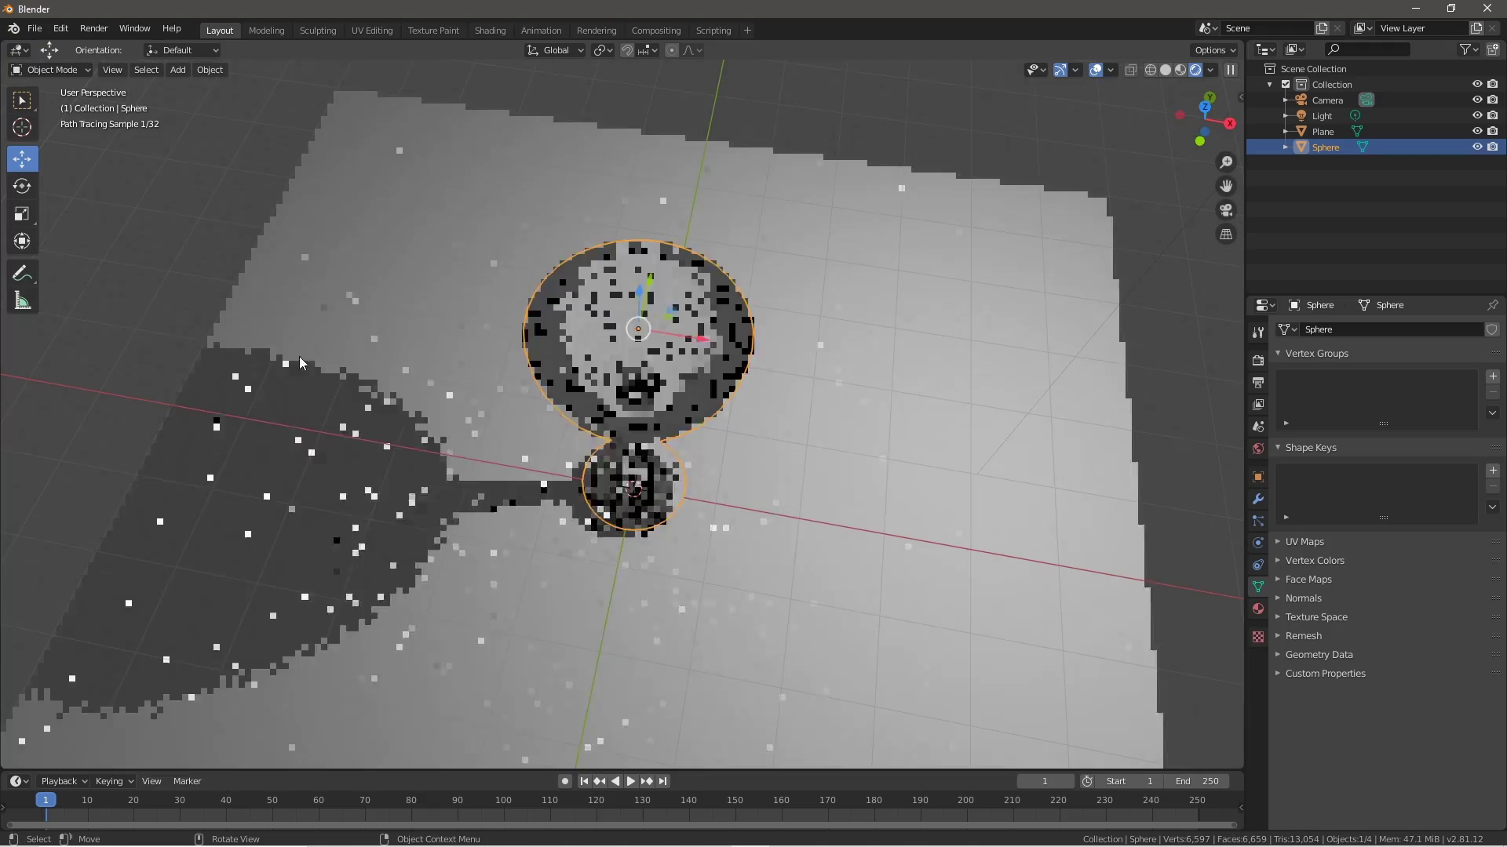
click(124, 310)
middle_drag(467, 431, 507, 394)
- Undo both subdivisions of the goblet mesh and return to Object Mode
key(ctrl+z)
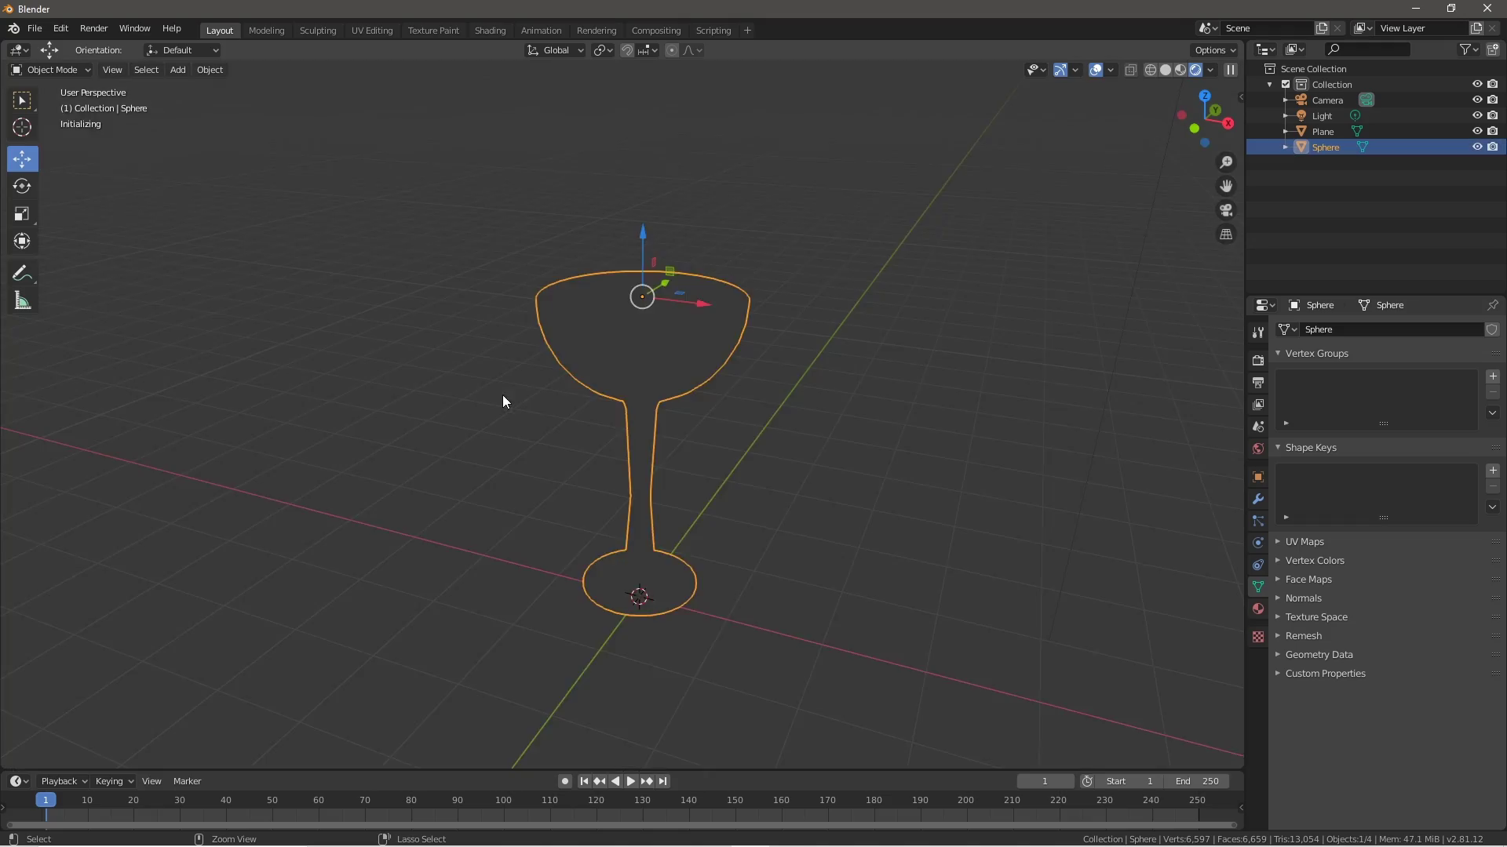
key(Tab)
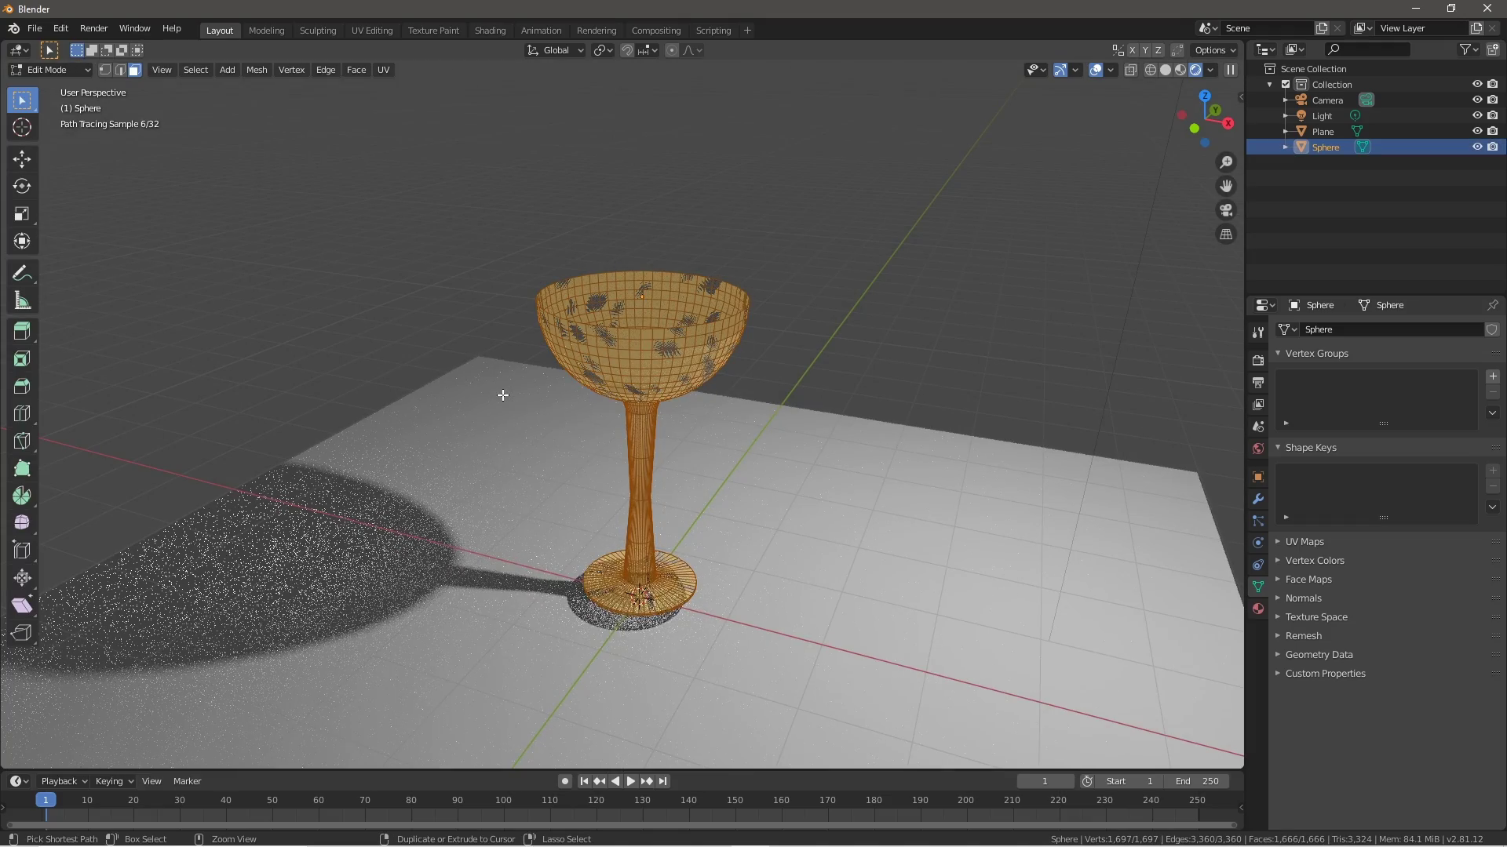
key(Tab)
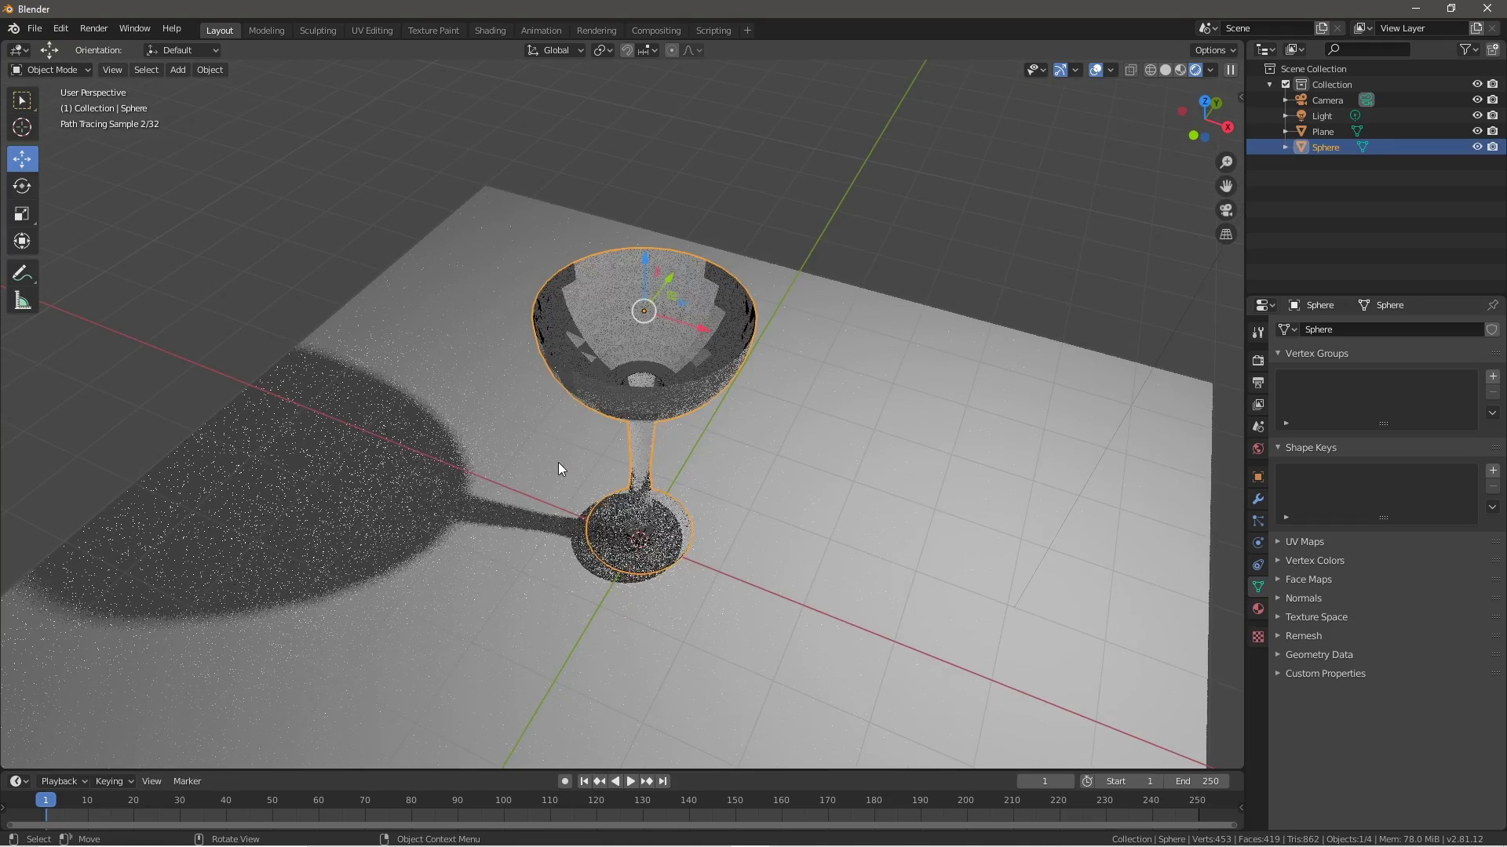
scroll(453, 416, up, 2)
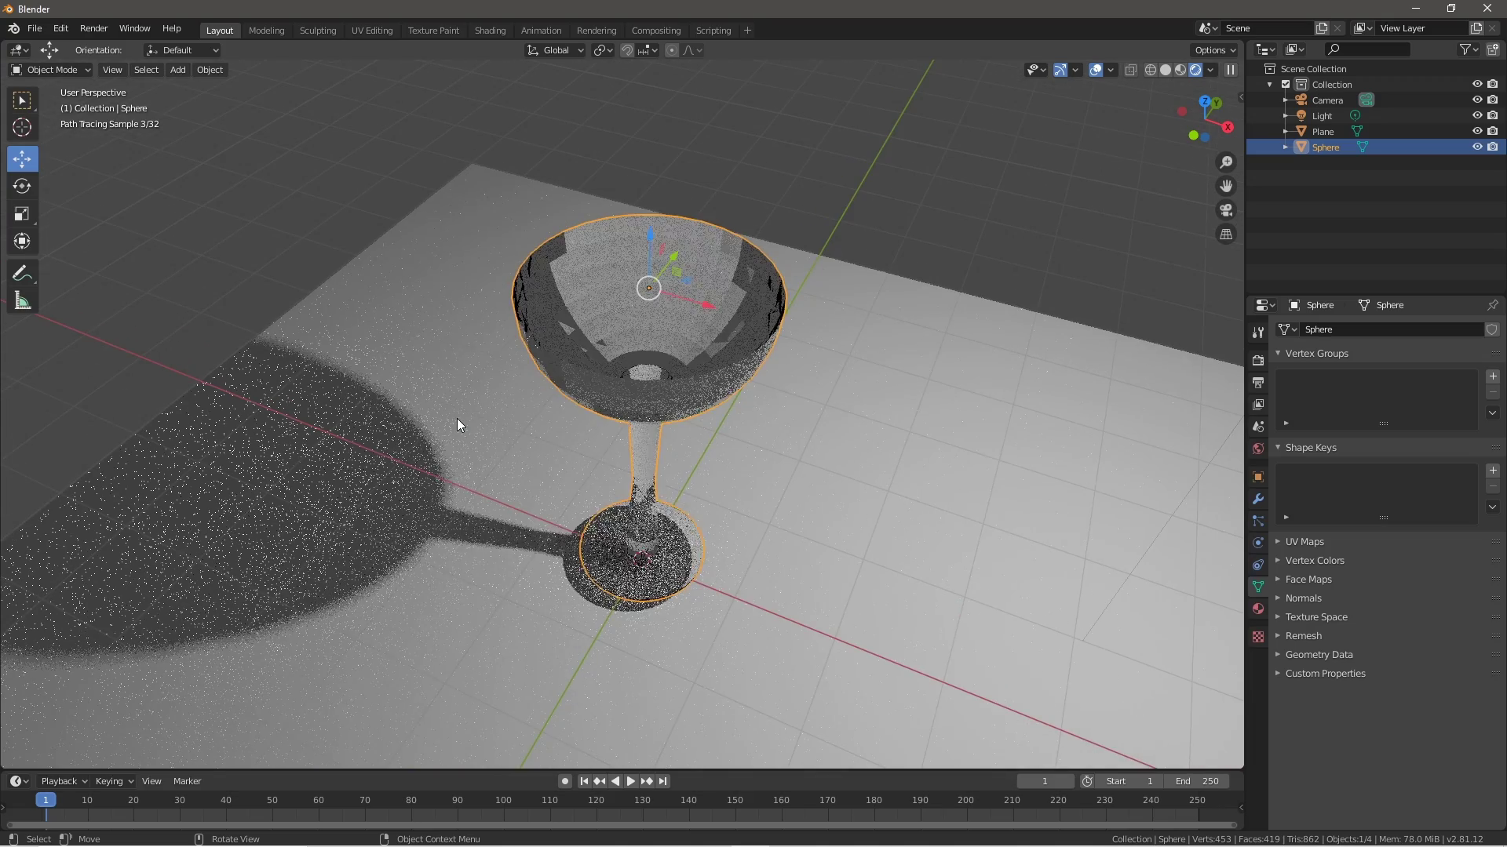
- Return to solid shading, deselect everything and add a cube mesh at the base of the goblet
key(z)
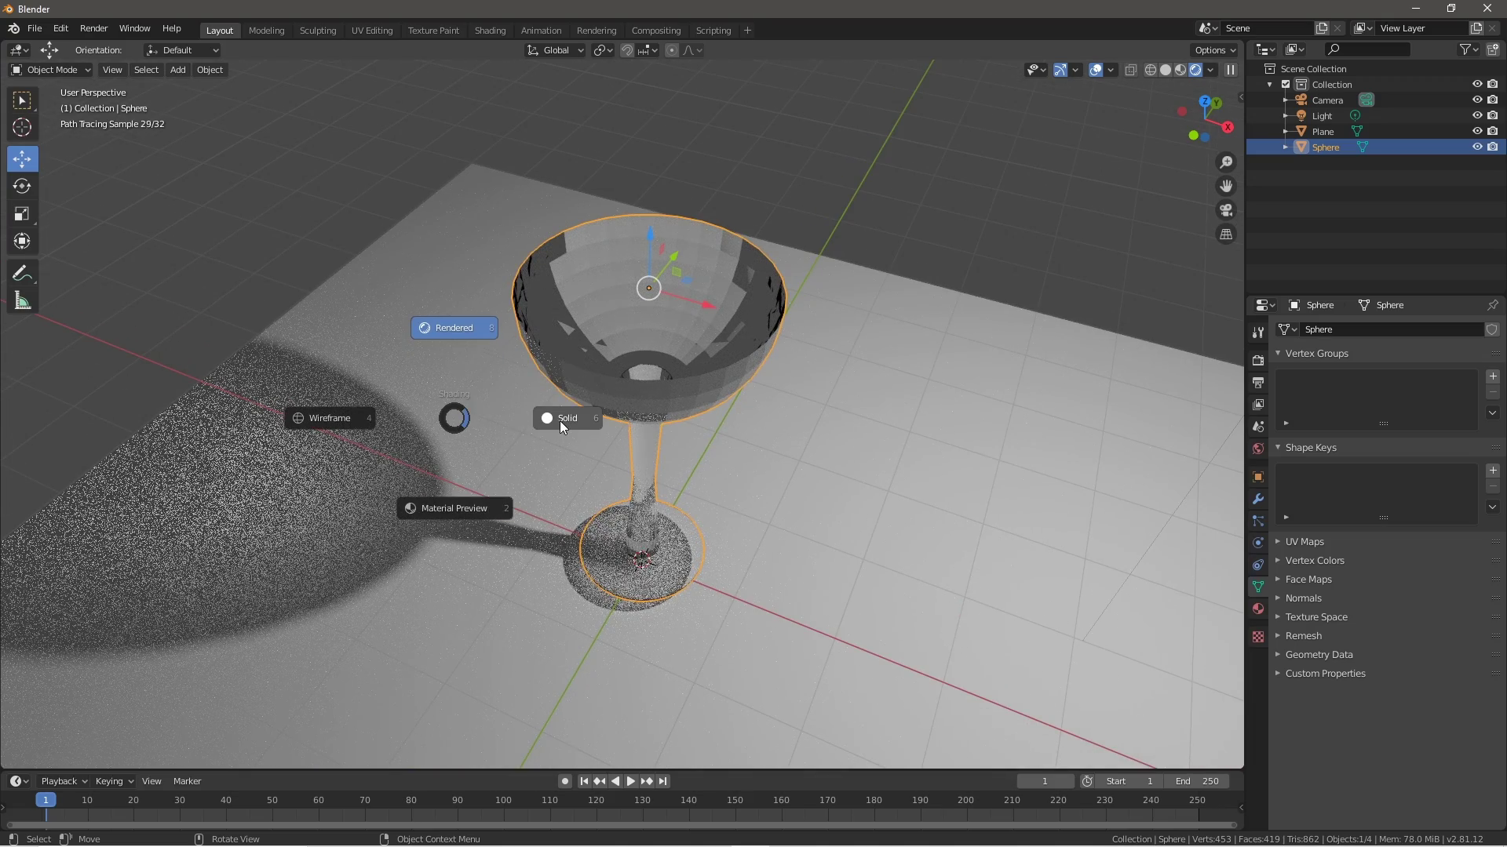
click(559, 421)
mouse_move(523, 341)
middle_down()
mouse_move(412, 292)
mouse_move(529, 292)
mouse_move(510, 244)
middle_up()
scroll(532, 282, down, 4)
drag(641, 303, 640, 308)
middle_drag(640, 307, 589, 609)
key(alt+a)
key(shift+a)
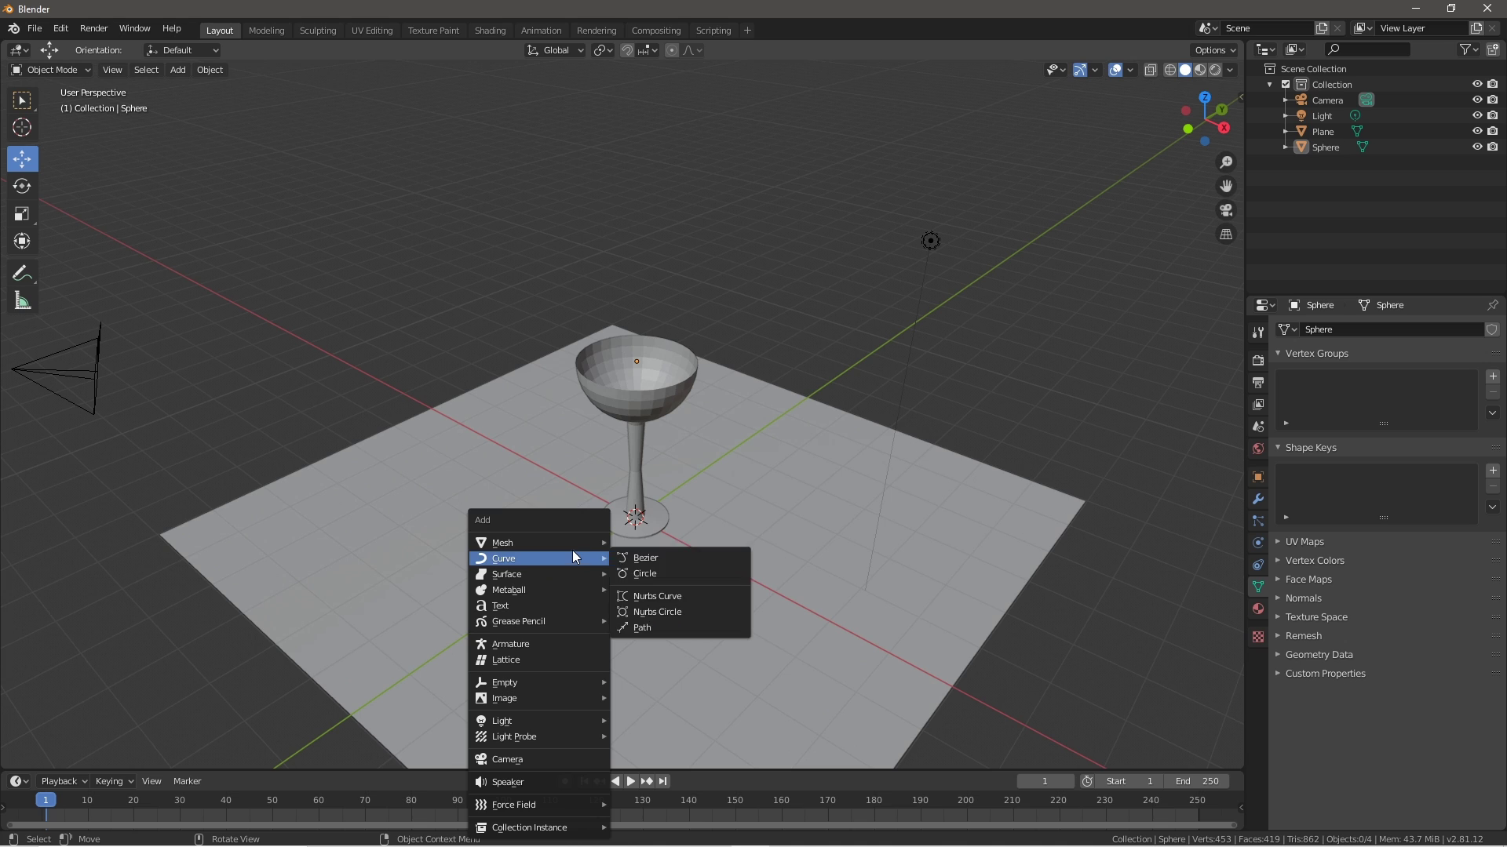
mouse_move(566, 541)
click(680, 555)
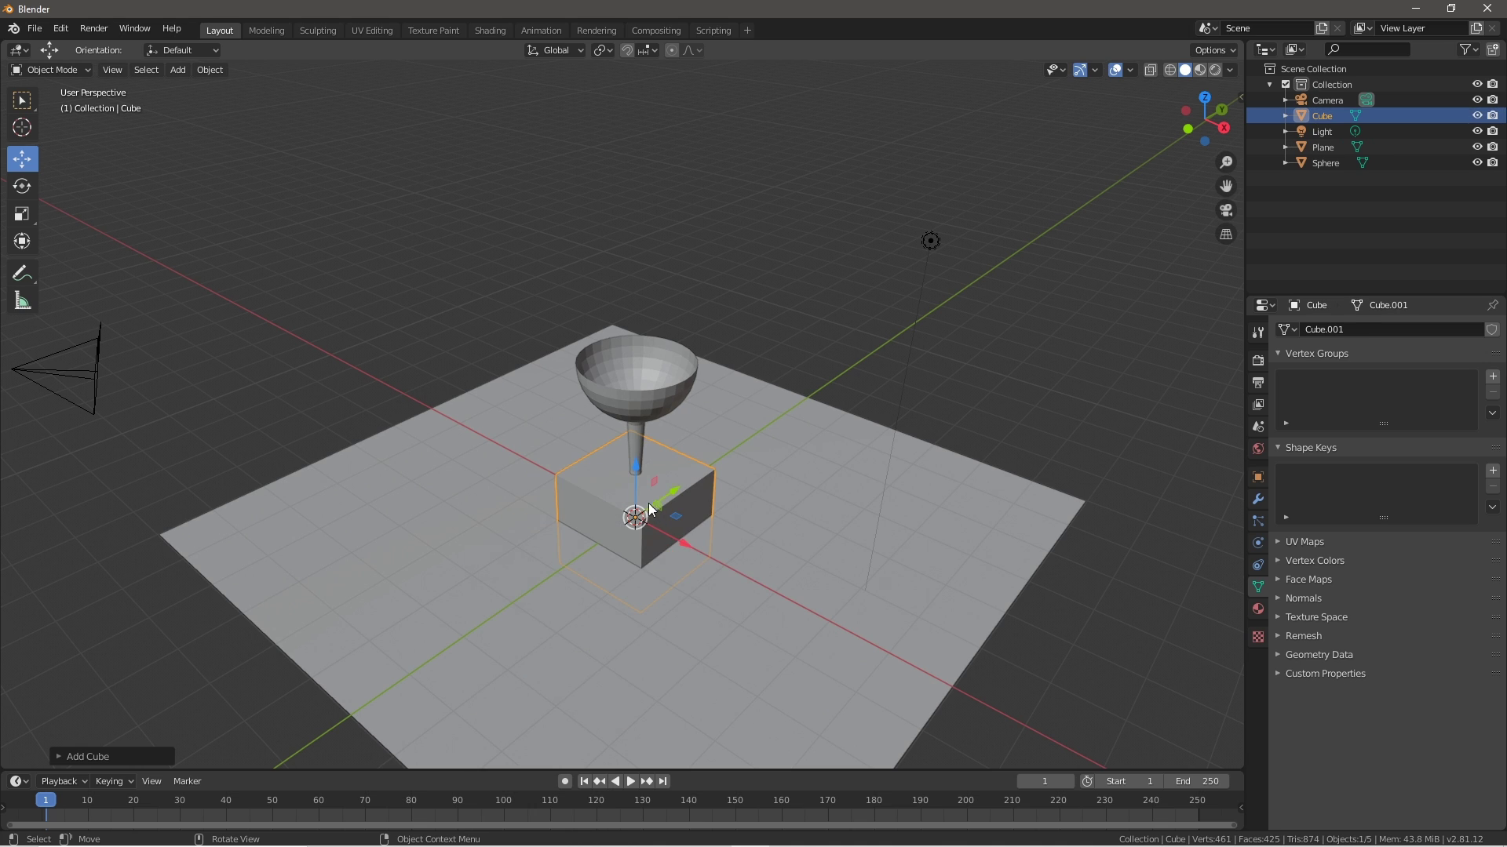
- Scale the cube down to about half its size and raise it vertically well above the goblet's bowl
key(s)
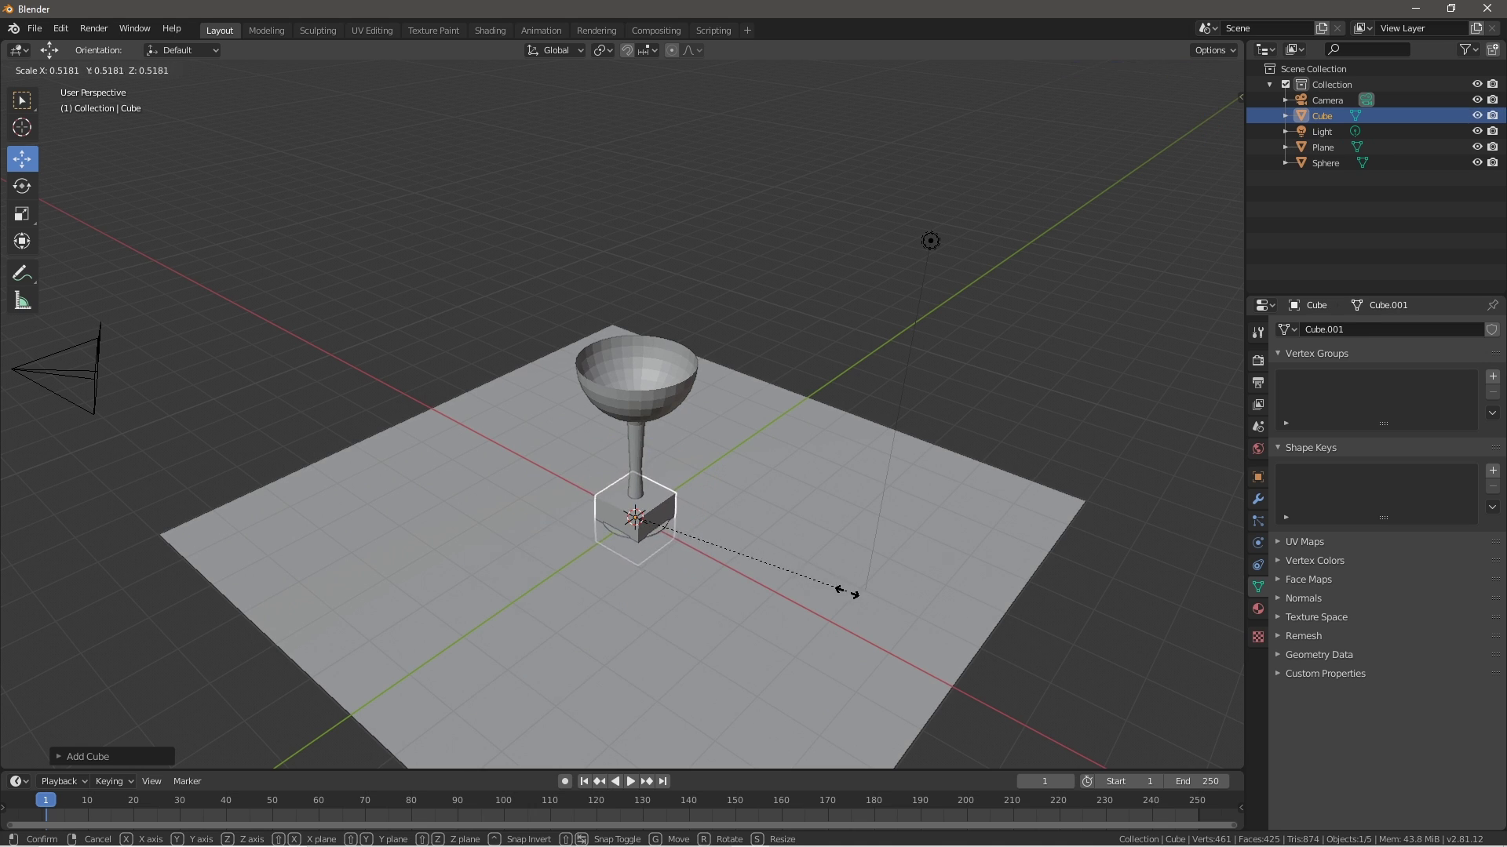
click(812, 592)
drag(642, 482, 605, 97)
middle_drag(605, 96, 565, 377)
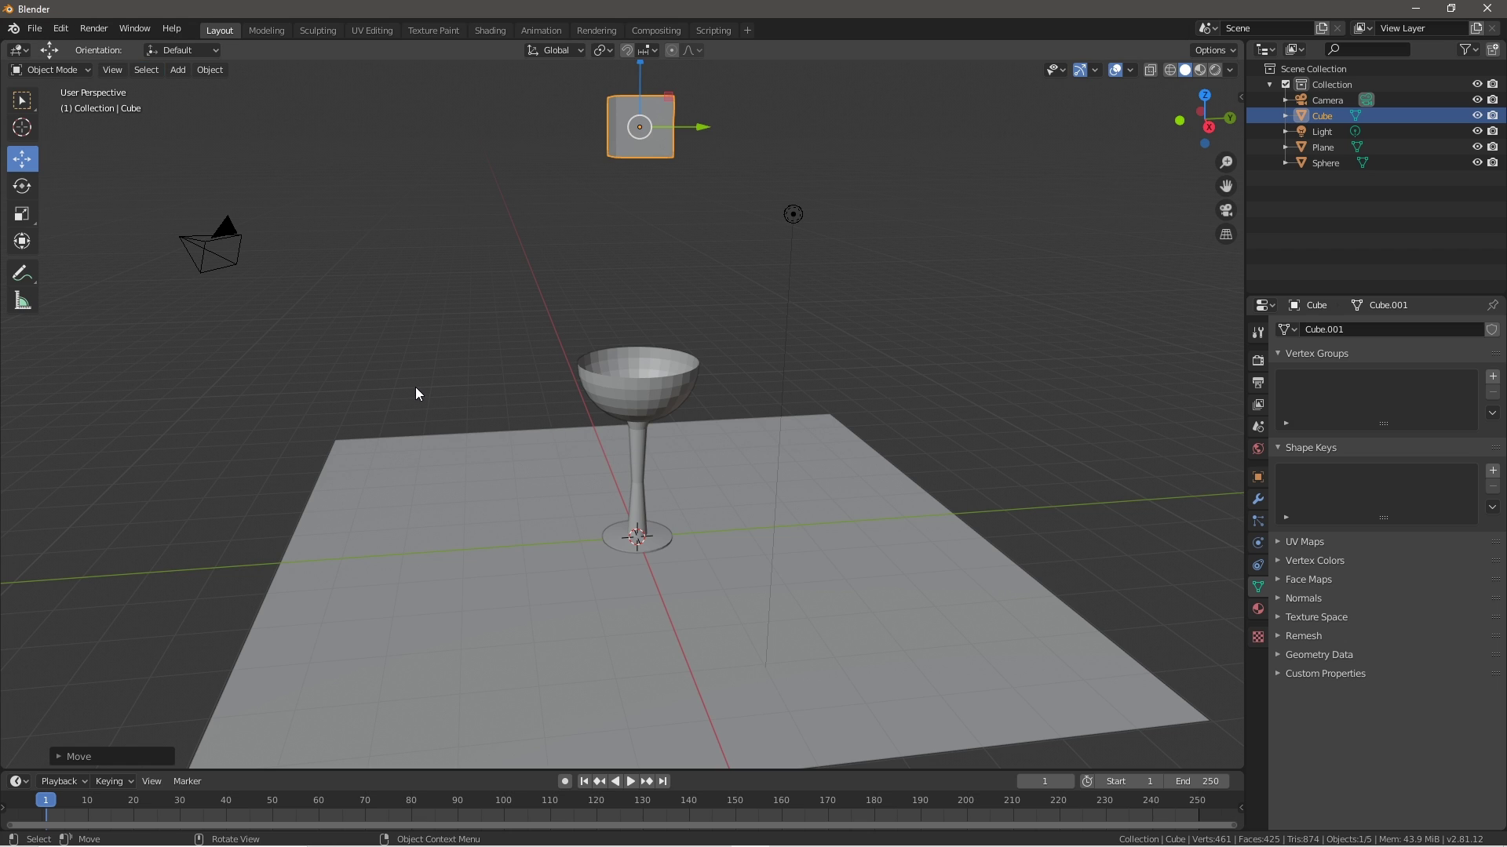
- Find the Quick Fluid operator and apply it to the cube above the goblet
key(F3)
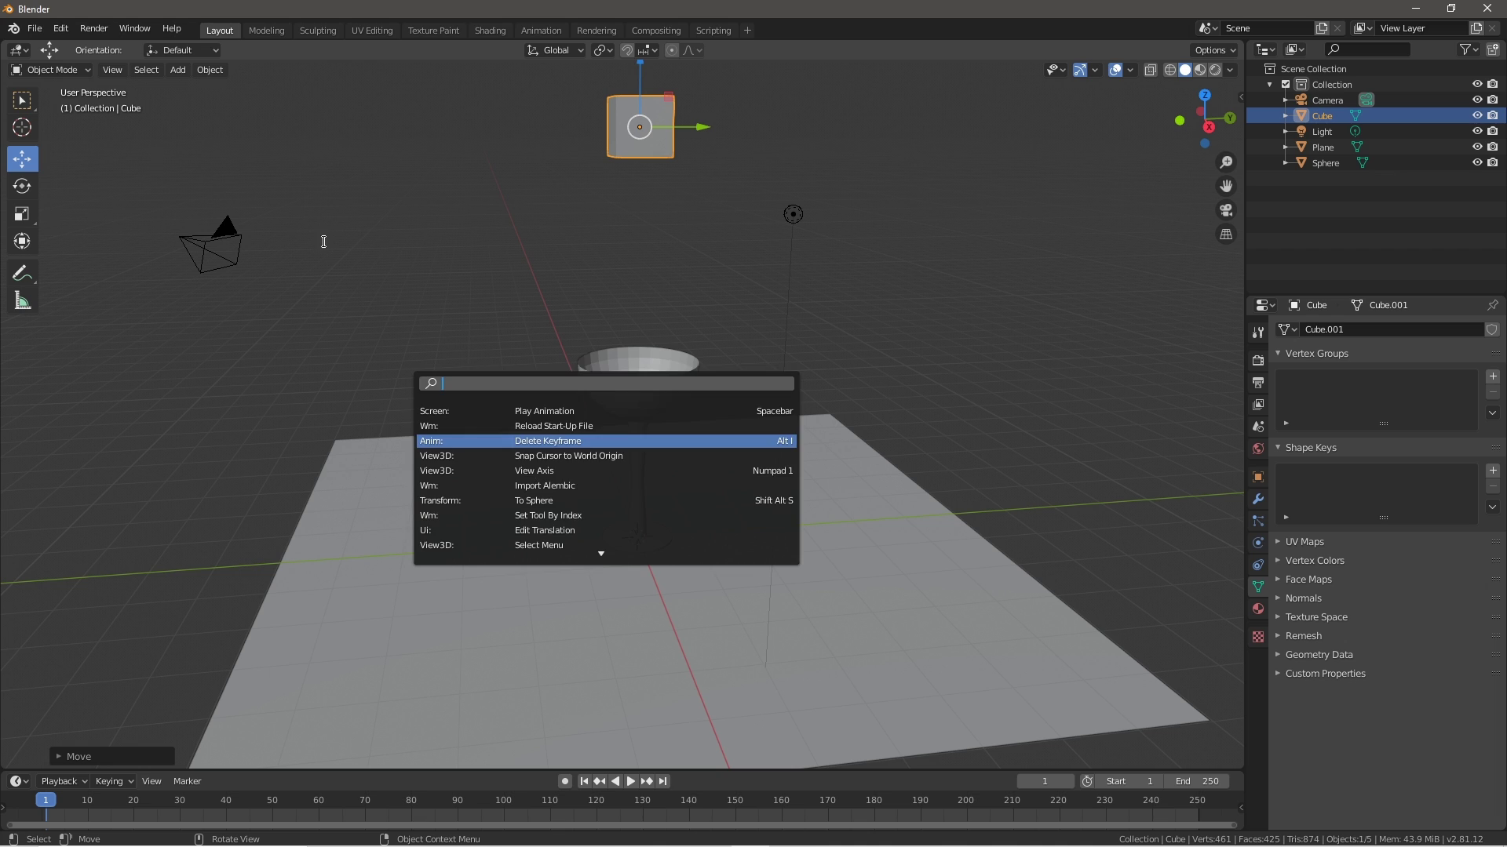
click(60, 28)
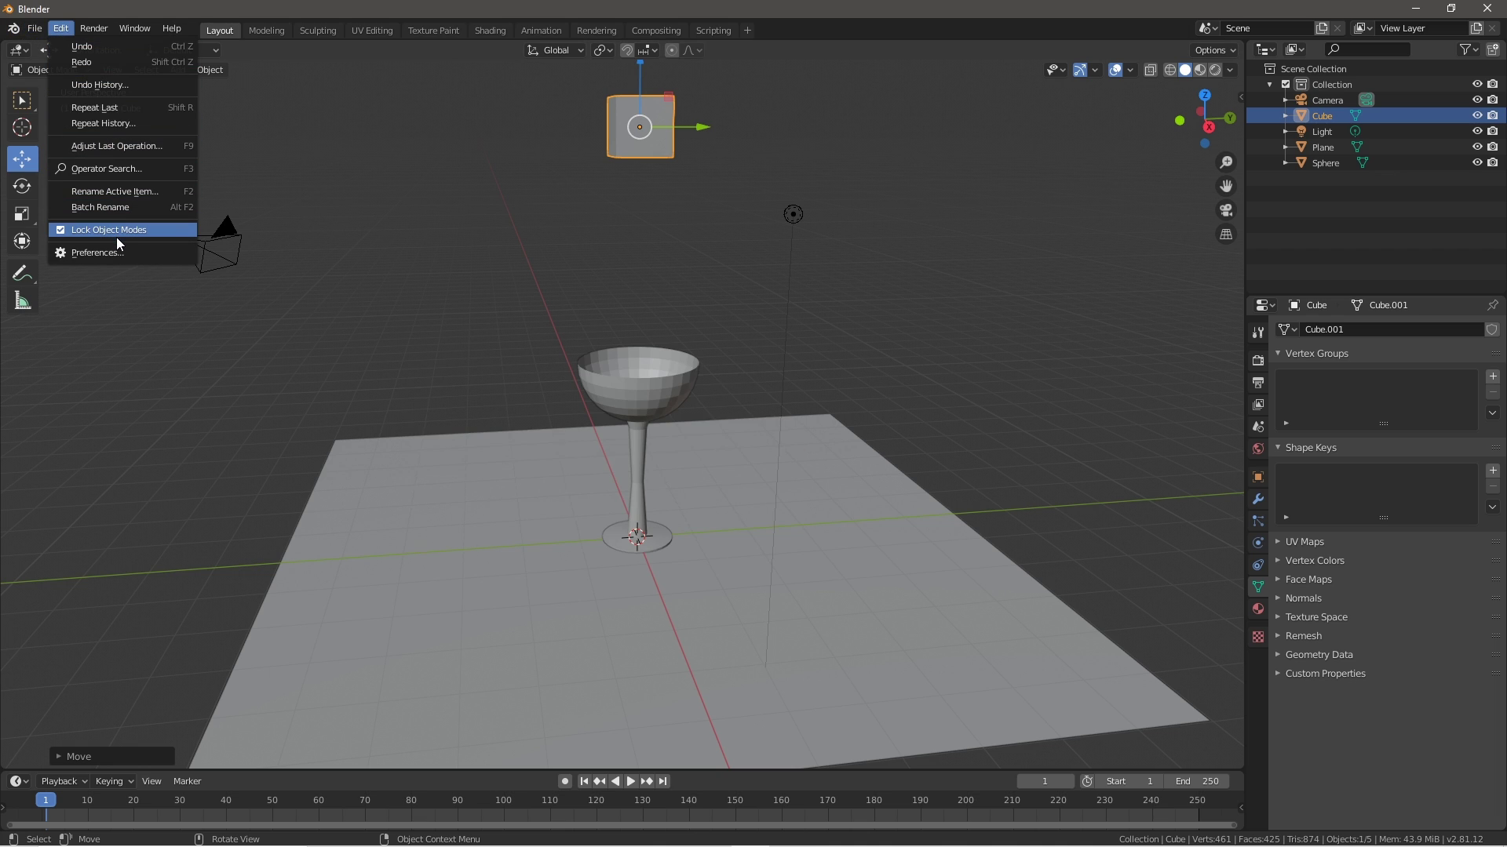
click(114, 169)
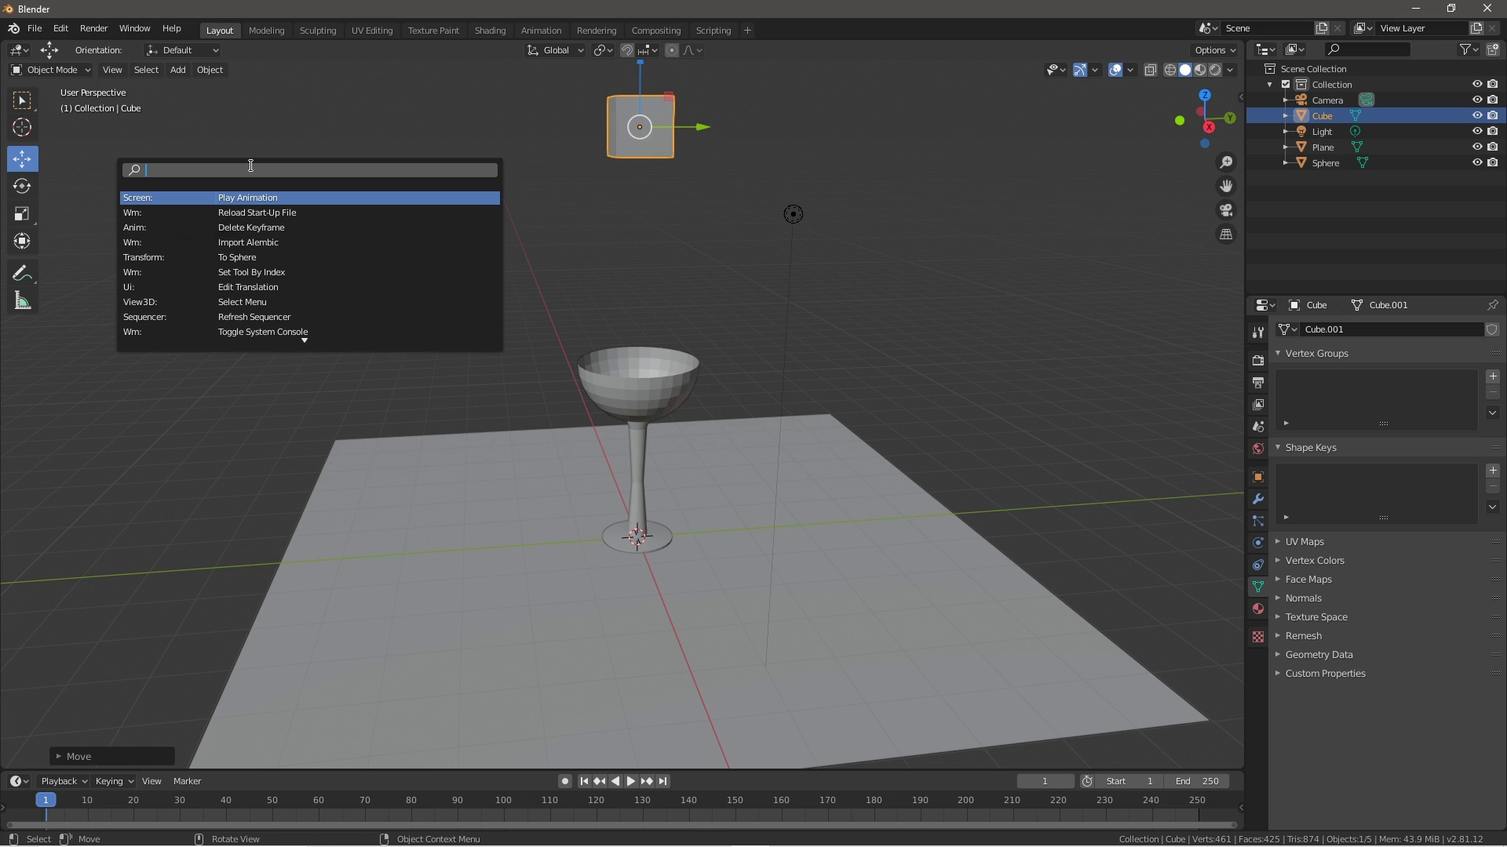
text(quick)
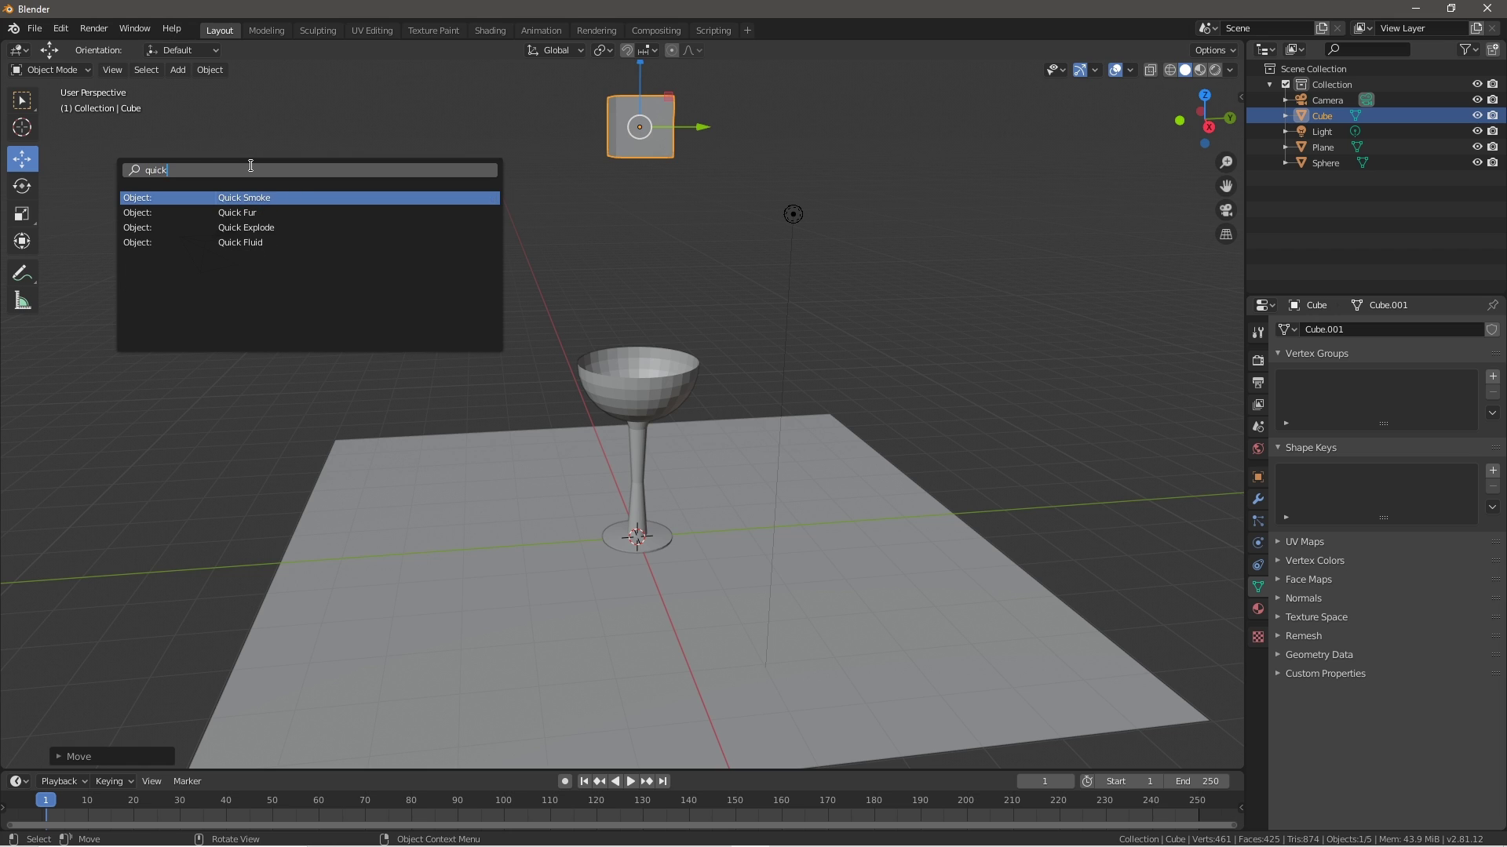
click(267, 240)
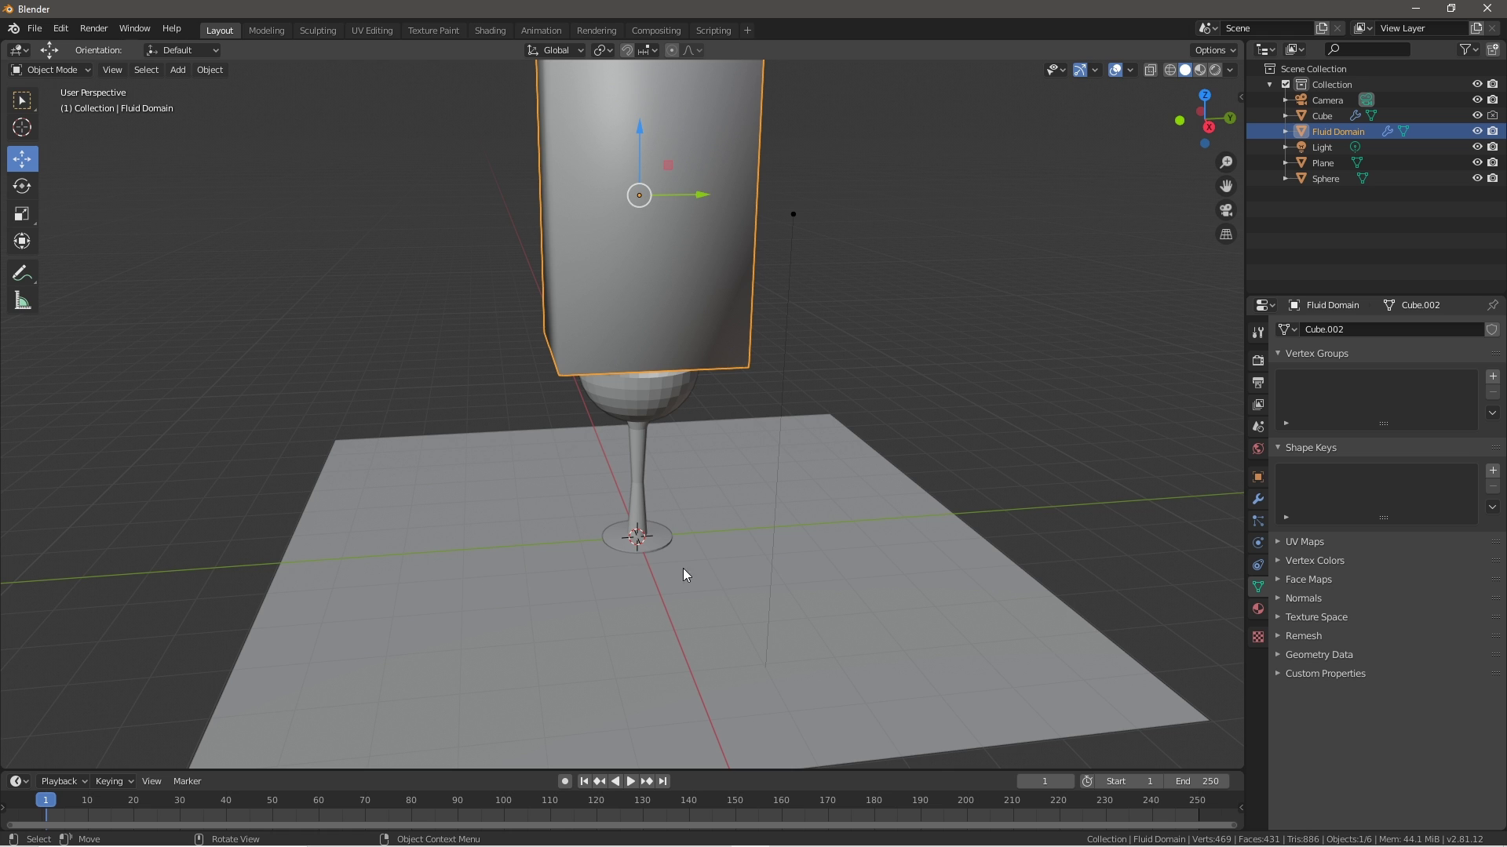
- Examine the physics and bake settings of the fluid domain
middle_drag(595, 379, 662, 386)
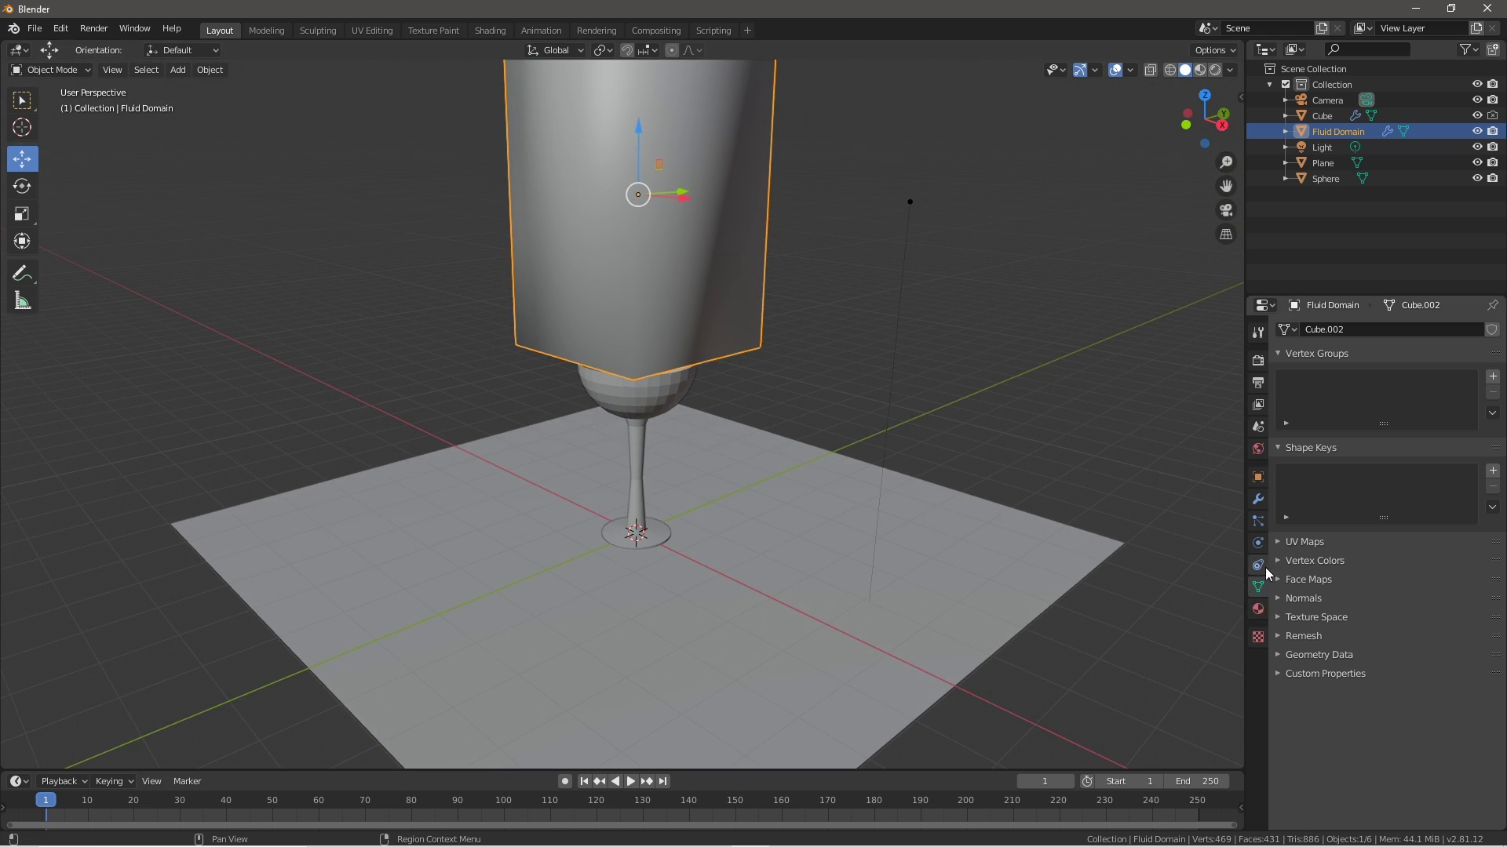
click(1258, 543)
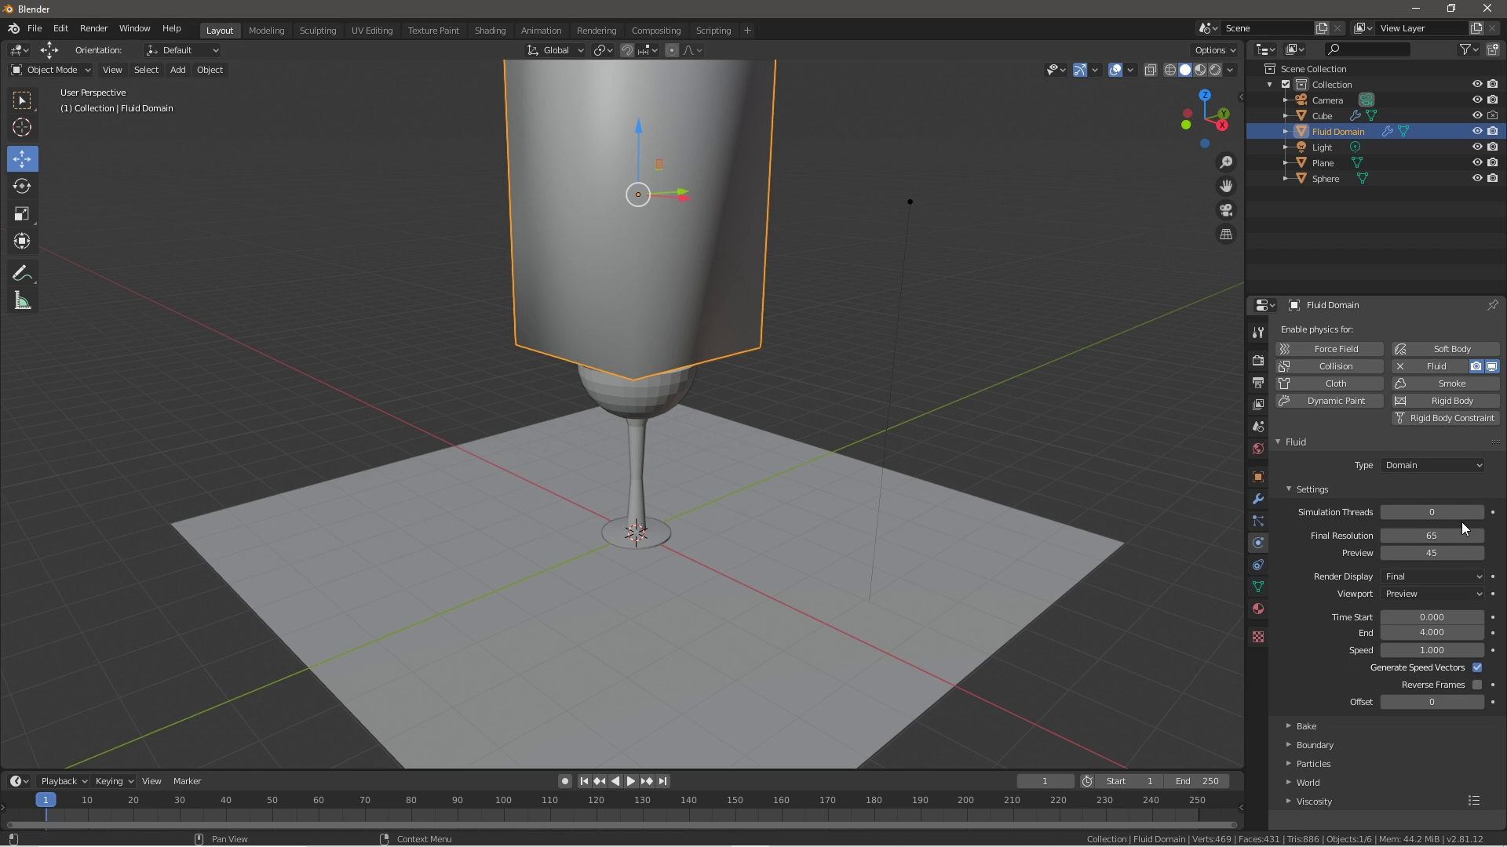
click(1334, 728)
scroll(1350, 738, down, 2)
click(1302, 678)
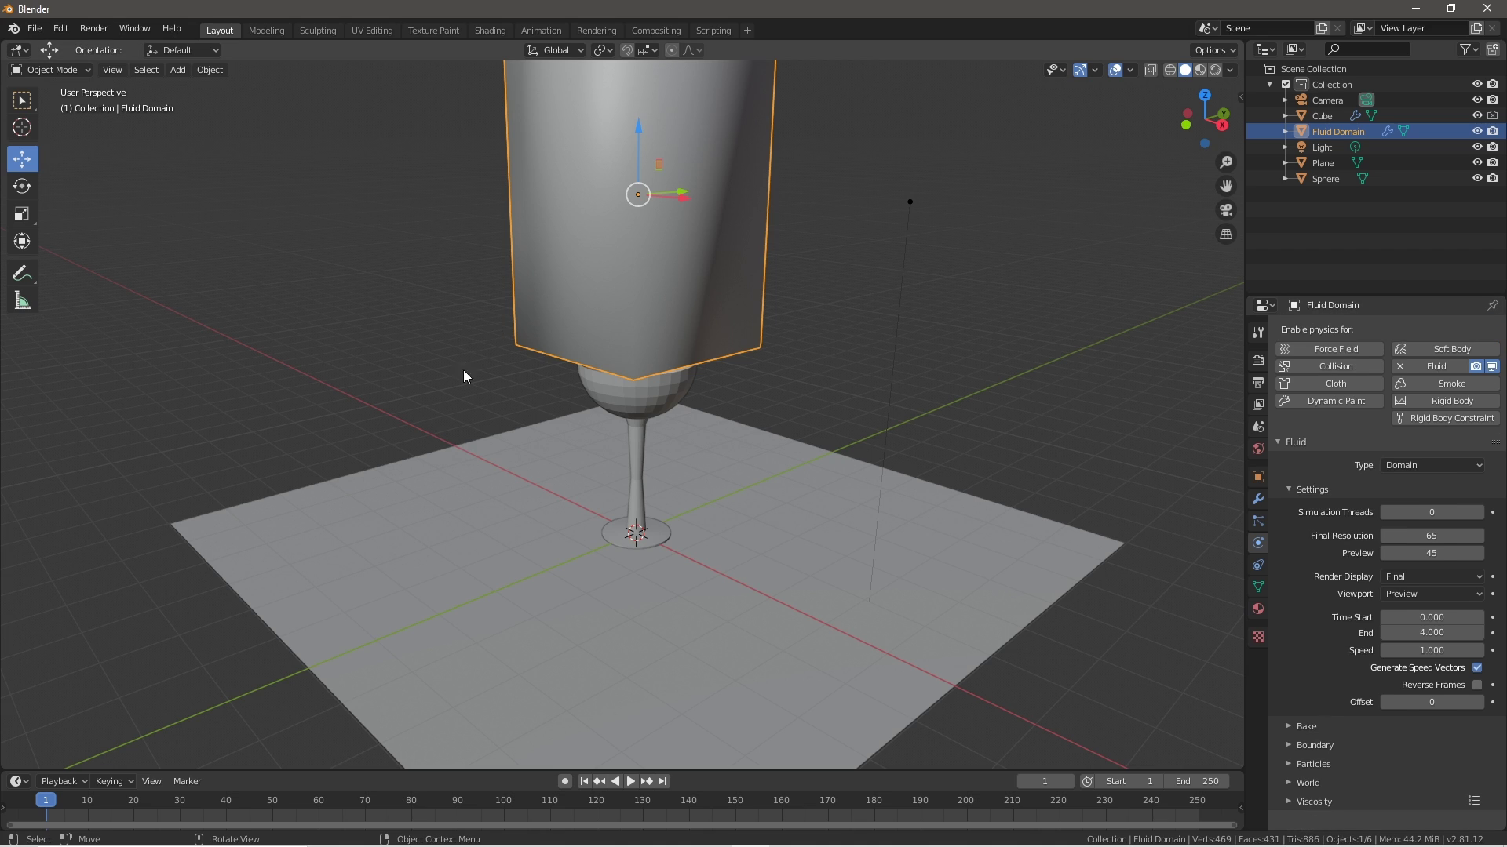
- Enable fluid physics on the goblet as an Obstacle with Shell volume initialization
click(605, 394)
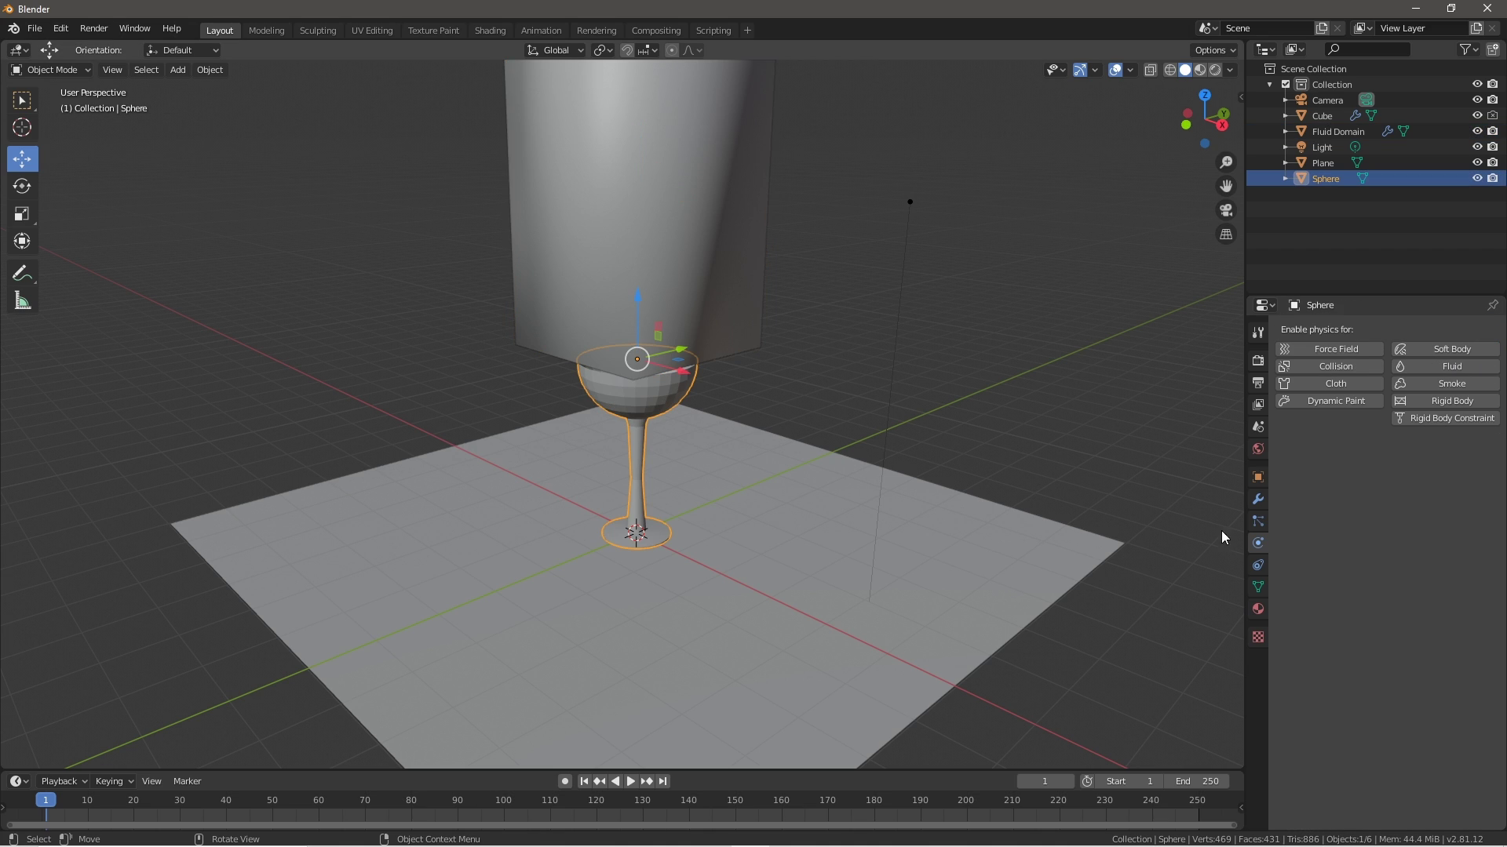
click(1419, 366)
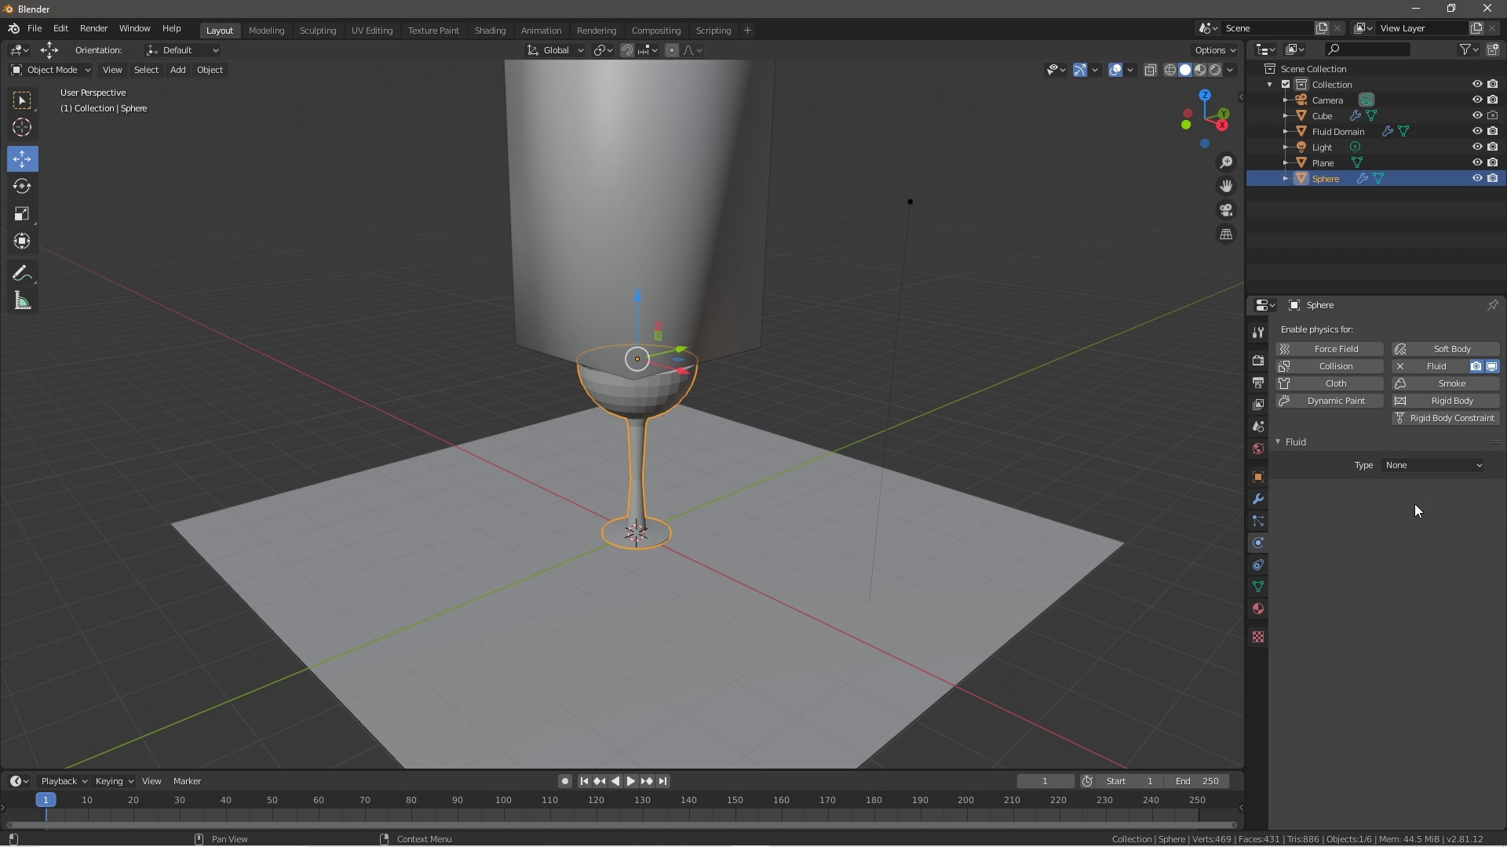
click(1404, 464)
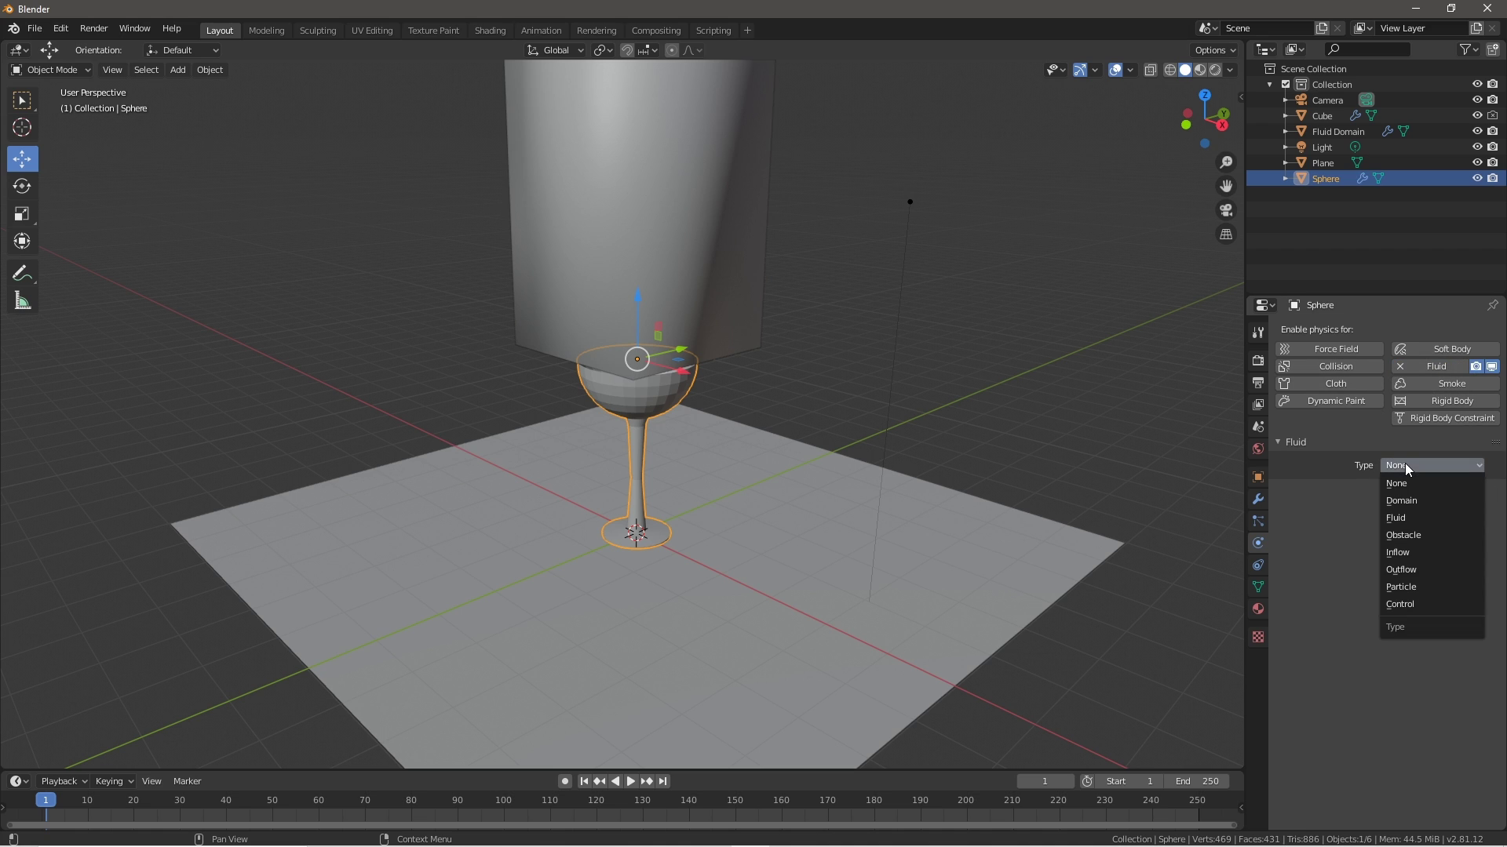
click(1415, 539)
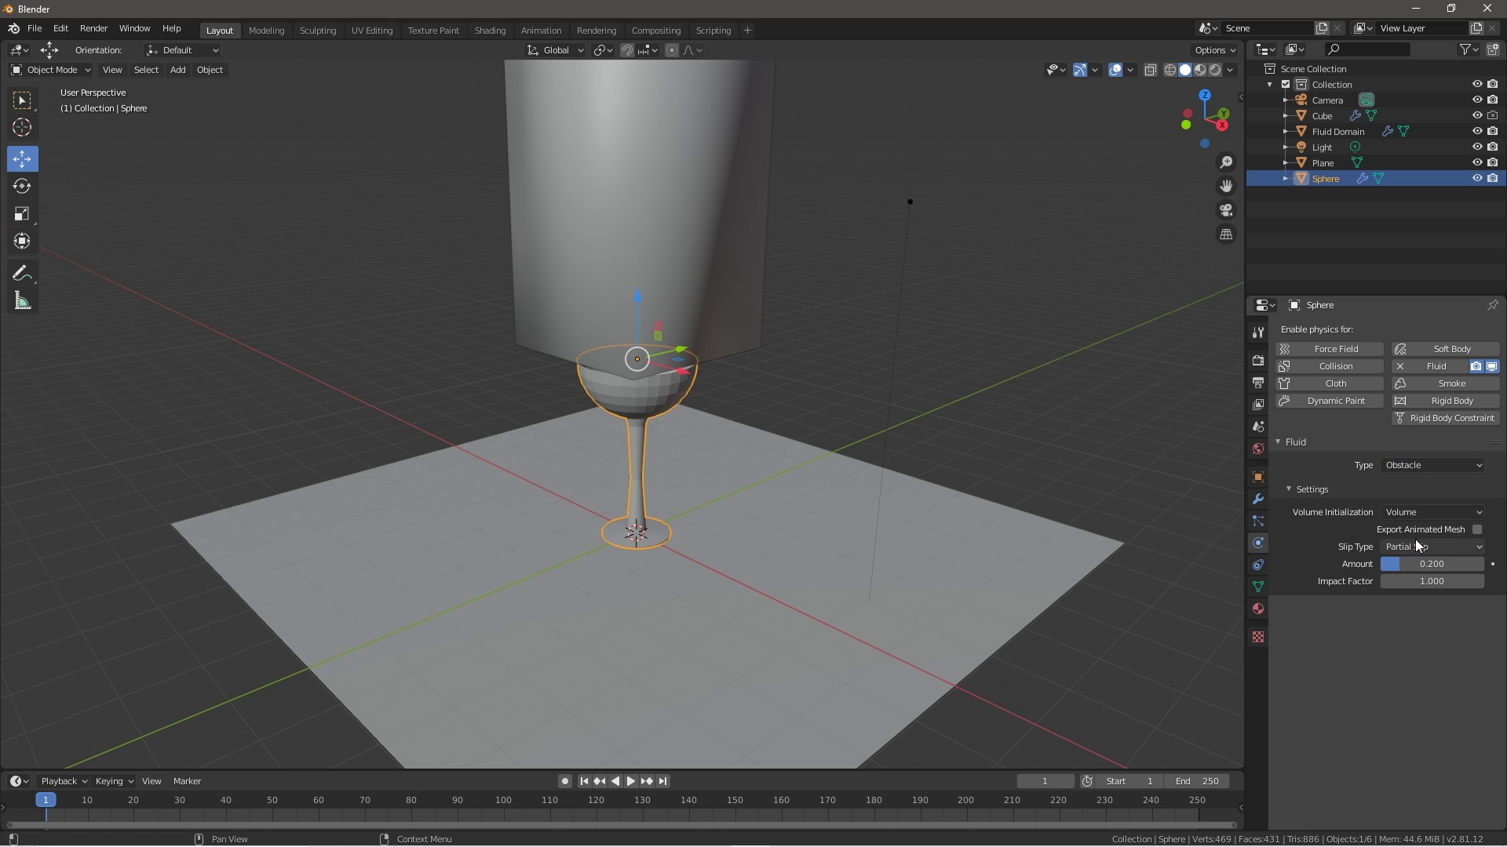
click(1440, 510)
click(1418, 540)
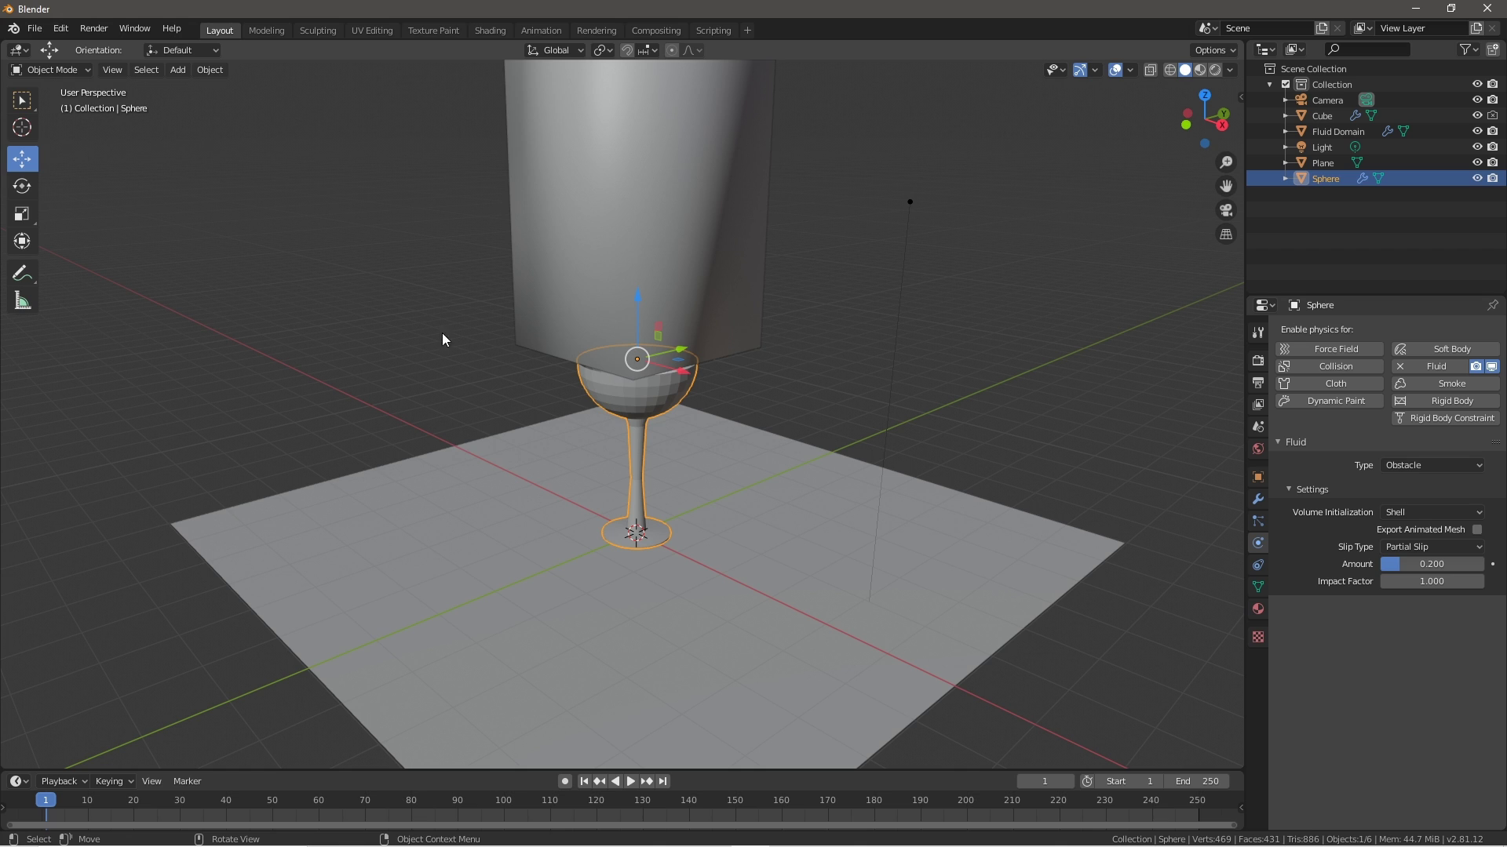
- Select the fluid domain and bake its fluid simulation
click(679, 192)
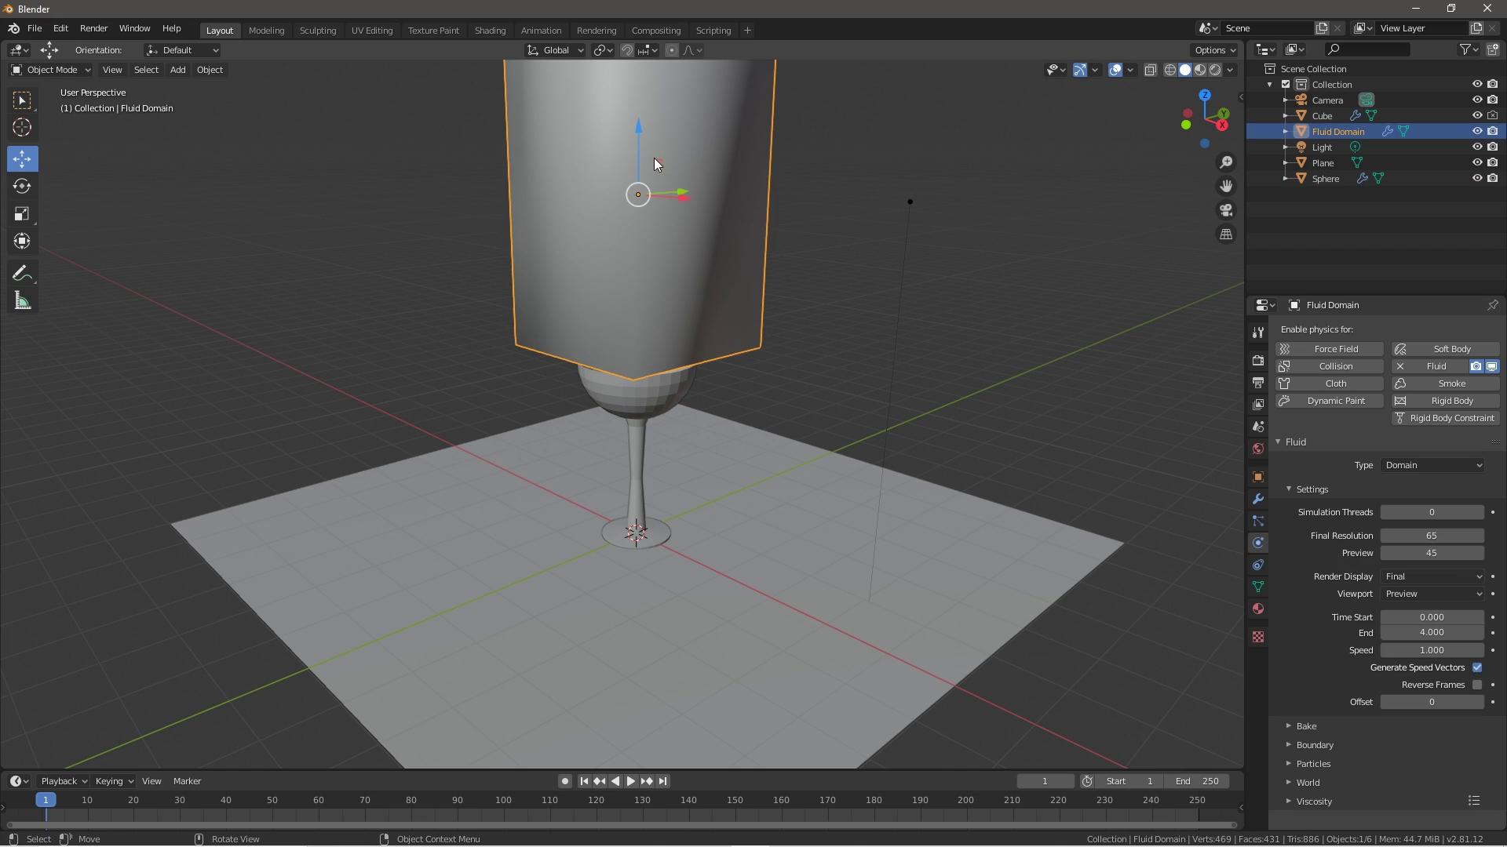
click(1323, 724)
scroll(1340, 717, down, 2)
click(1374, 744)
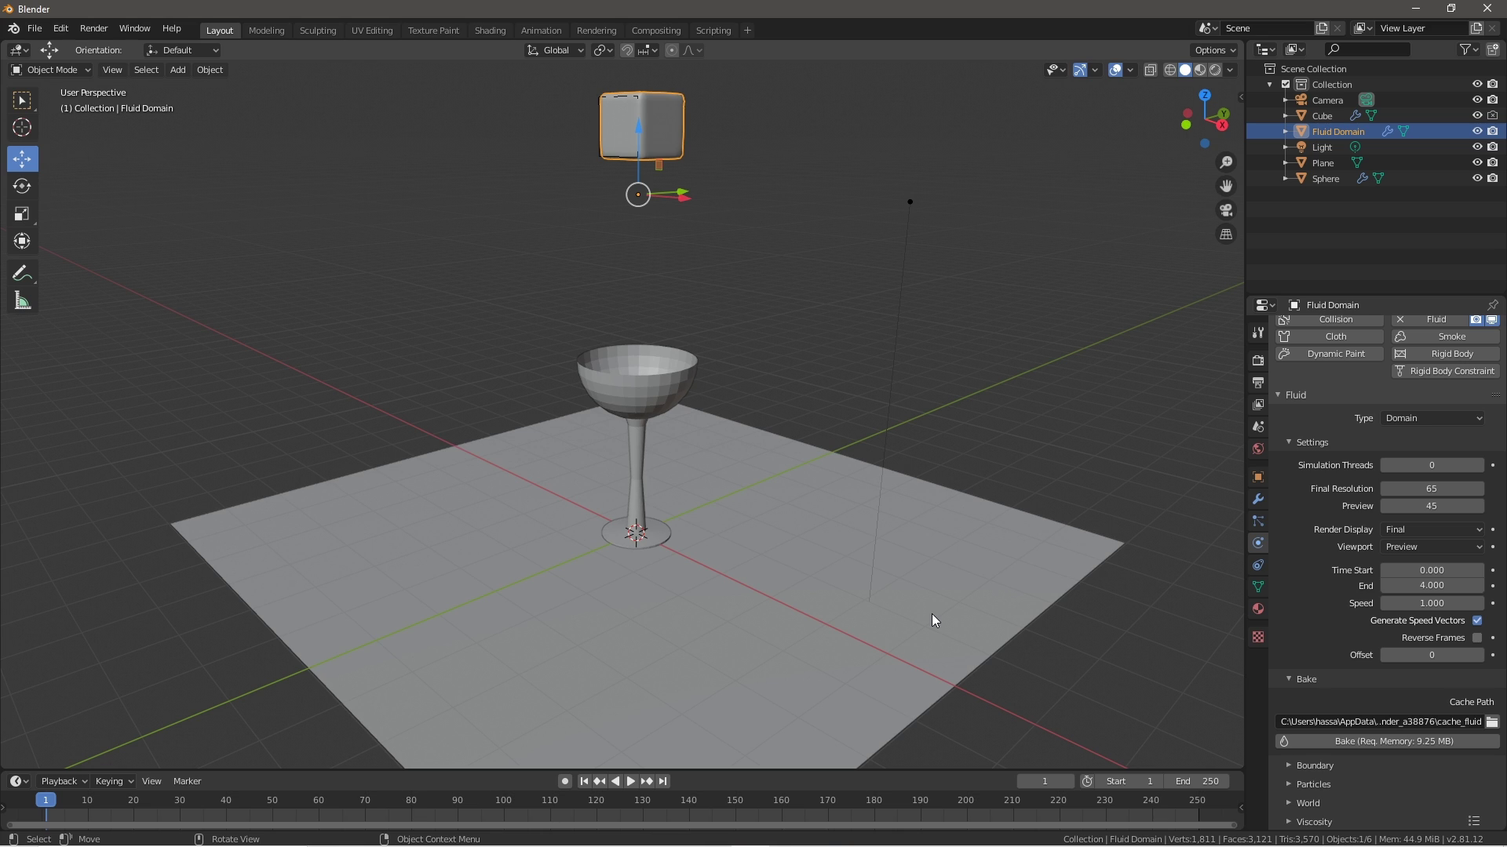
- Play back the baked fluid simulation, check it up close around the goblet's bowl, and return to the first frame
scroll(738, 527, up, 2)
scroll(687, 529, down, 3)
scroll(679, 557, up, 4)
scroll(680, 557, down, 3)
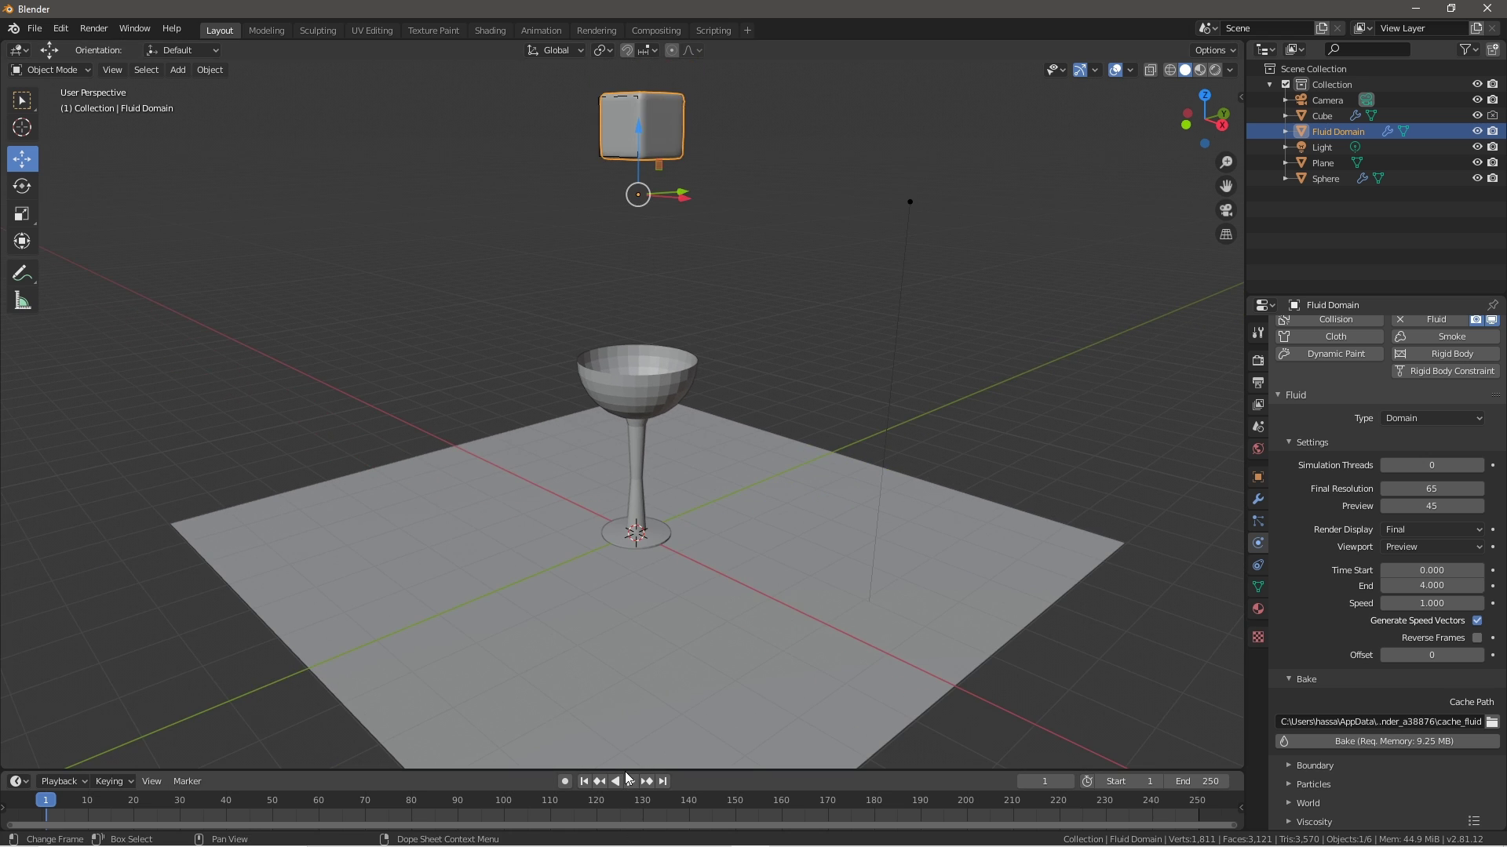
click(631, 782)
scroll(628, 338, up, 3)
middle_drag(651, 345, 679, 408)
click(629, 781)
click(584, 782)
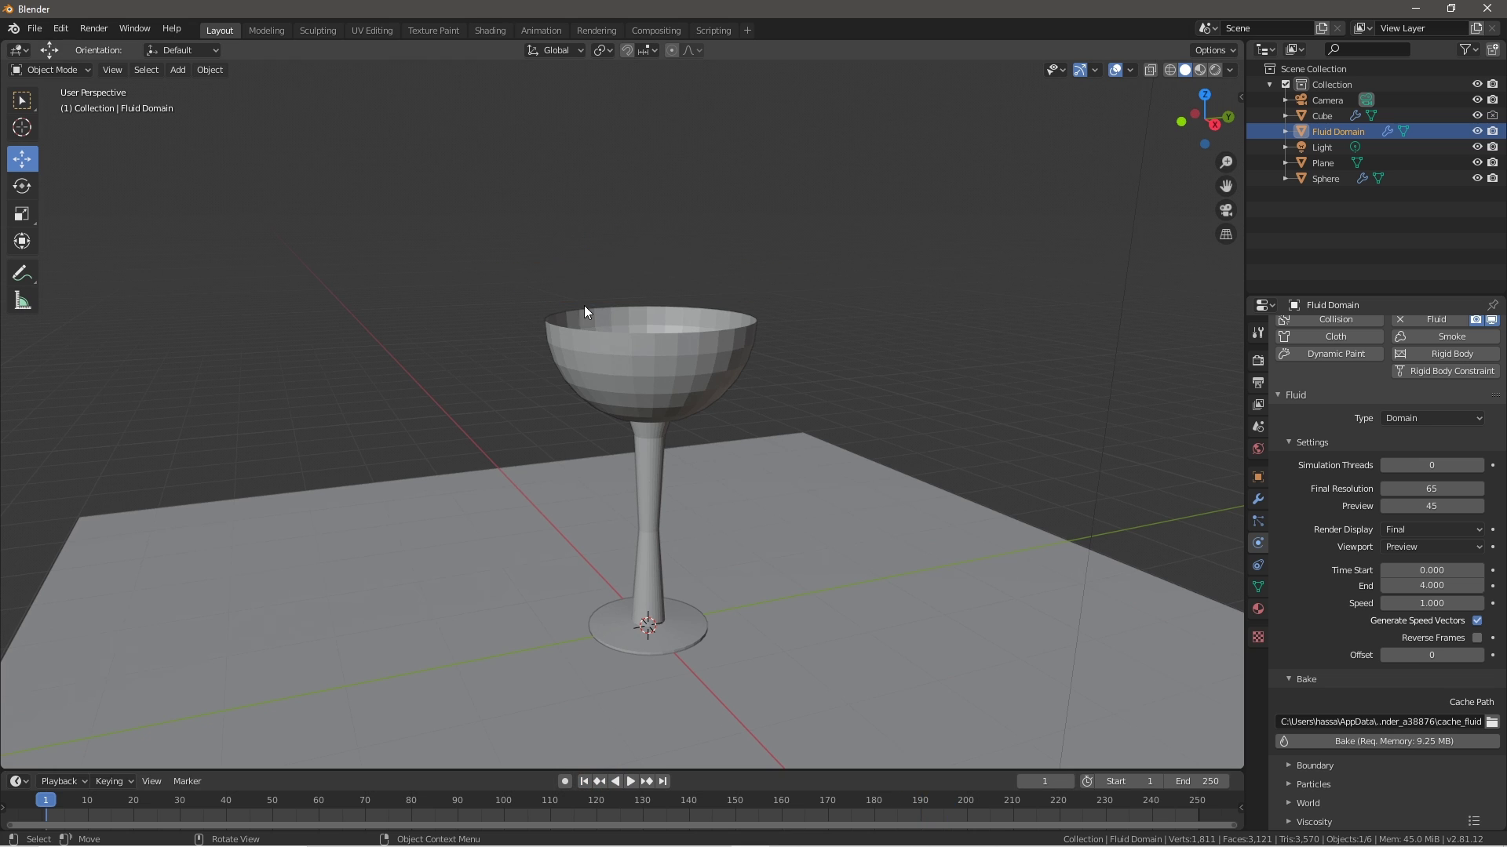
scroll(659, 171, down, 3)
scroll(695, 361, up, 3)
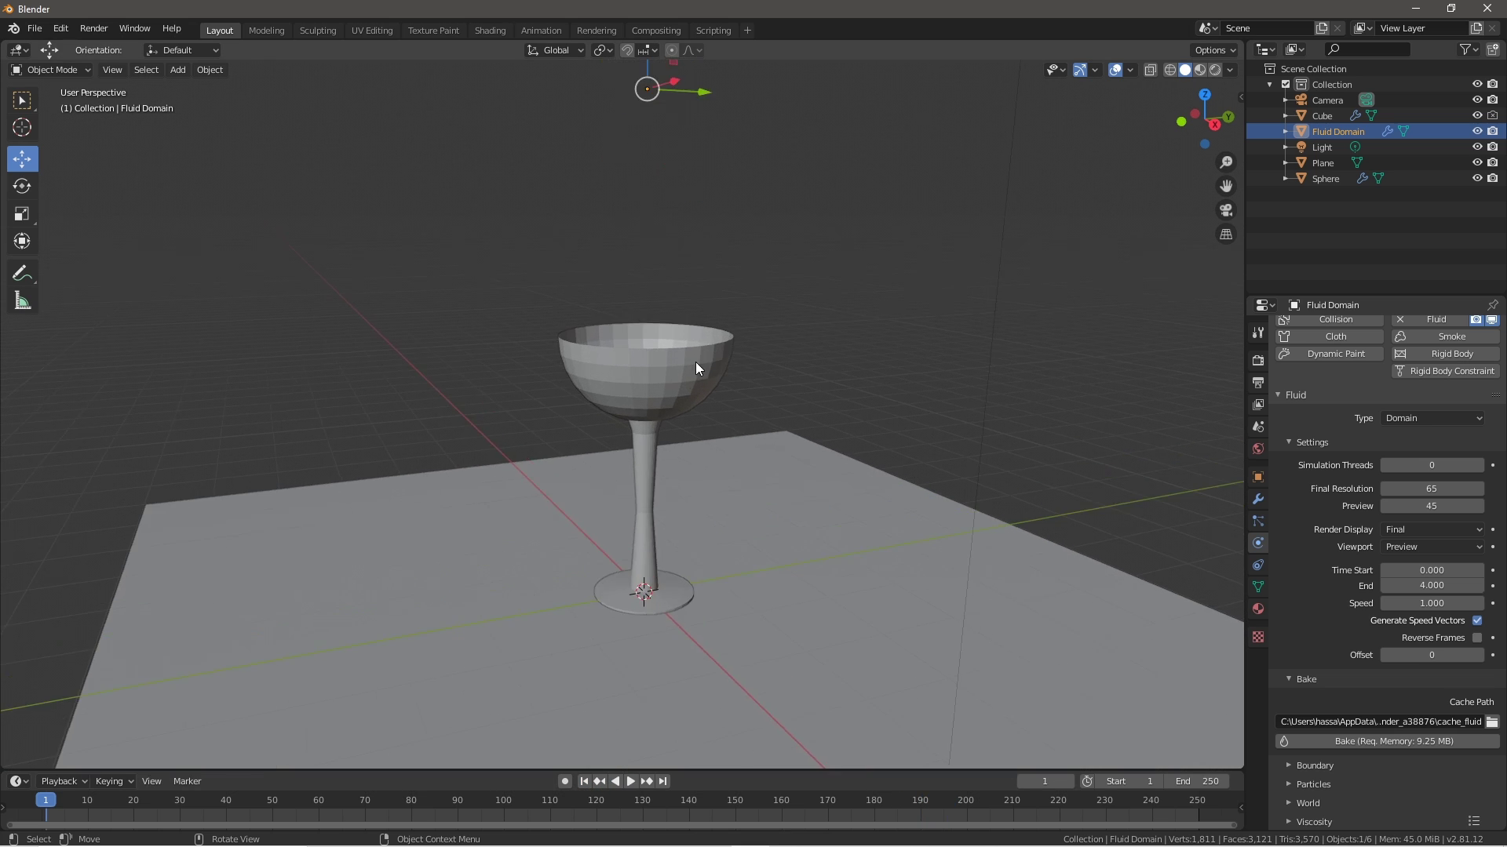
scroll(696, 361, down, 2)
- Scale the fluid domain up around the cube and goblet, deselect it and bake the simulation again
key(s)
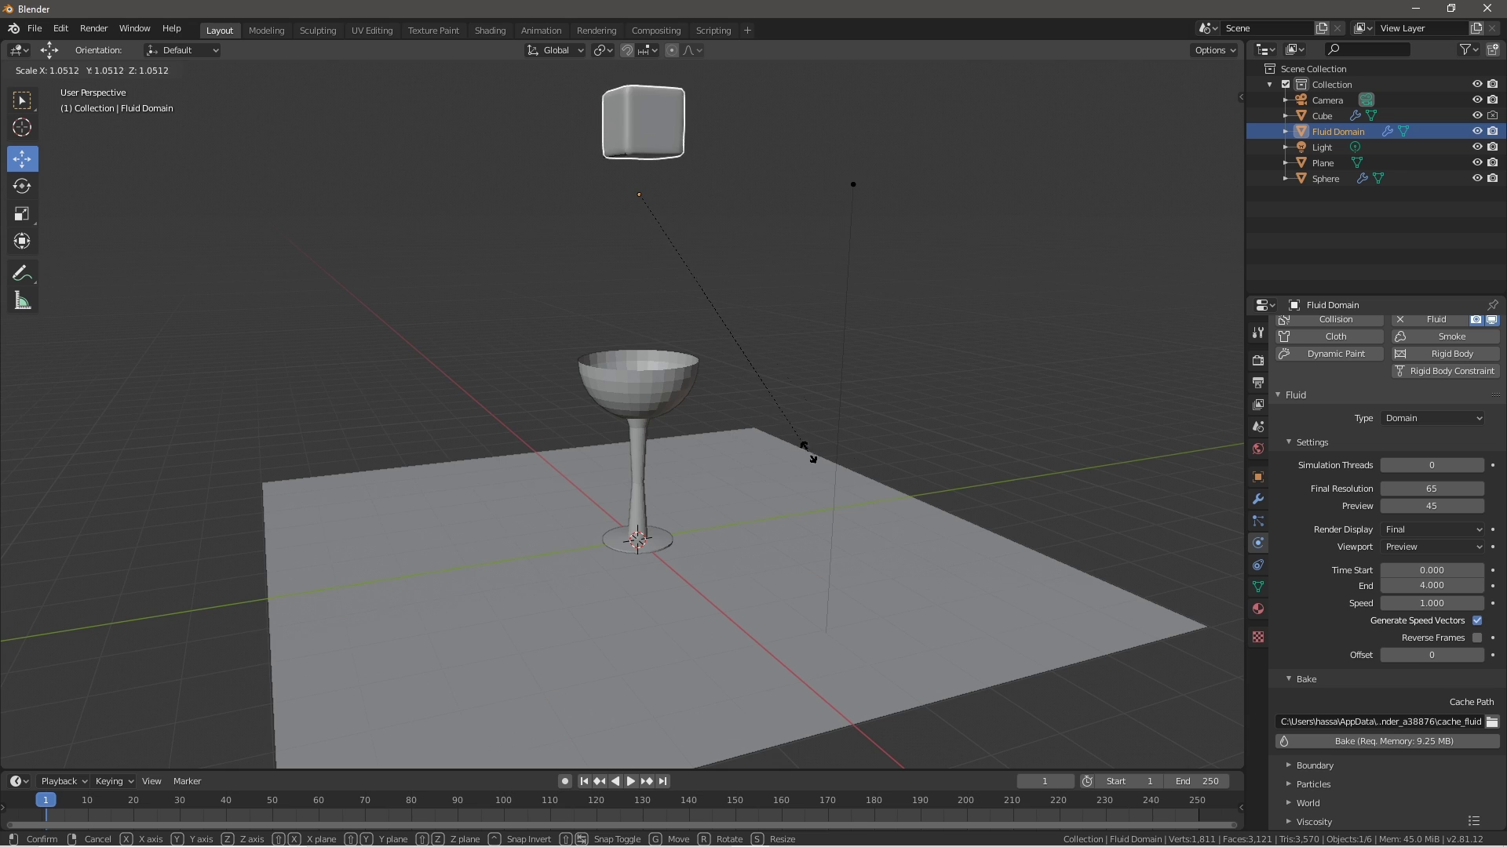
click(459, 580)
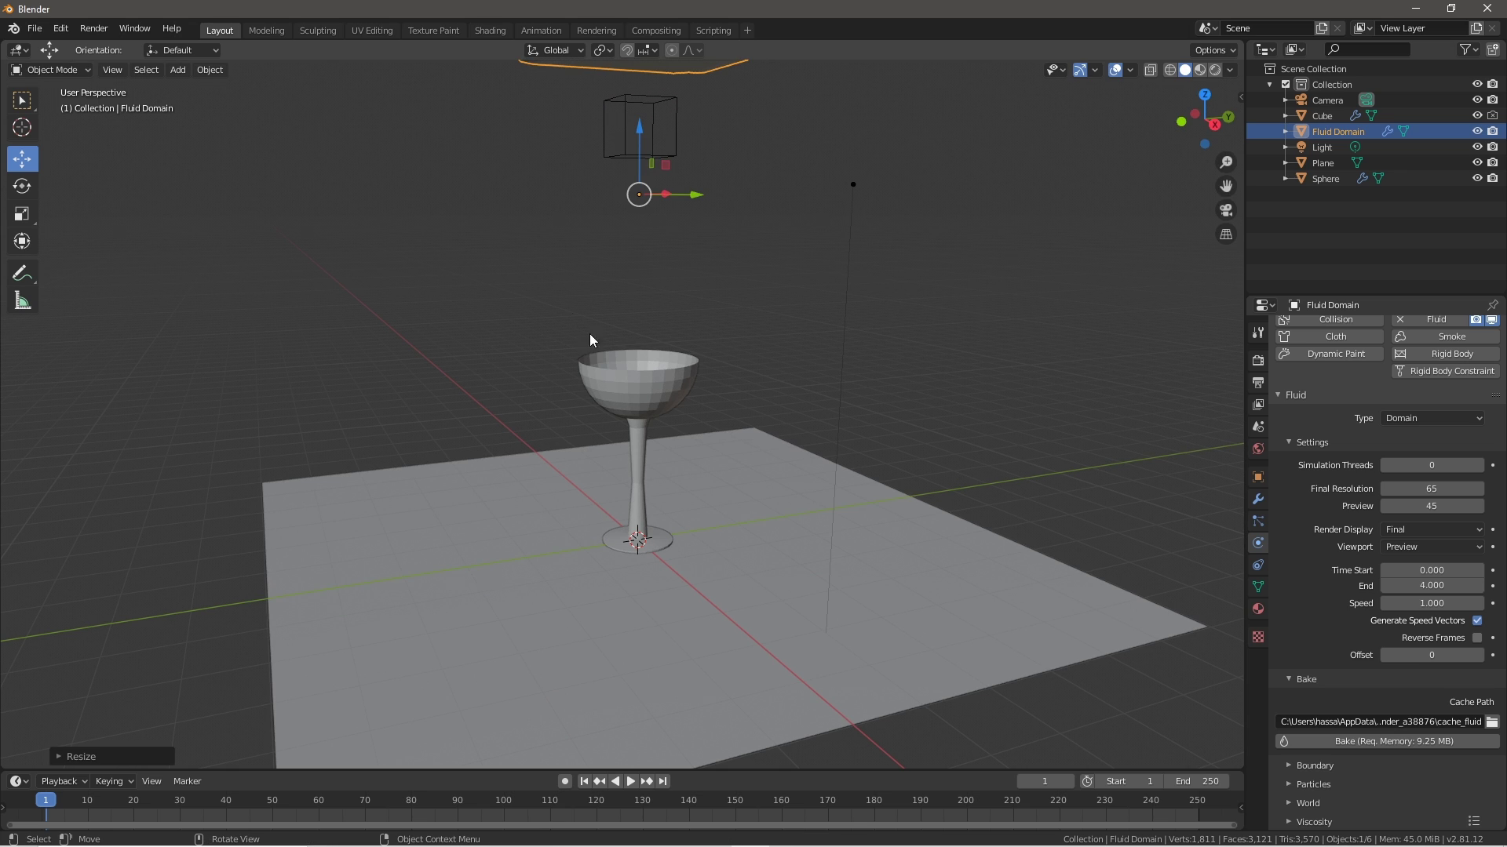
click(471, 298)
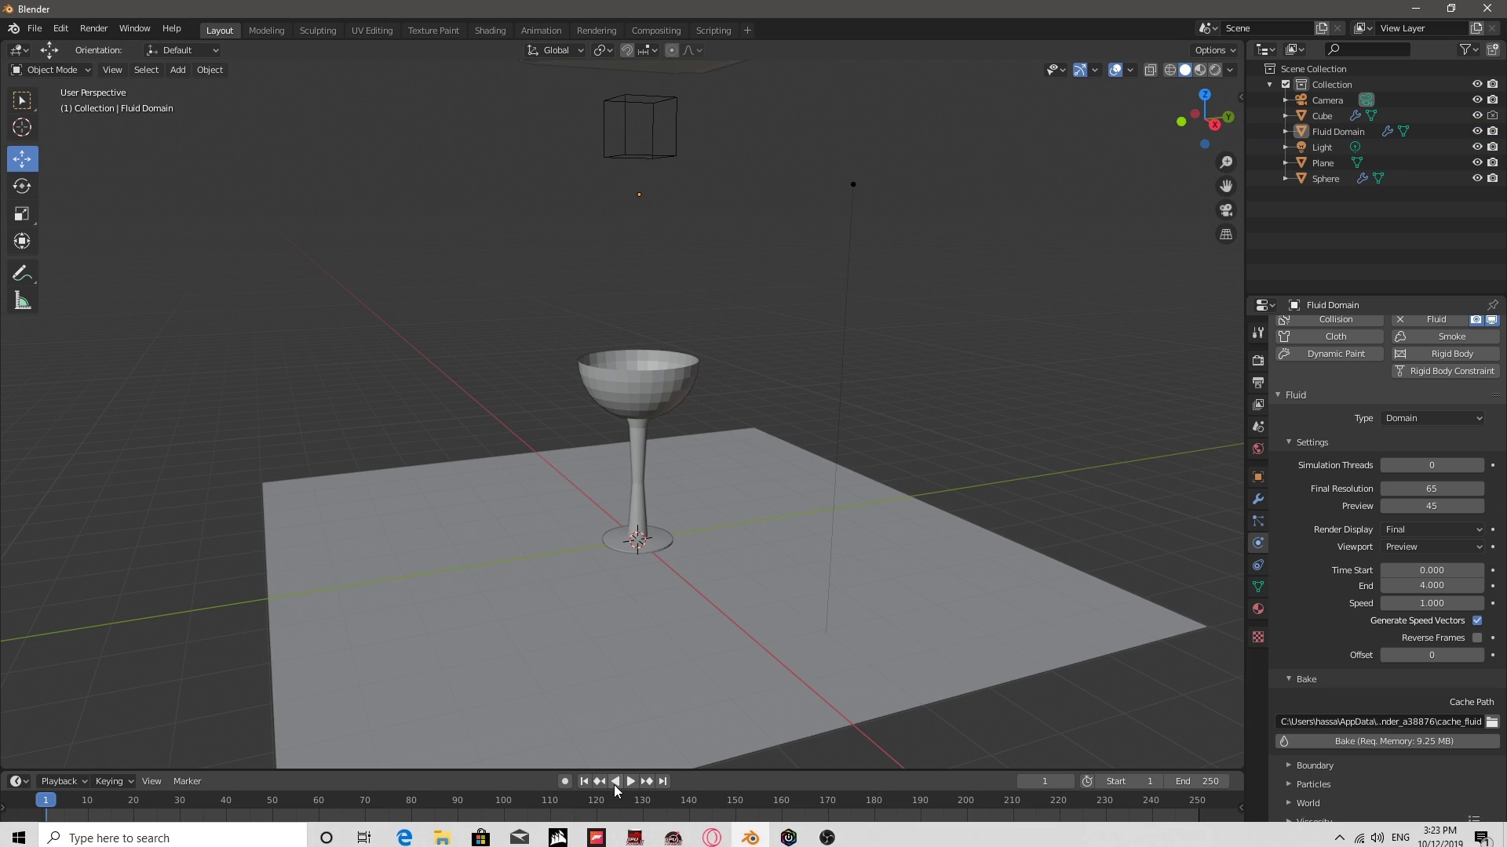
click(1390, 742)
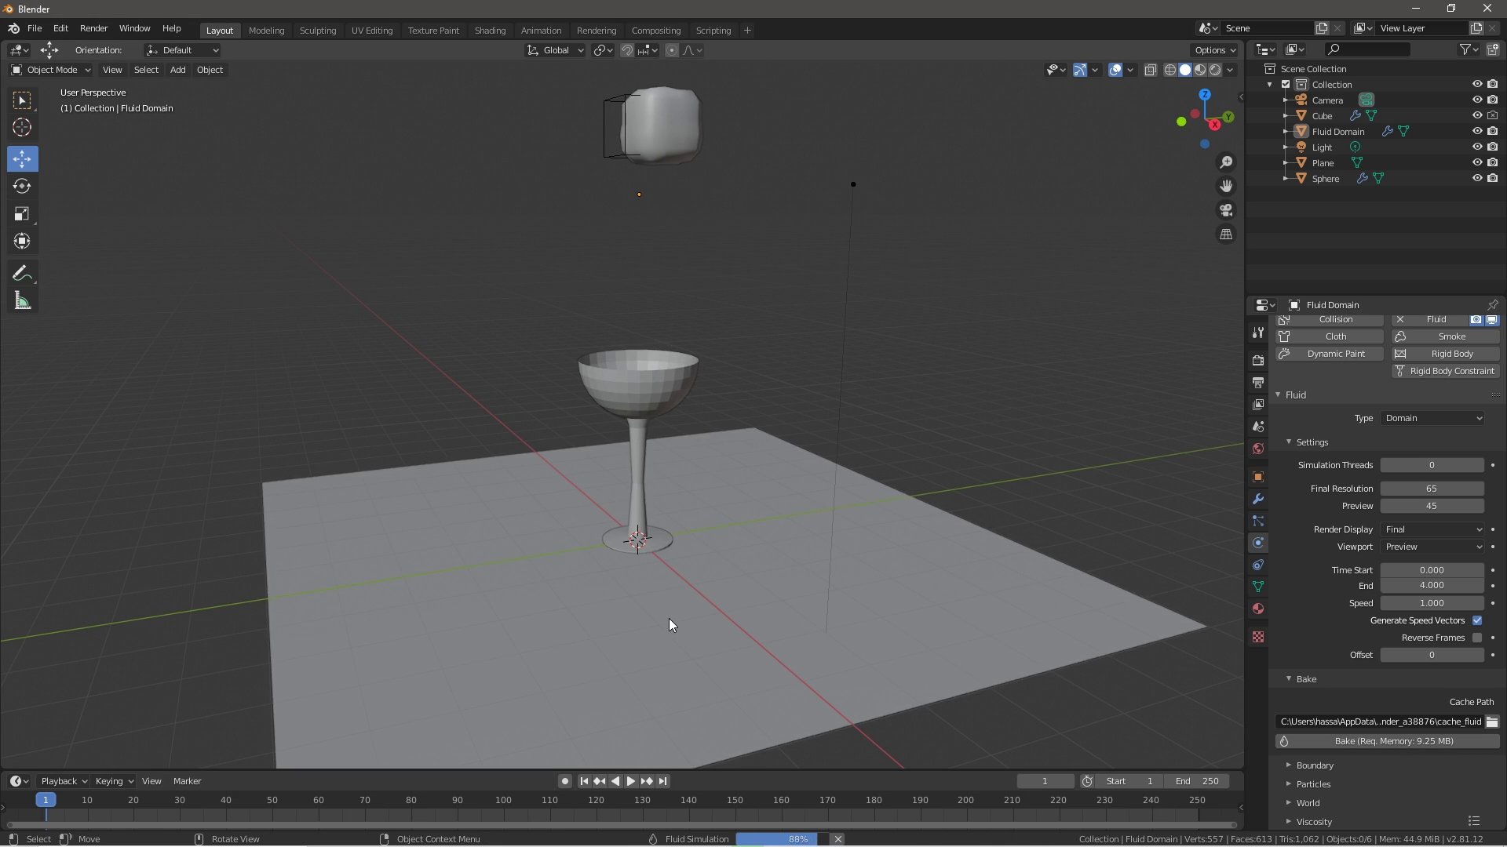
- Play back the rebaked simulation while viewing the fluid at the goblet, and return to the first frame
click(631, 781)
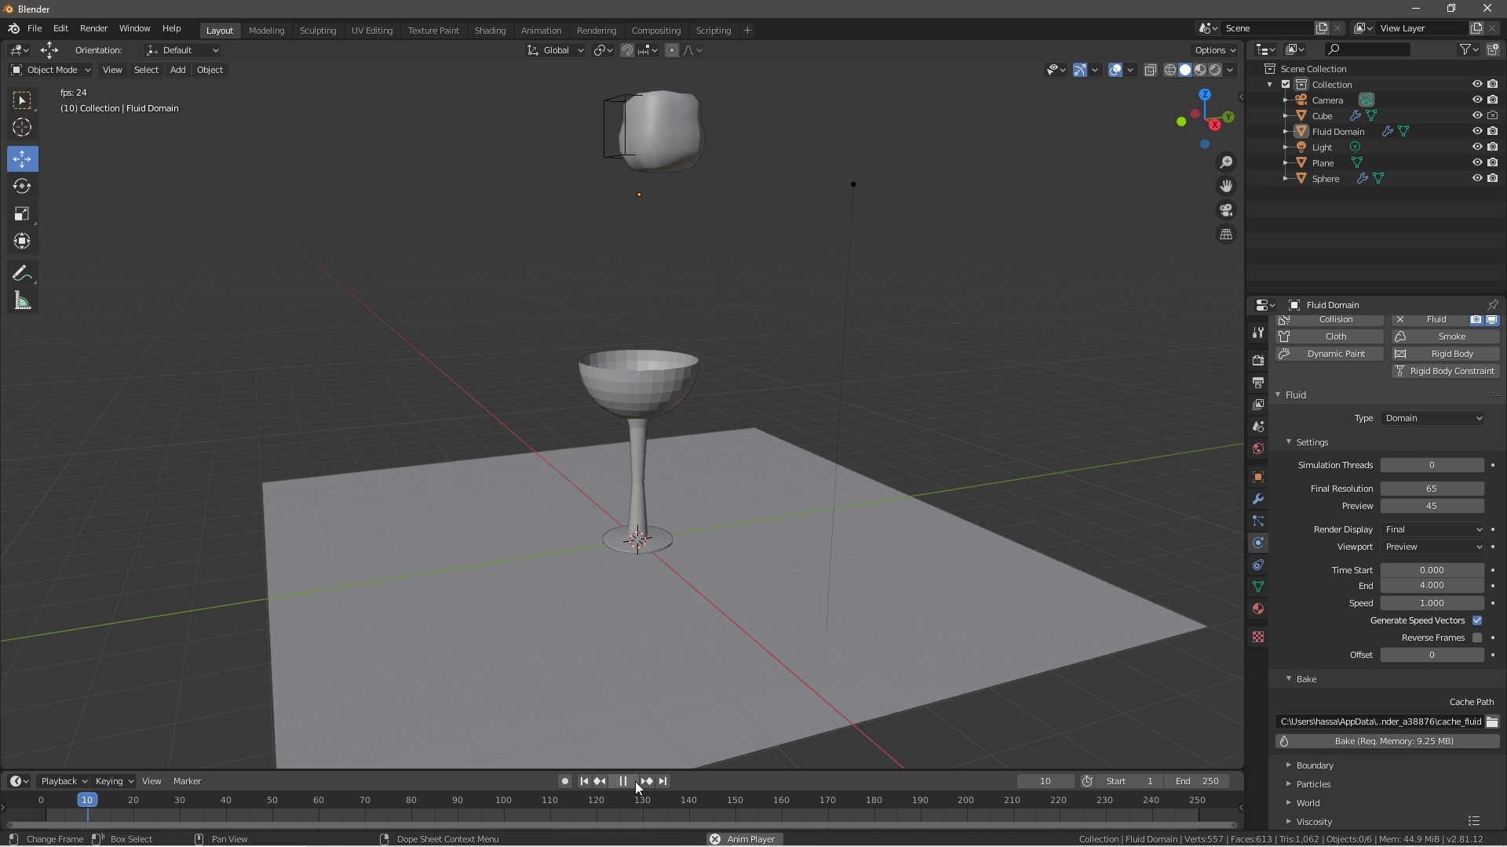
middle_drag(758, 526, 779, 553)
scroll(779, 553, up, 5)
scroll(778, 554, down, 3)
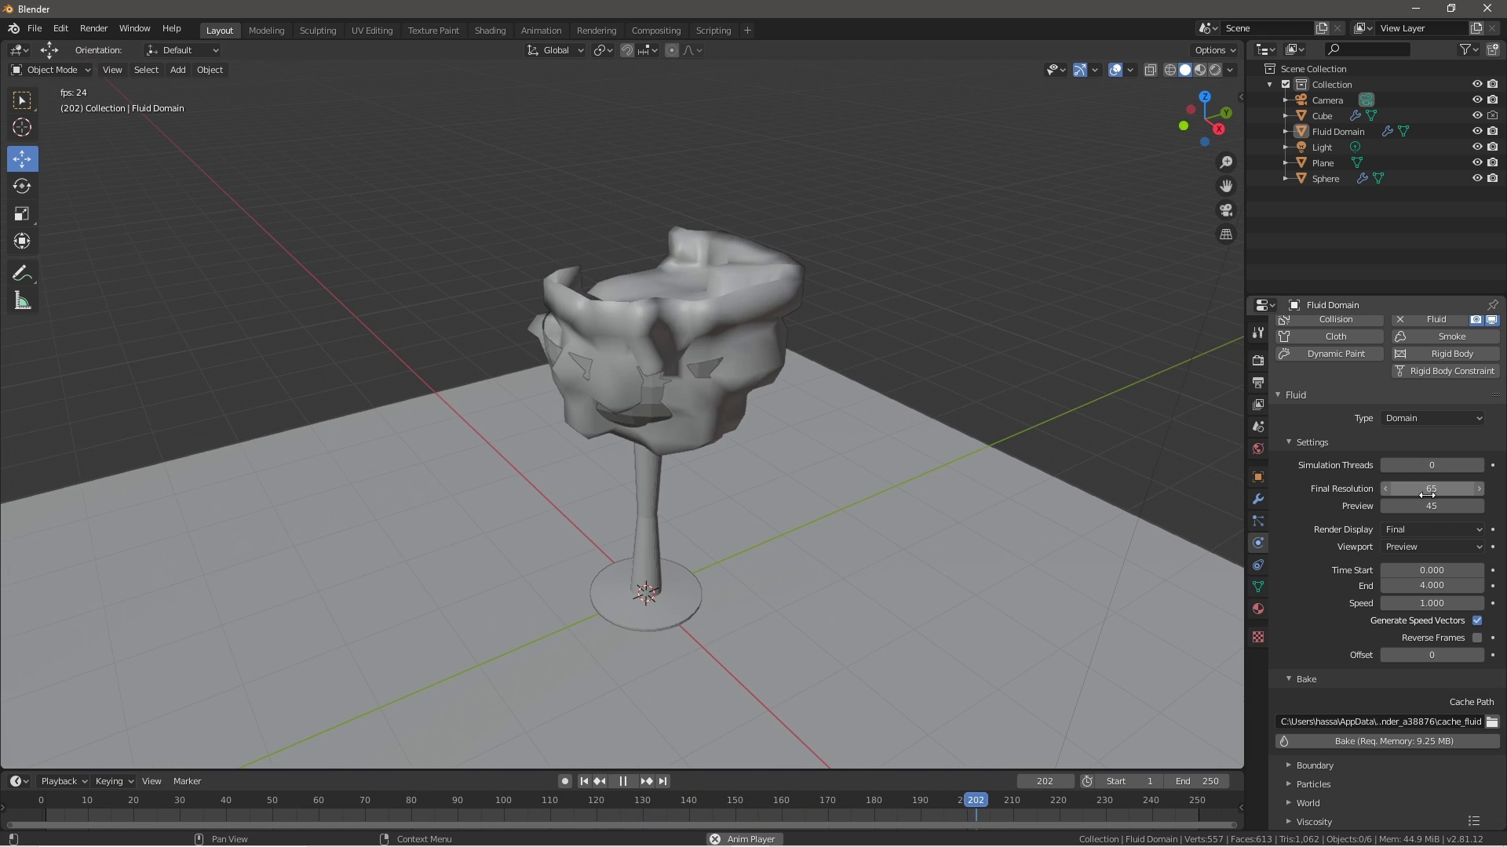
click(584, 780)
scroll(636, 318, down, 4)
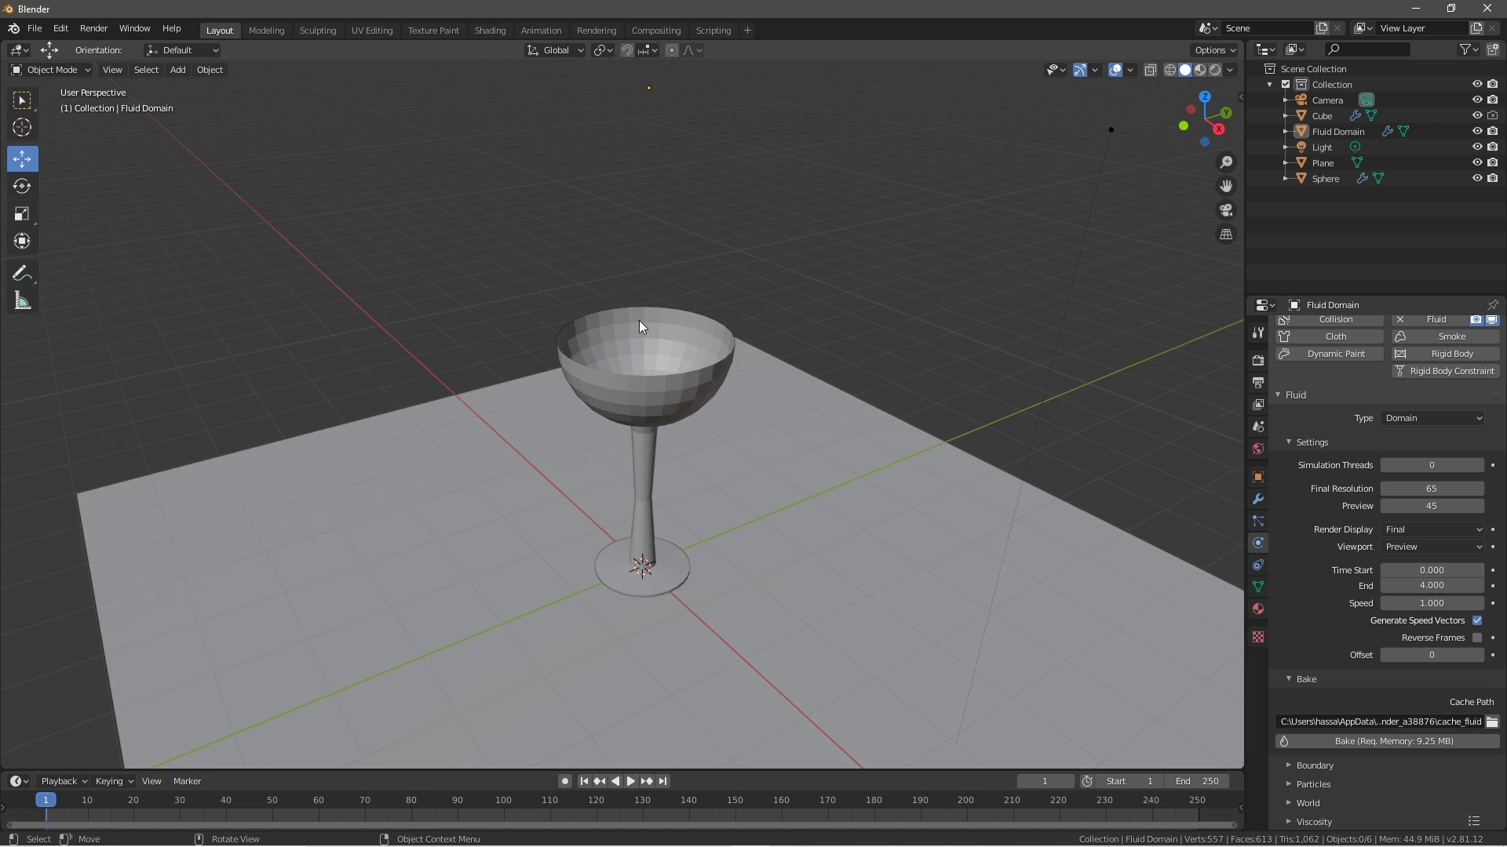
- Set the fluid domain's Glass BSDF color to a fully saturated red with hue 0.011 and value 1
click(1262, 616)
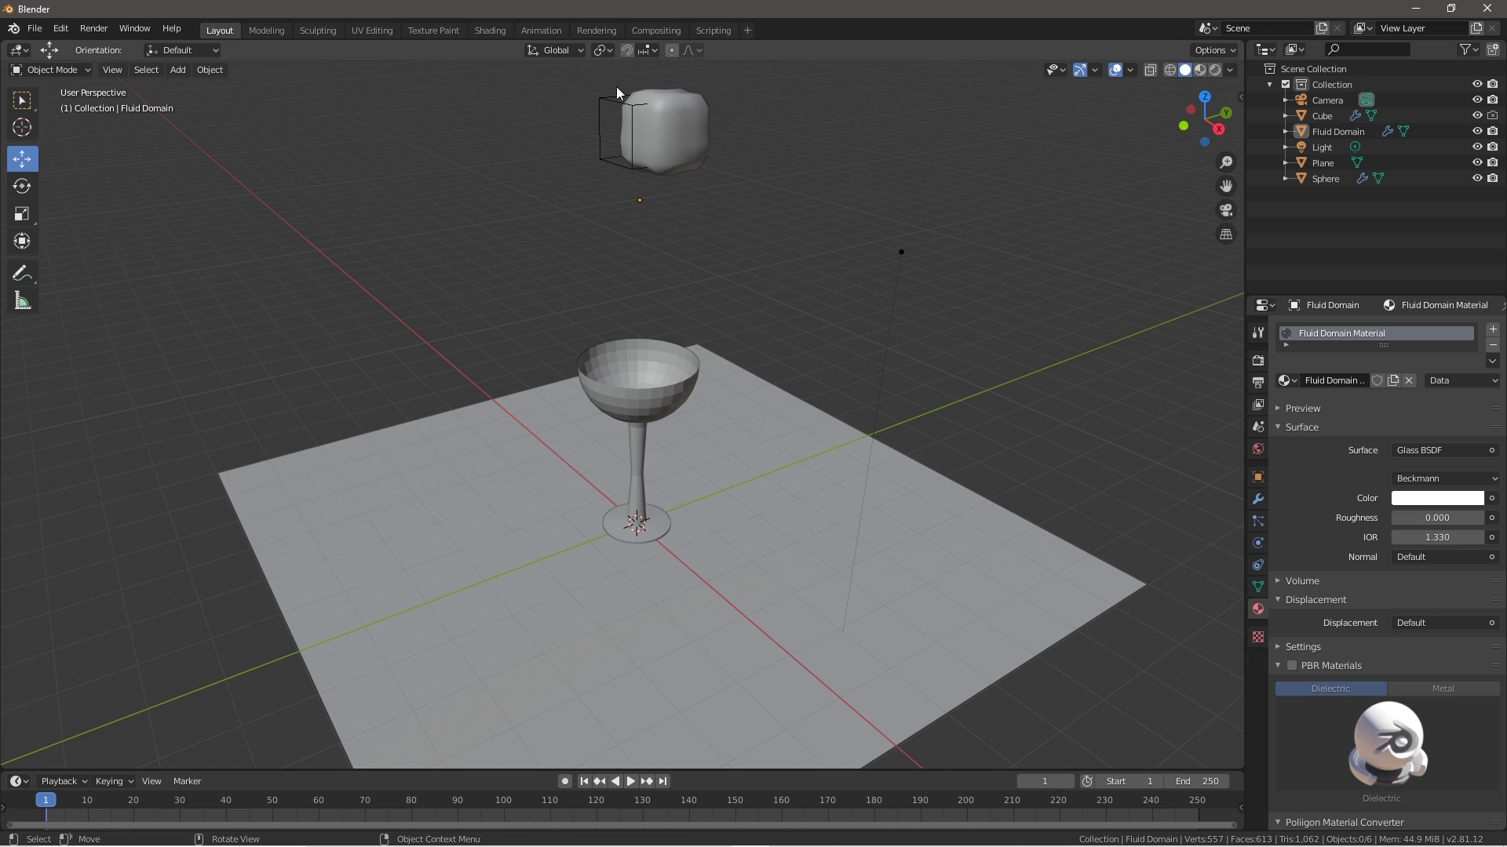
click(648, 156)
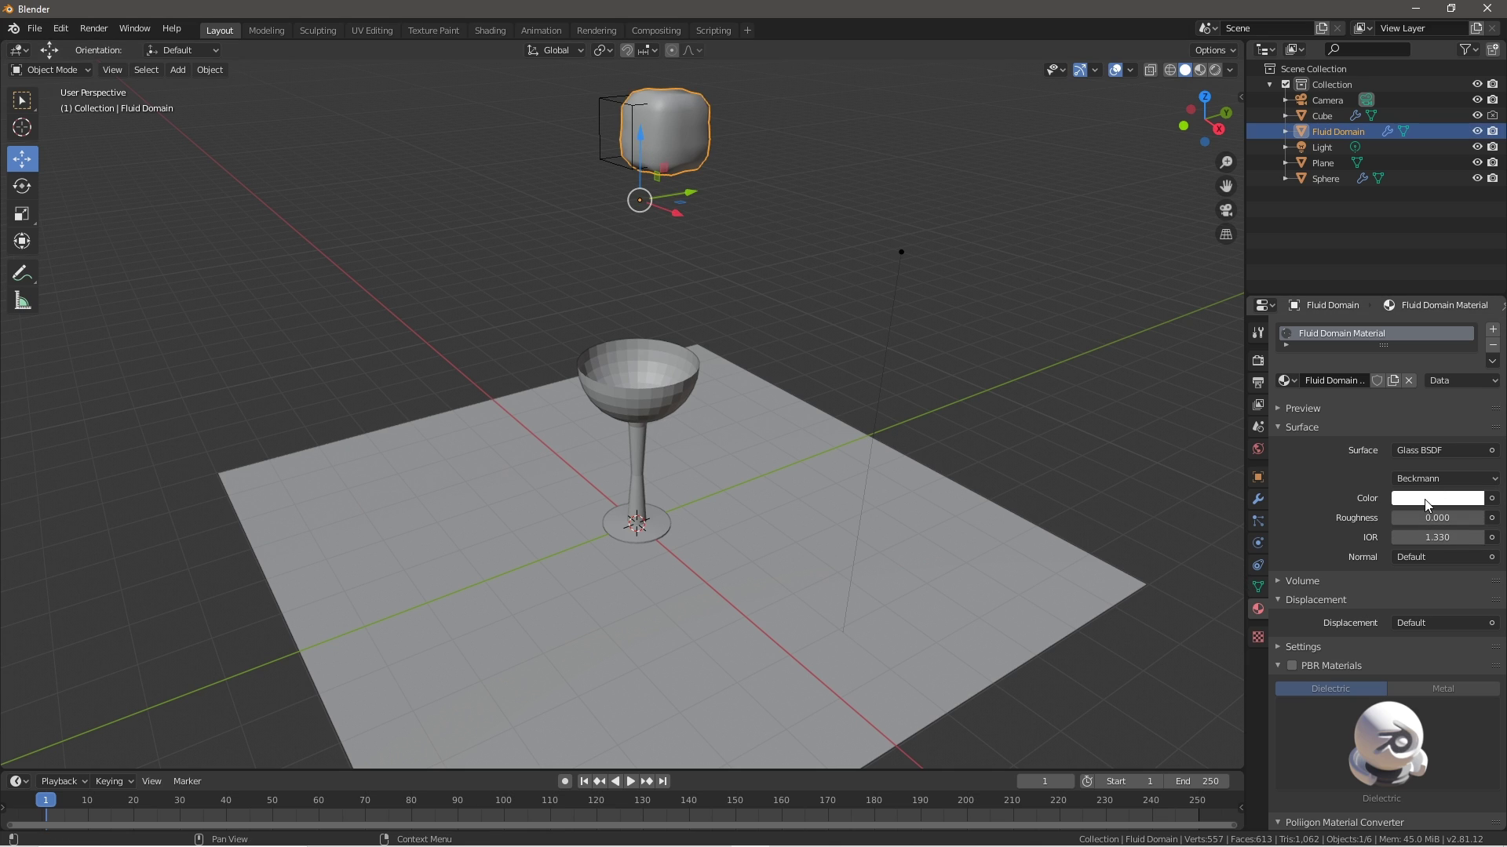
click(1427, 500)
drag(1400, 328, 1398, 389)
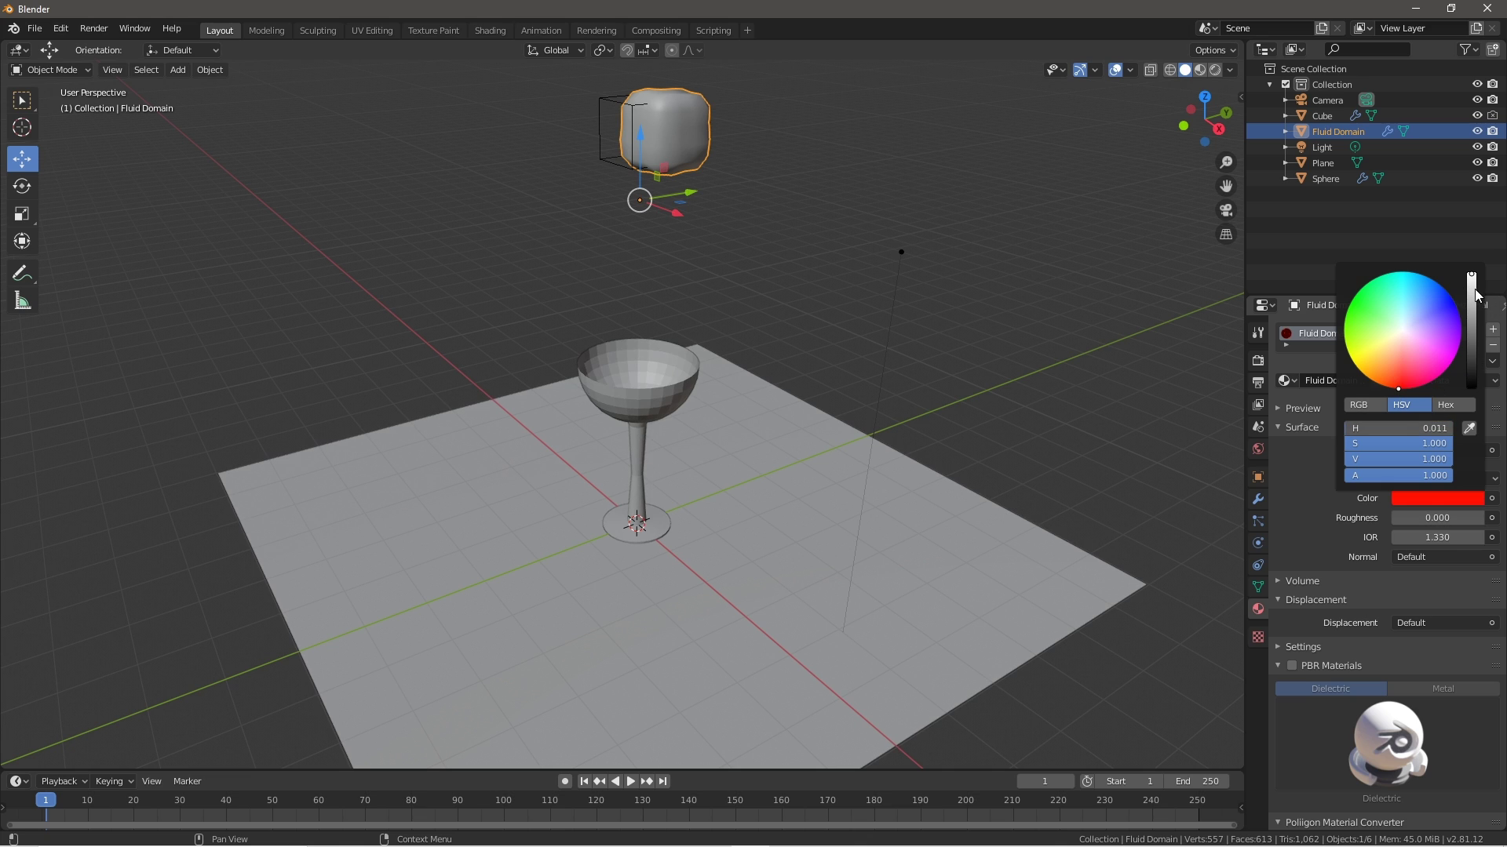
mouse_move(1475, 295)
mouse_down()
mouse_move(1475, 329)
mouse_move(1474, 273)
mouse_up()
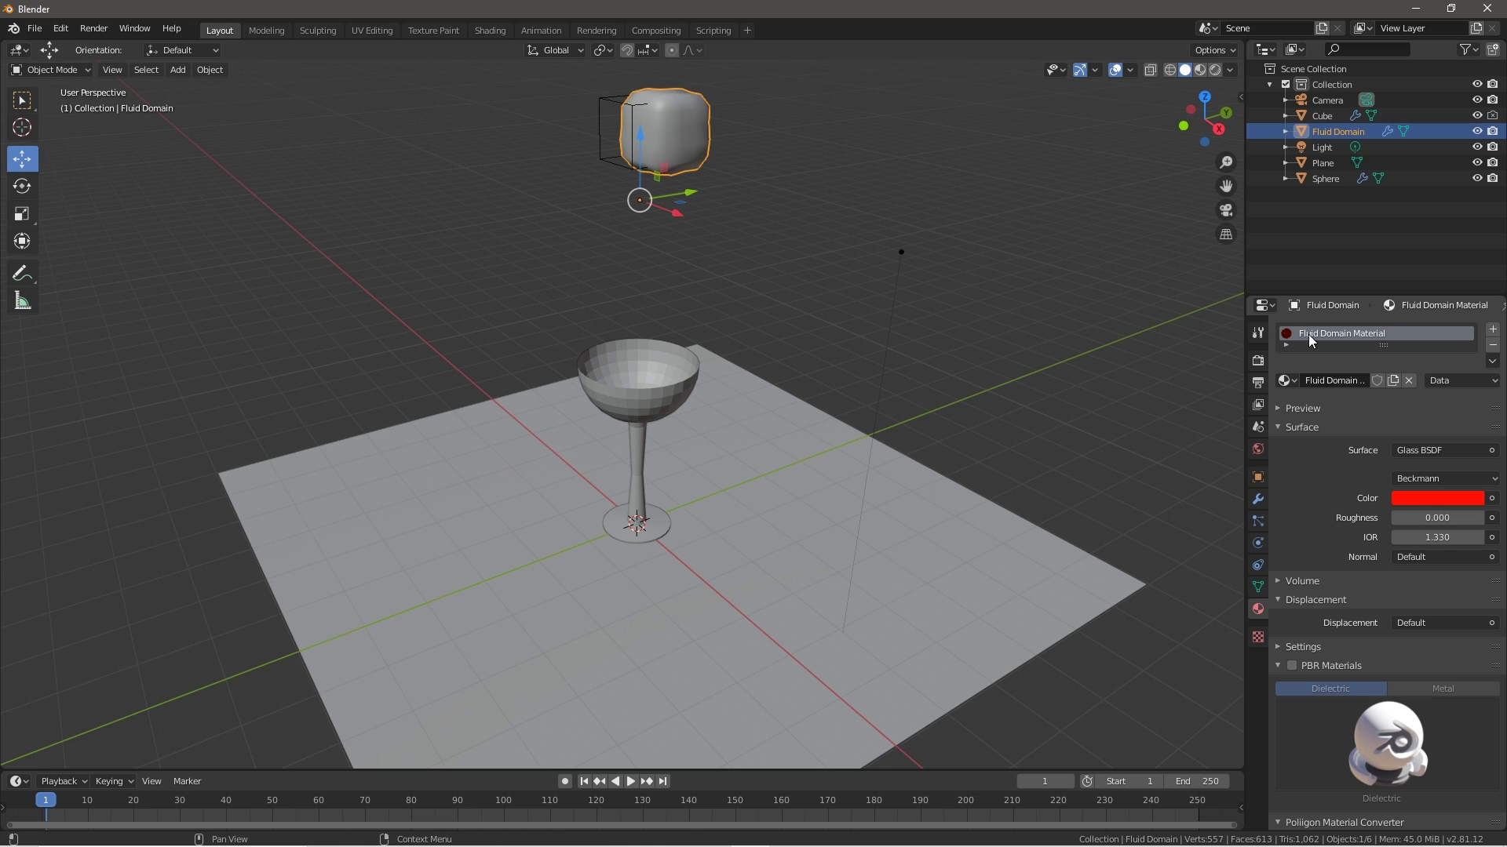
- Set both the final resolution and the preview resolution of the fluid domain to 100
click(634, 366)
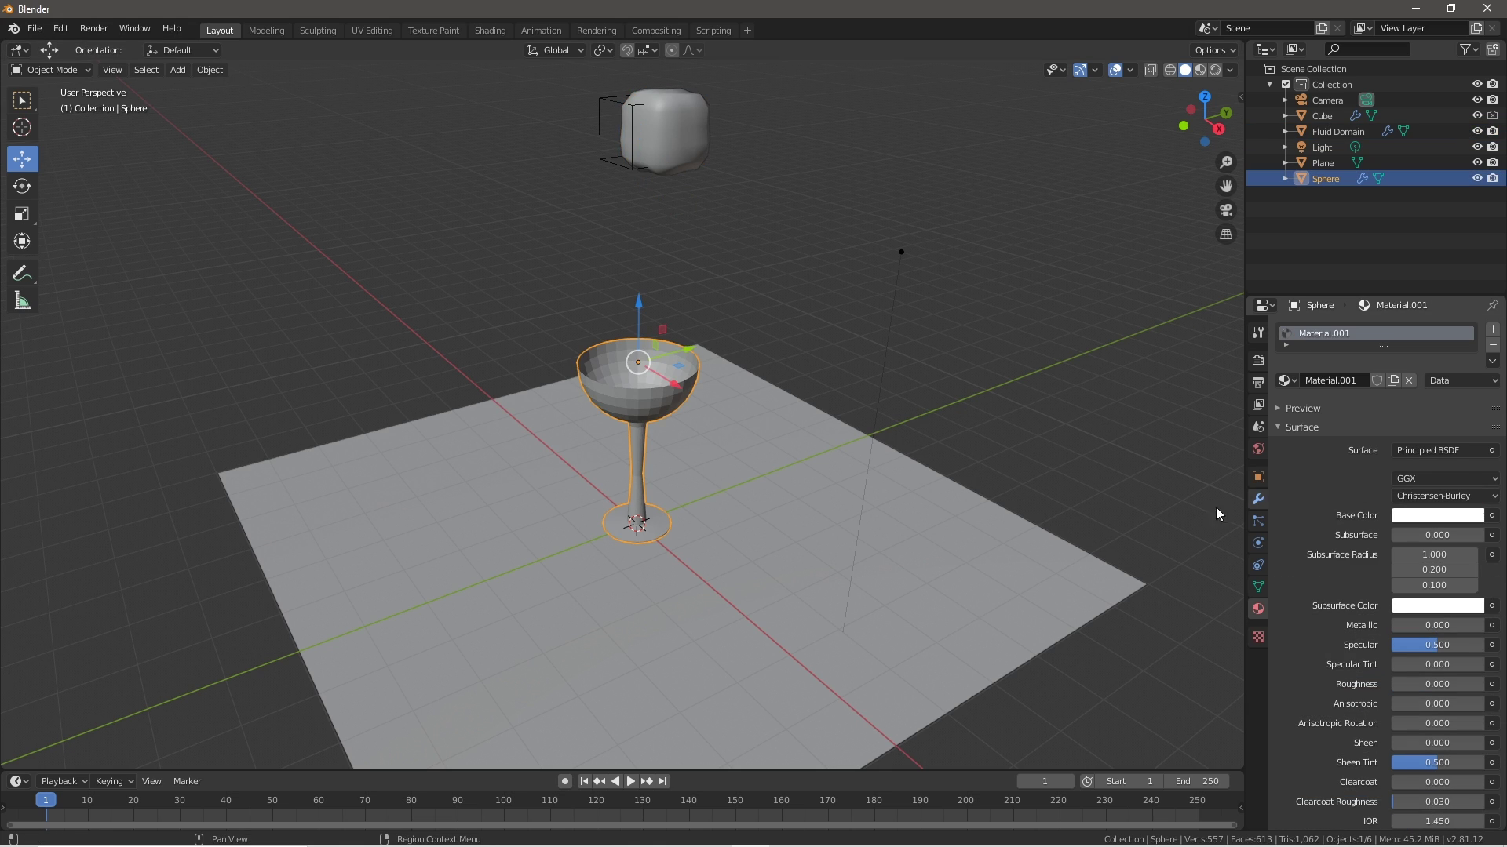
click(678, 118)
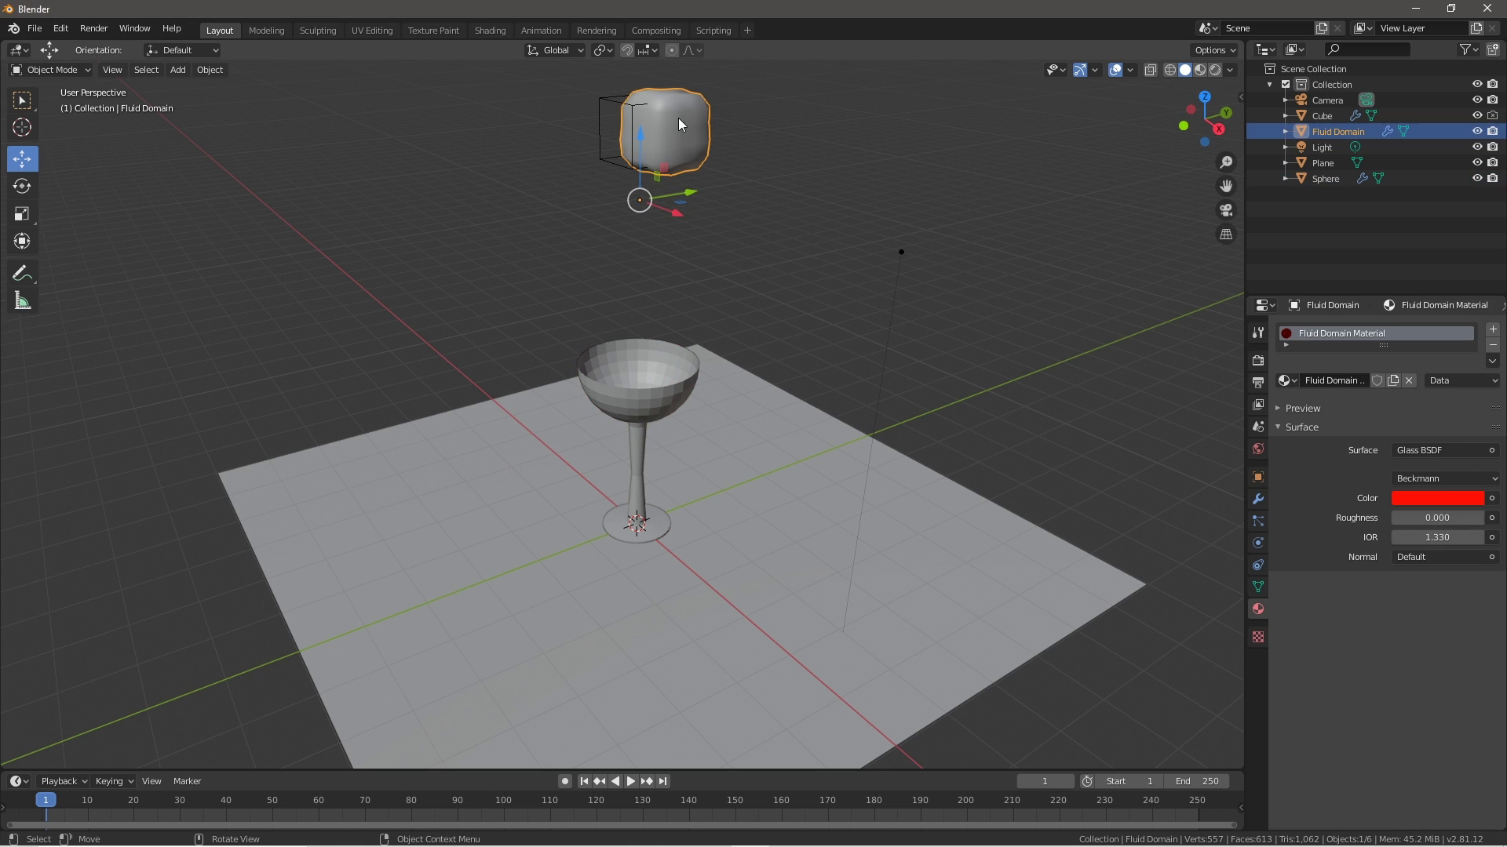
click(623, 97)
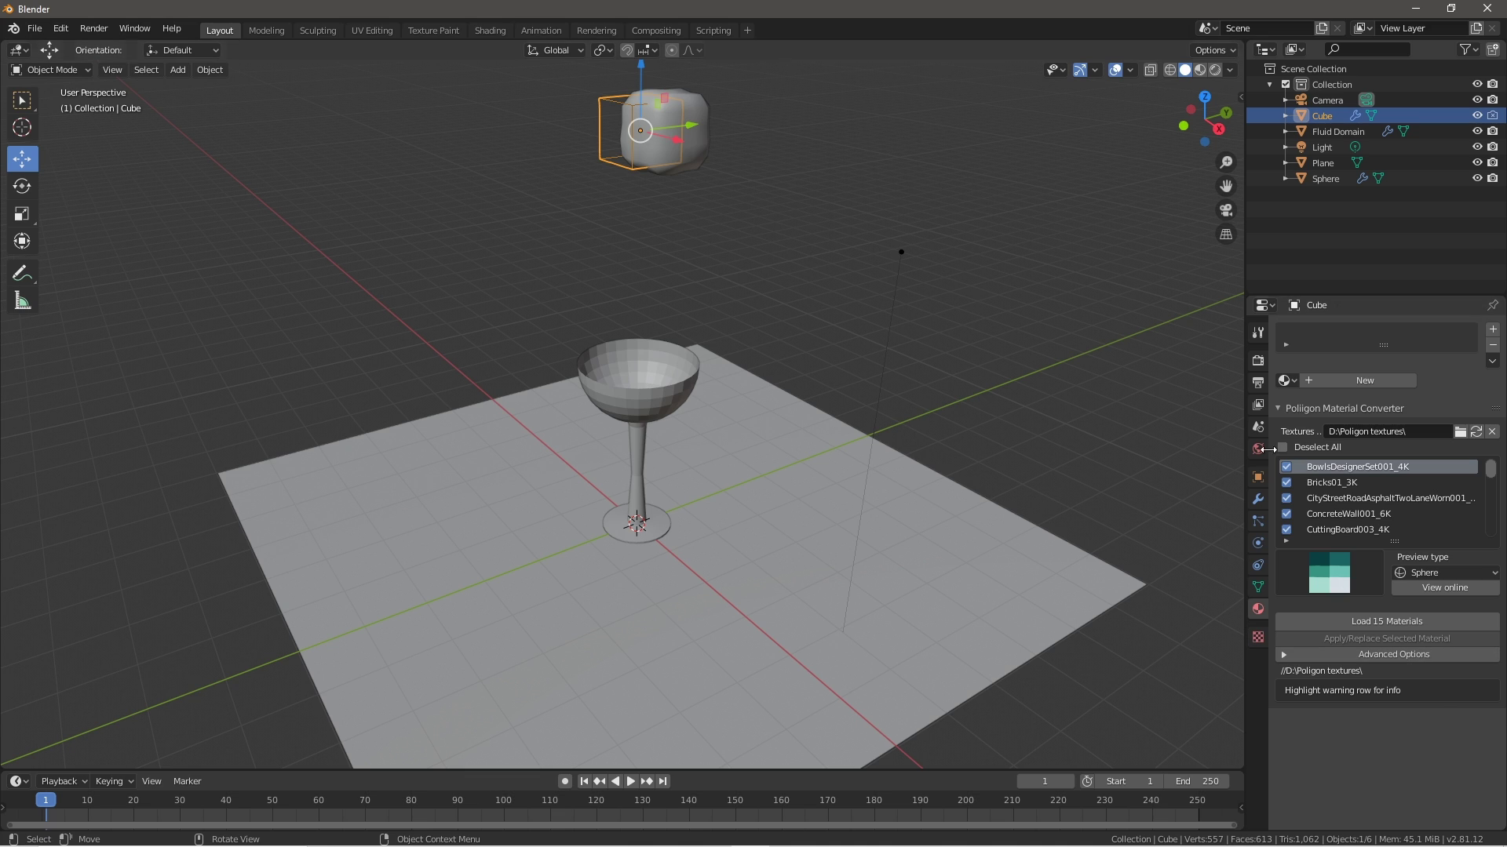
click(1258, 543)
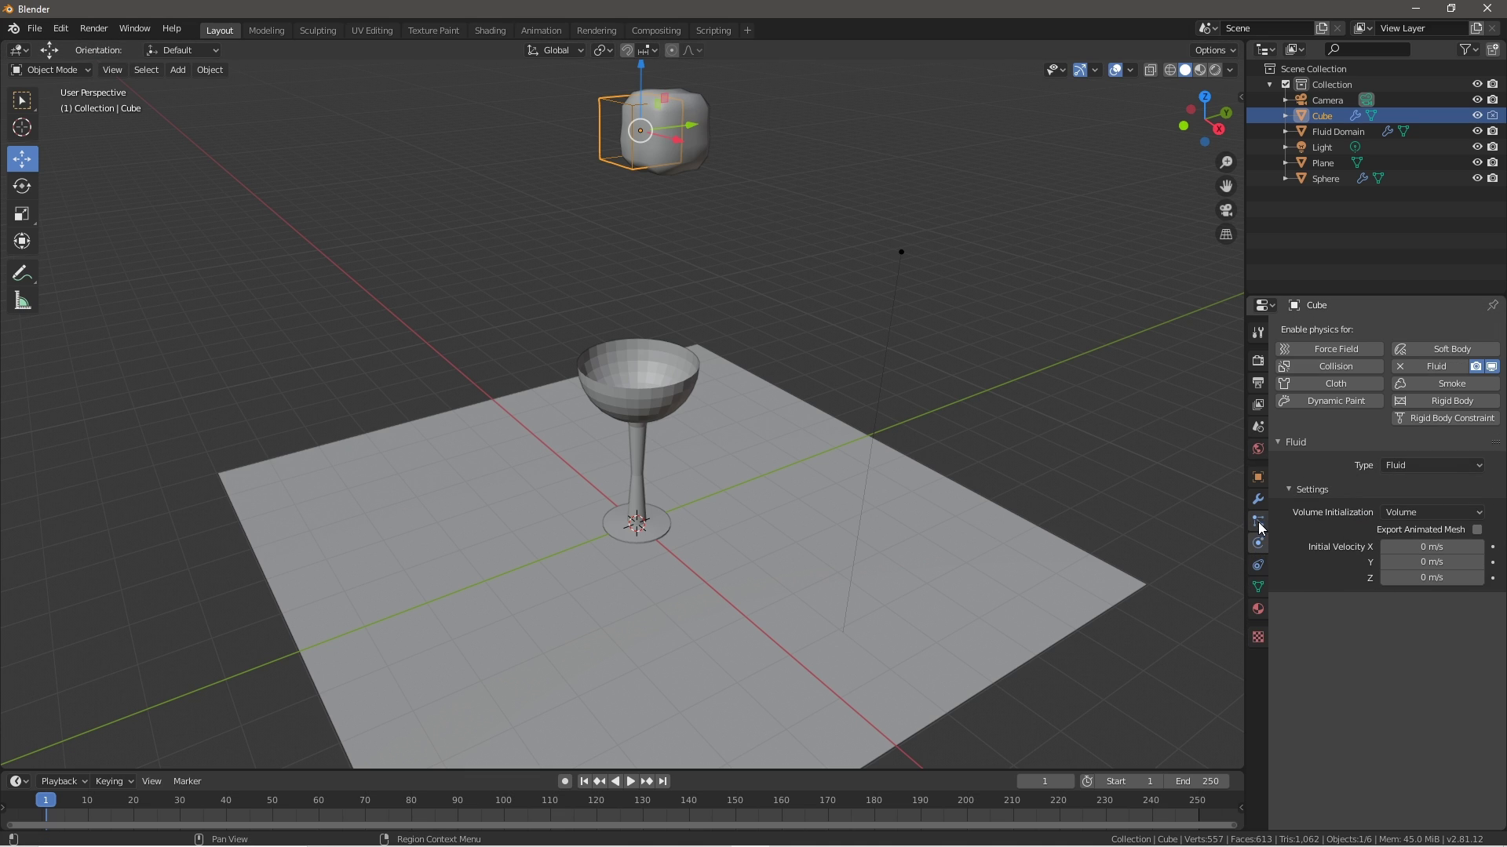
click(690, 103)
scroll(1412, 589, down, 2)
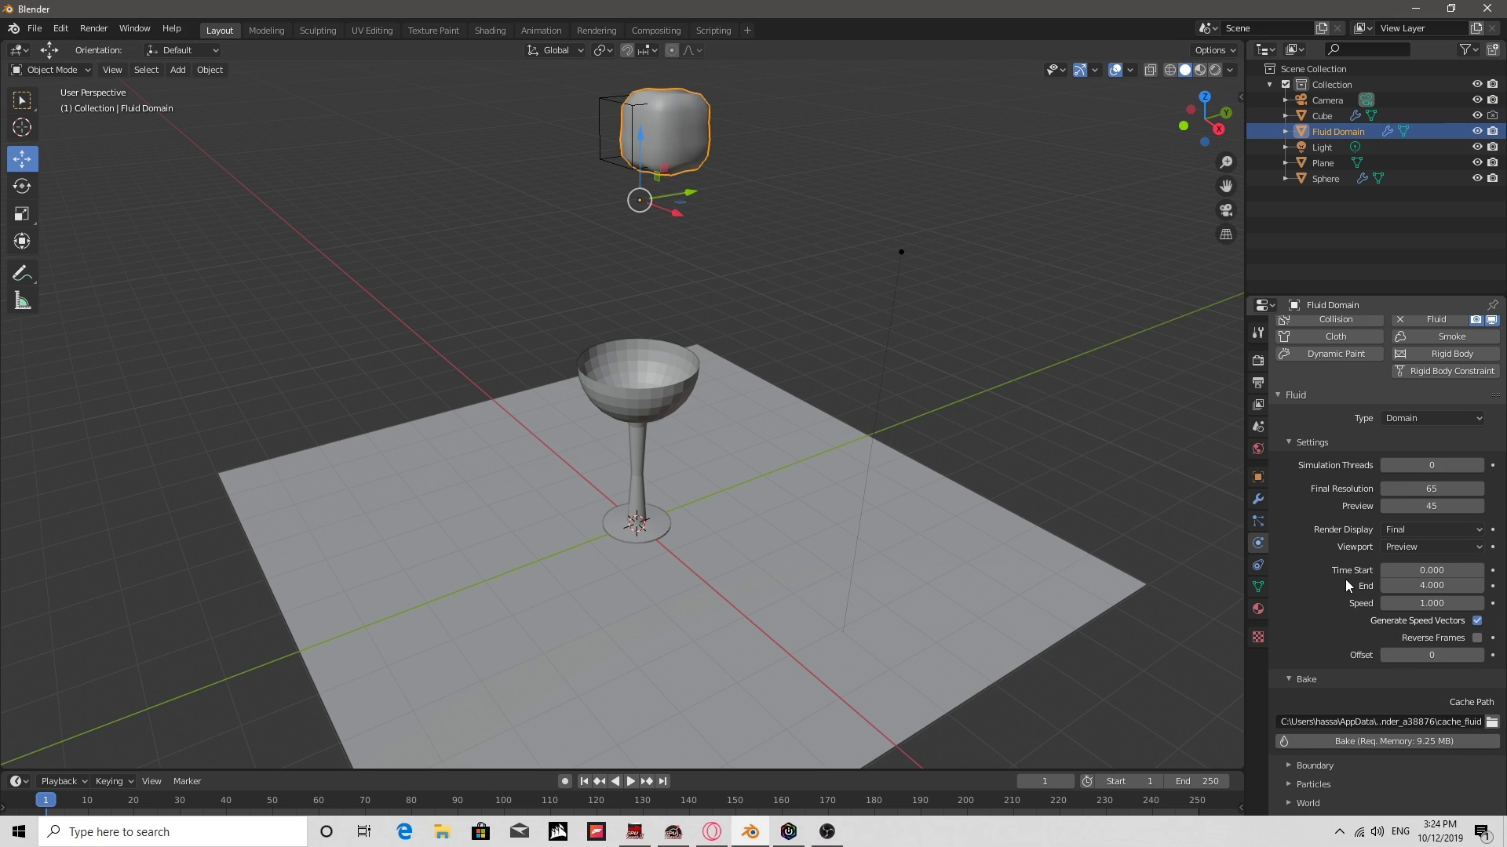
click(1439, 493)
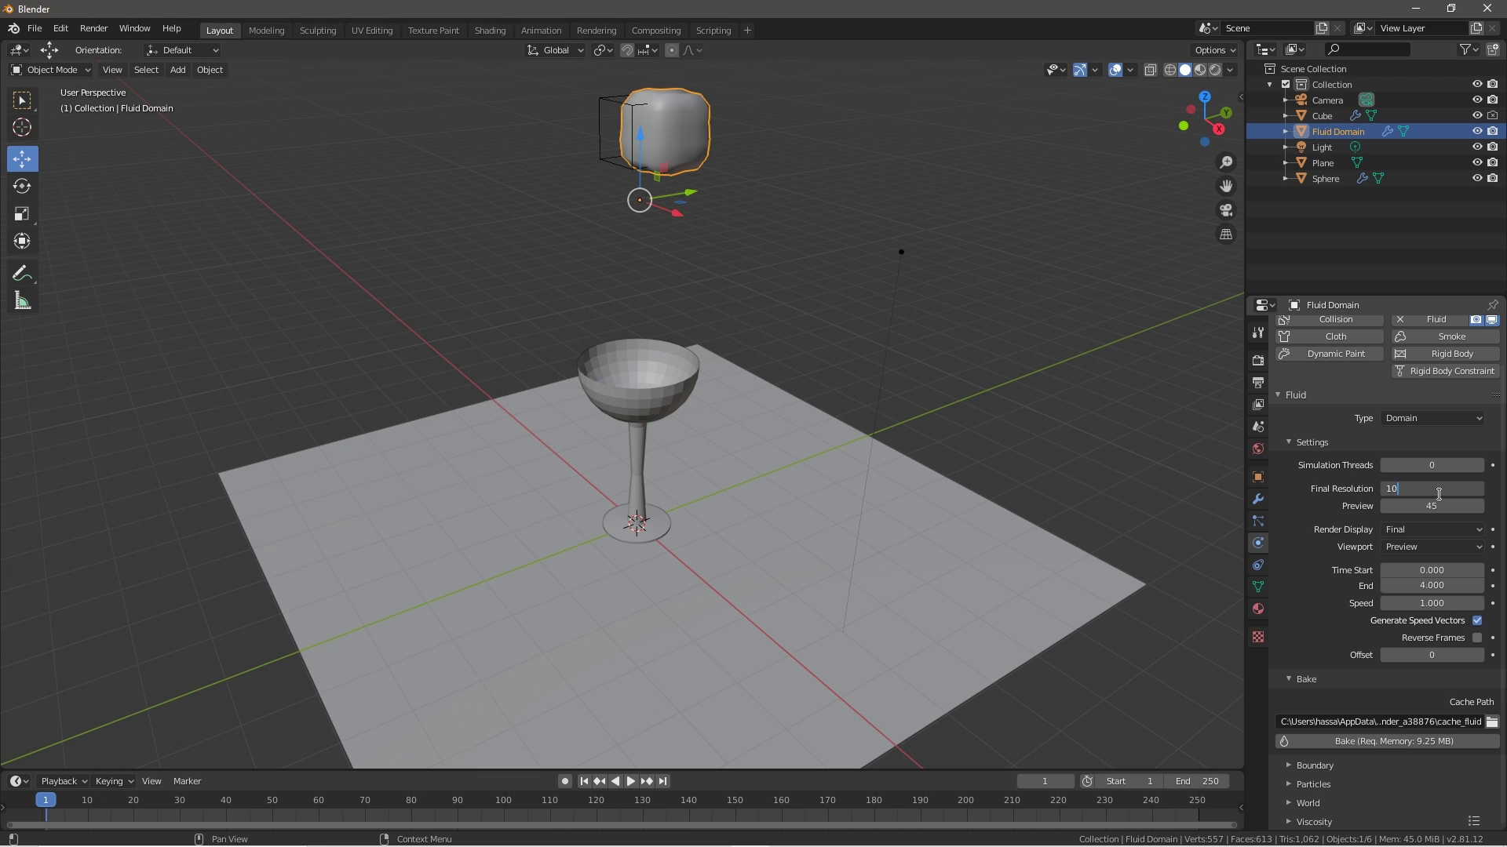
key(Return)
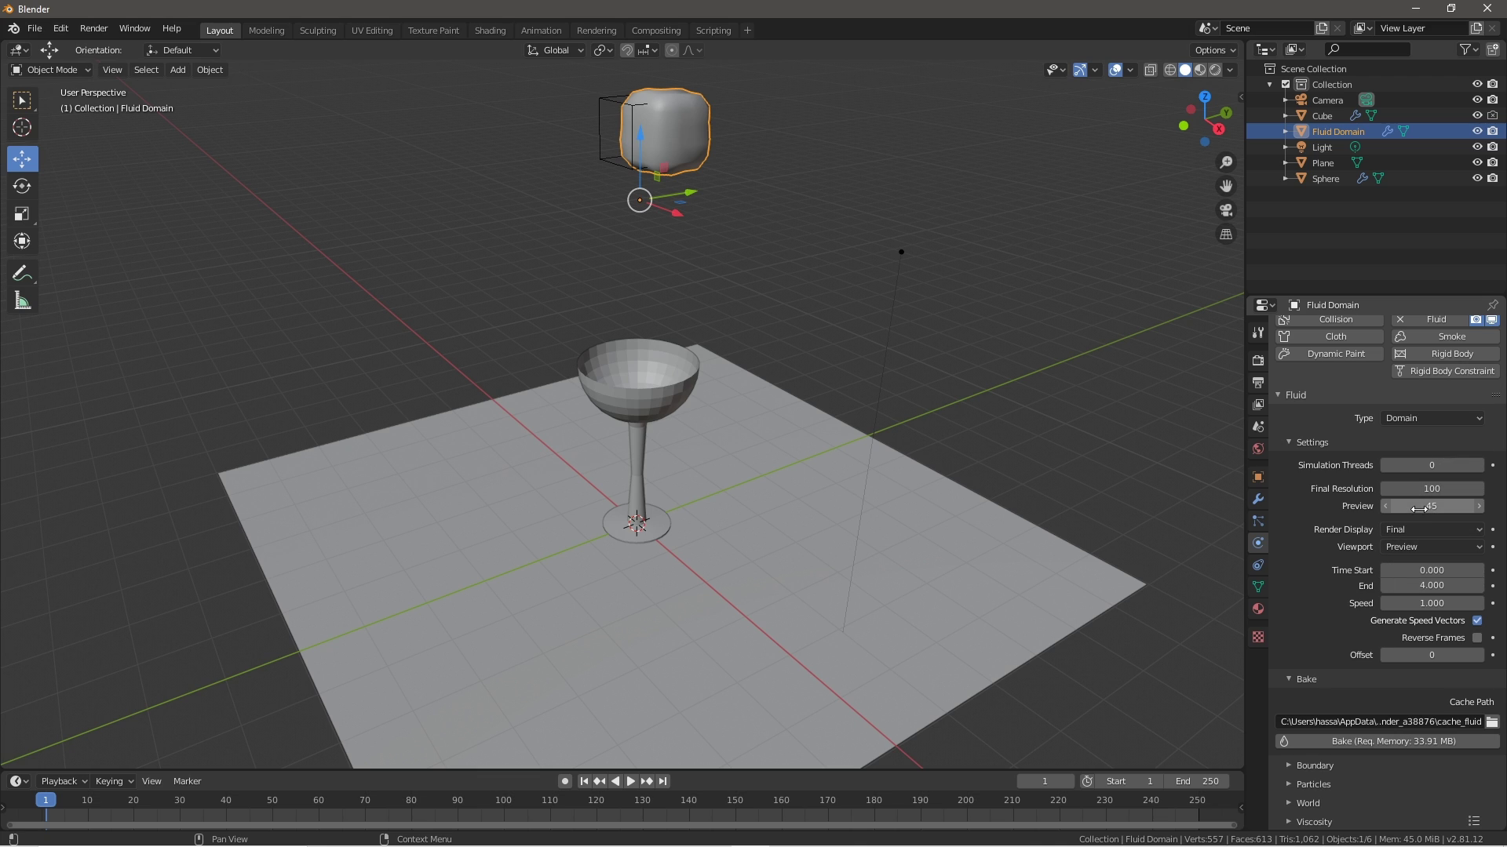
click(1419, 509)
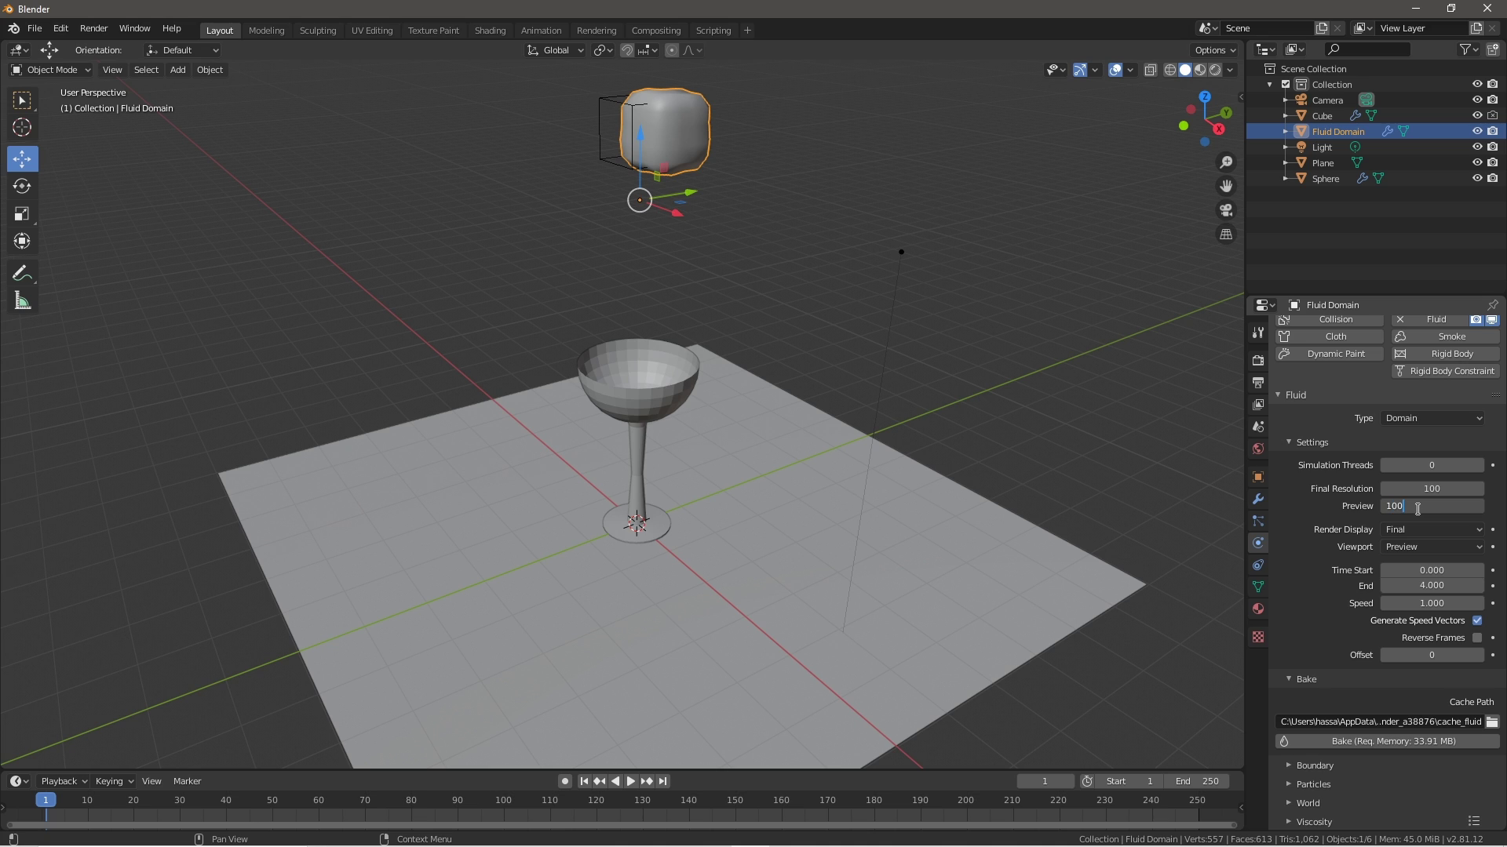
key(Return)
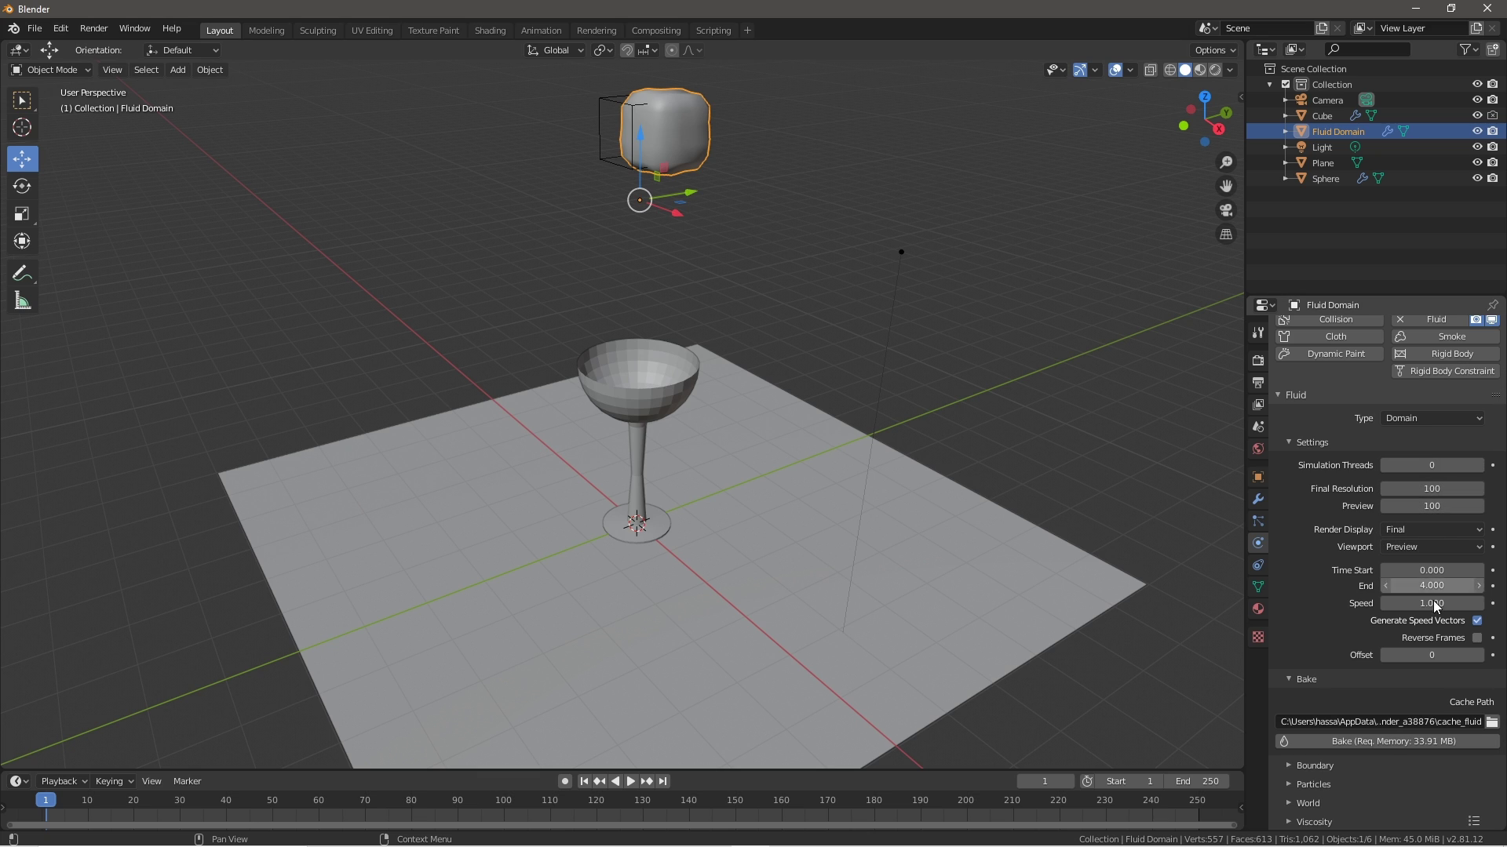
- Try a final resolution of 200 for the fluid domain and set it back to 100
click(1428, 490)
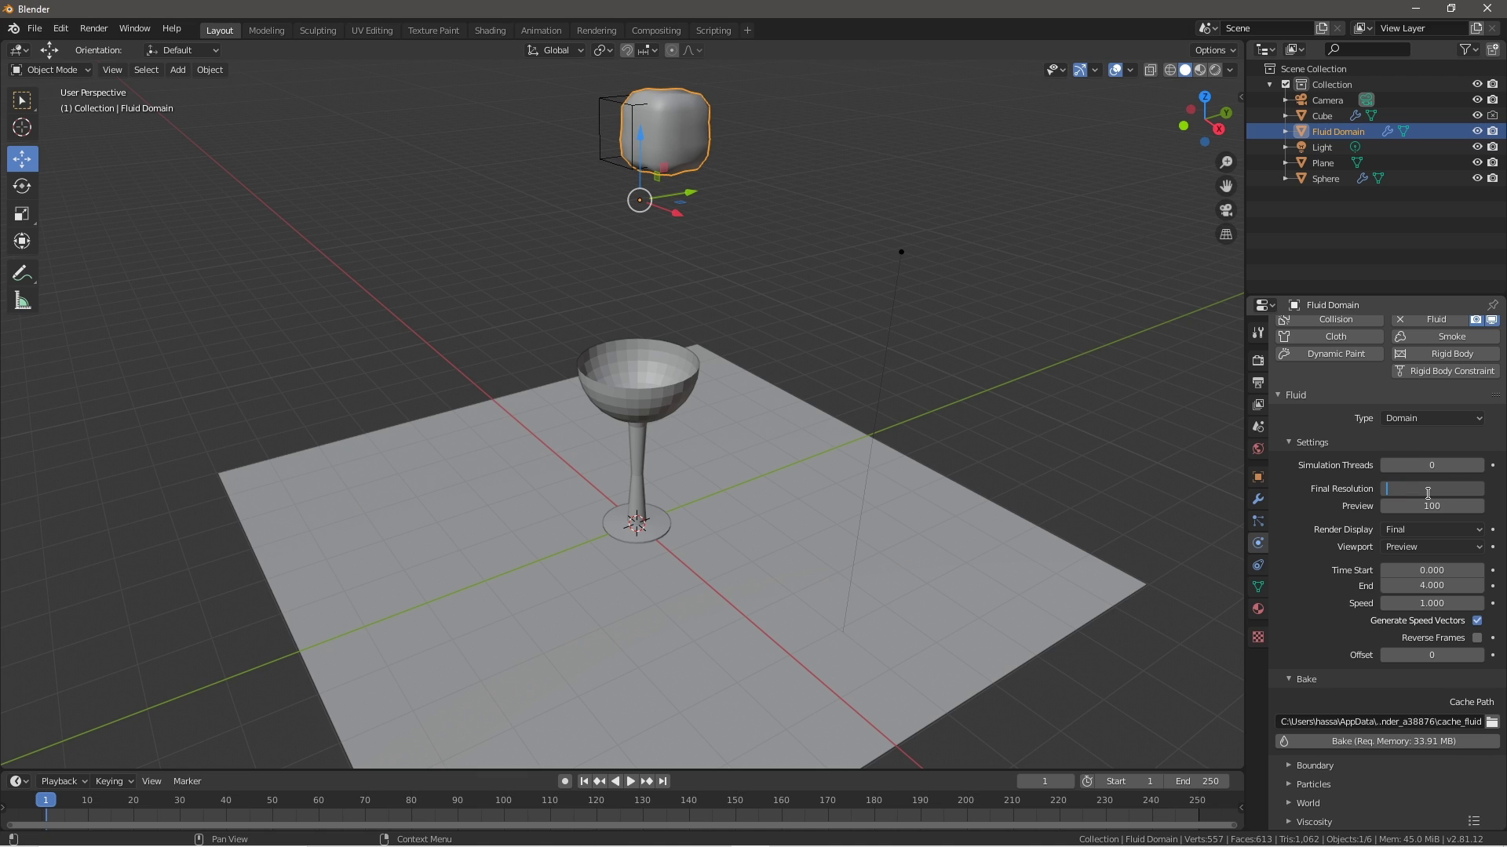
key(Return)
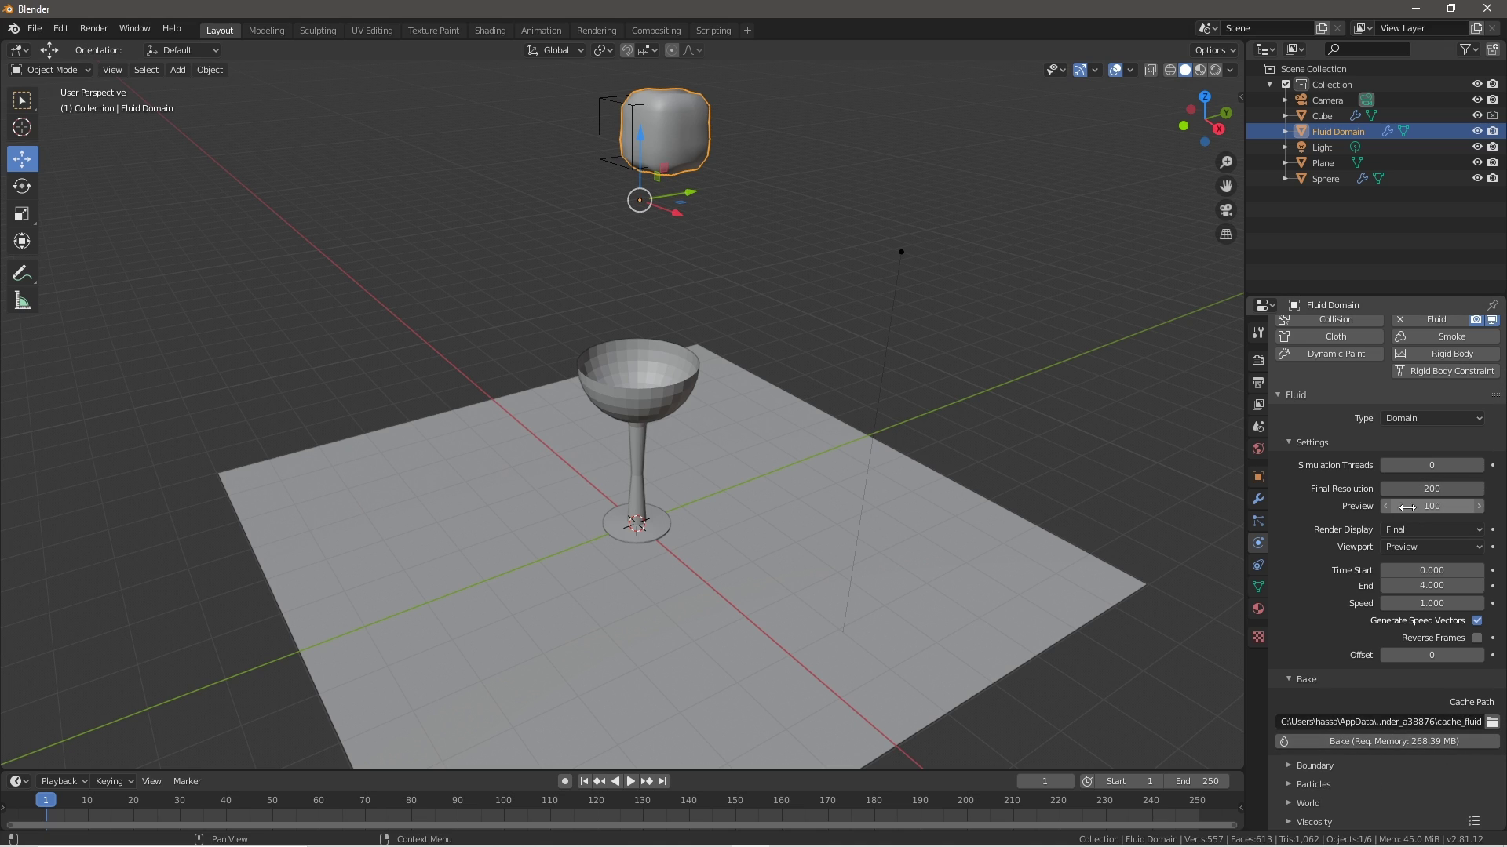
click(1393, 492)
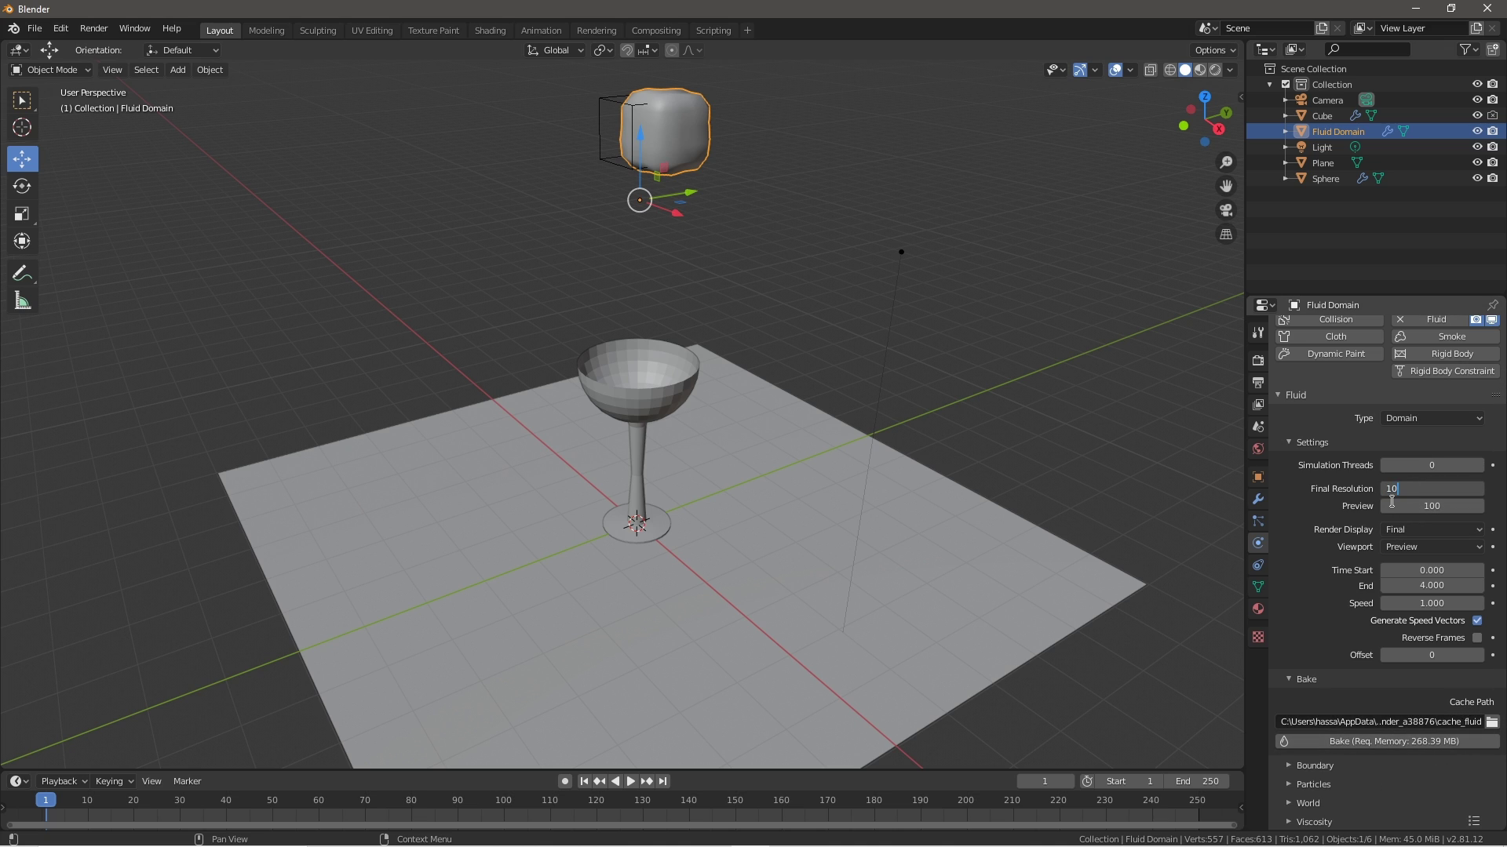
text(100)
key(Return)
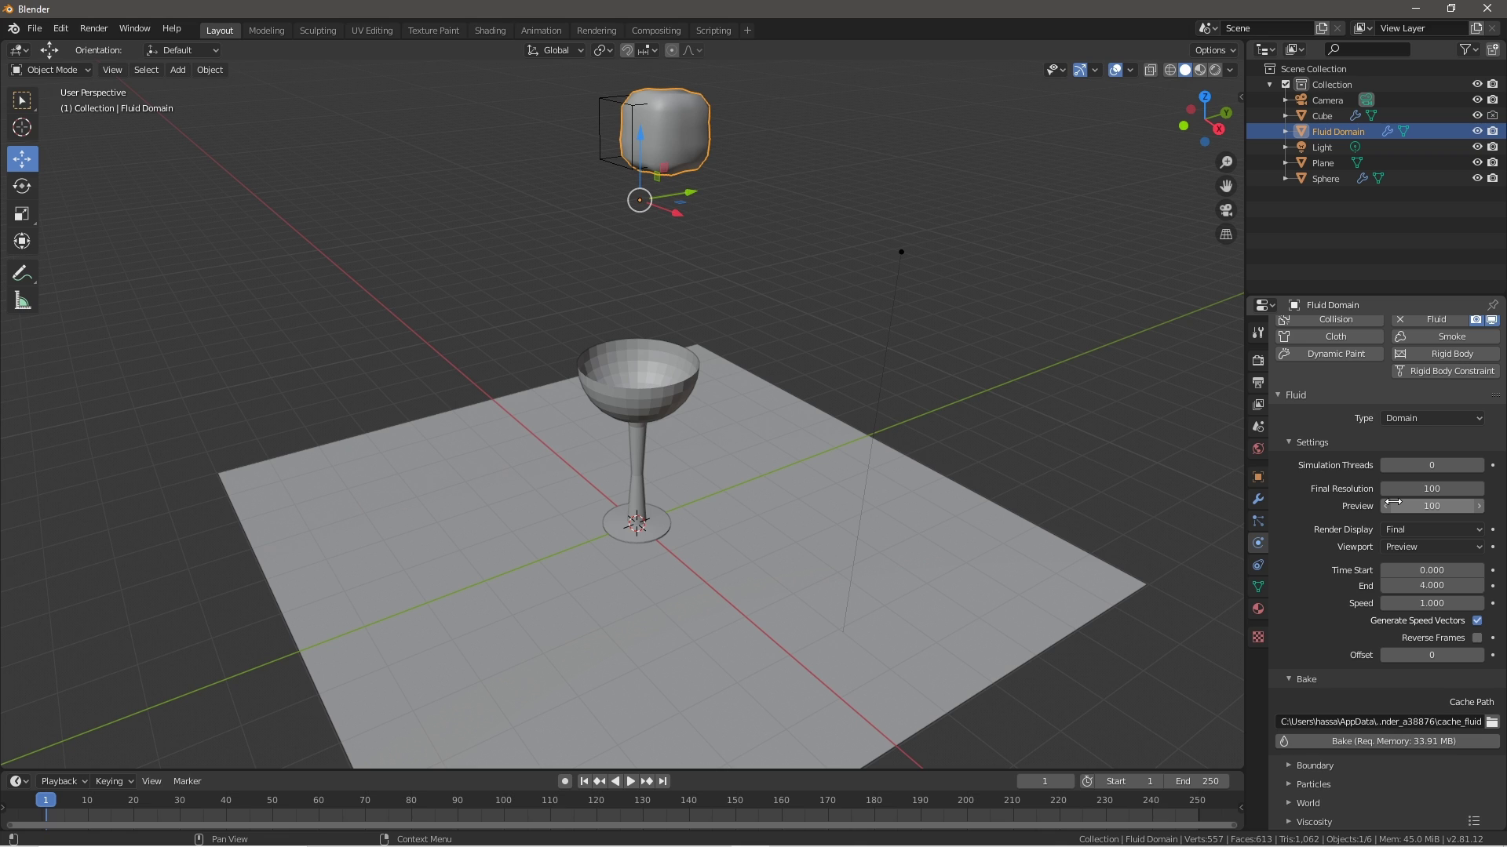
- Rebake the fluid simulation and play it back around the goblet, stopping at the start of the timeline
click(1377, 738)
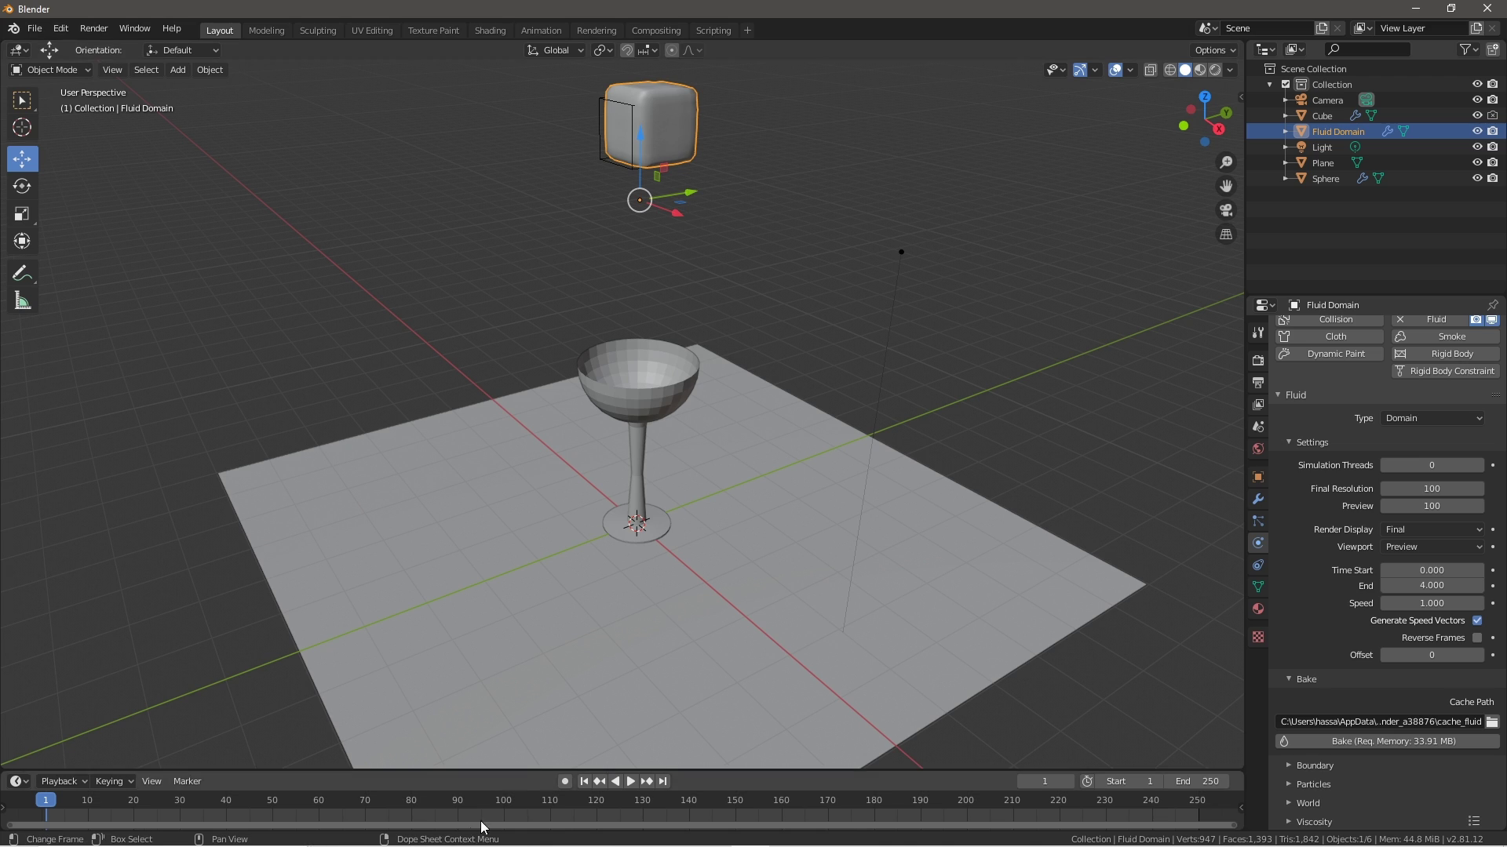
click(633, 782)
middle_drag(691, 557, 735, 530)
scroll(840, 581, down, 4)
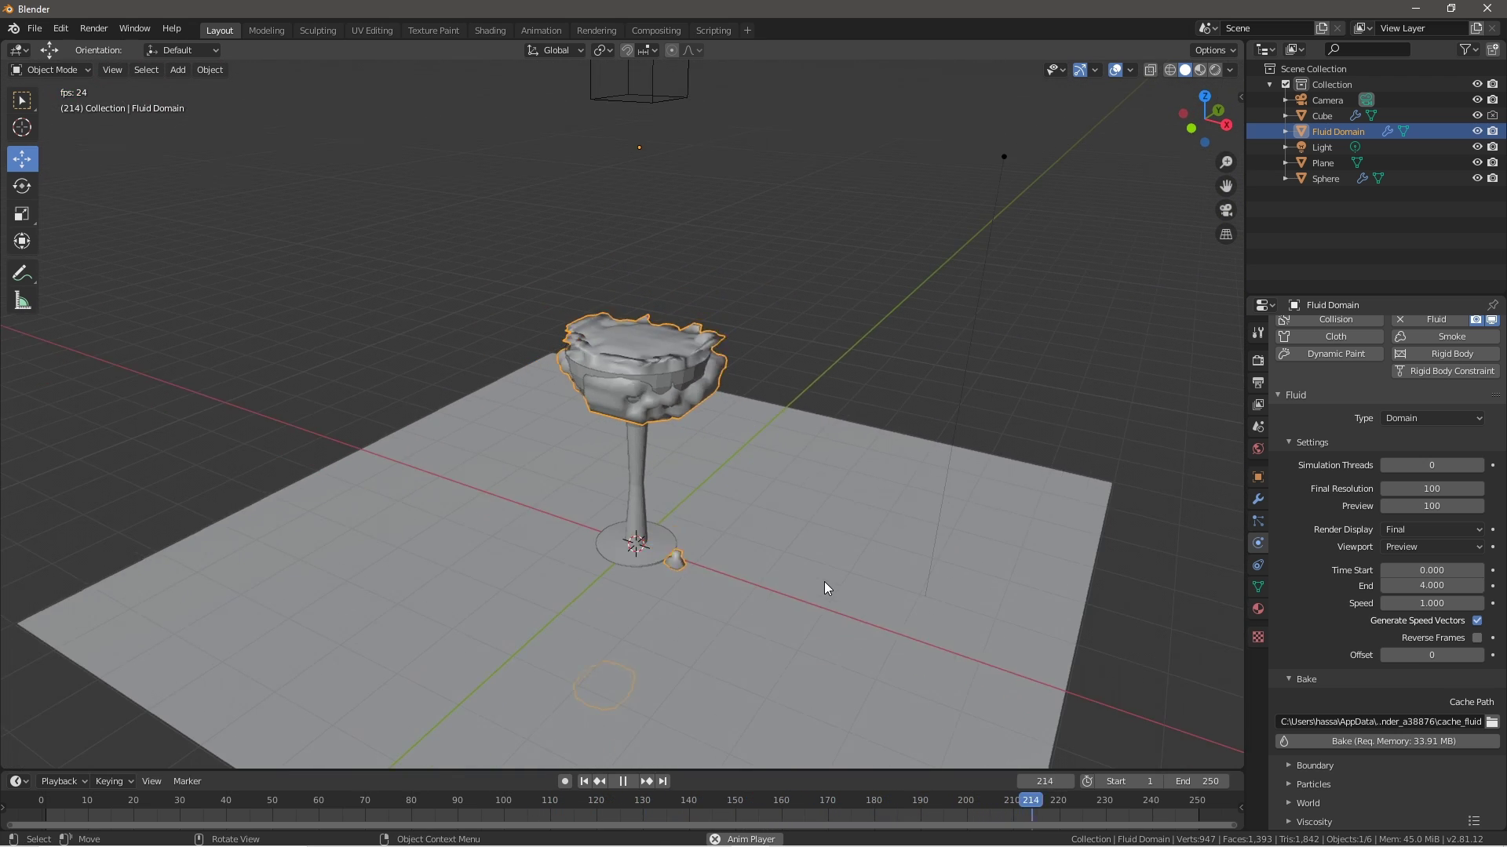
click(623, 780)
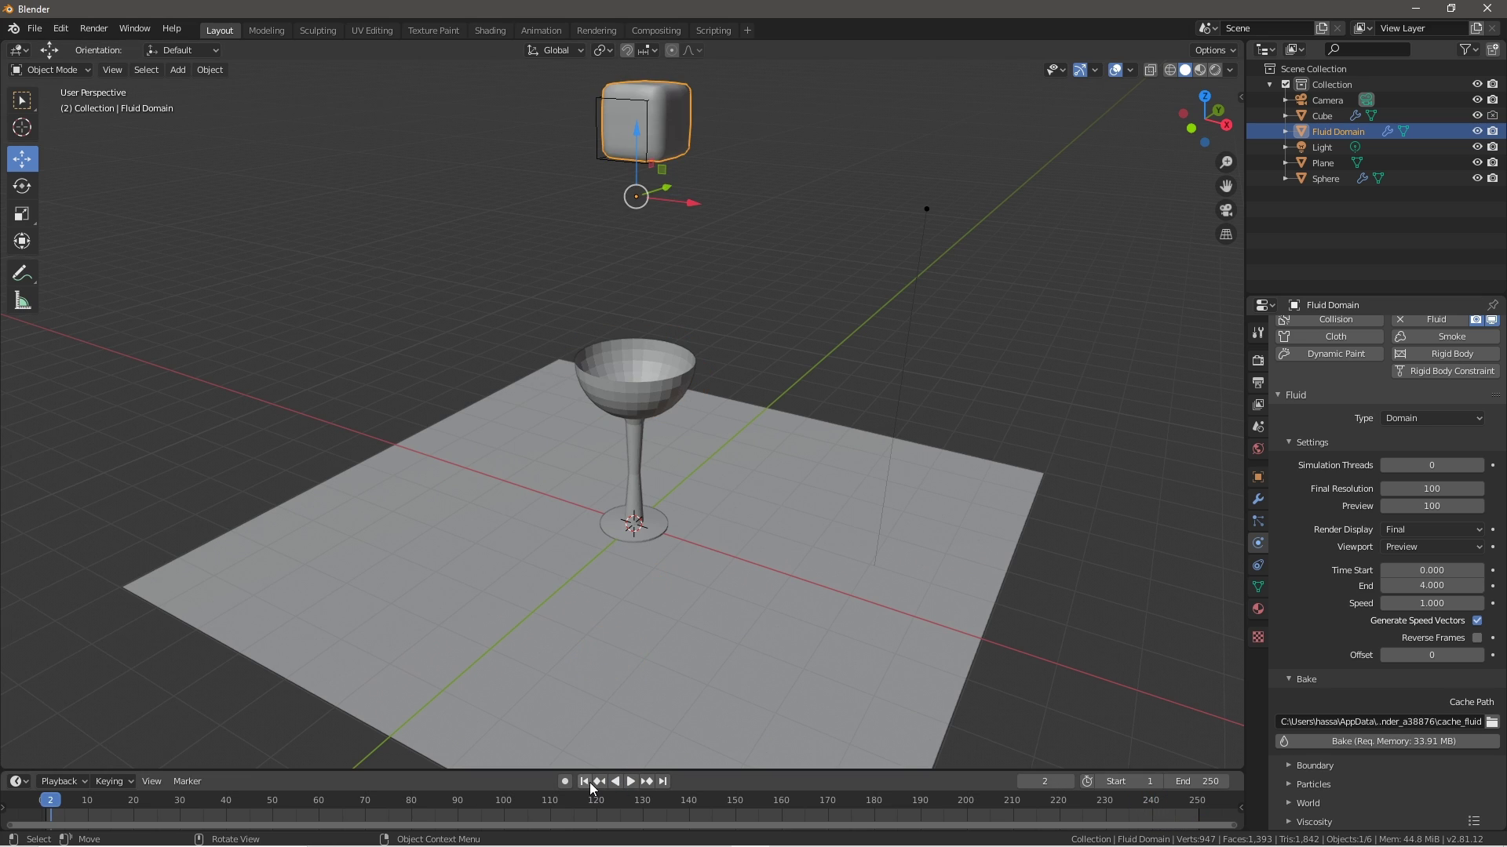
- Set the fluid domain's final resolution to 300, keeping the domain selected with its bake settings in view
click(1446, 488)
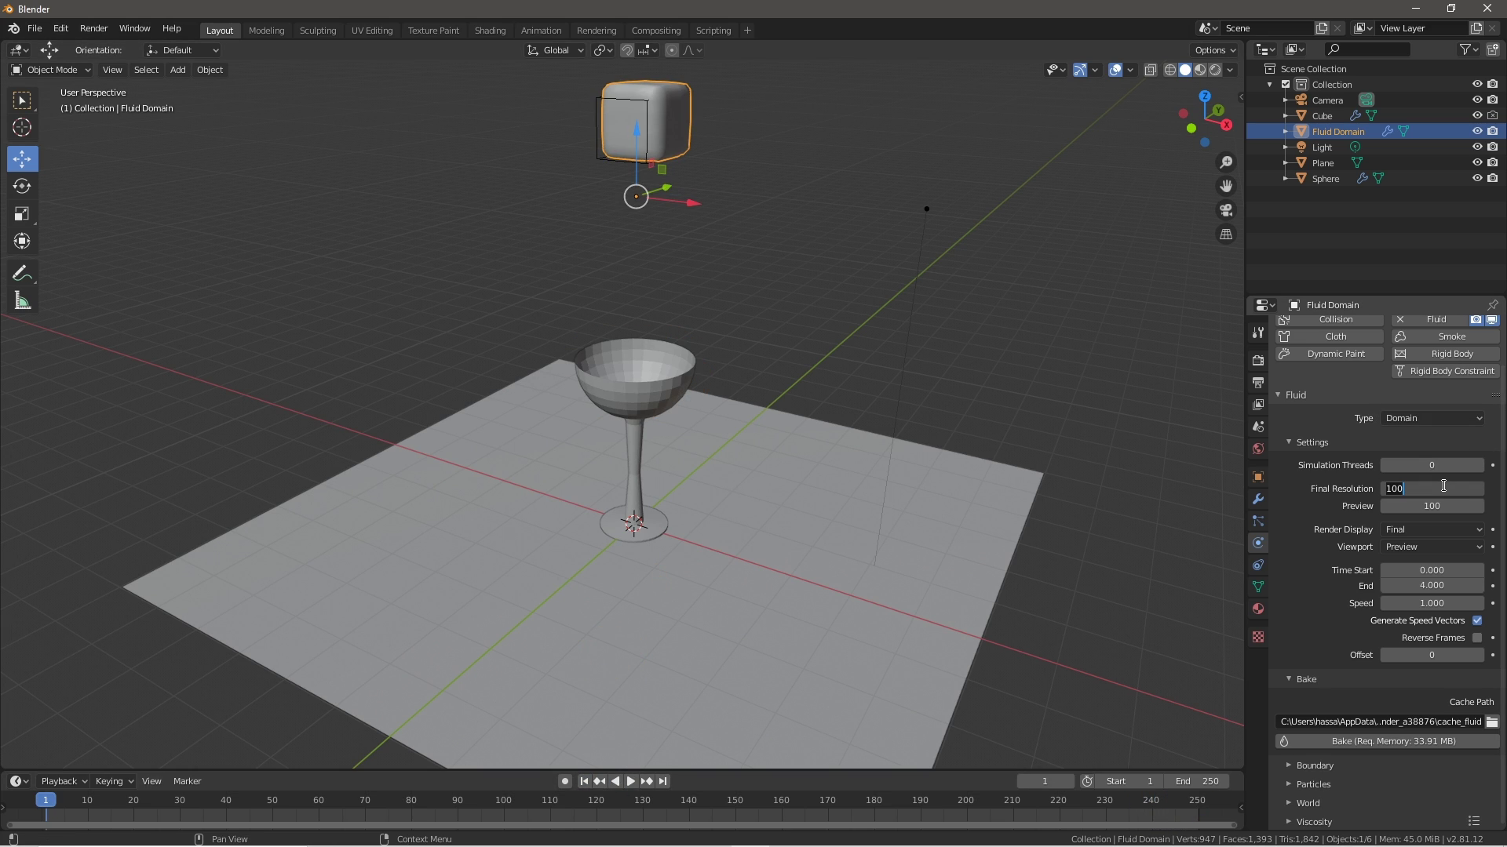
key(BackSpace)
text(300)
key(Return)
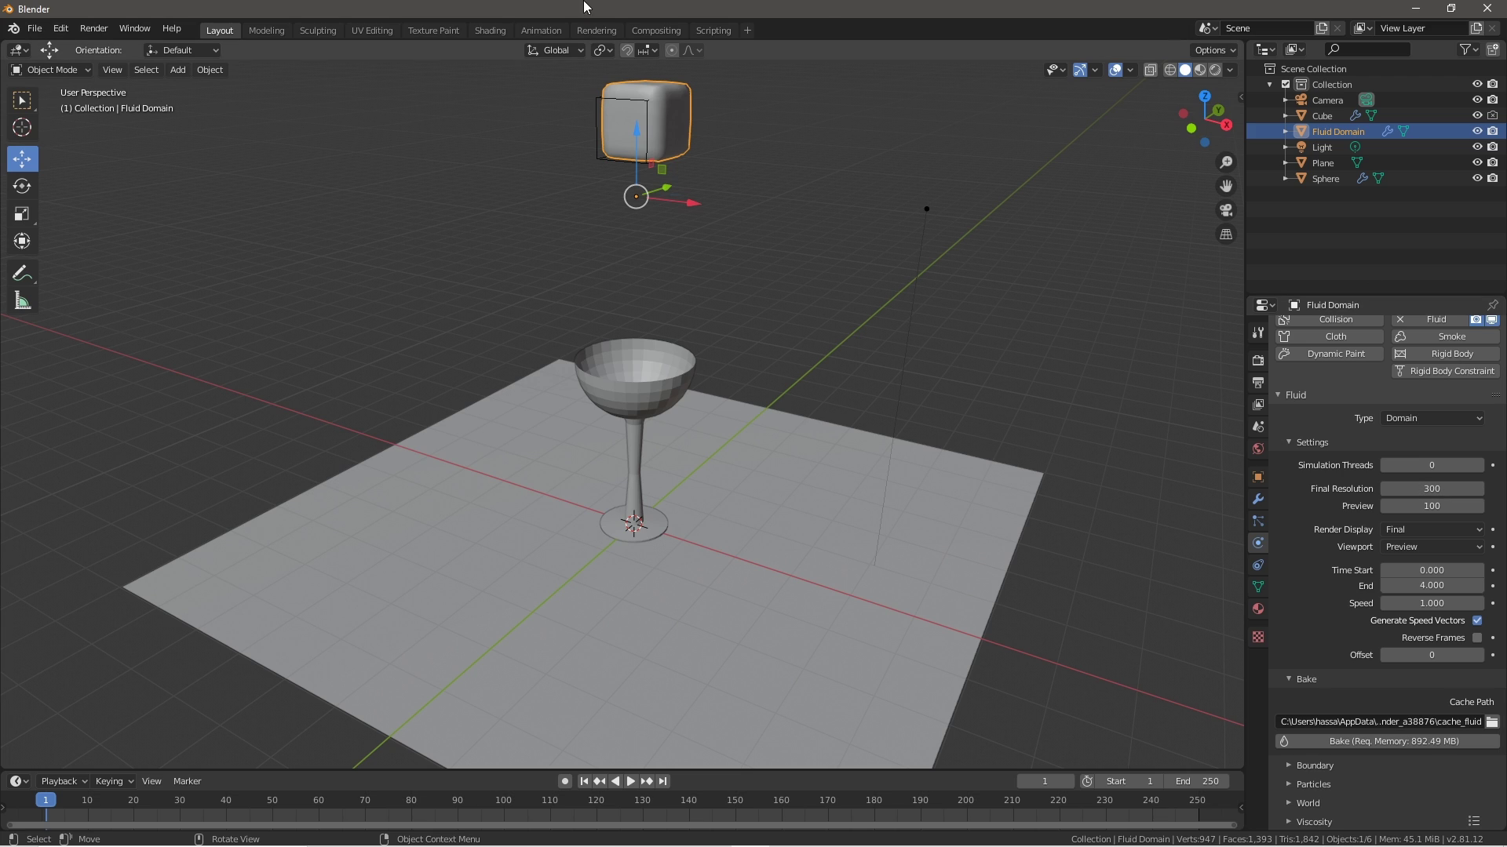
click(874, 344)
click(873, 583)
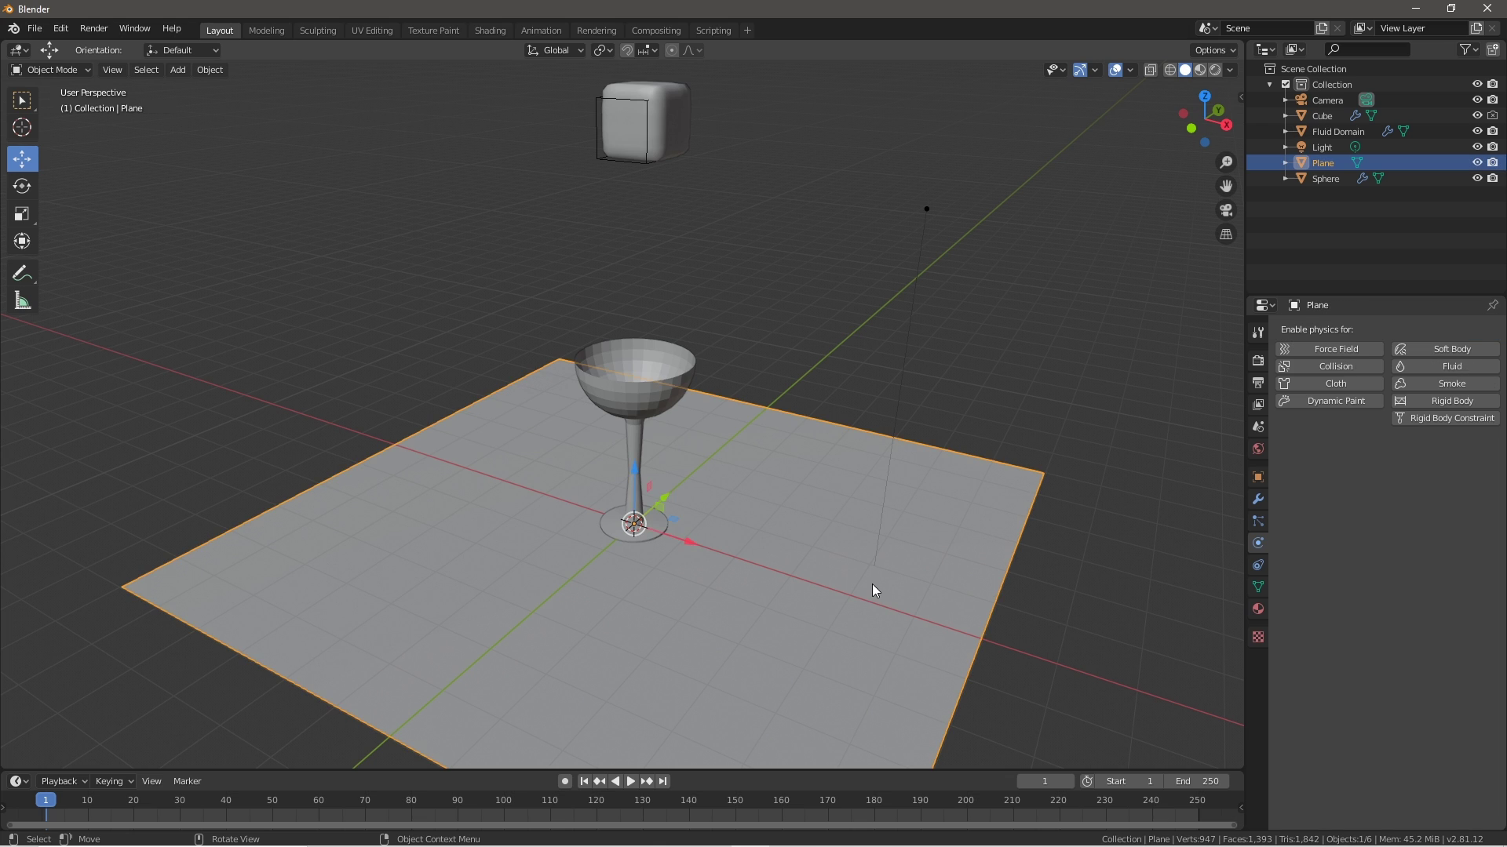
click(657, 114)
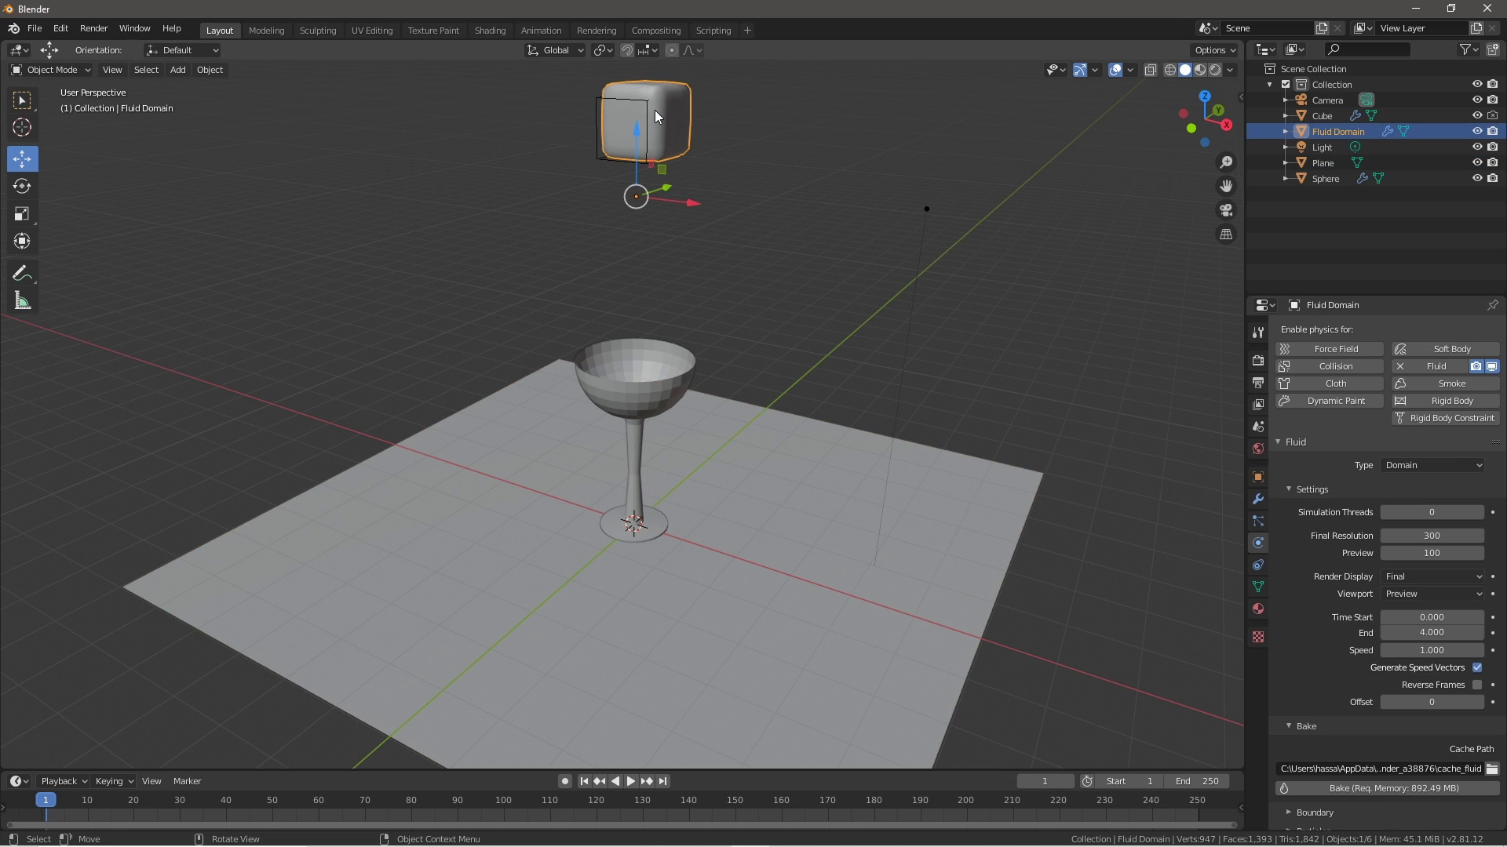
scroll(1431, 793, down, 1)
scroll(1431, 793, down, 1)
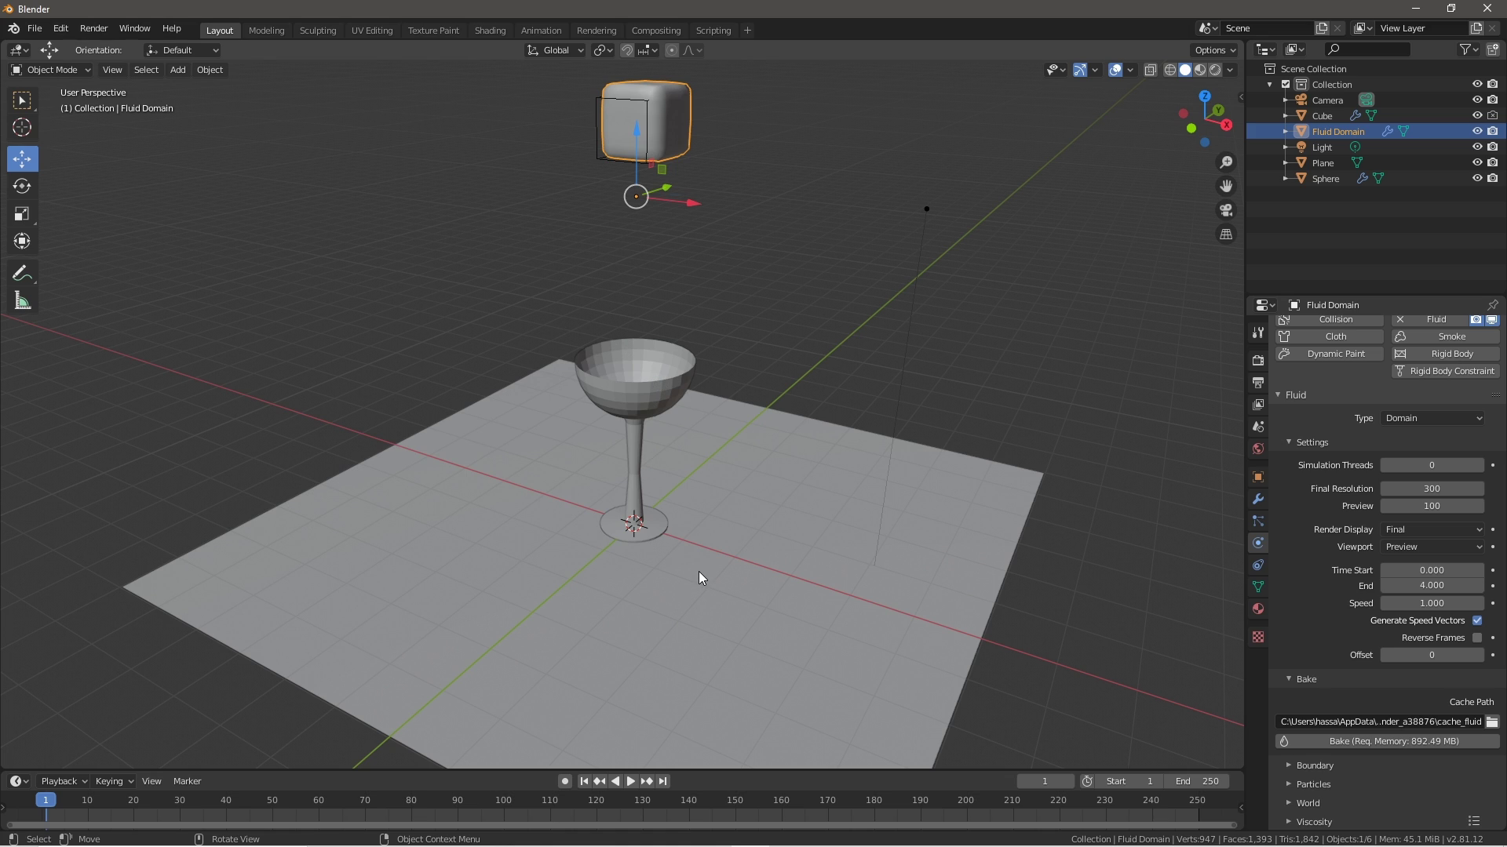
- Add a new material with a Principled BSDF surface to the floor plane and deselect the plane
click(792, 582)
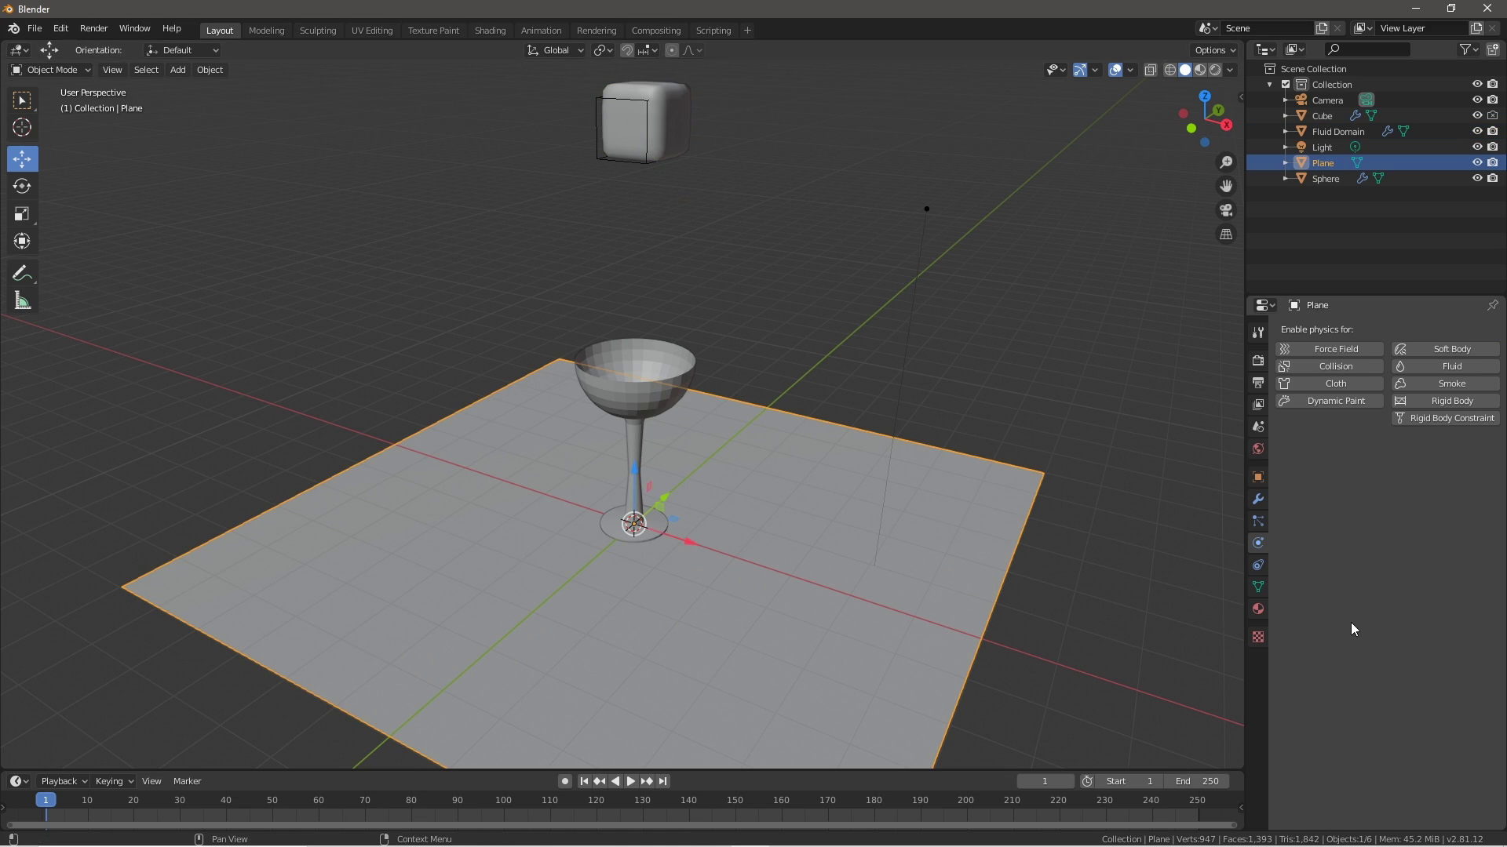
click(1258, 609)
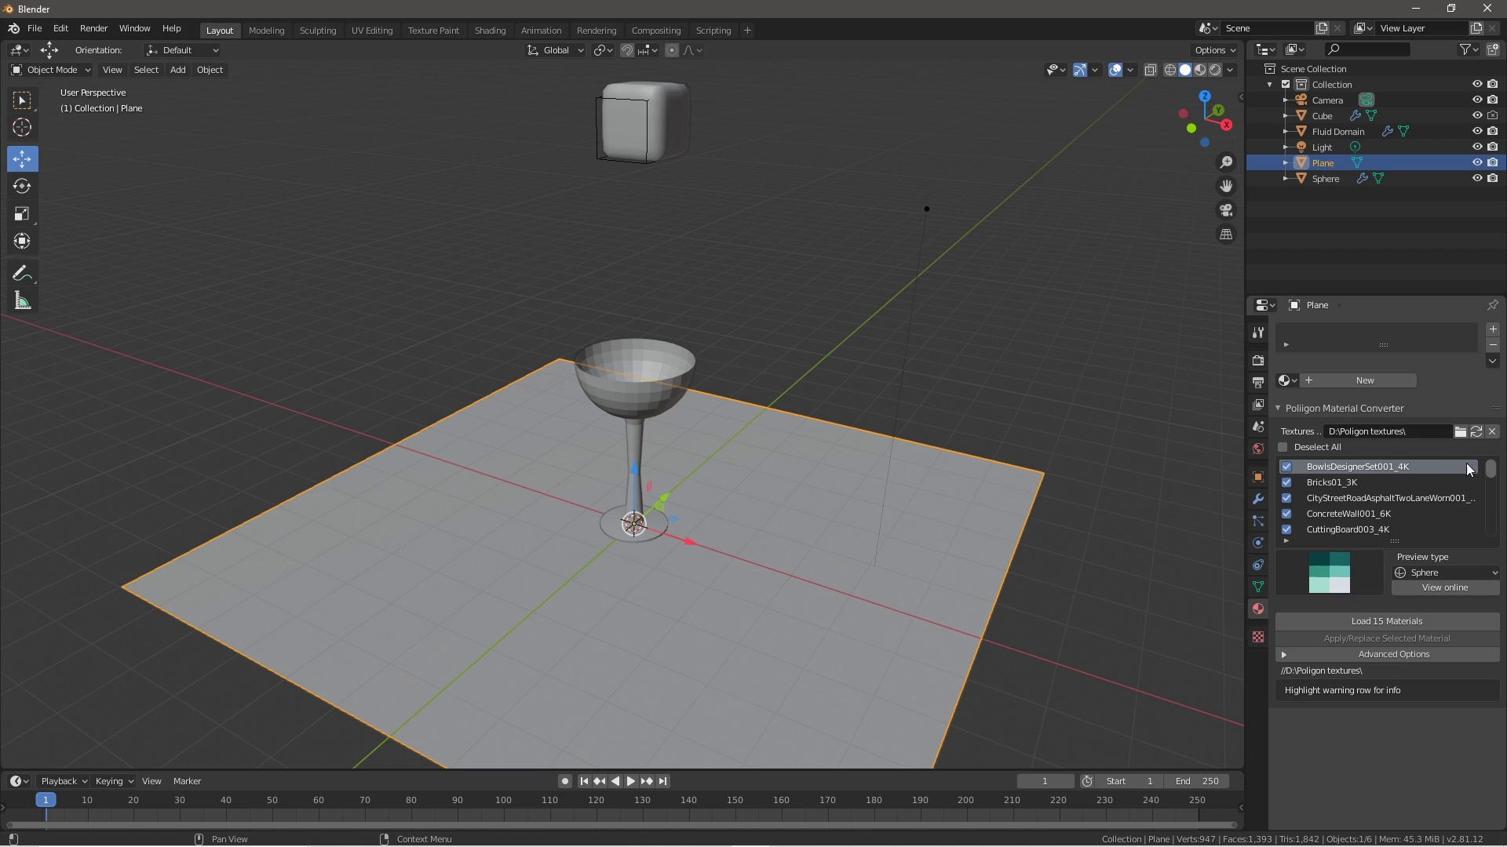
click(1320, 383)
click(1443, 514)
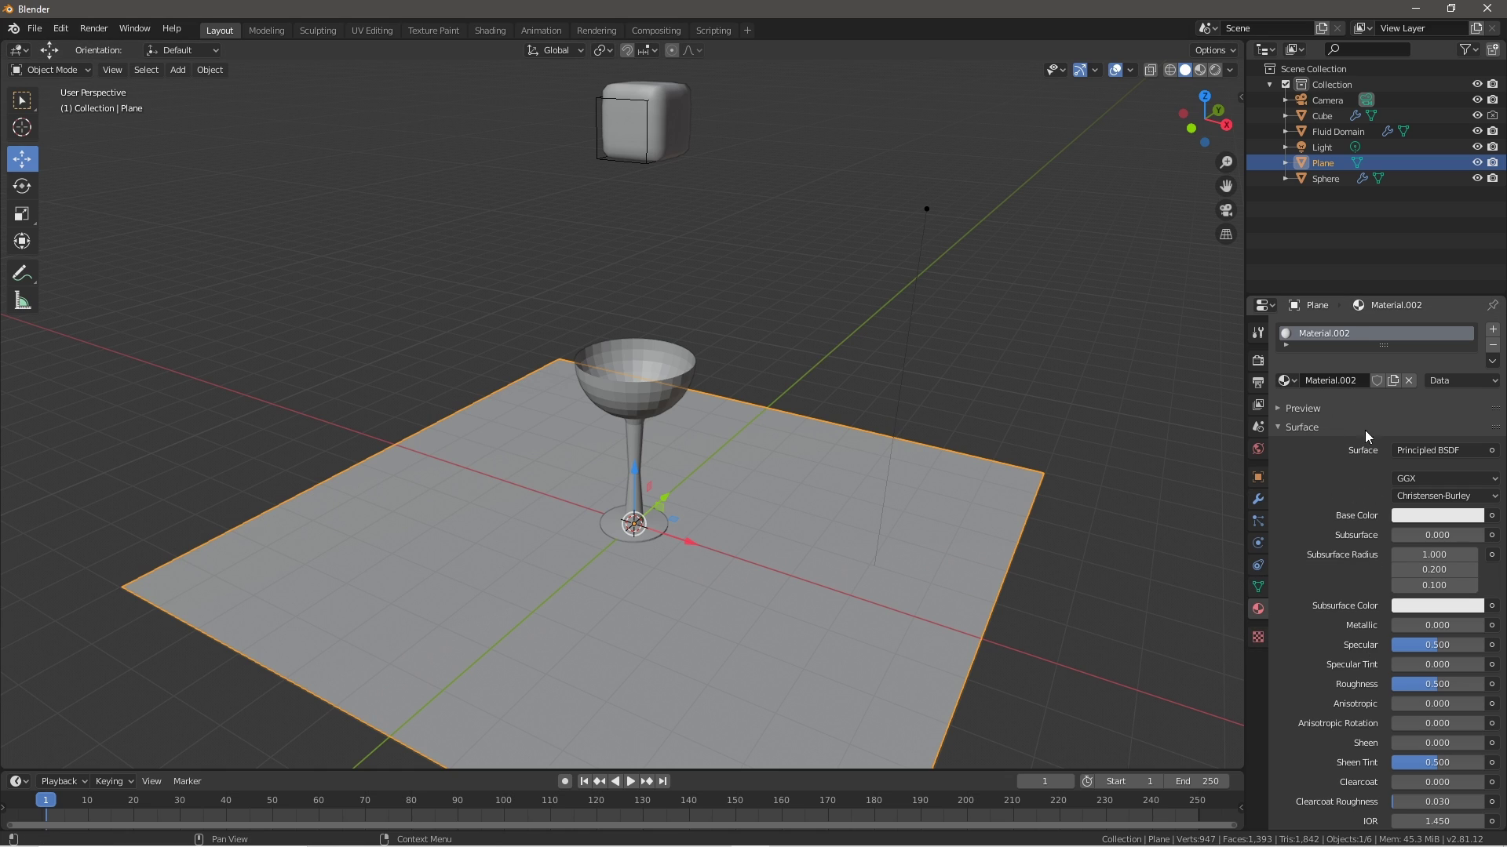
click(1413, 450)
click(714, 347)
- Play the fluid simulation through the camera view, pause it at frame 81 and select the fluid domain
middle_drag(1031, 651, 902, 579)
key(KP_0)
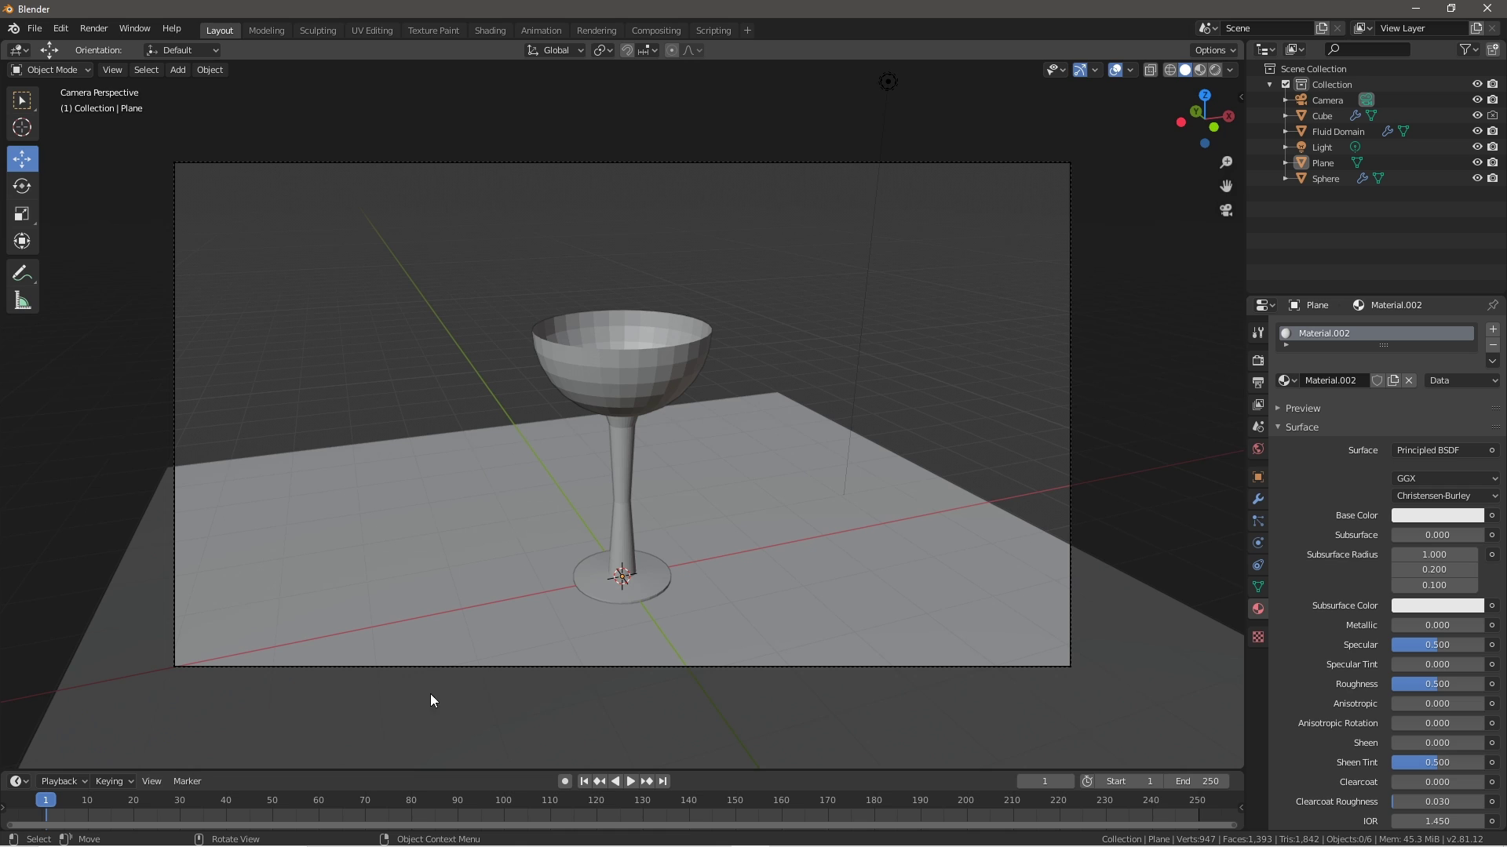
click(633, 782)
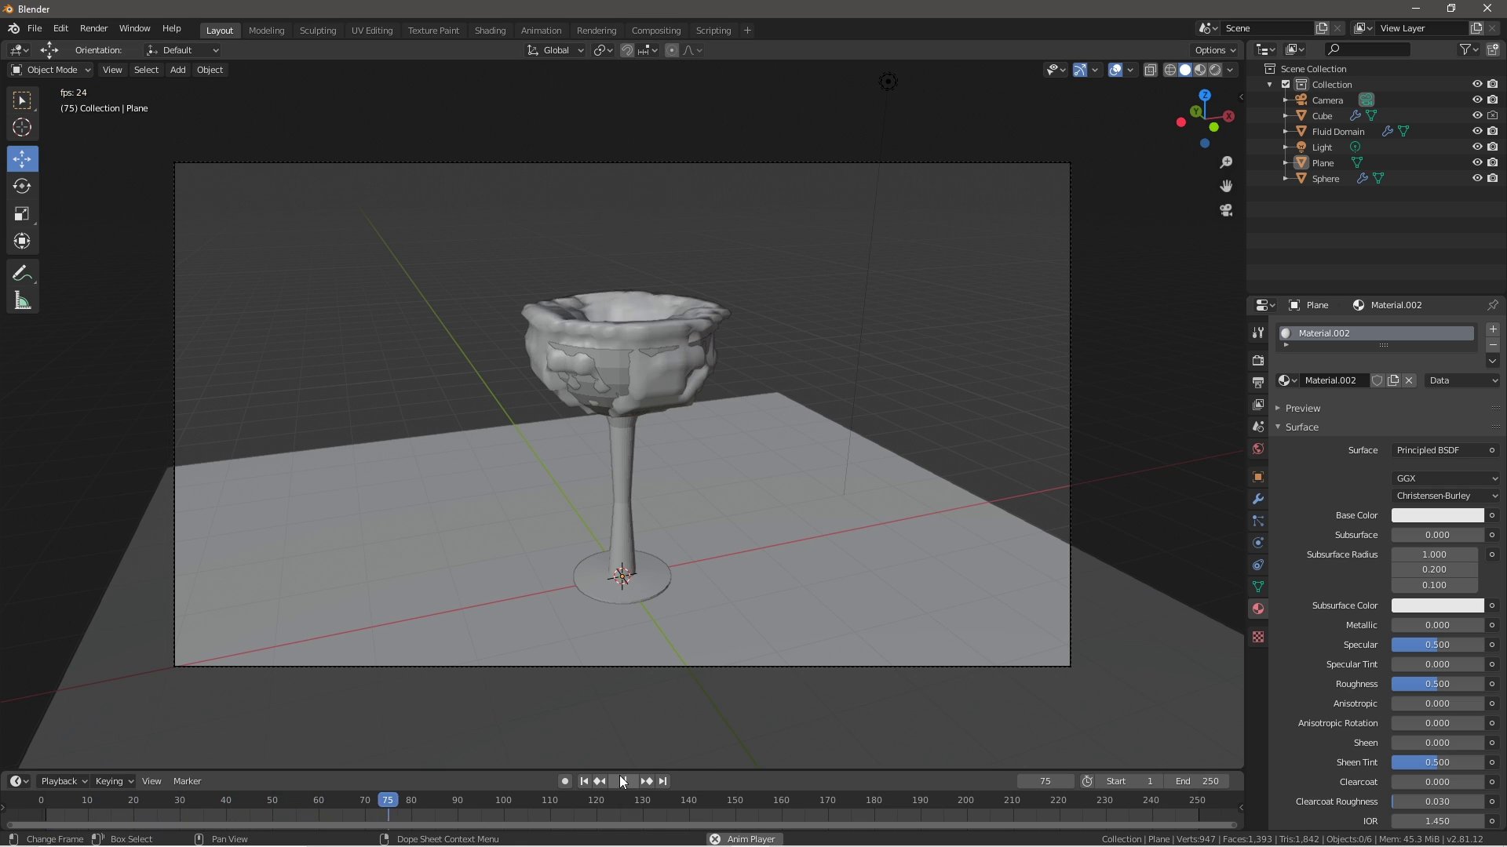
click(621, 782)
click(595, 325)
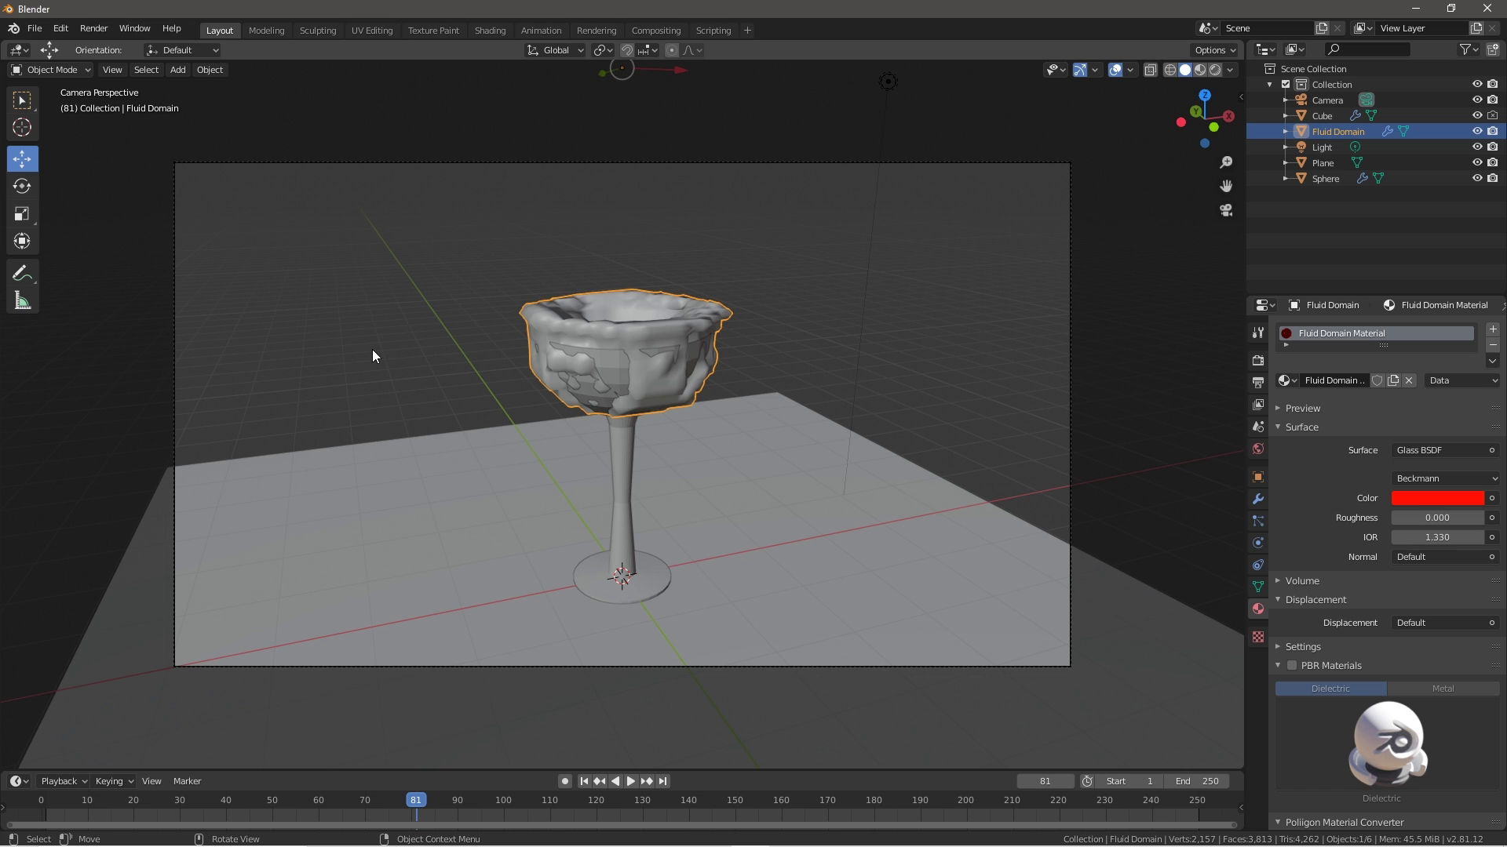
middle_drag(372, 350, 428, 363)
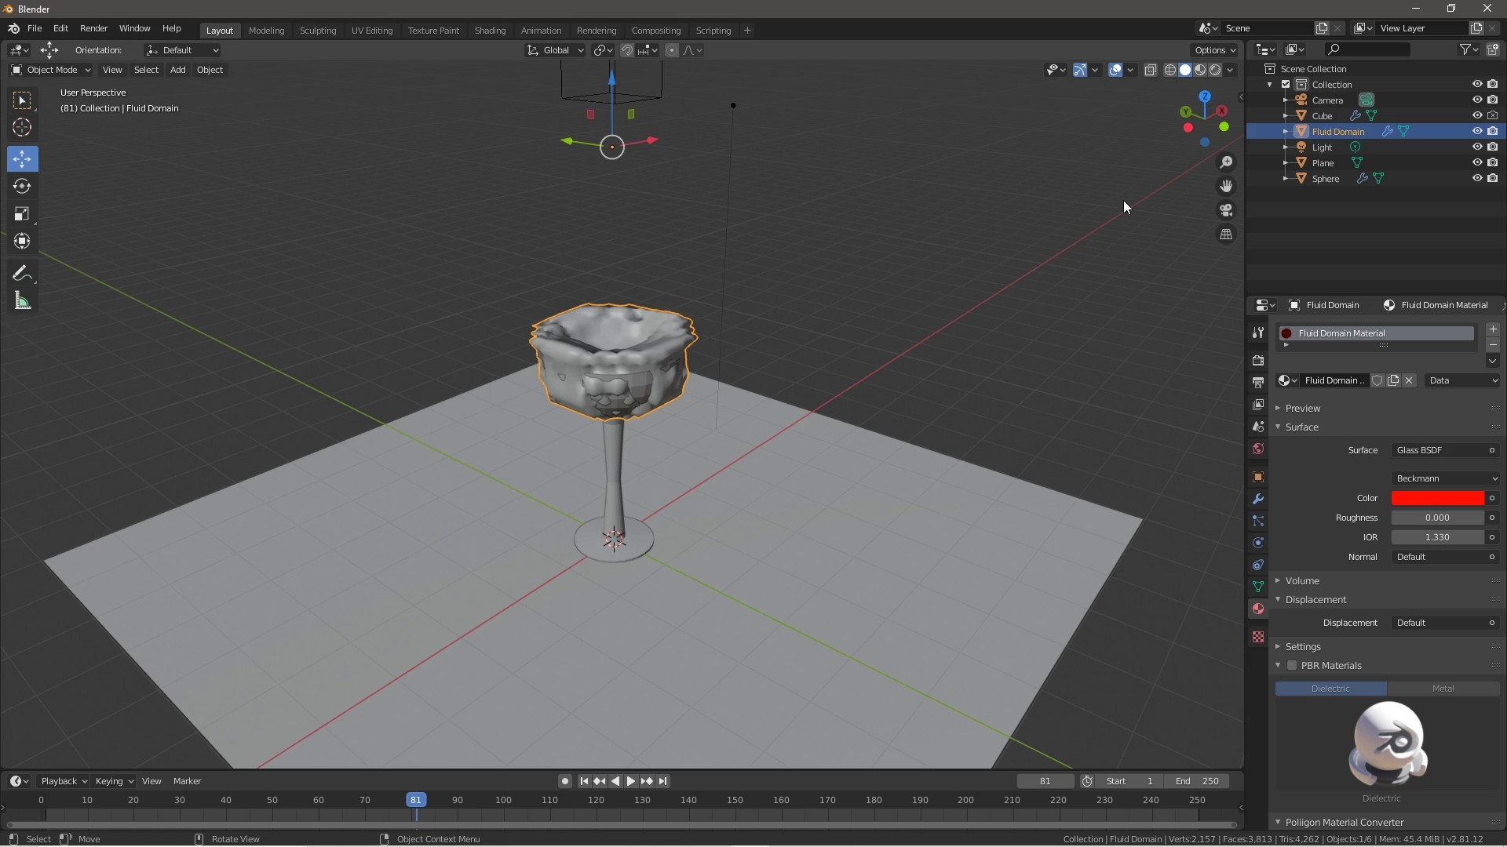
- Set the render output's file format to FFmpeg video
click(1261, 364)
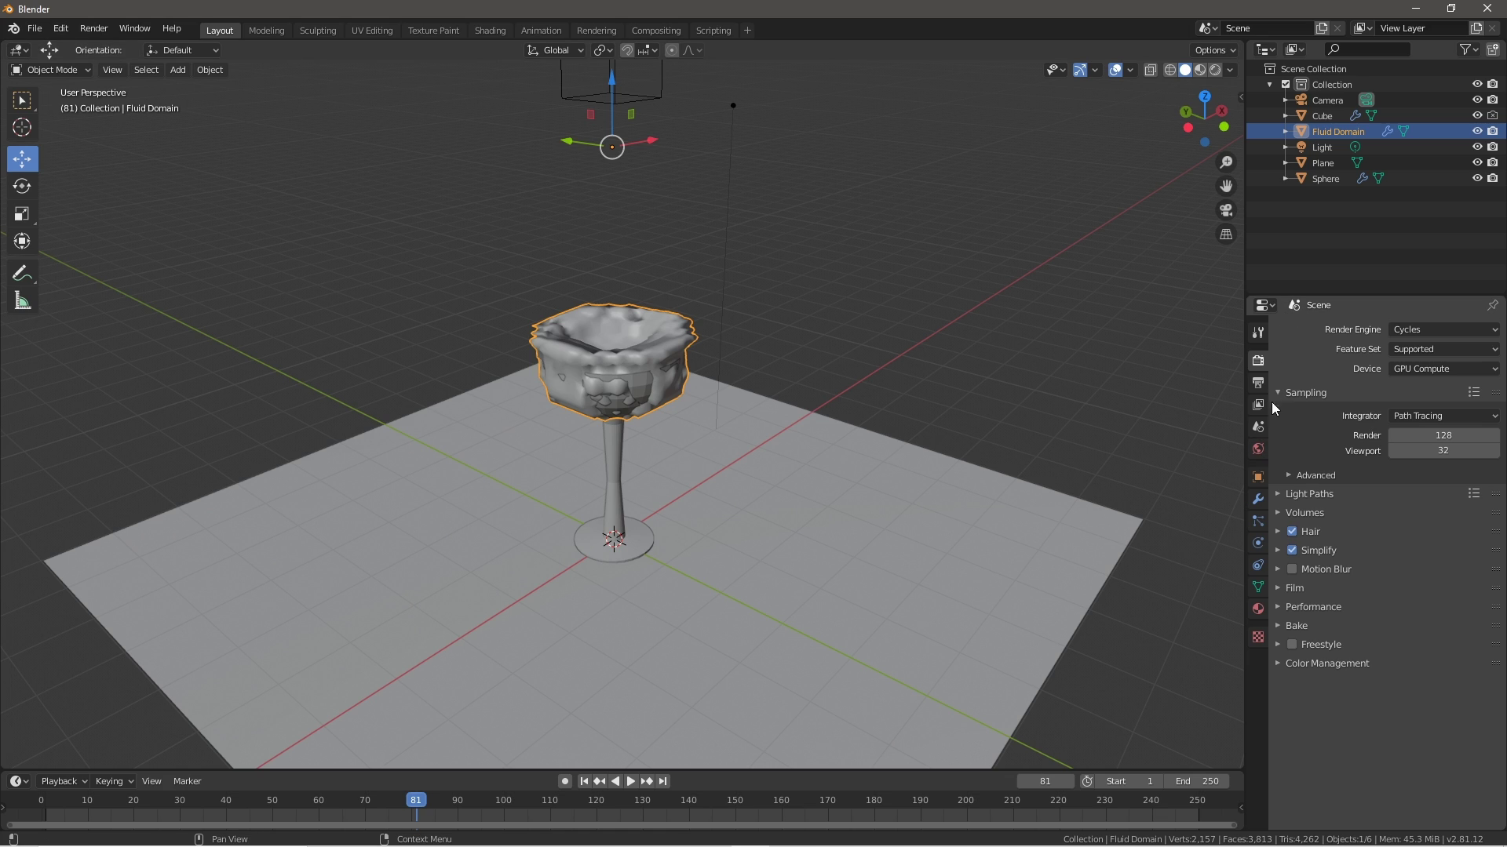
click(1258, 383)
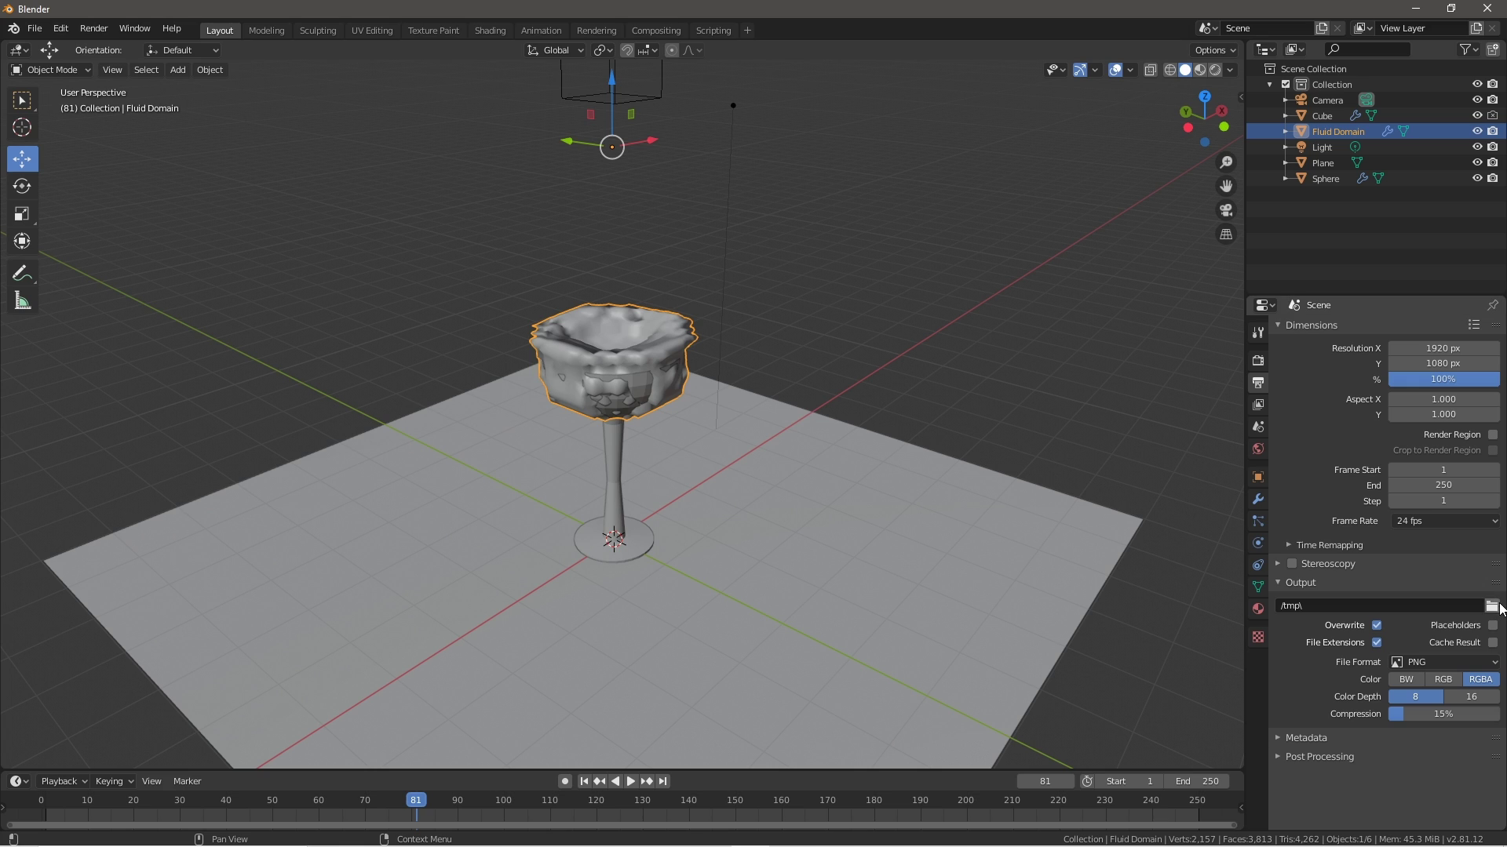
click(1479, 664)
click(1444, 755)
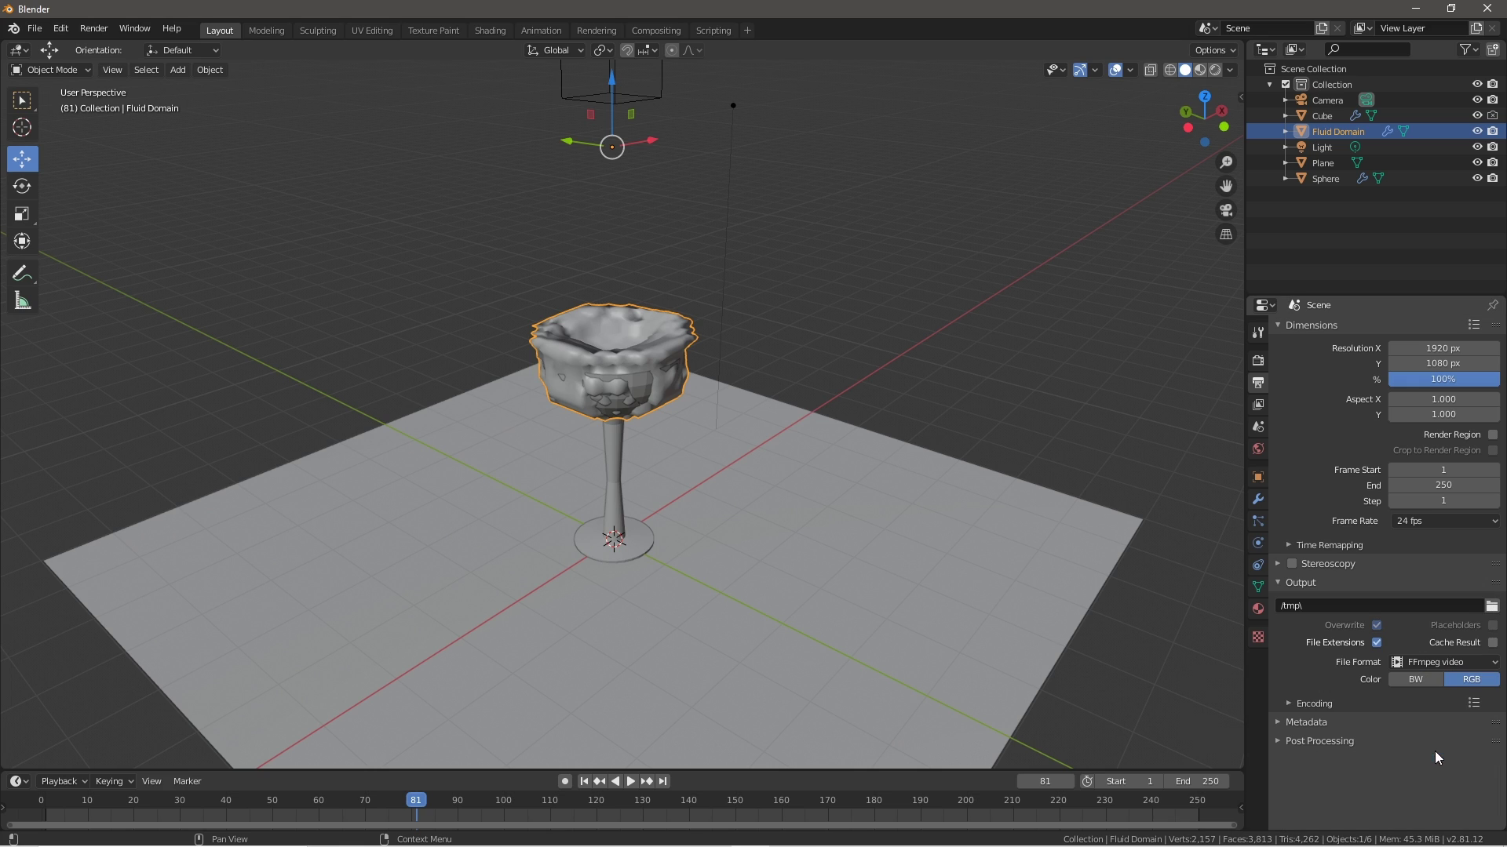
click(1473, 669)
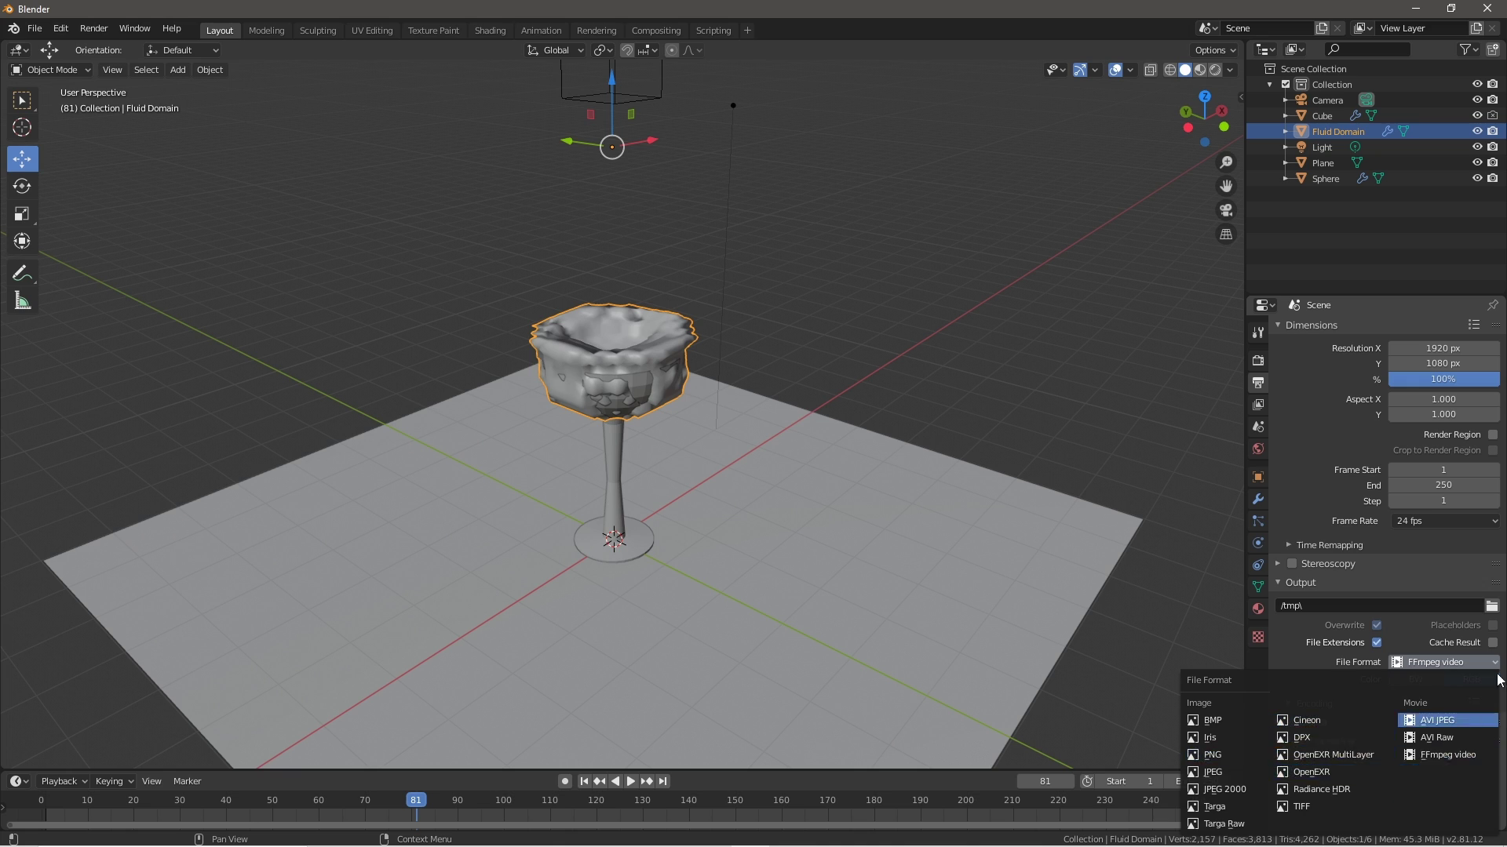
- Configure the video encoding with an MPEG-4 container, High quality output and Realtime encoding speed
click(1320, 702)
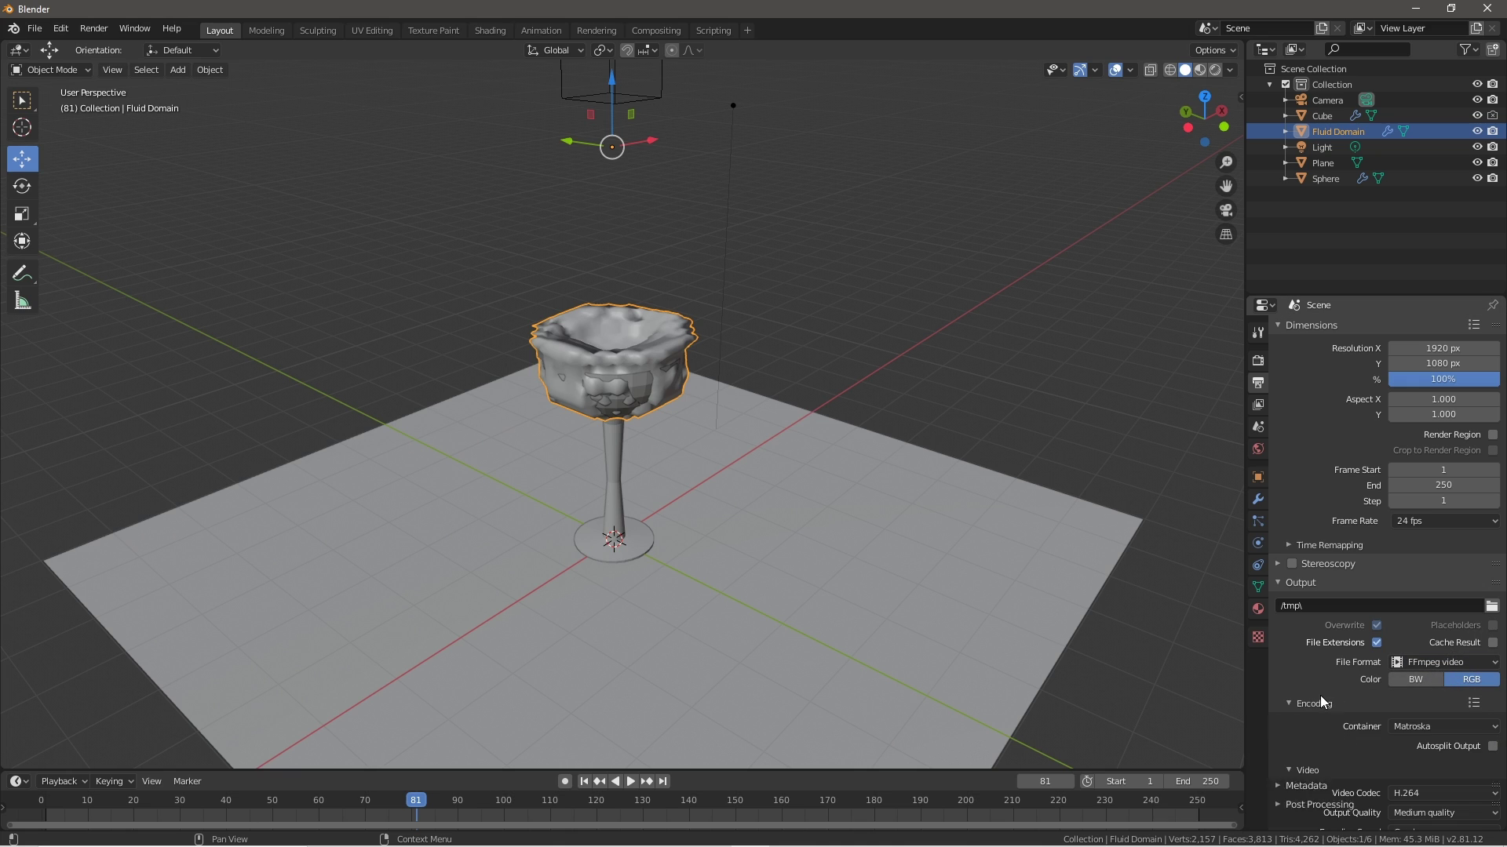
click(1434, 726)
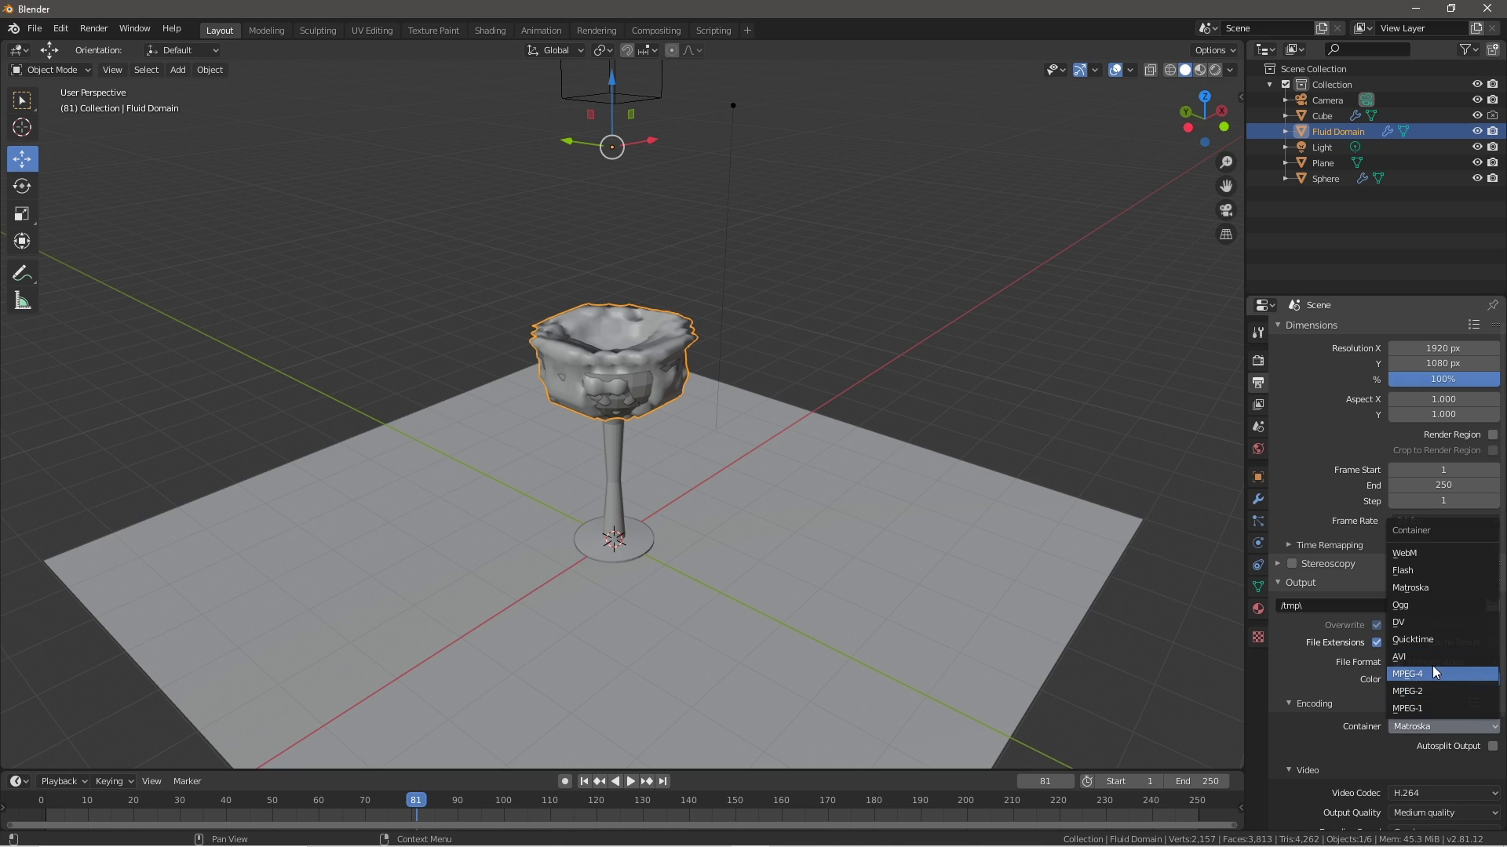
click(1432, 665)
scroll(1424, 683, down, 4)
click(1434, 692)
click(1420, 622)
click(1426, 704)
click(1429, 761)
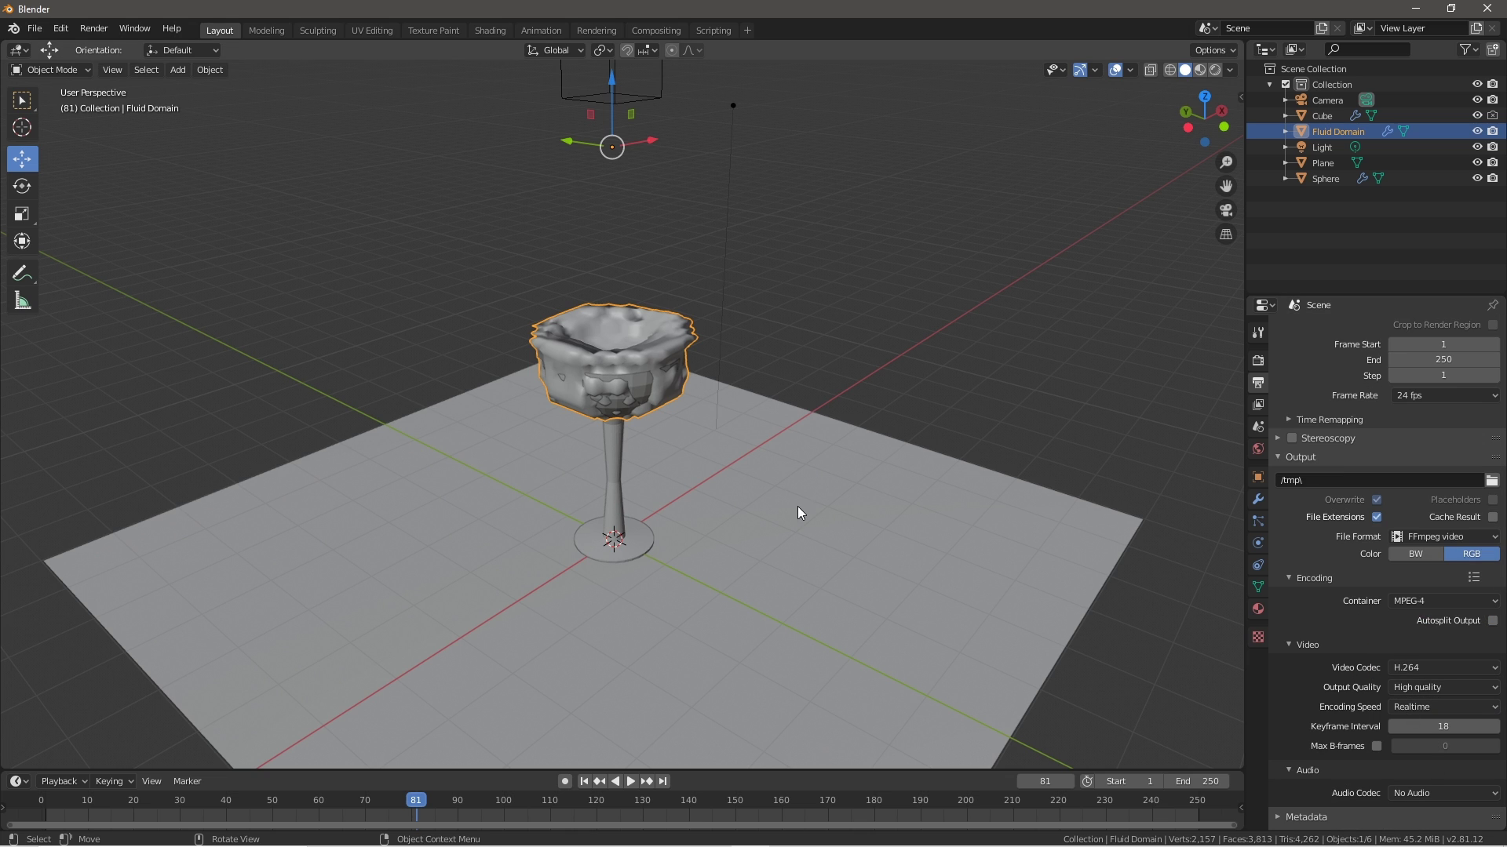
- Examine the fluid around the goblet's bowl up close, through the camera and from a wider angle
scroll(812, 514, up, 3)
scroll(1471, 577, up, 4)
scroll(733, 399, up, 5)
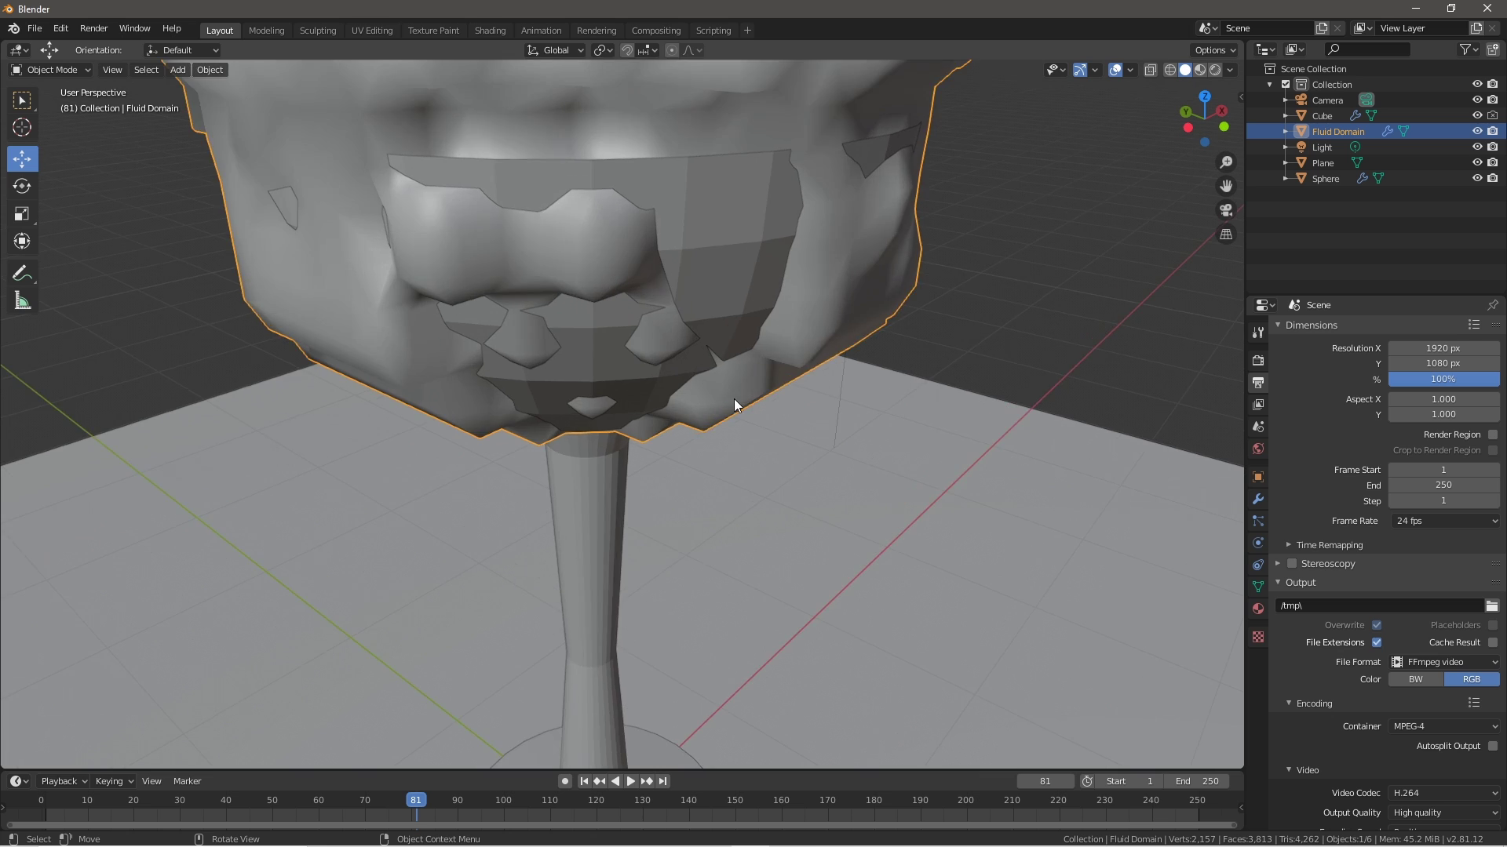
scroll(733, 399, down, 10)
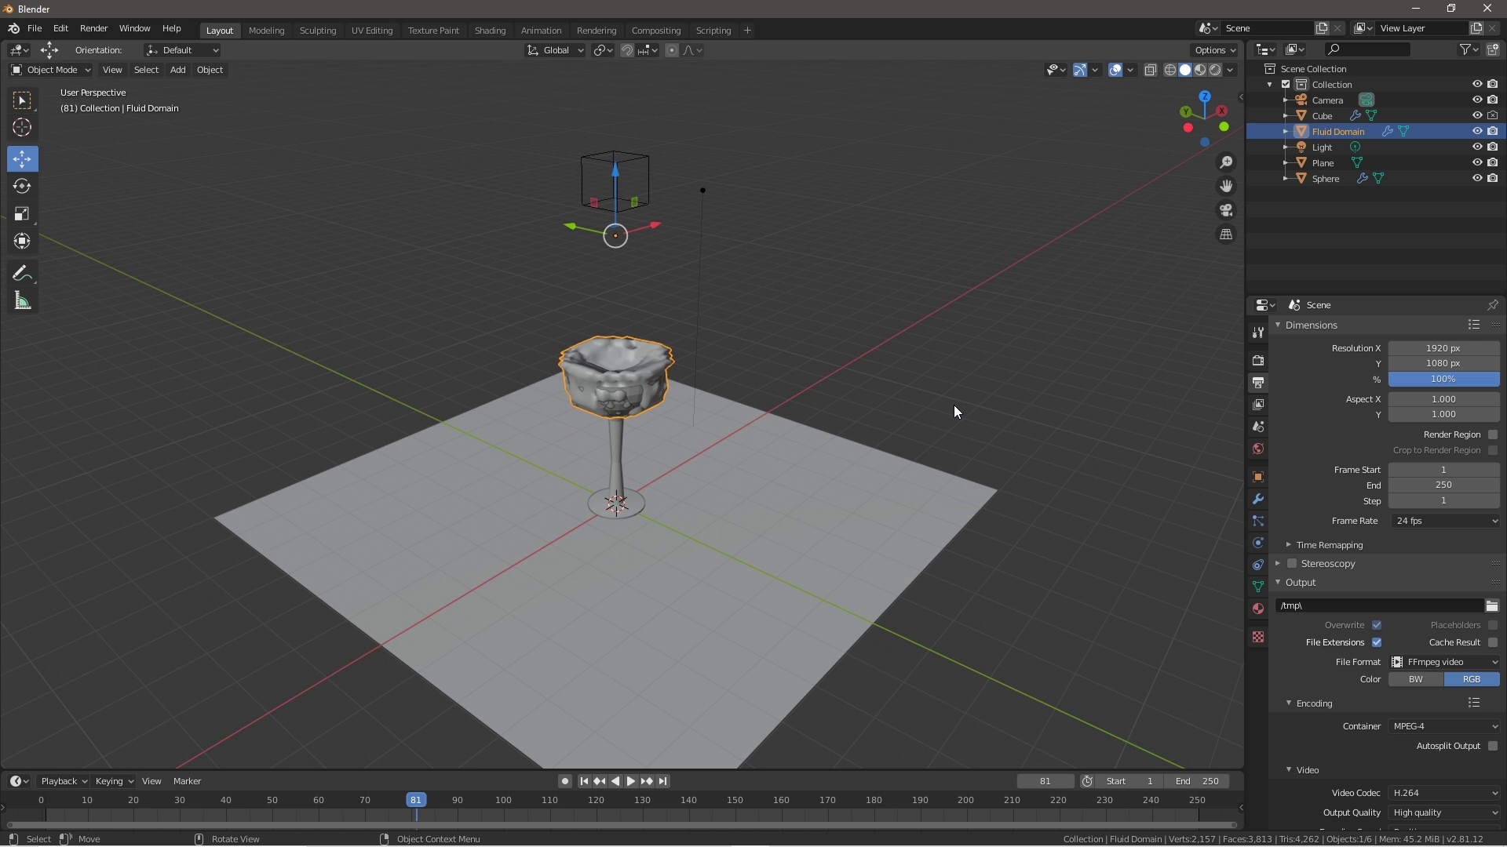
key(KP_0)
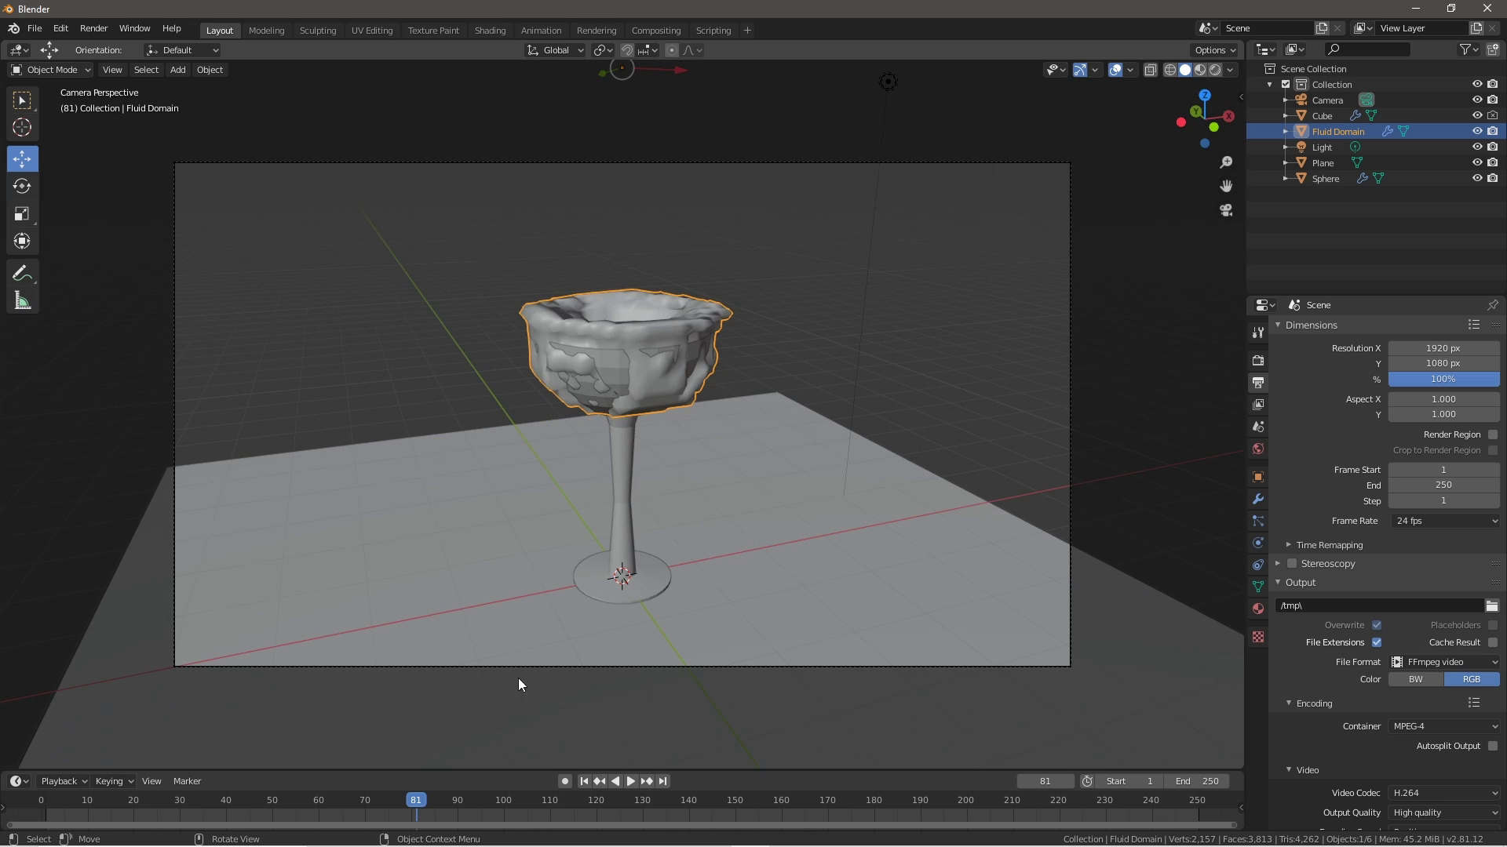
middle_drag(366, 453, 426, 464)
scroll(450, 468, down, 5)
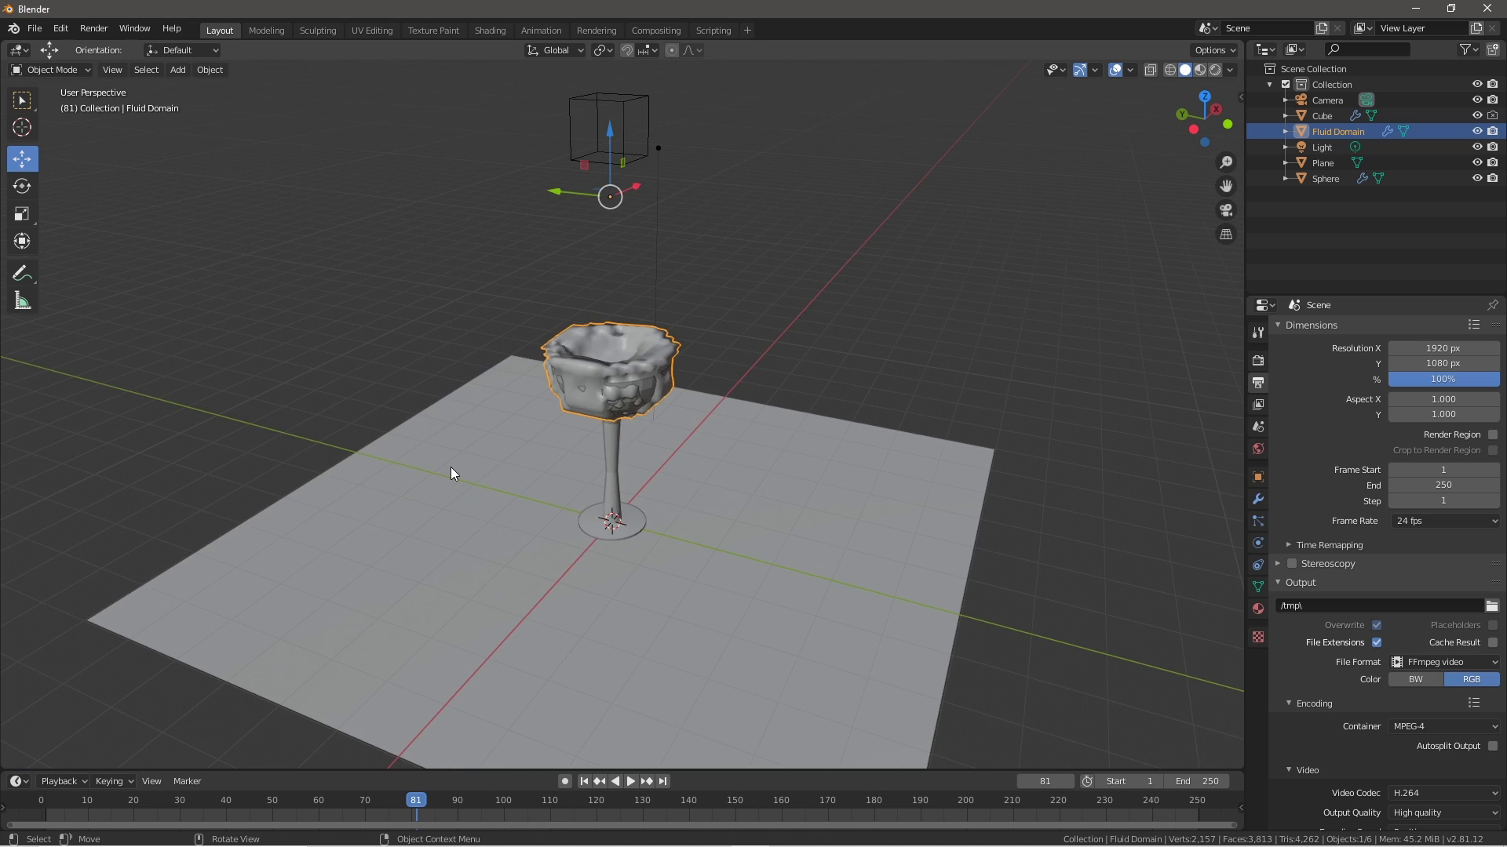